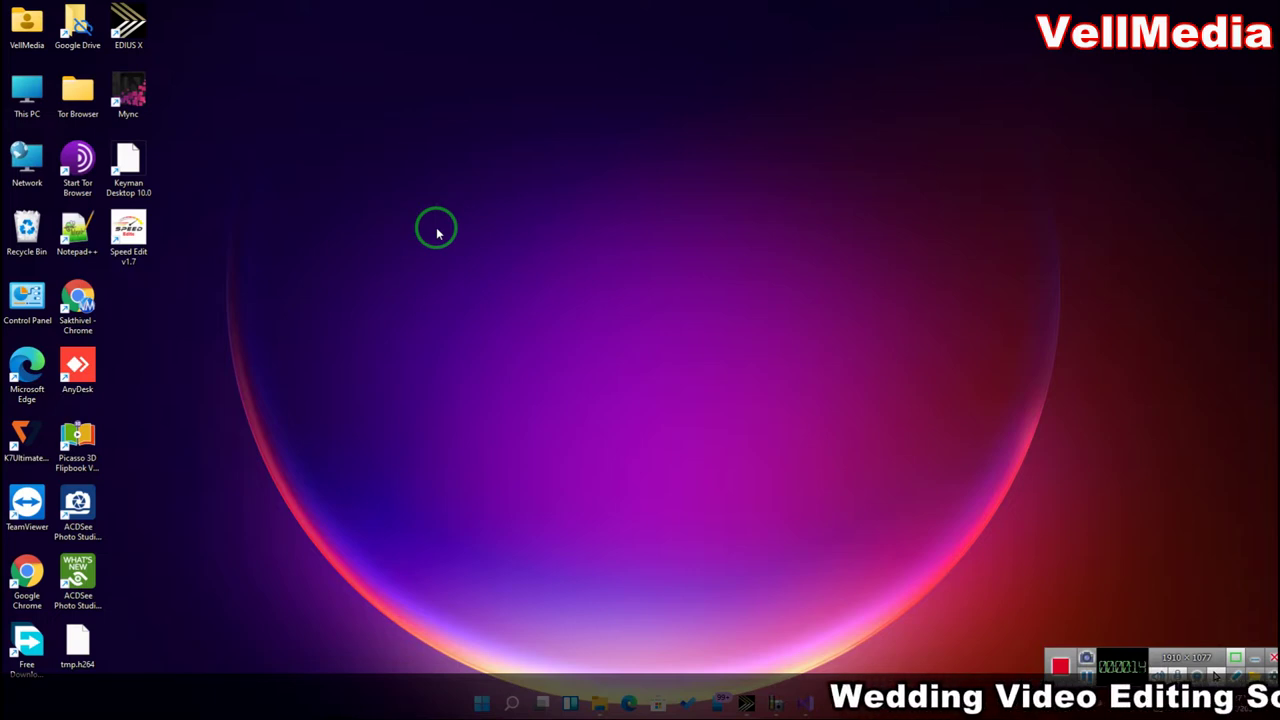
# Step: Bring the EDIUS editor forward, then minimize it and refresh the desktop
pyautogui.moveTo(437, 233); pyautogui.dragTo(833, 555)
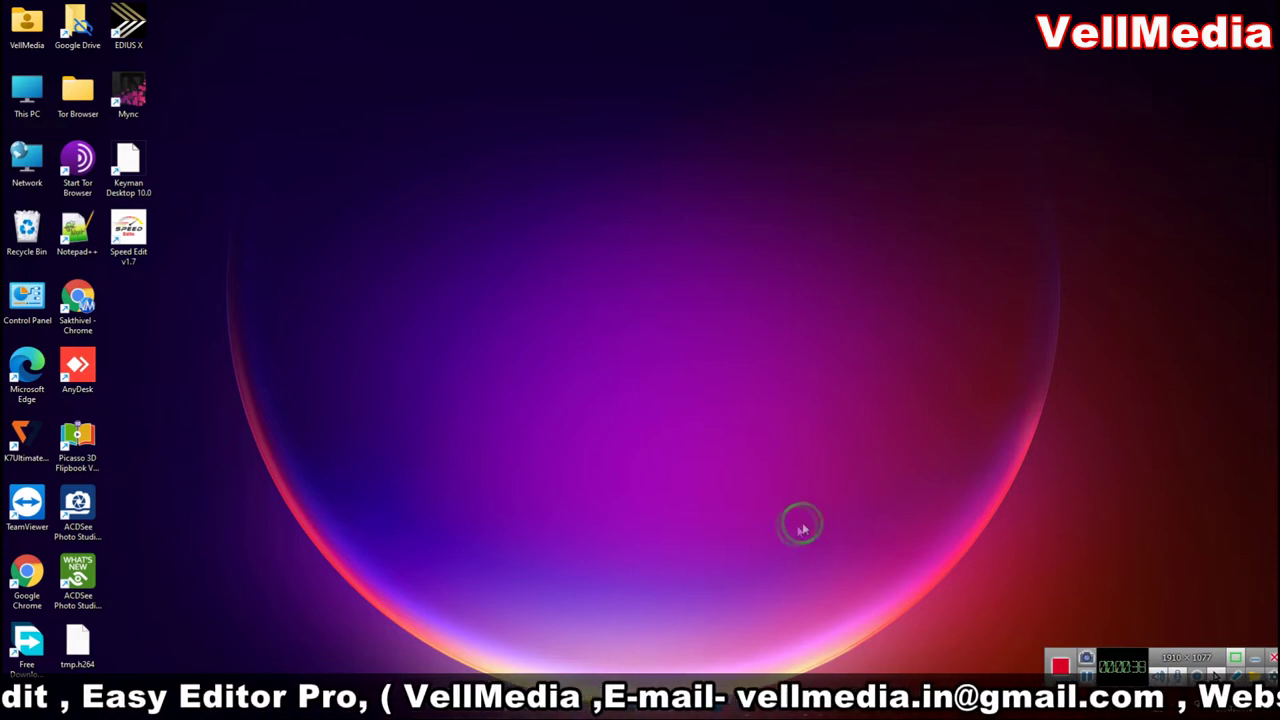
pyautogui.moveTo(746, 705)
pyautogui.click(746, 655)
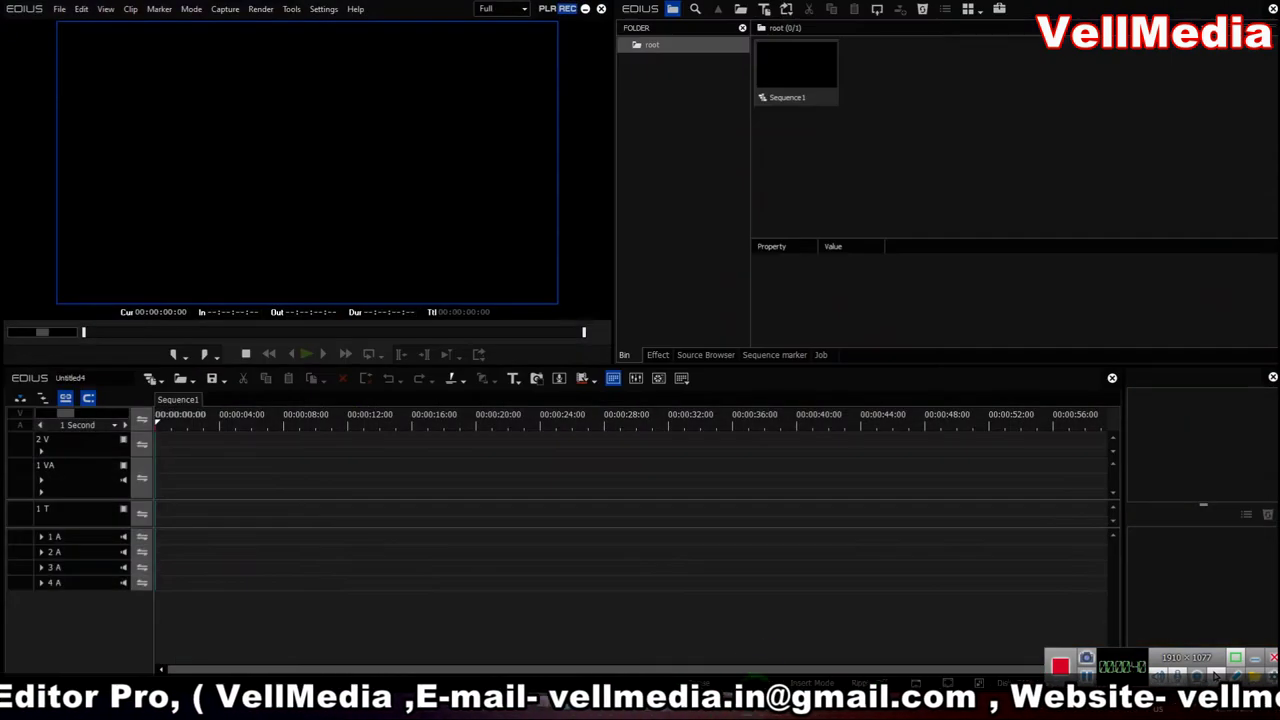
pyautogui.click(1262, 658)
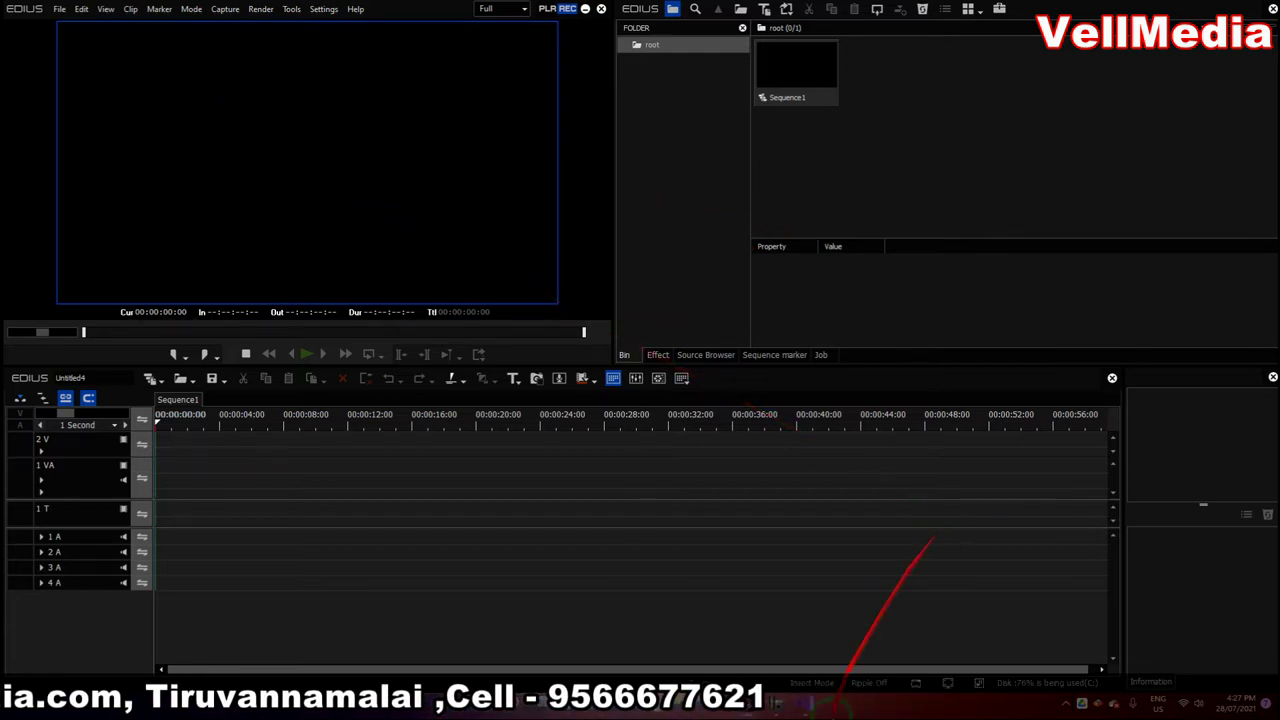
pyautogui.click(585, 10)
pyautogui.rightClick(435, 120)
pyautogui.click(457, 214)
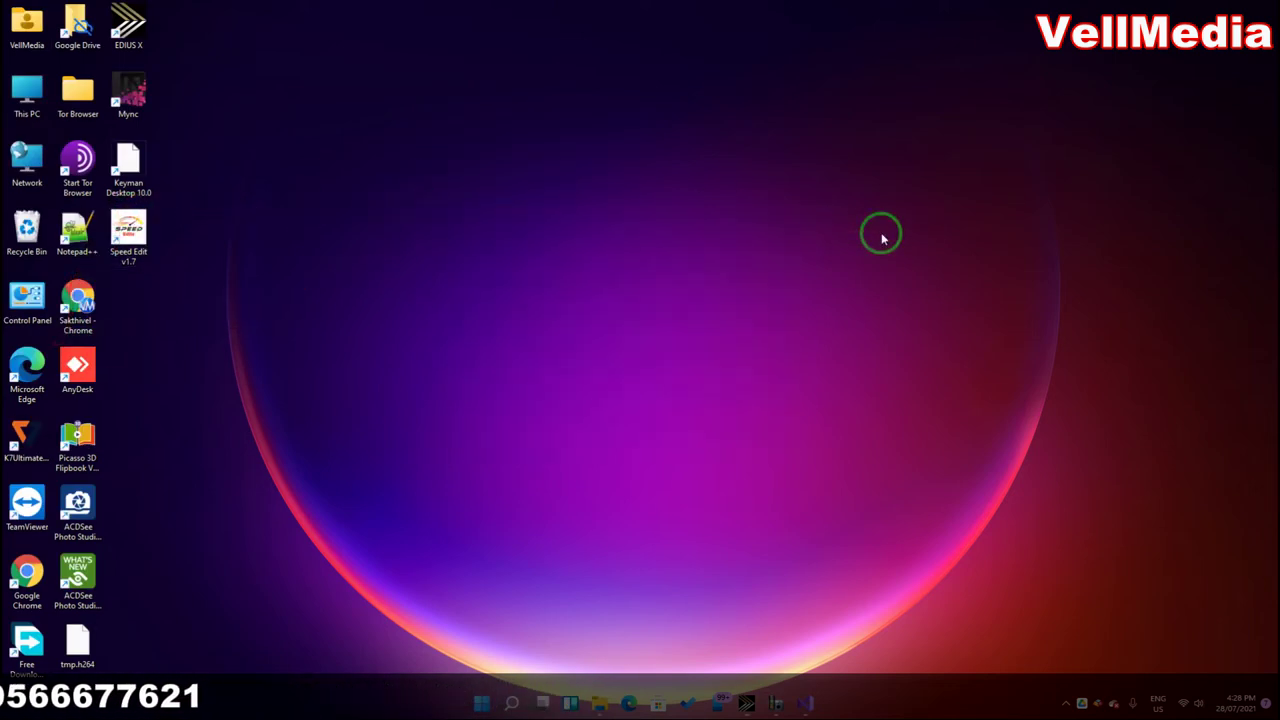
# Step: Bring EDIUS up full-screen and position the Speed Edit panel in front of it
pyautogui.moveTo(600, 202)
pyautogui.mouseDown()
pyautogui.moveTo(760, 158)
pyautogui.moveTo(739, 158)
pyautogui.mouseUp()
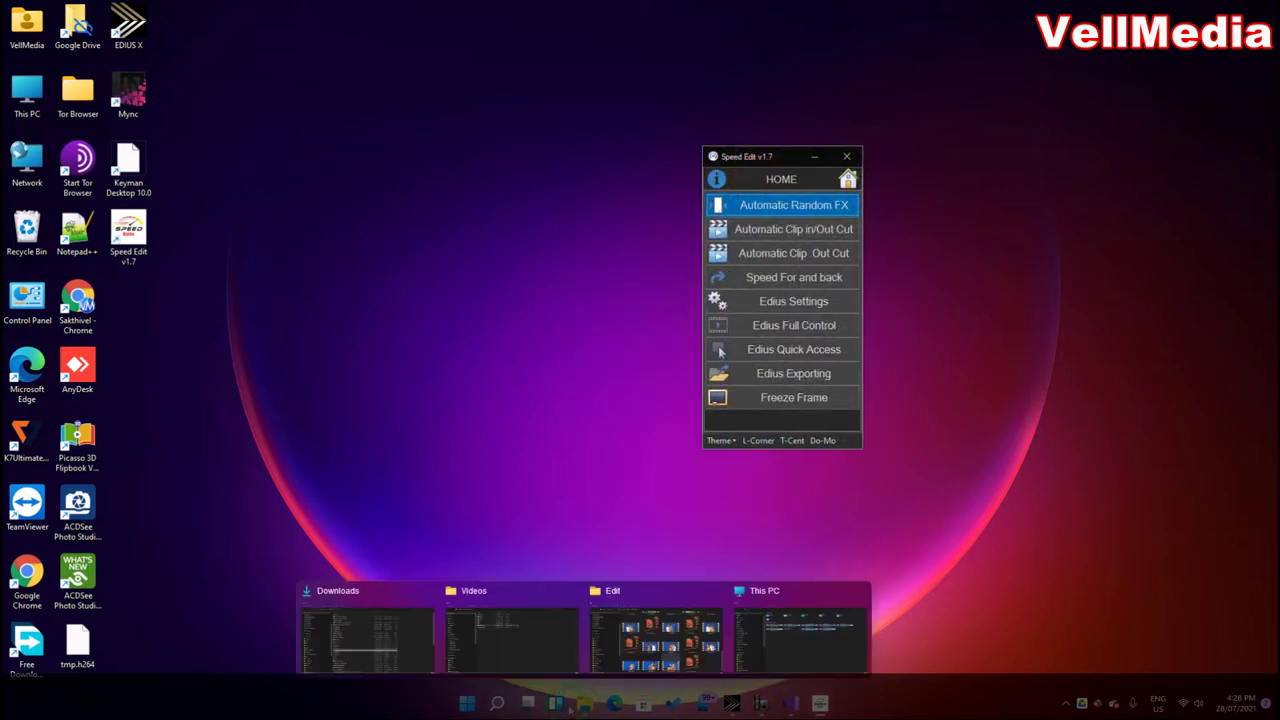
pyautogui.click(566, 523)
pyautogui.click(720, 350)
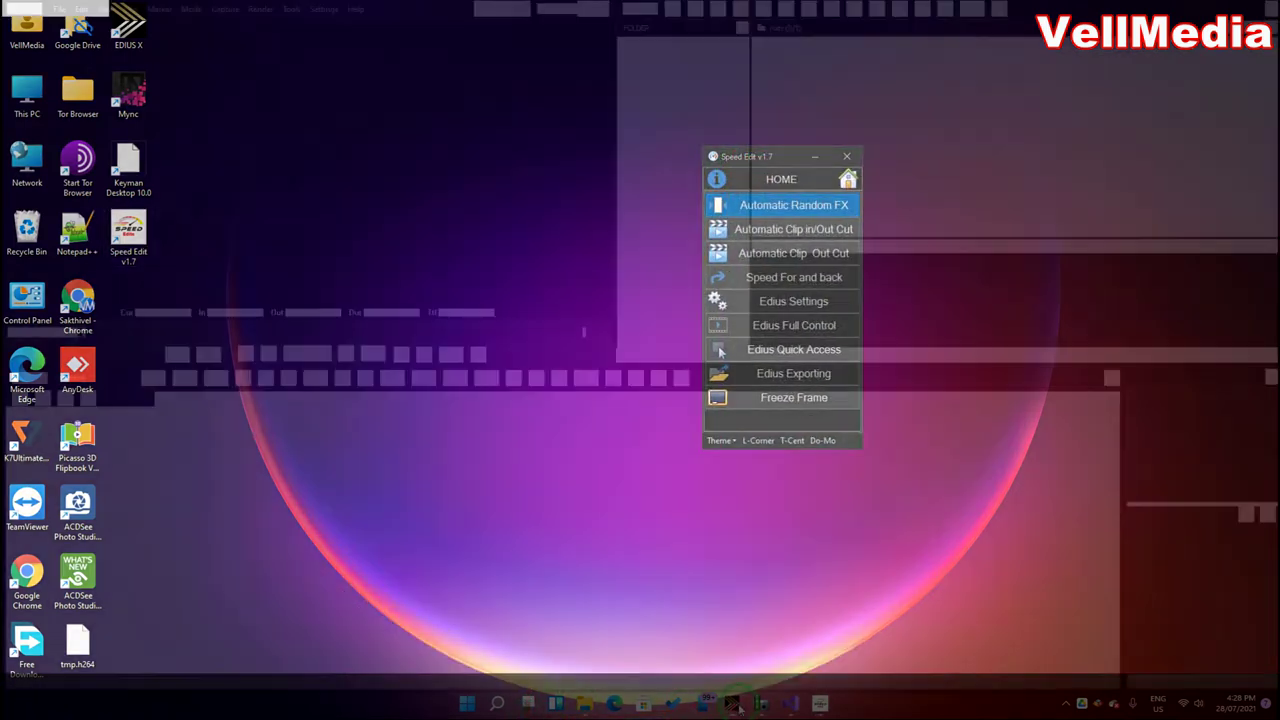
pyautogui.click(820, 704)
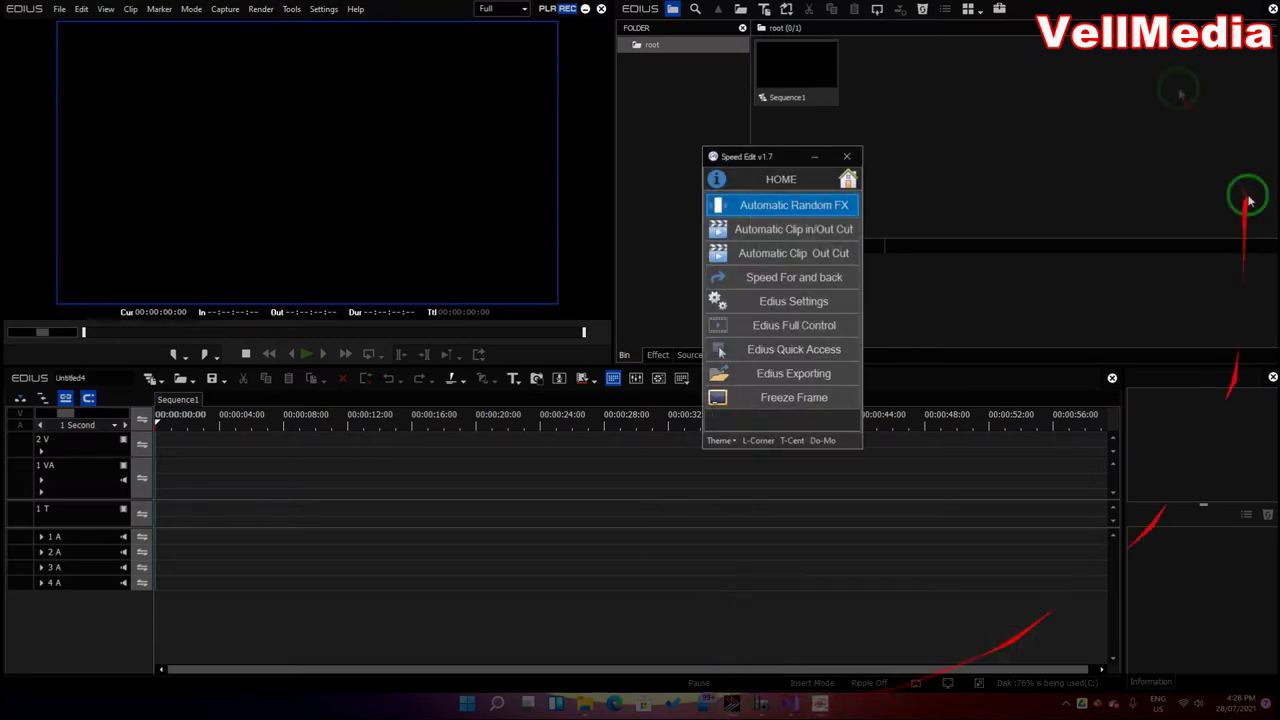
pyautogui.moveTo(781, 157); pyautogui.dragTo(809, 232)
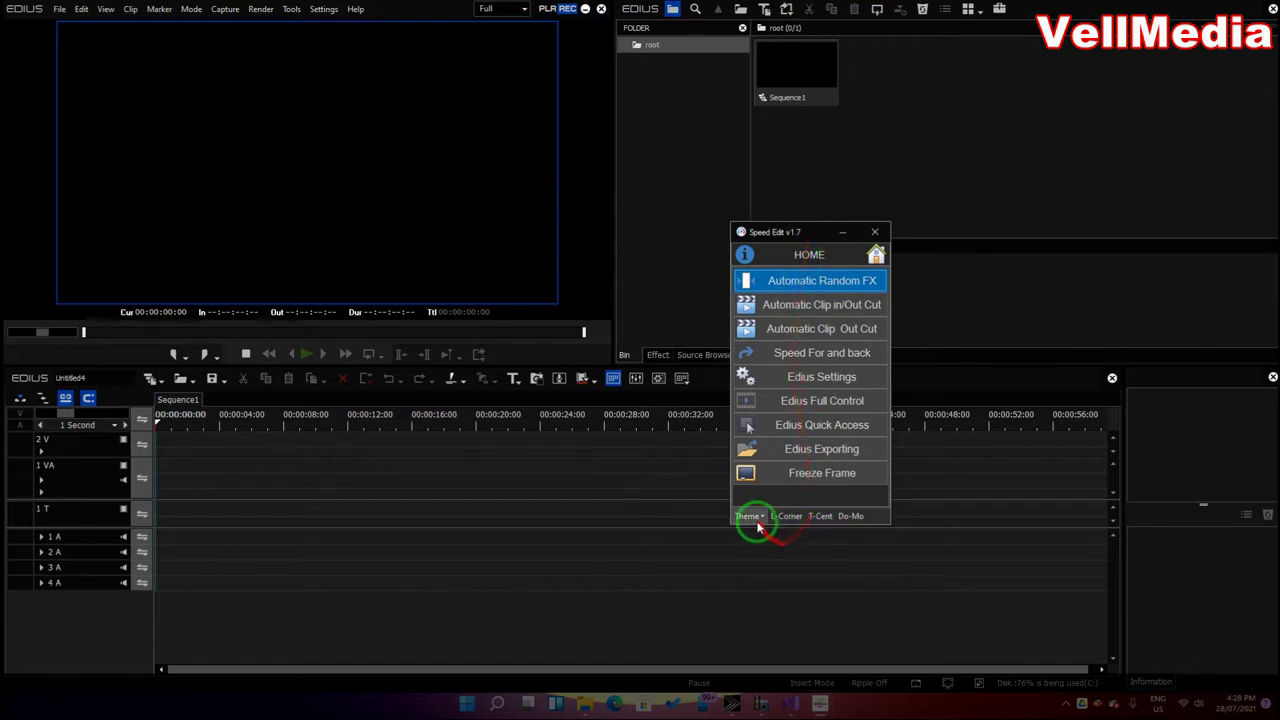
# Step: Try the light Basic skin and an Office 2013-style skin on the panel
pyautogui.click(750, 517)
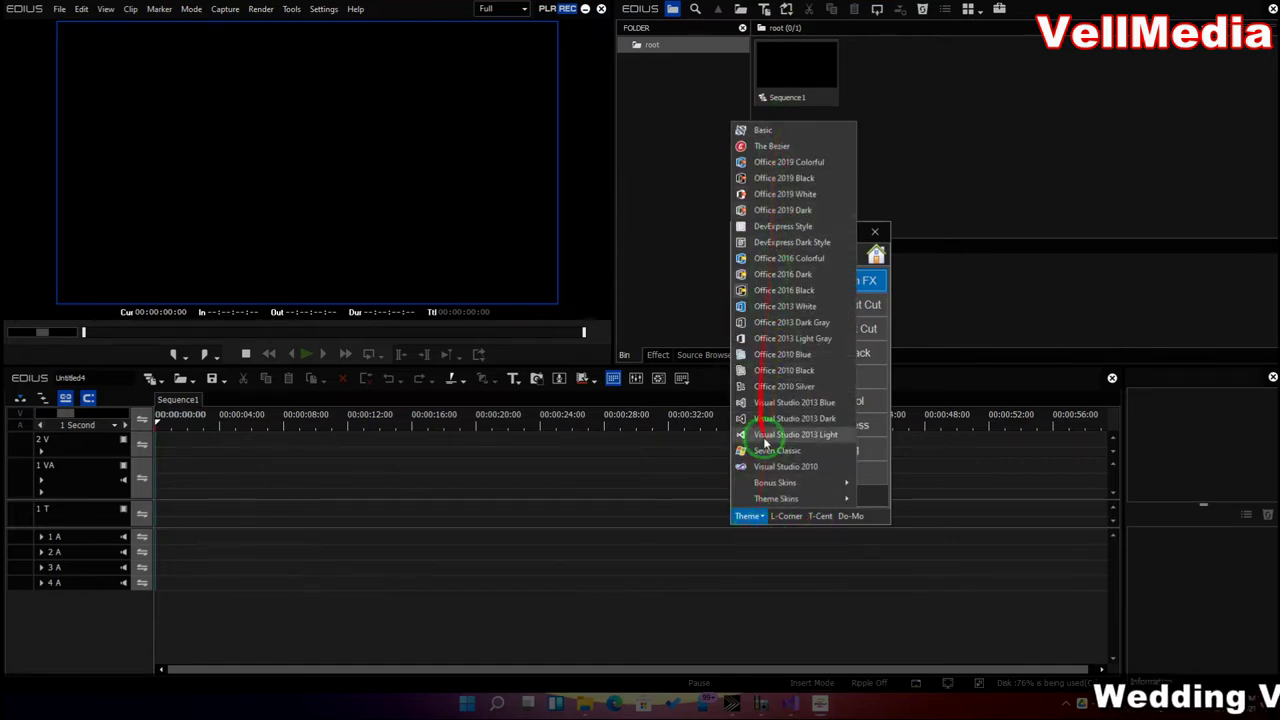
pyautogui.moveTo(826, 485)
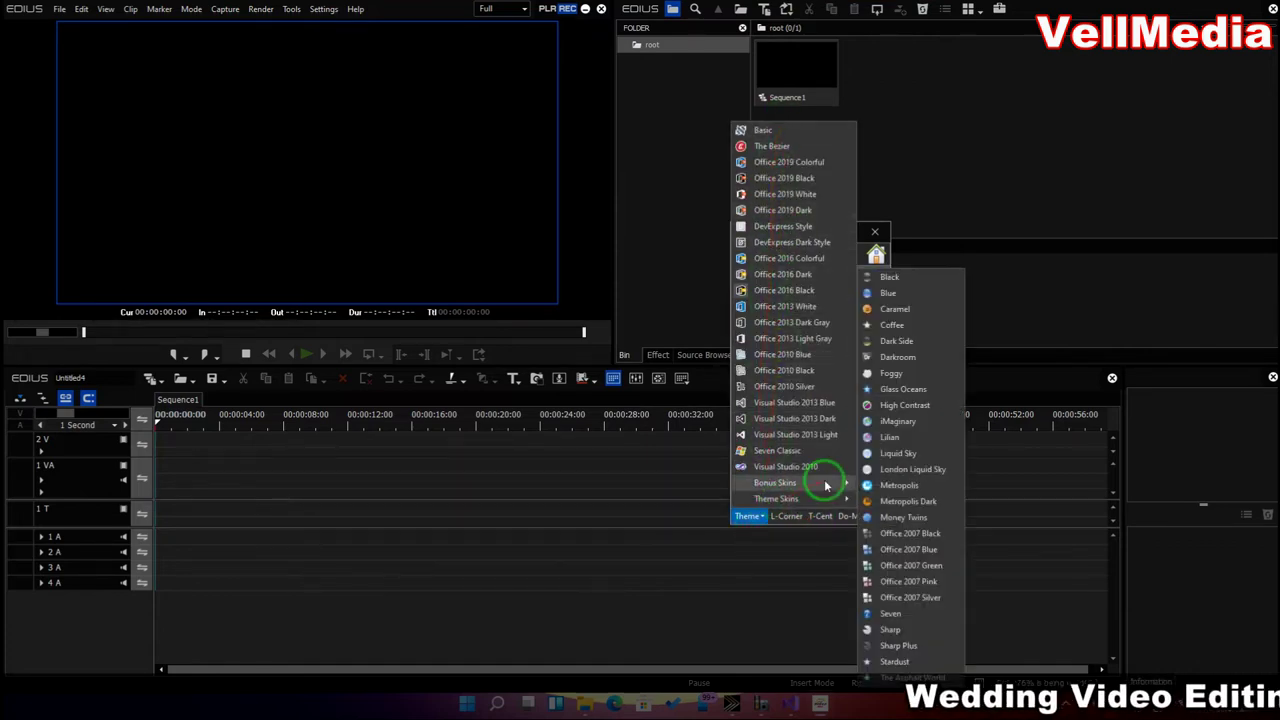
pyautogui.click(794, 134)
pyautogui.click(752, 516)
pyautogui.click(794, 228)
pyautogui.click(748, 516)
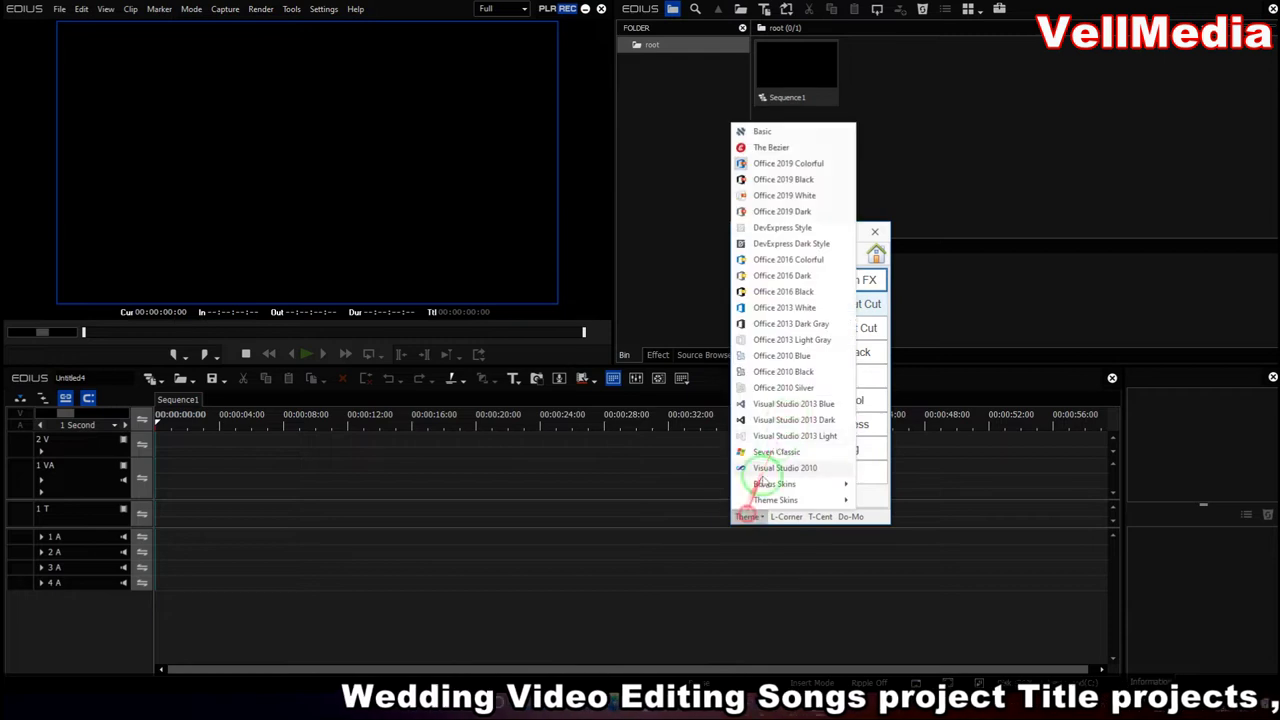
pyautogui.click(786, 339)
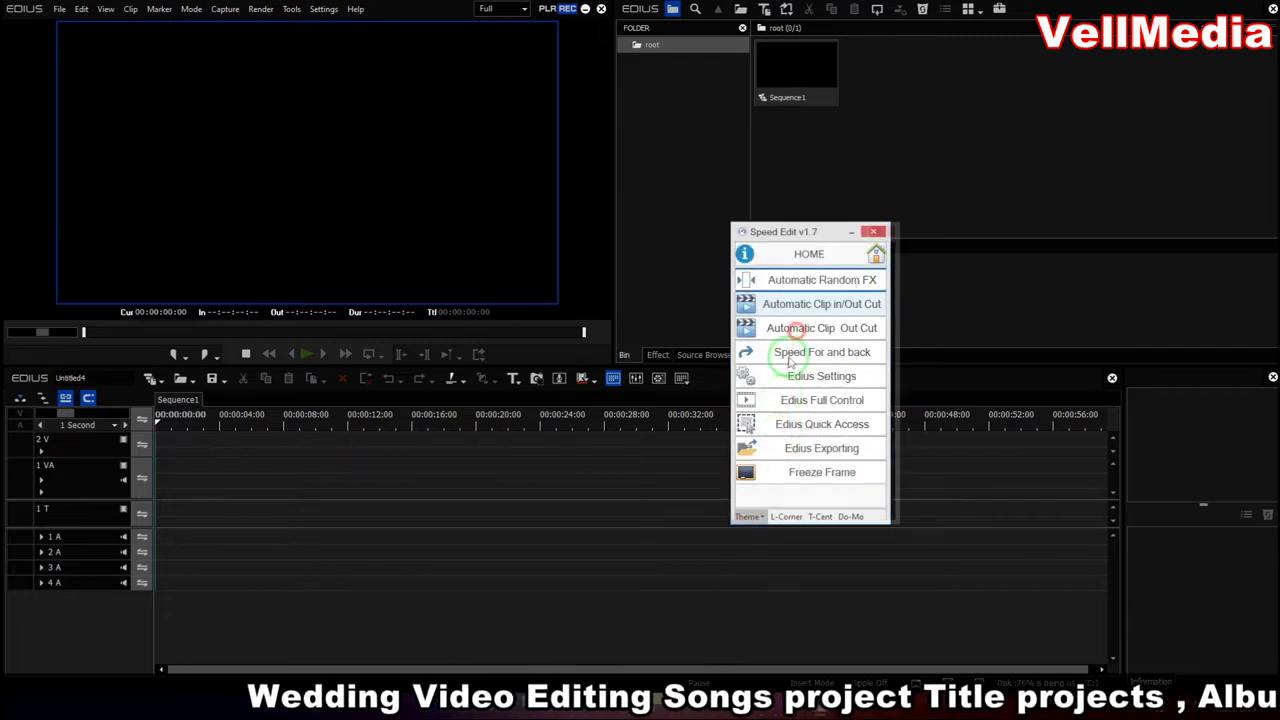
# Step: Try a dark skin, then a light one, settle on Seven Classic, and move the panel up-left
pyautogui.click(754, 511)
pyautogui.click(806, 414)
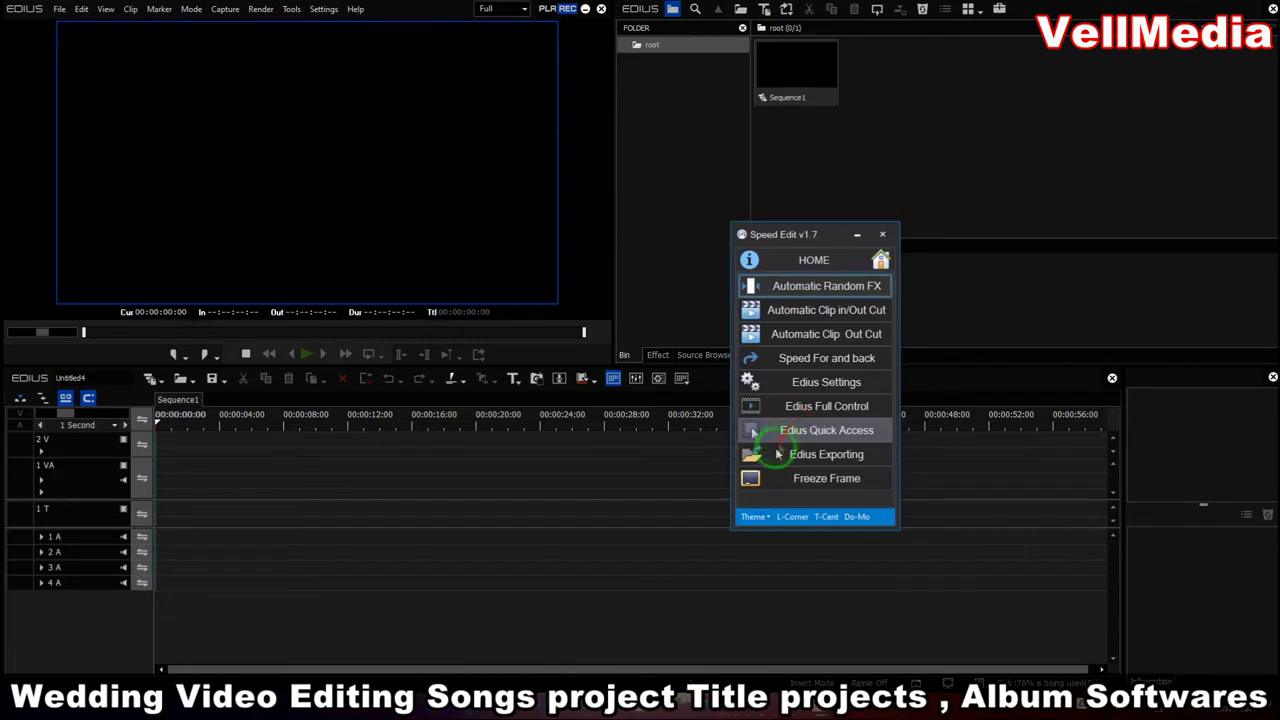
pyautogui.click(754, 516)
pyautogui.click(752, 312)
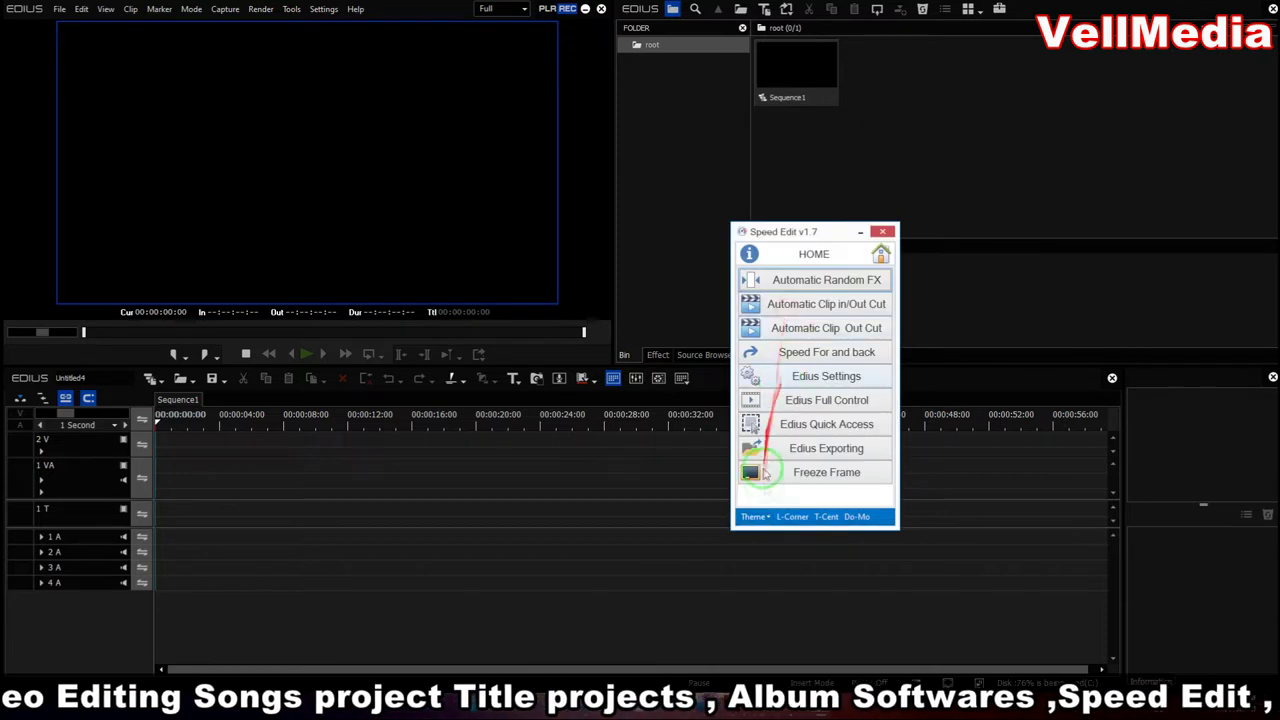
pyautogui.click(758, 518)
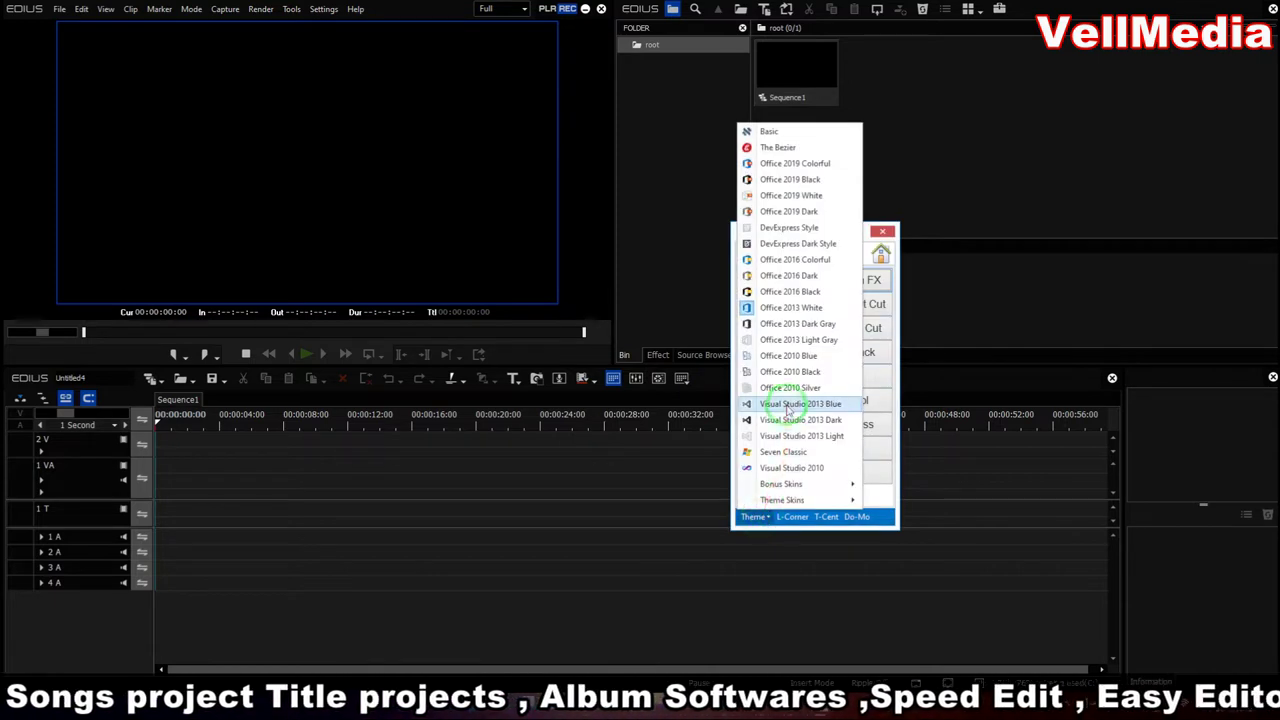
pyautogui.click(824, 455)
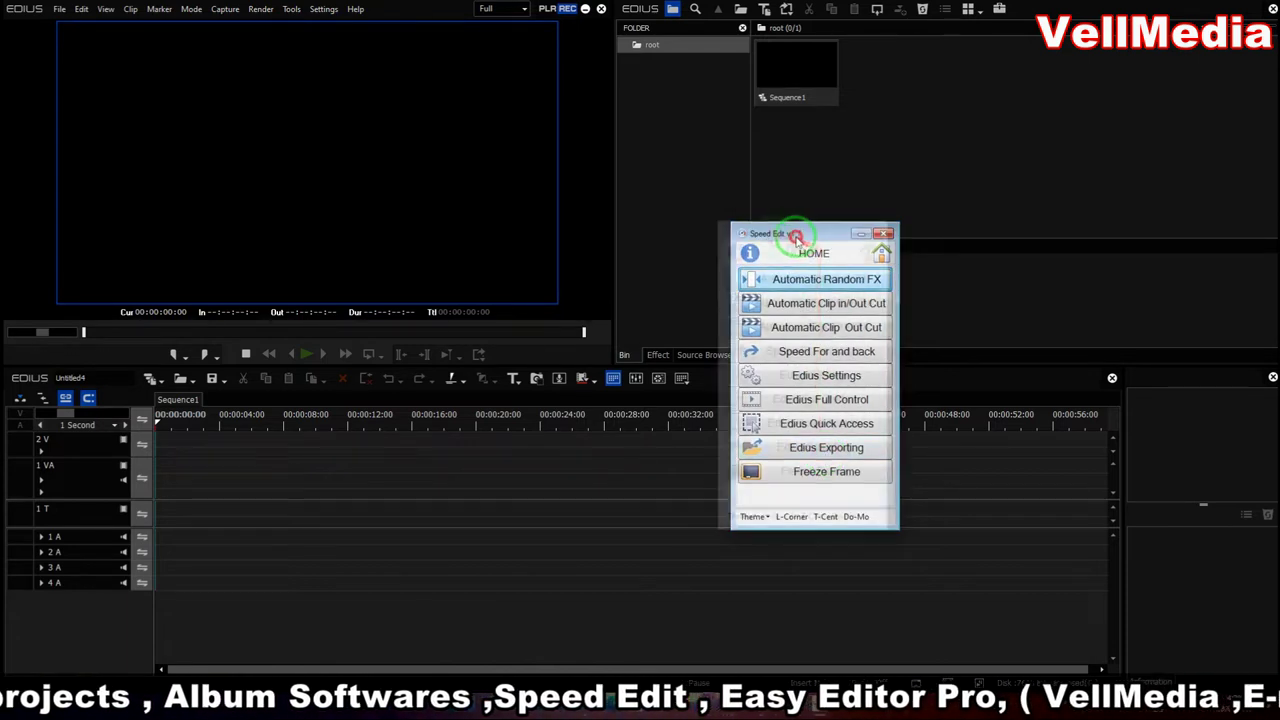
pyautogui.moveTo(816, 254); pyautogui.dragTo(777, 196)
# Step: Apply the Caramel bonus skin, then another bonus skin from the list
pyautogui.click(713, 457)
pyautogui.moveTo(741, 428)
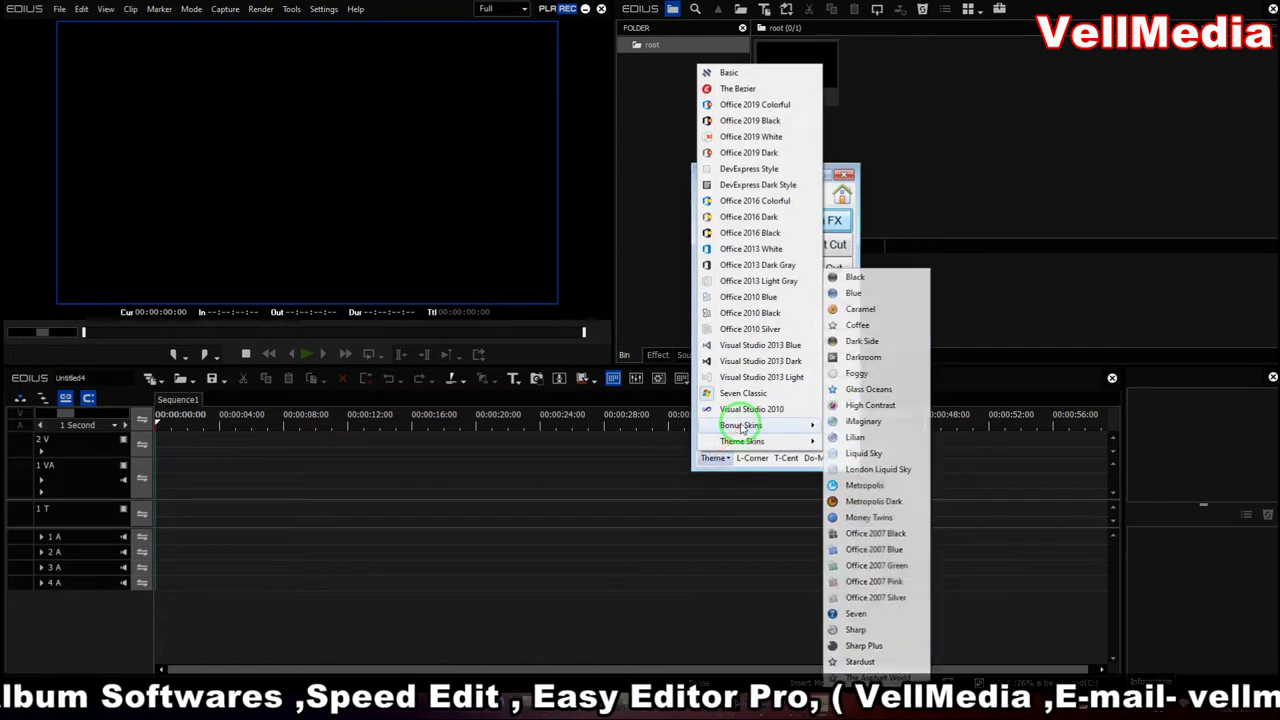
pyautogui.click(870, 316)
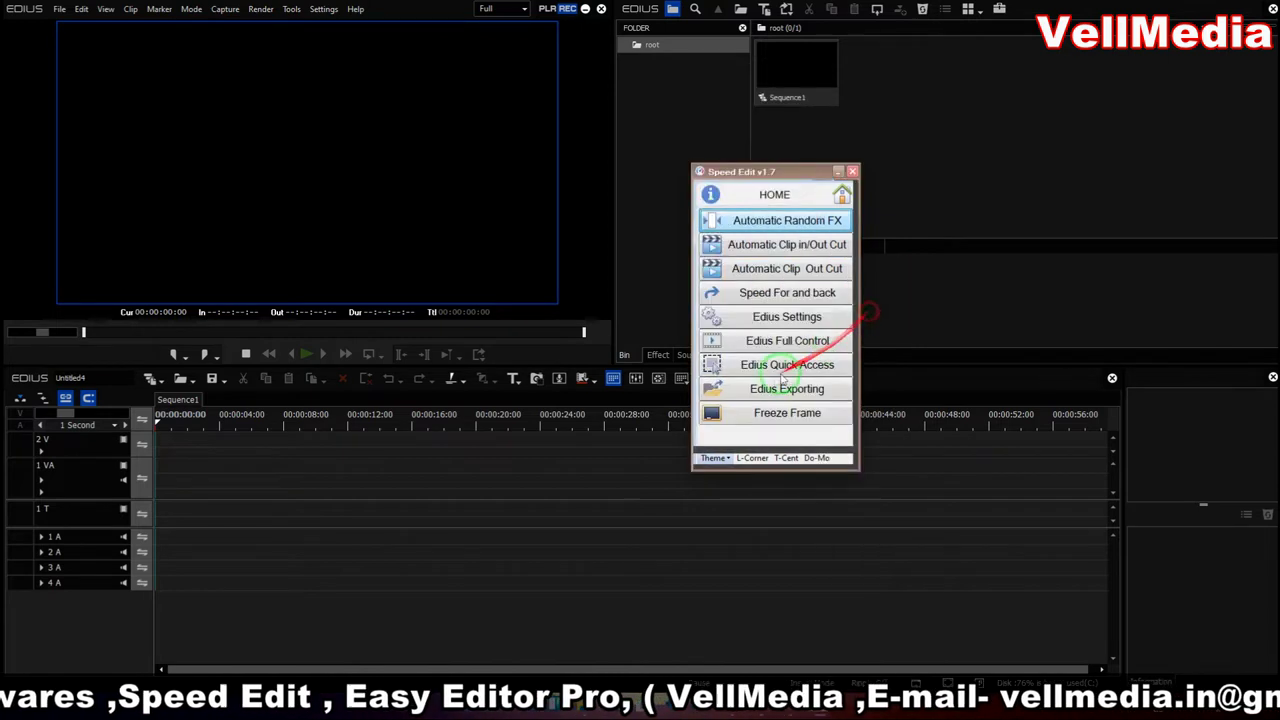
pyautogui.click(712, 460)
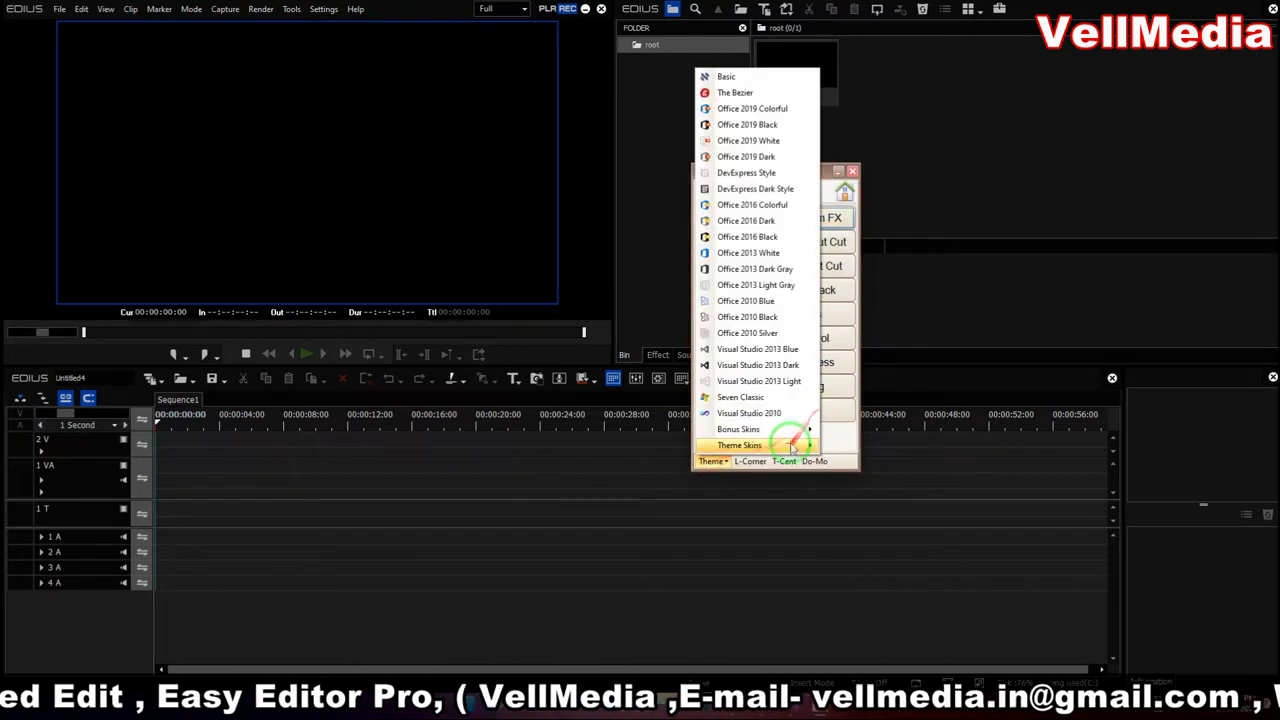
pyautogui.moveTo(790, 430)
pyautogui.click(868, 320)
pyautogui.click(712, 461)
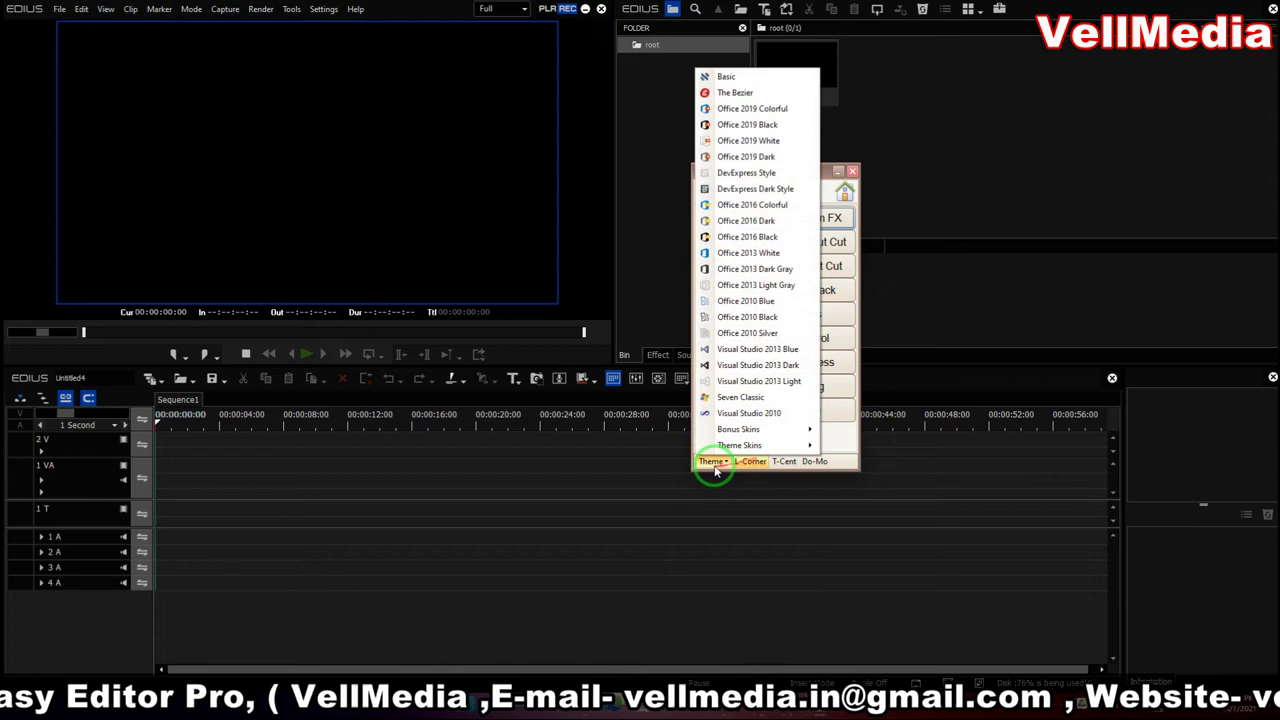
# Step: Apply the Pumpkin skin, move the panel up-right, then try Office 2019 Black
pyautogui.moveTo(760, 445)
pyautogui.click(852, 447)
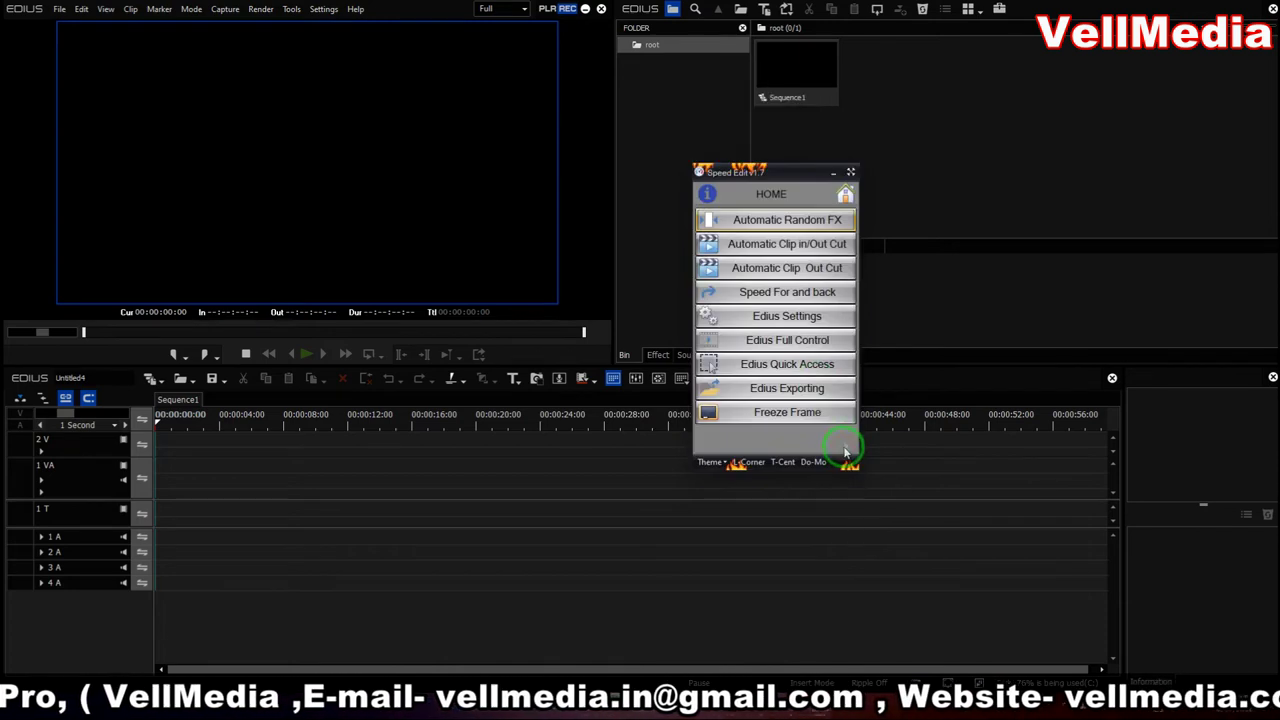
pyautogui.moveTo(773, 179); pyautogui.dragTo(892, 141)
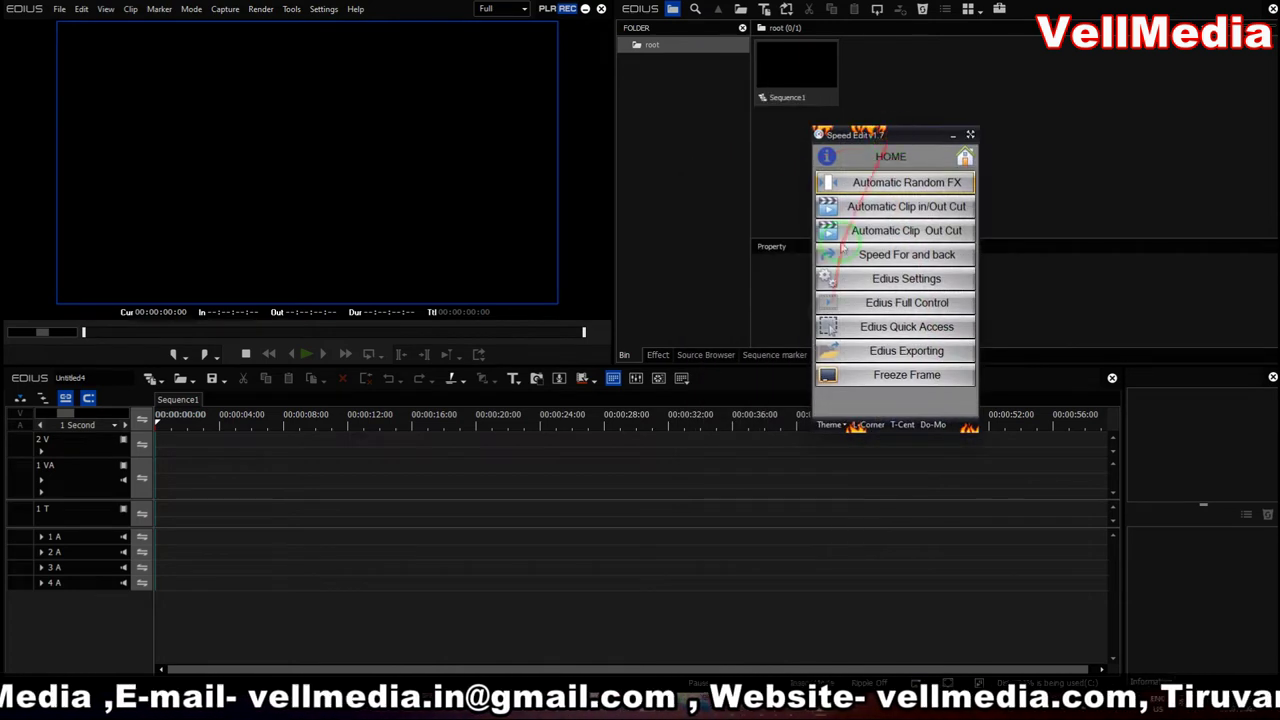
pyautogui.click(829, 424)
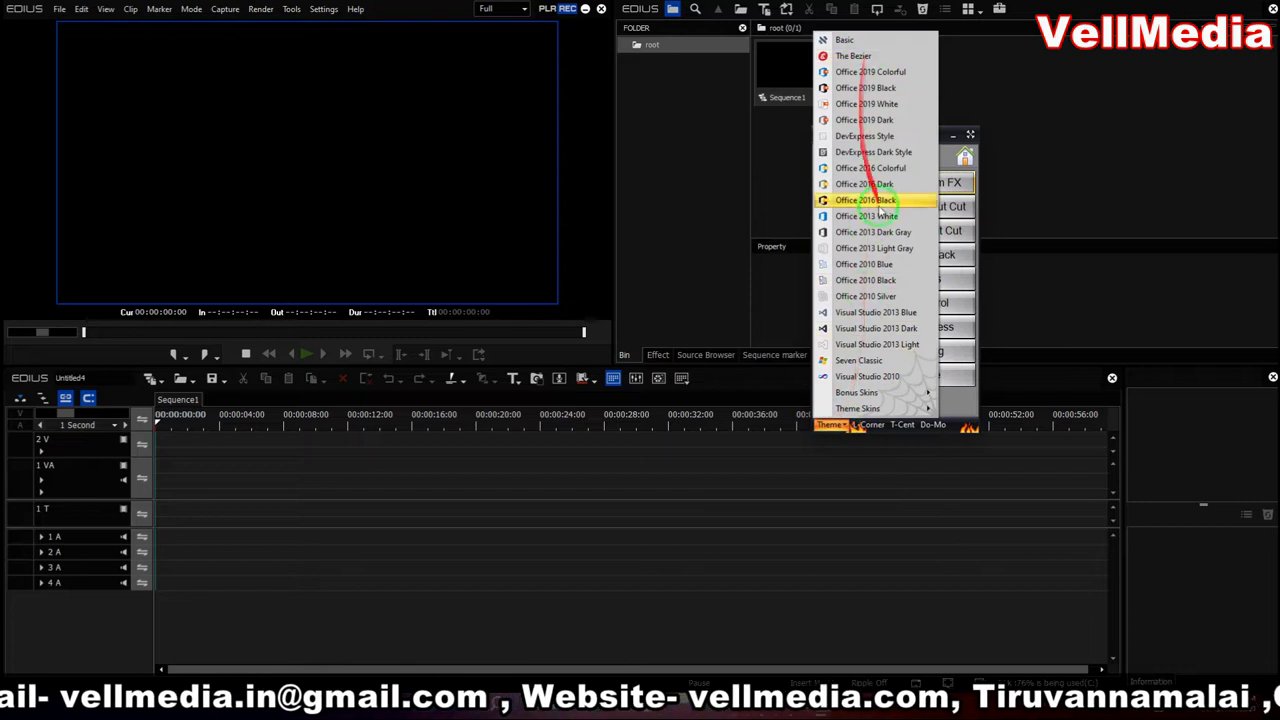
pyautogui.click(899, 90)
# Step: Try a lighter skin, settle on Visual Studio 2013 Dark, and reposition the panel
pyautogui.click(829, 424)
pyautogui.click(921, 210)
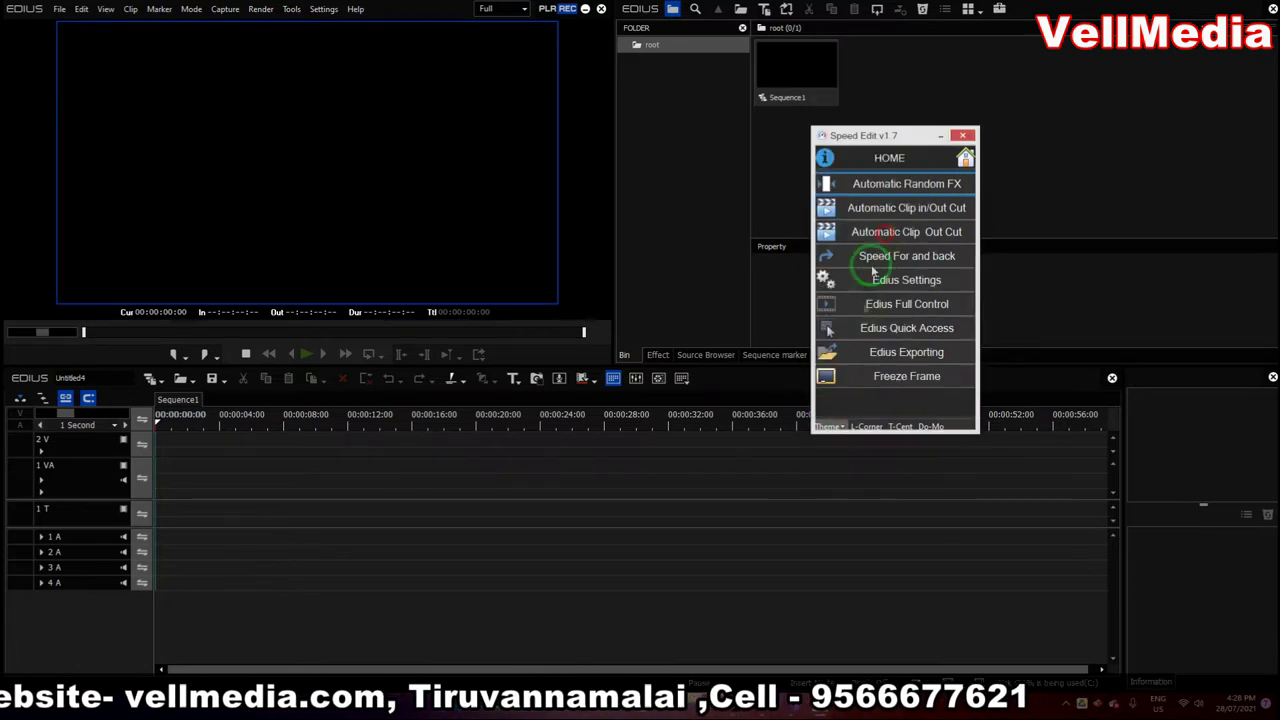
pyautogui.click(833, 424)
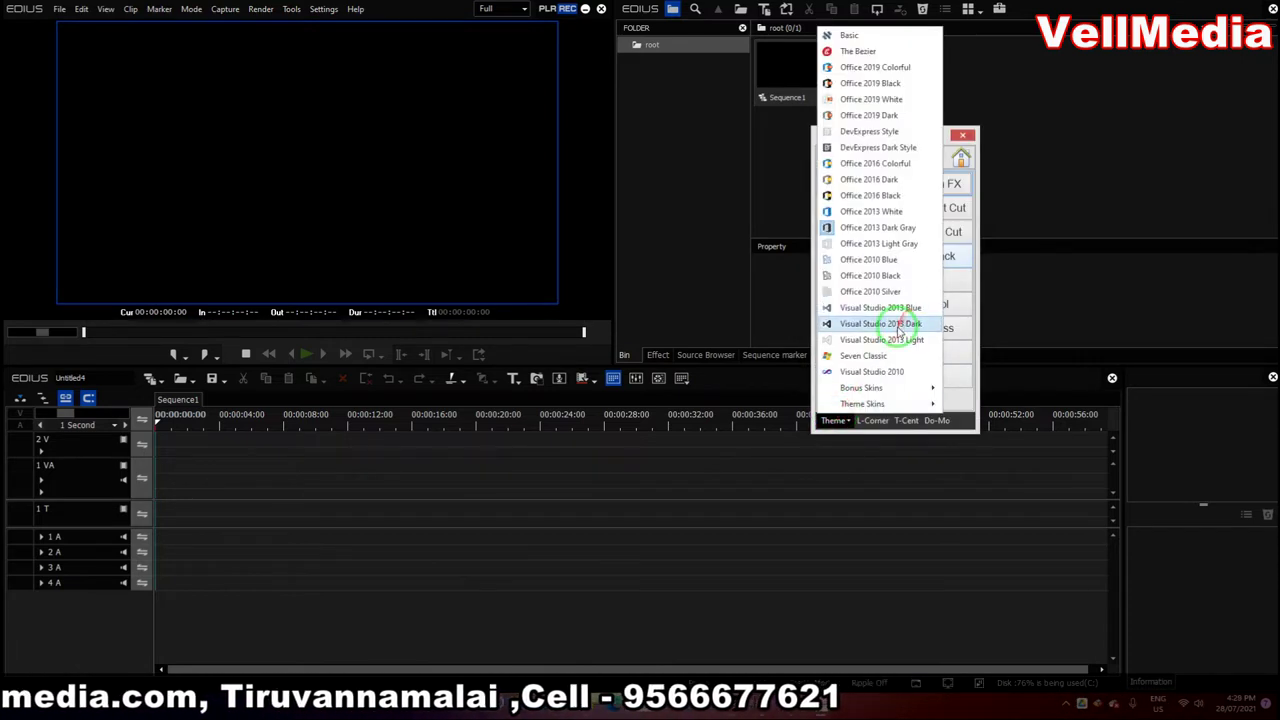
pyautogui.click(897, 324)
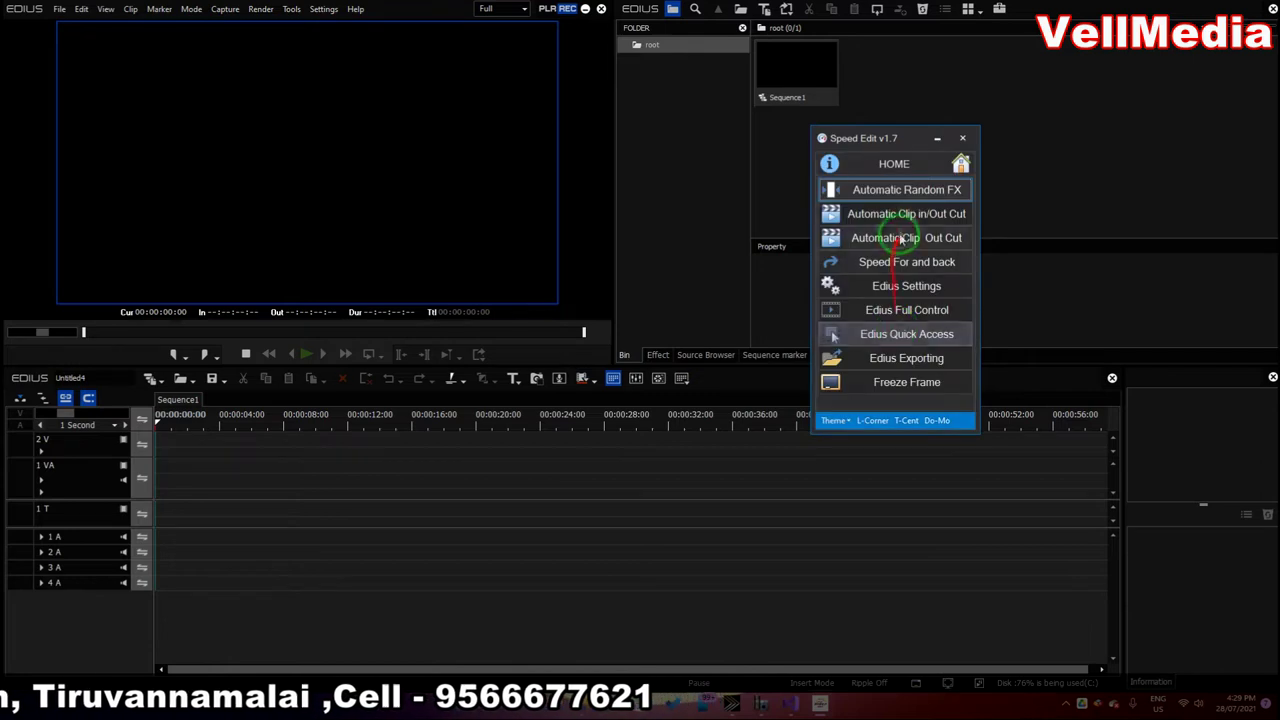
pyautogui.moveTo(858, 131); pyautogui.dragTo(920, 115)
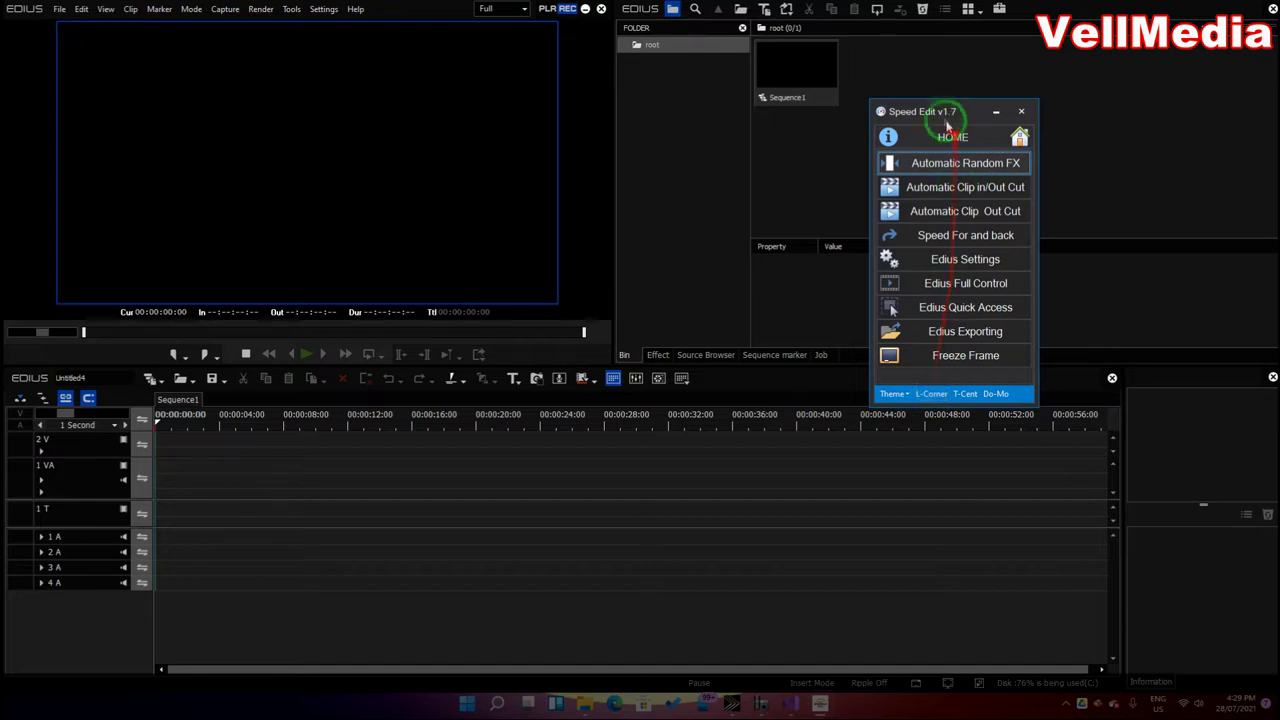
pyautogui.moveTo(947, 123); pyautogui.dragTo(930, 122)
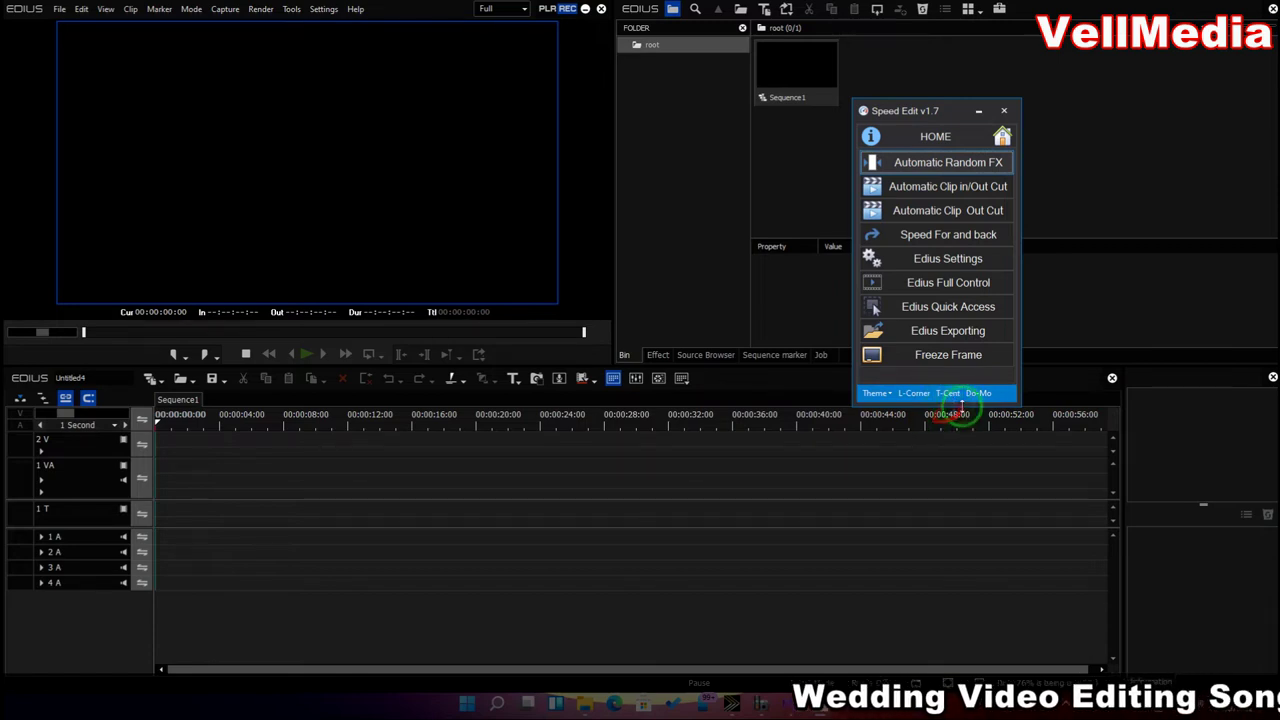
# Step: Dock the panel lower-right, then use T-Cent to centre it at the top and narrow the player pane
pyautogui.click(912, 398)
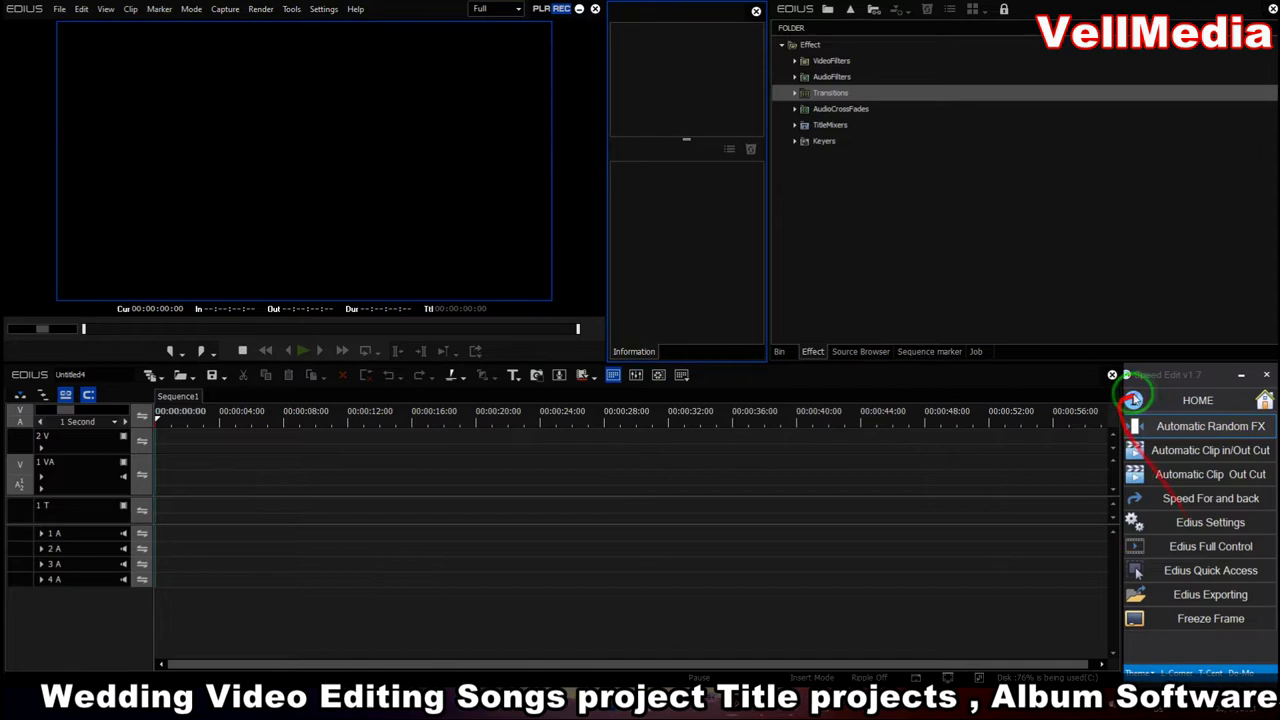
pyautogui.click(1130, 390)
pyautogui.click(1071, 523)
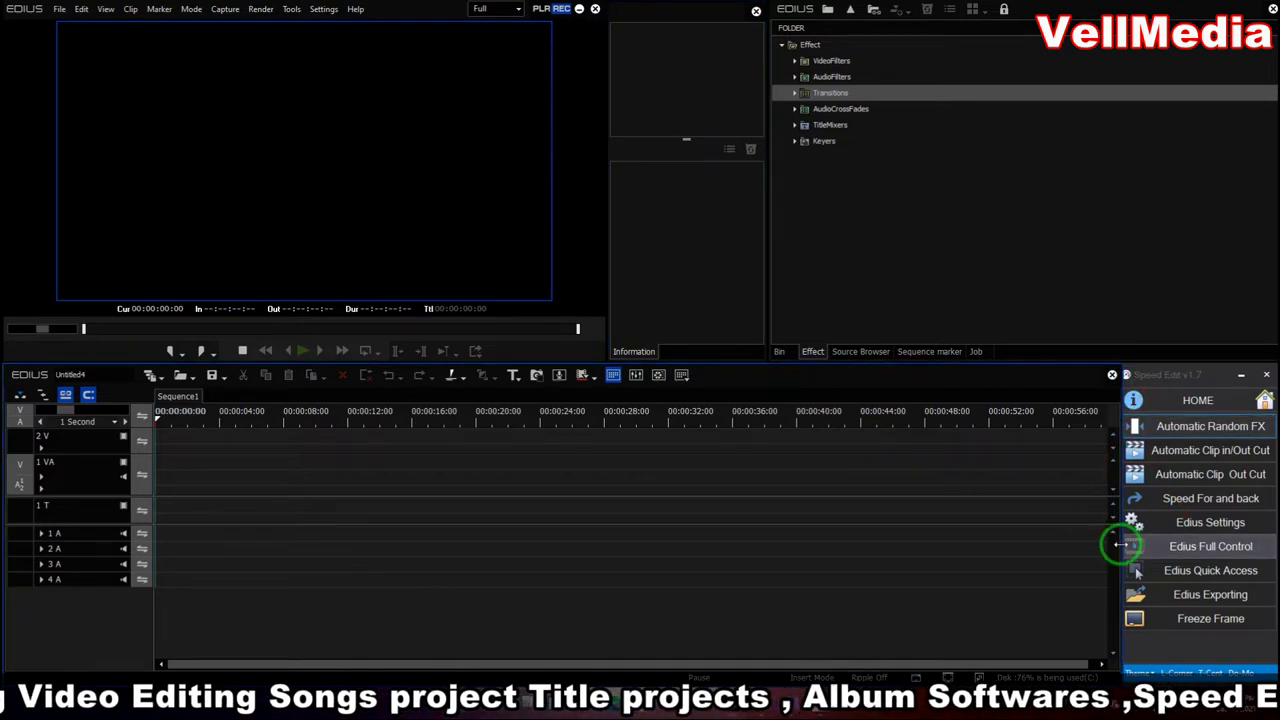
pyautogui.click(1128, 374)
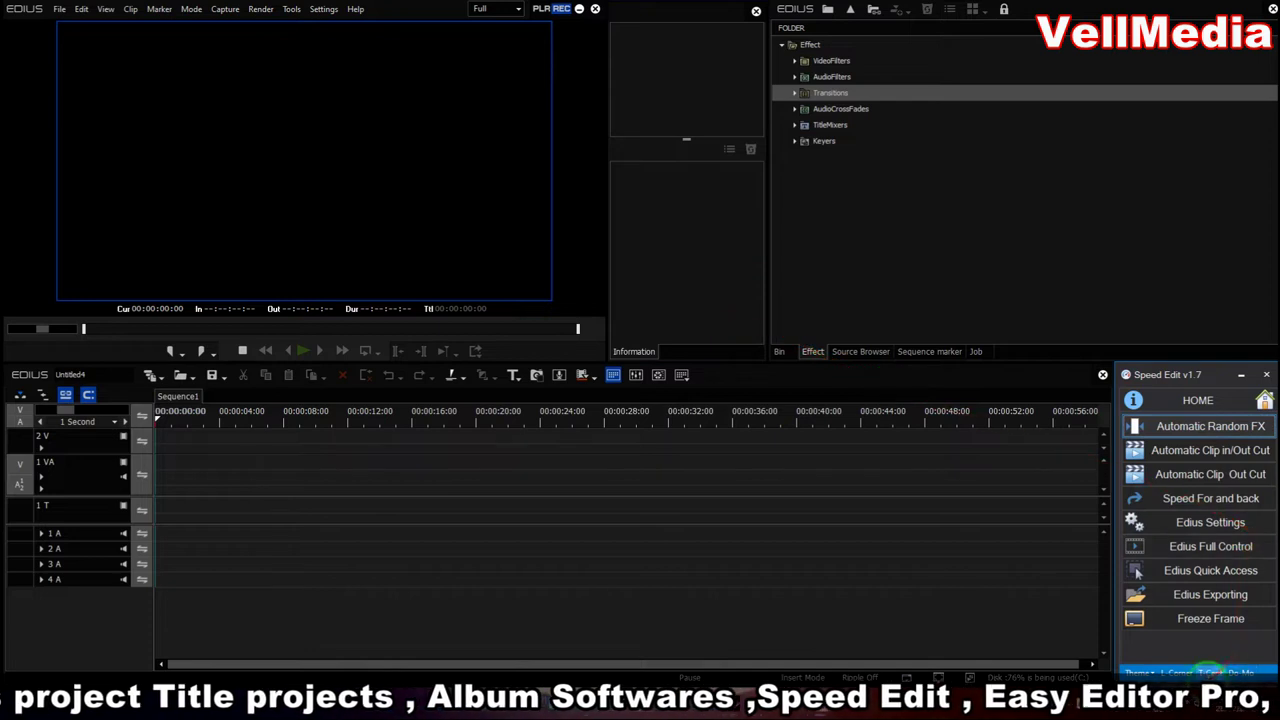
pyautogui.click(1210, 668)
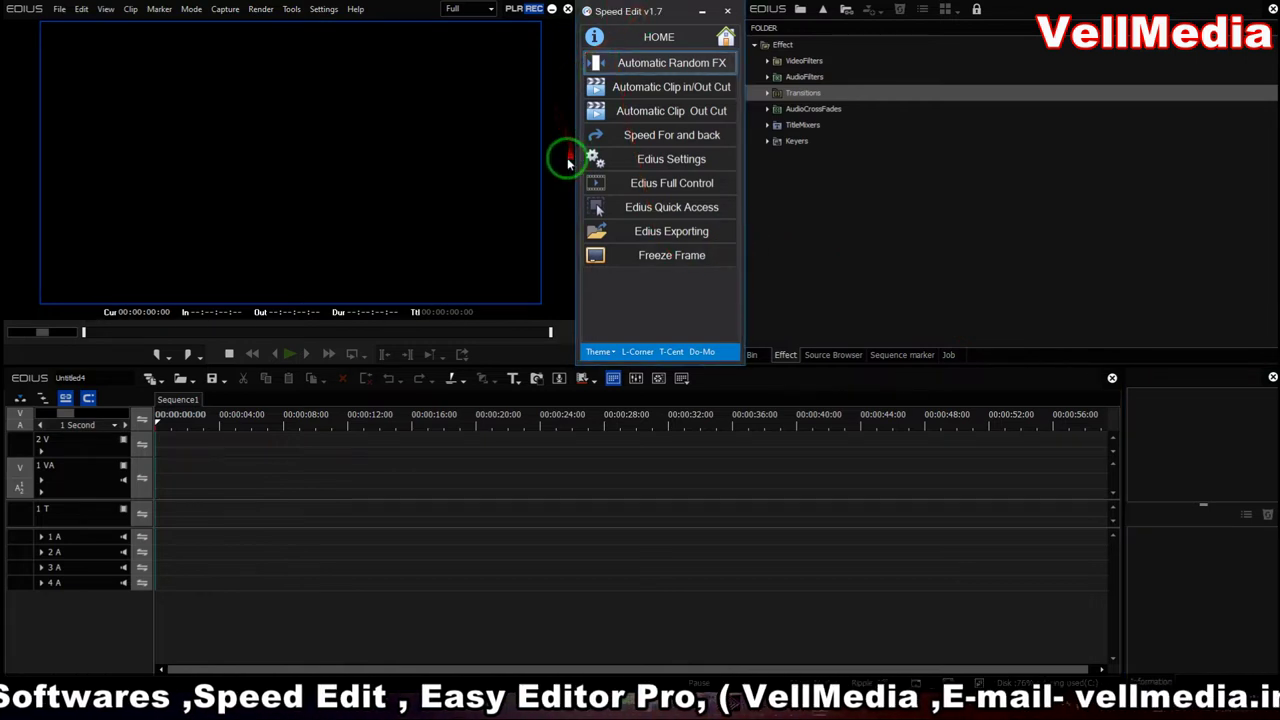
pyautogui.moveTo(574, 158); pyautogui.dragTo(569, 163)
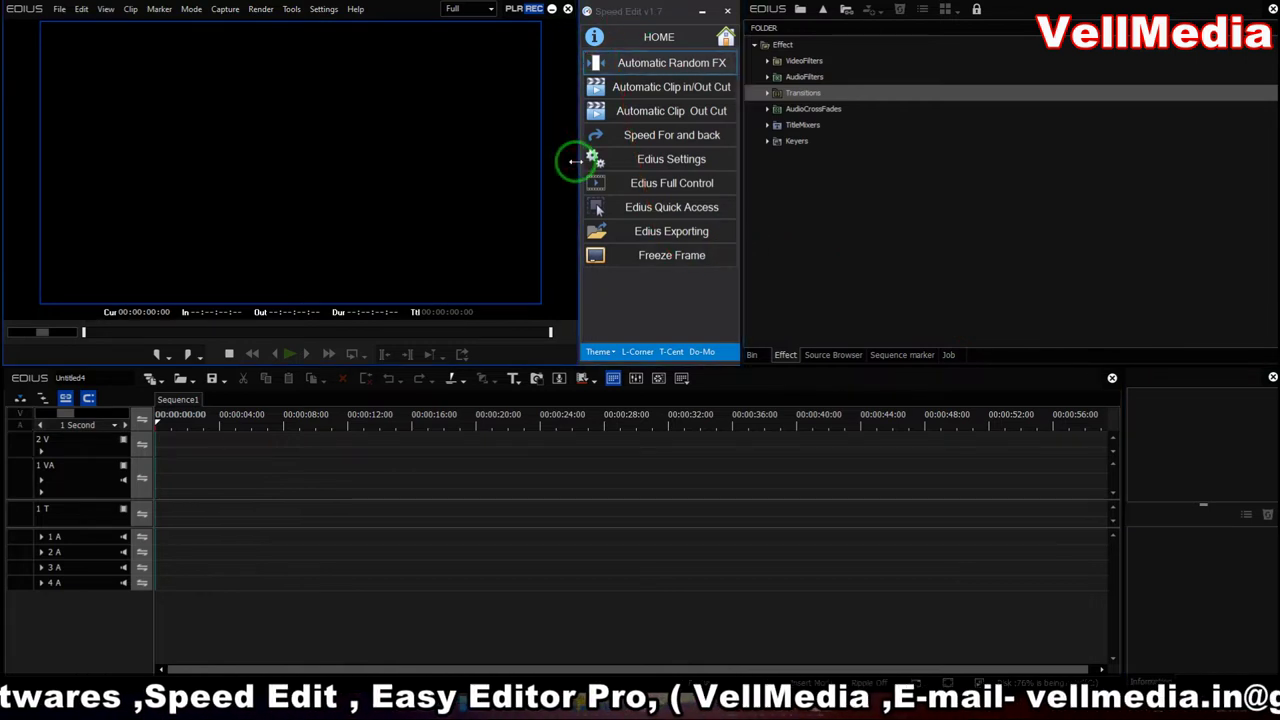
pyautogui.click(826, 211)
pyautogui.moveTo(745, 203); pyautogui.dragTo(749, 203)
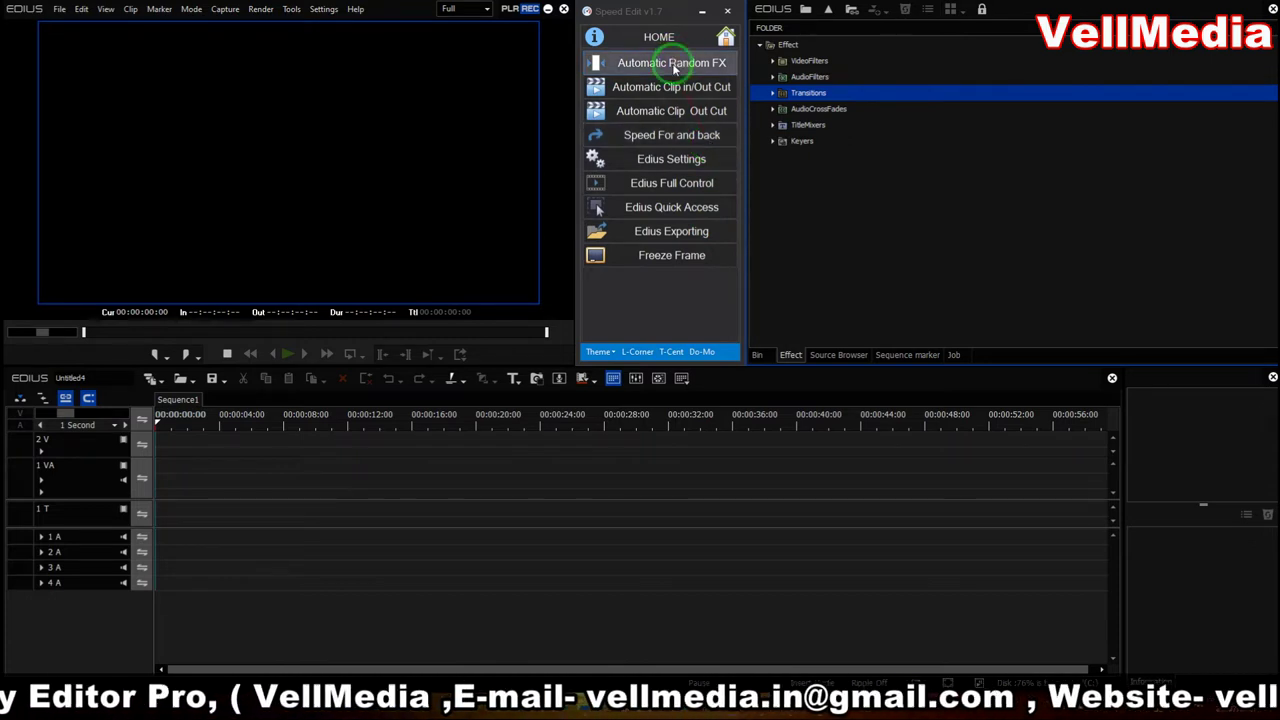
# Step: Import clips MAH01355.MP4 through MAH01317.MP4 into the bin
pyautogui.click(765, 354)
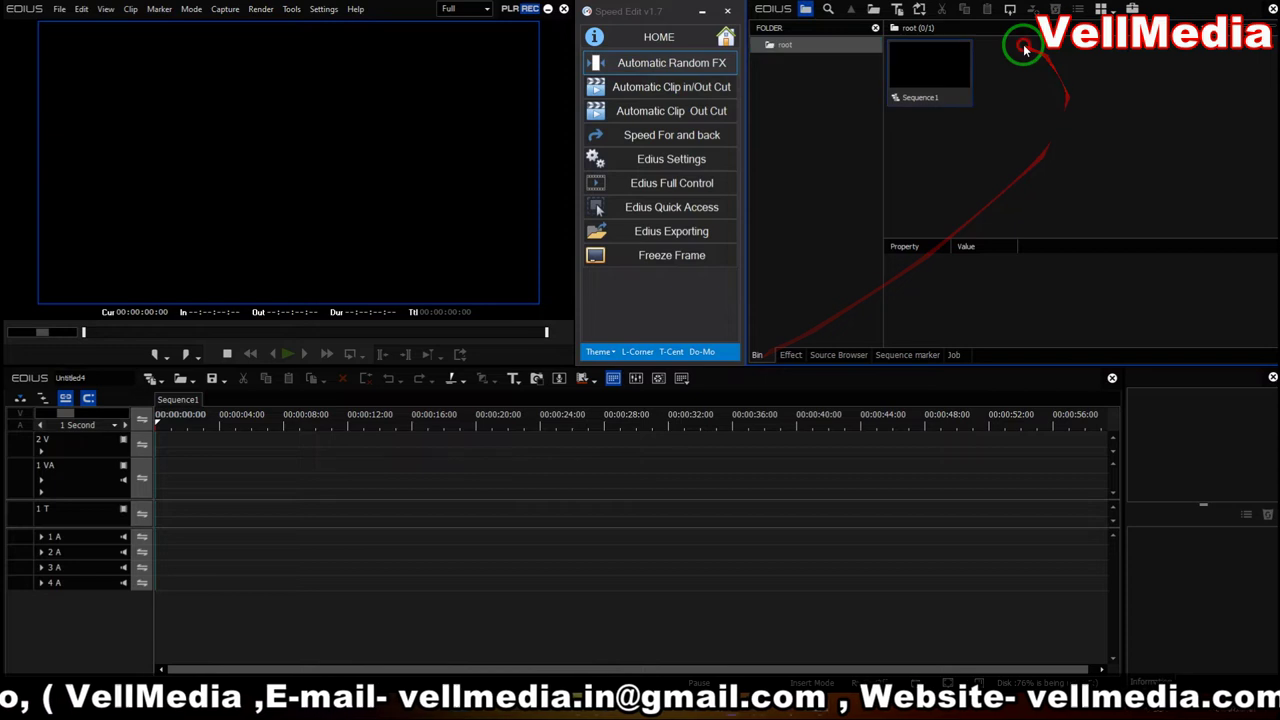
pyautogui.doubleClick(1066, 50)
pyautogui.click(130, 63)
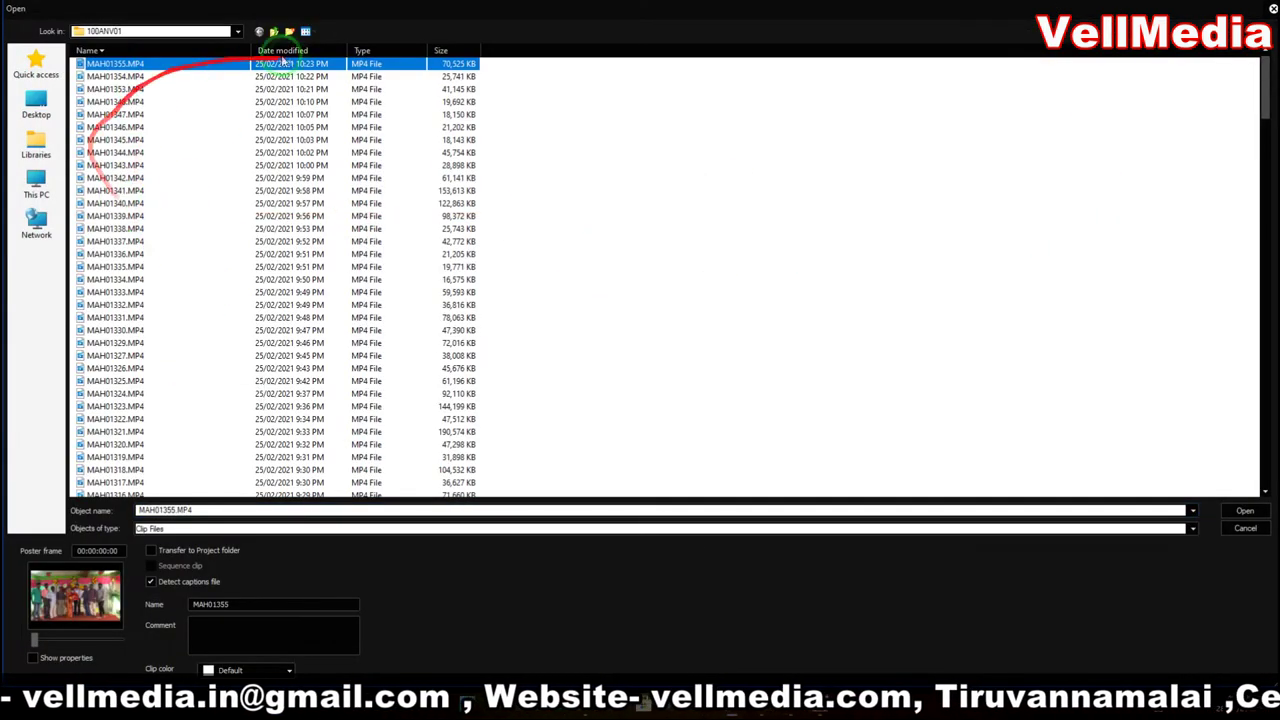
pyautogui.scroll(-4, 155, 372)
pyautogui.keyDown('shift'); pyautogui.click(150, 378); pyautogui.keyUp('shift')
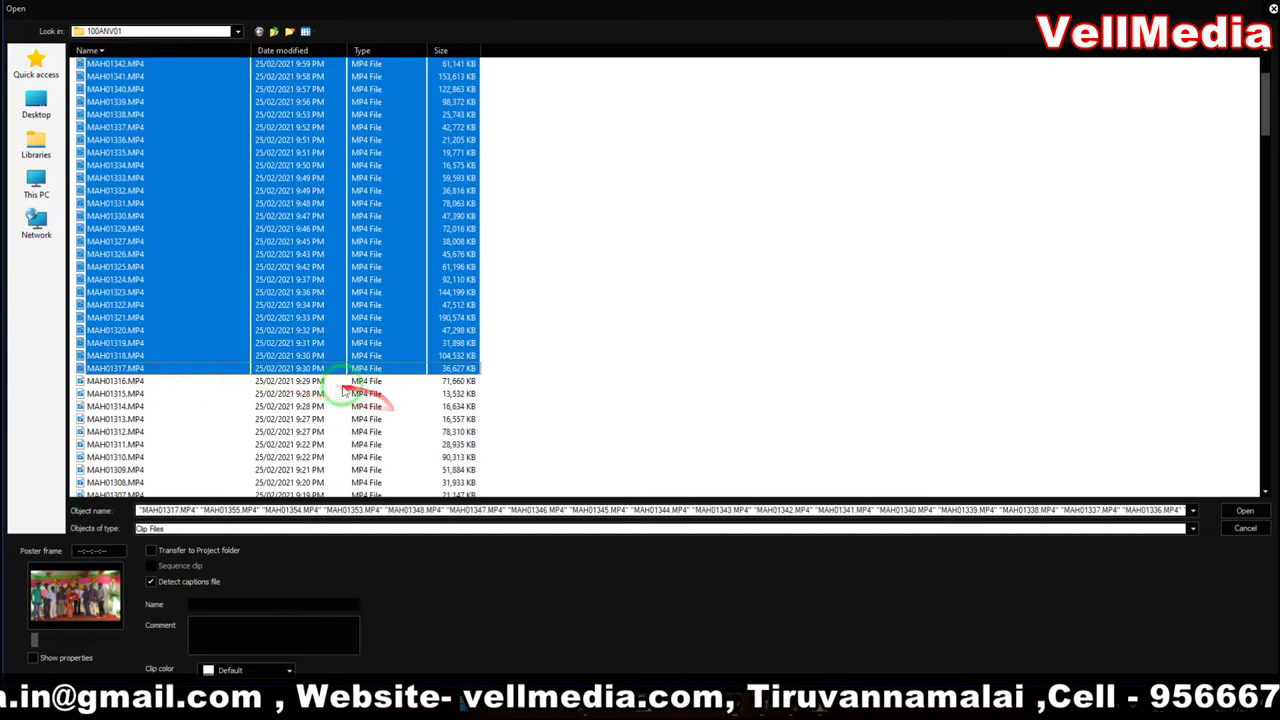
pyautogui.scroll(3, 205, 285)
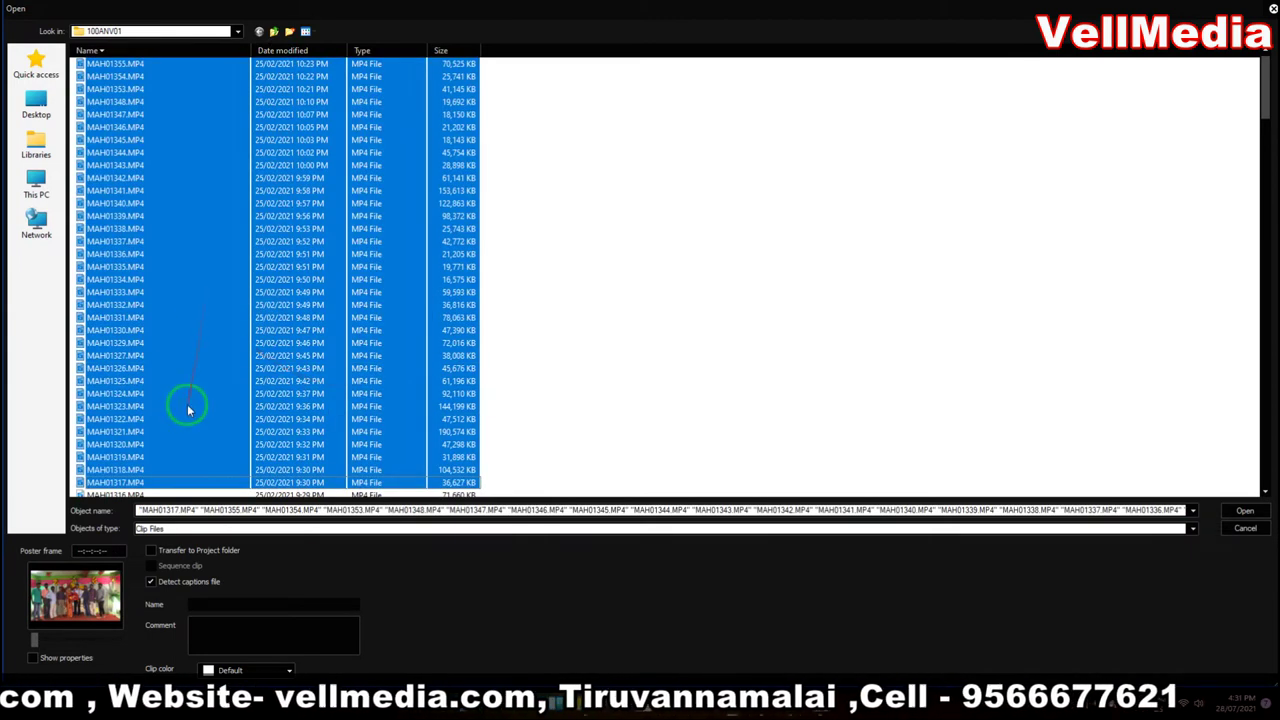
pyautogui.click(1242, 511)
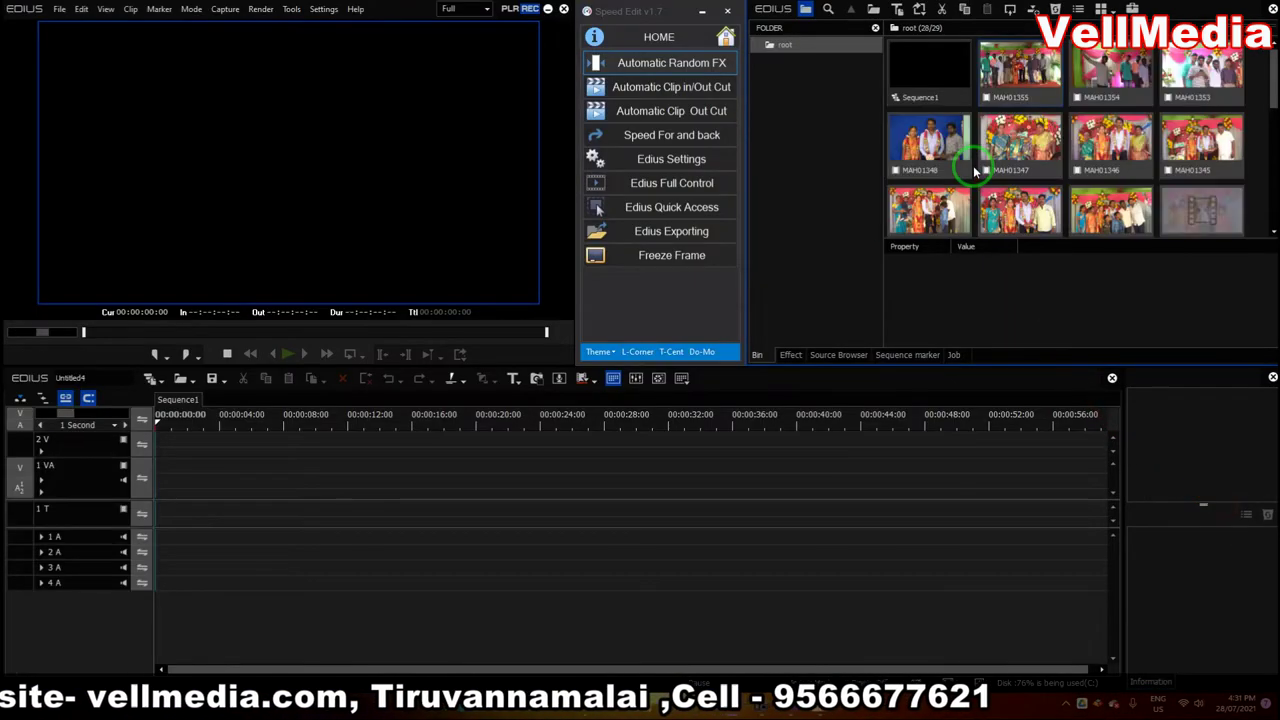
# Step: Lay all bin clips onto the 1 VA track and return the playhead to 00:00:00:00
pyautogui.hotkey('shift', 'Return')
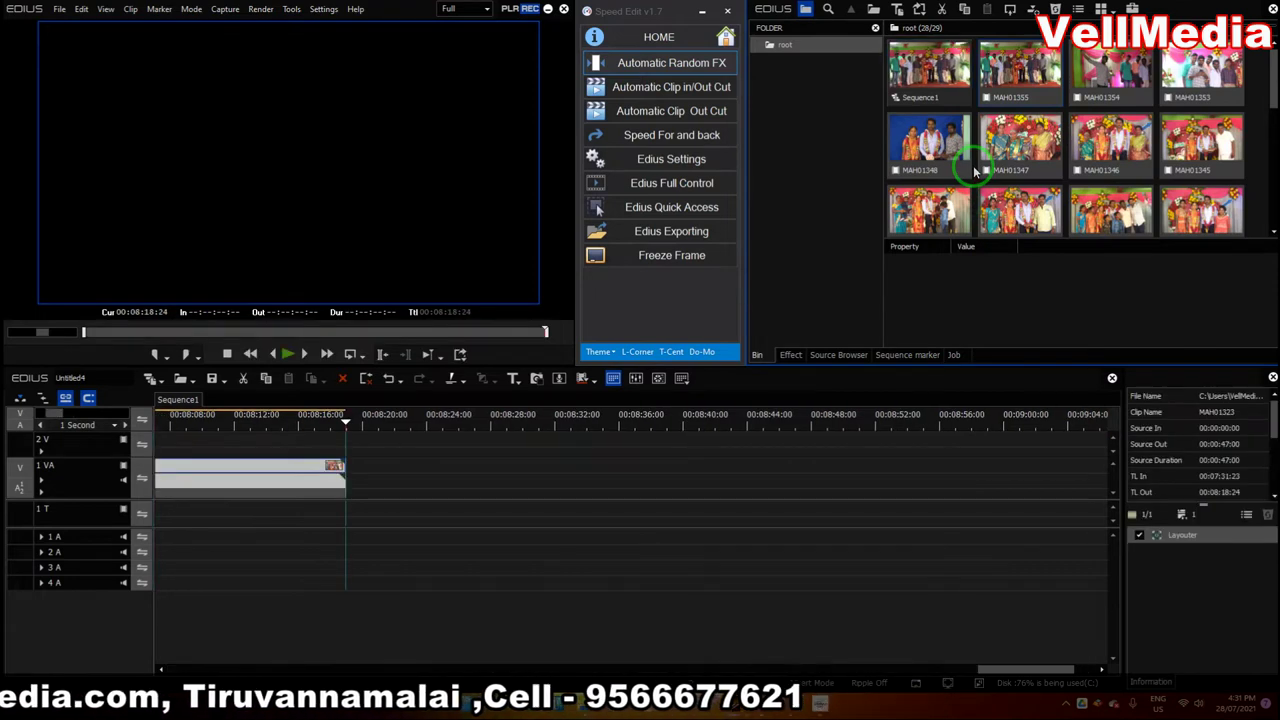
pyautogui.moveTo(985, 669); pyautogui.dragTo(71, 651)
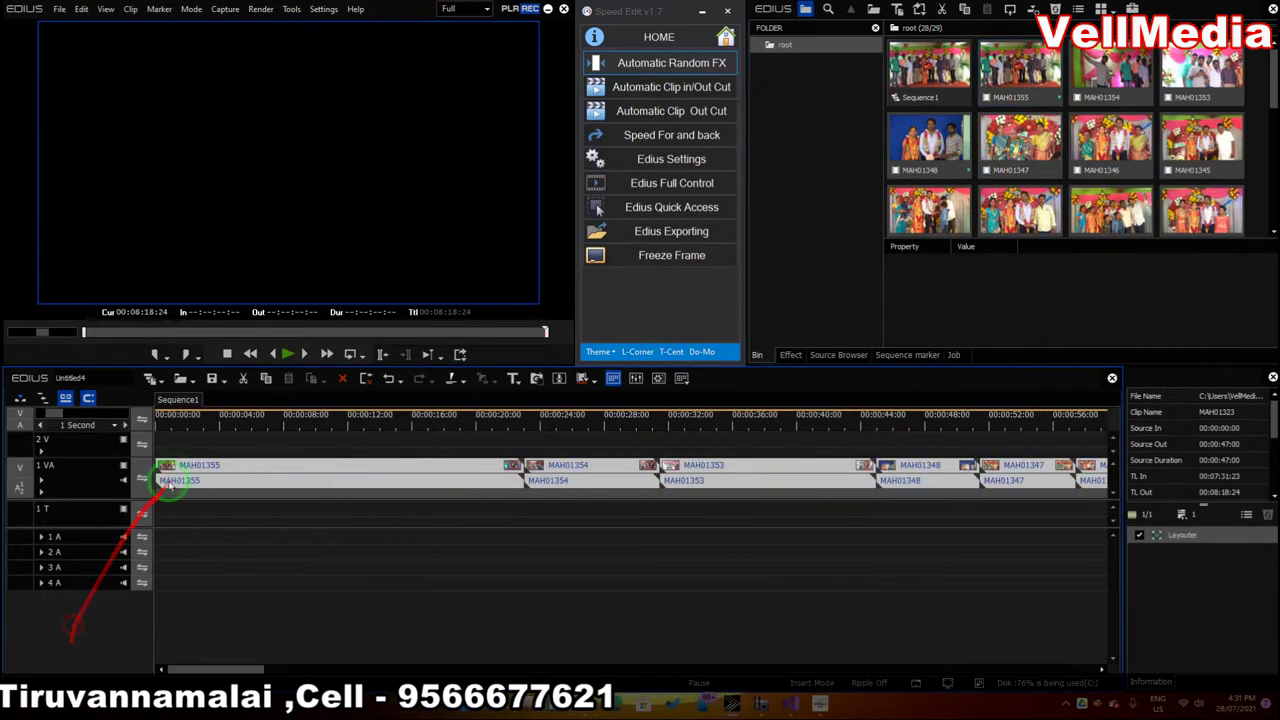
pyautogui.click(160, 416)
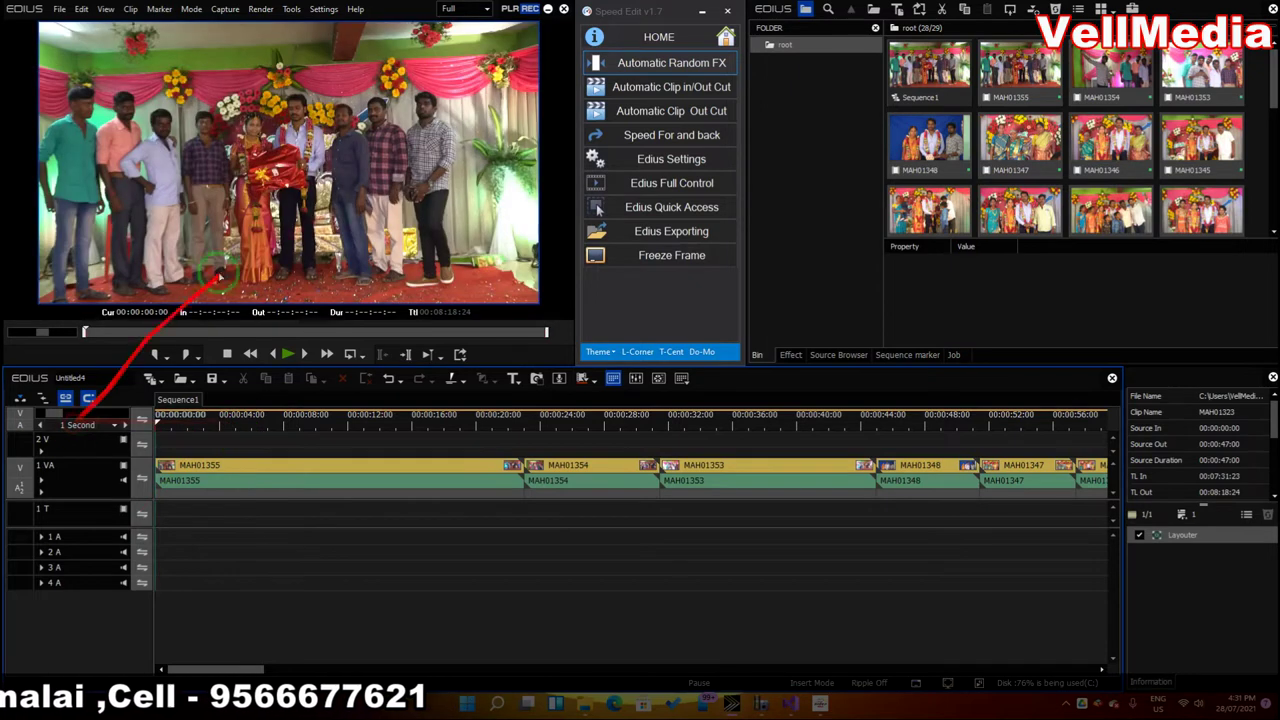
pyautogui.click(643, 65)
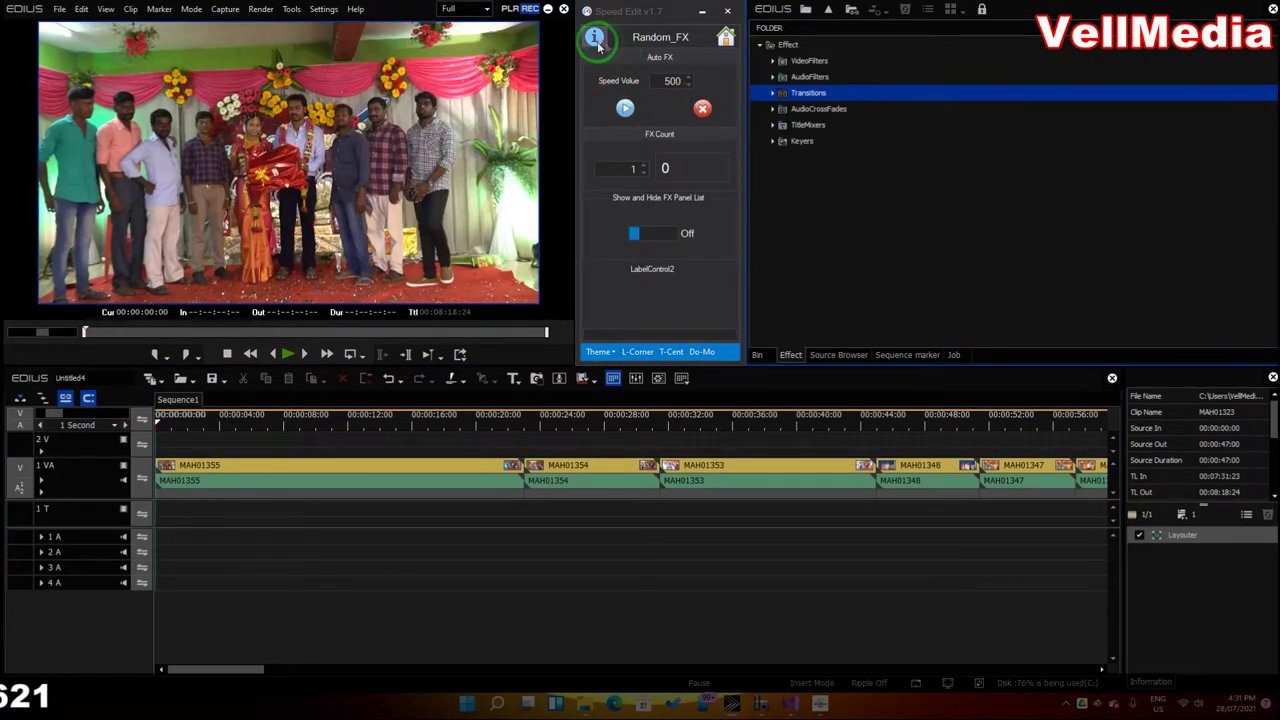
# Step: Pick 3D Blow Apart under Transitions > NewBlue Transitions in Random FX, and select clip MAH01355
pyautogui.click(790, 354)
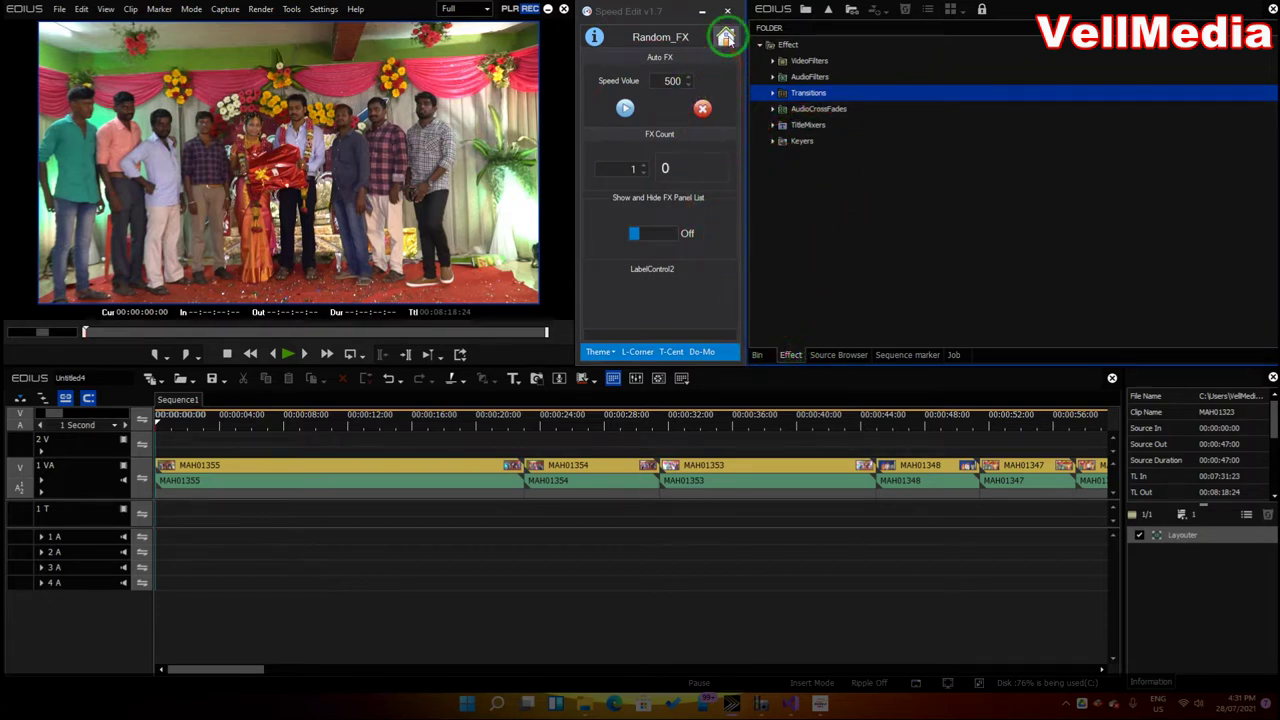
pyautogui.click(726, 37)
pyautogui.click(760, 355)
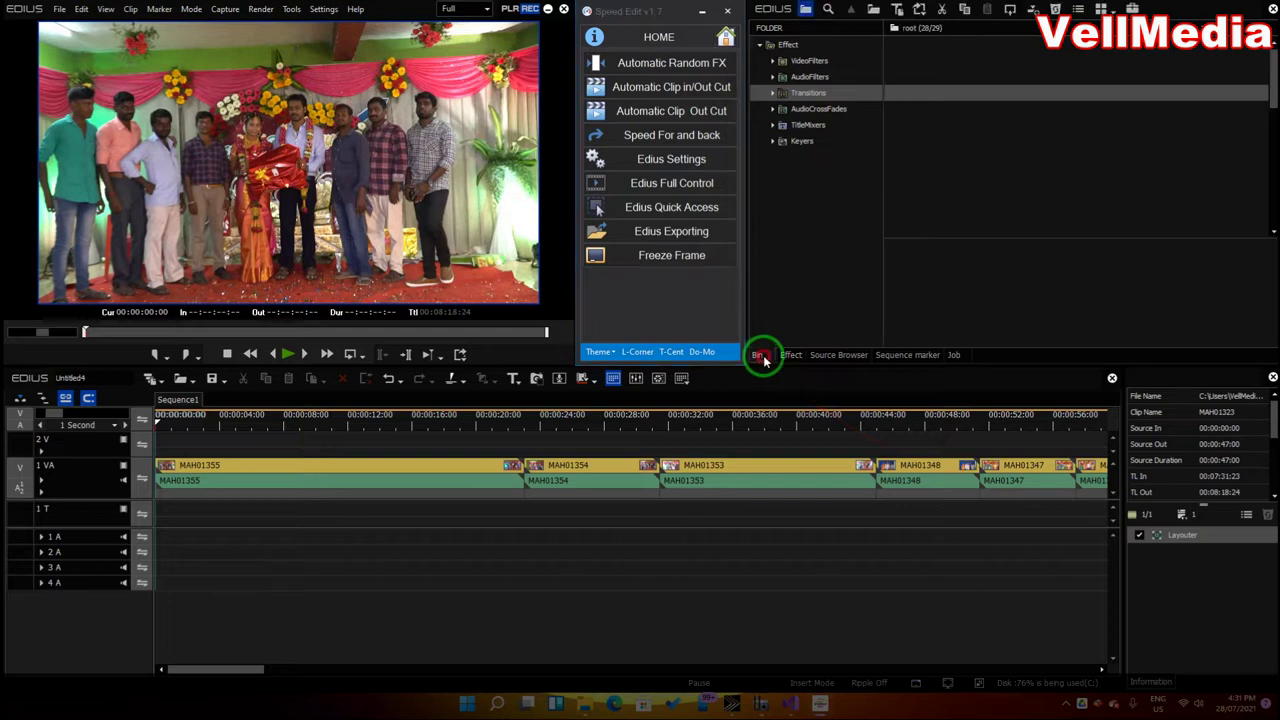
pyautogui.click(683, 65)
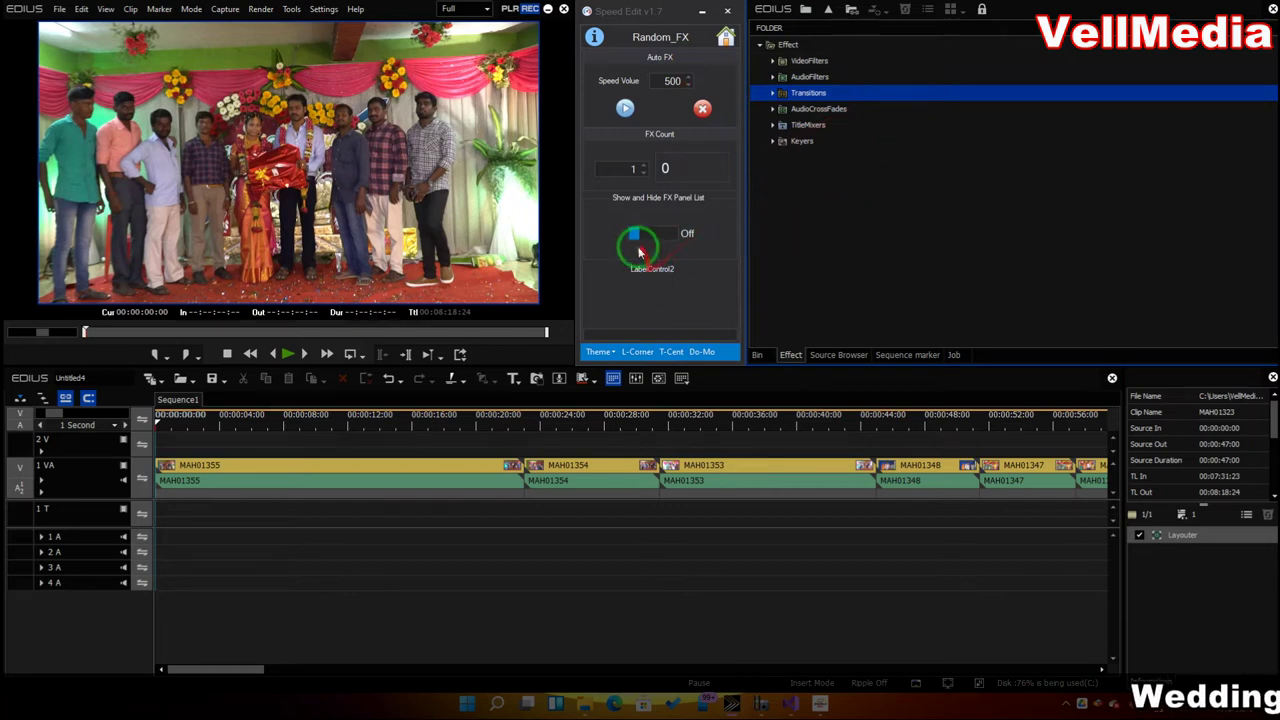
pyautogui.click(772, 92)
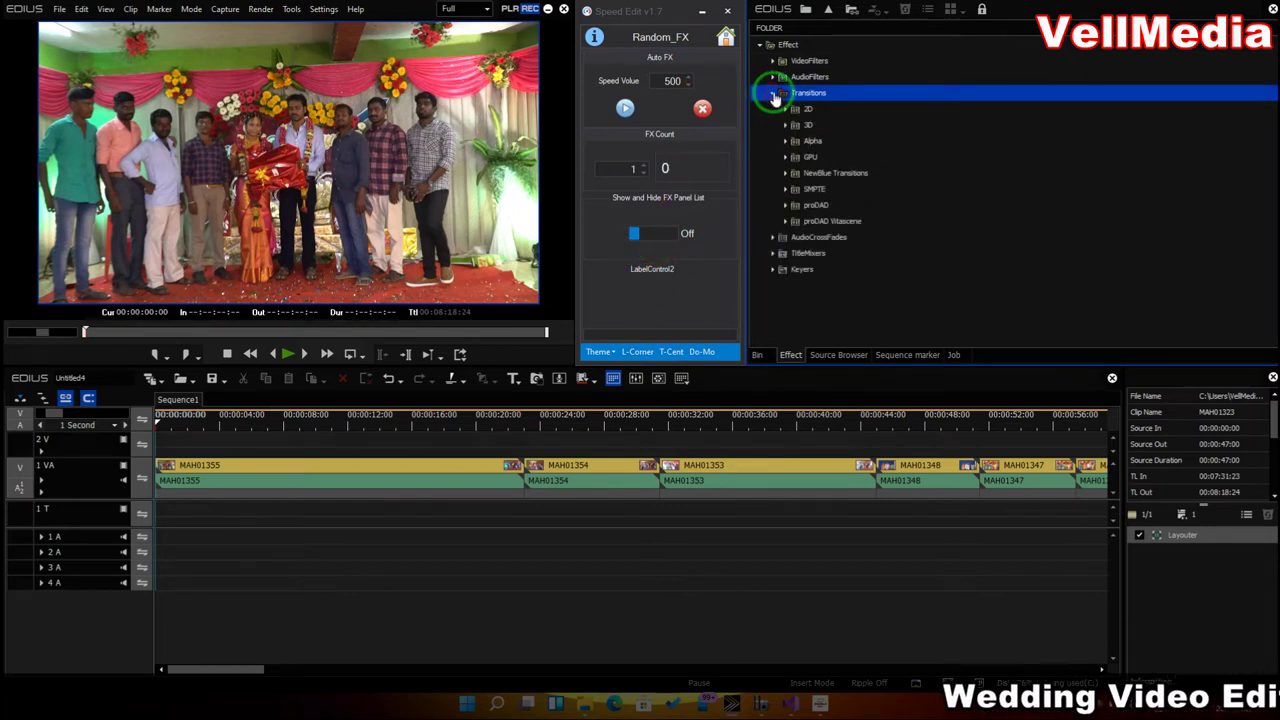
pyautogui.click(785, 173)
pyautogui.click(811, 62)
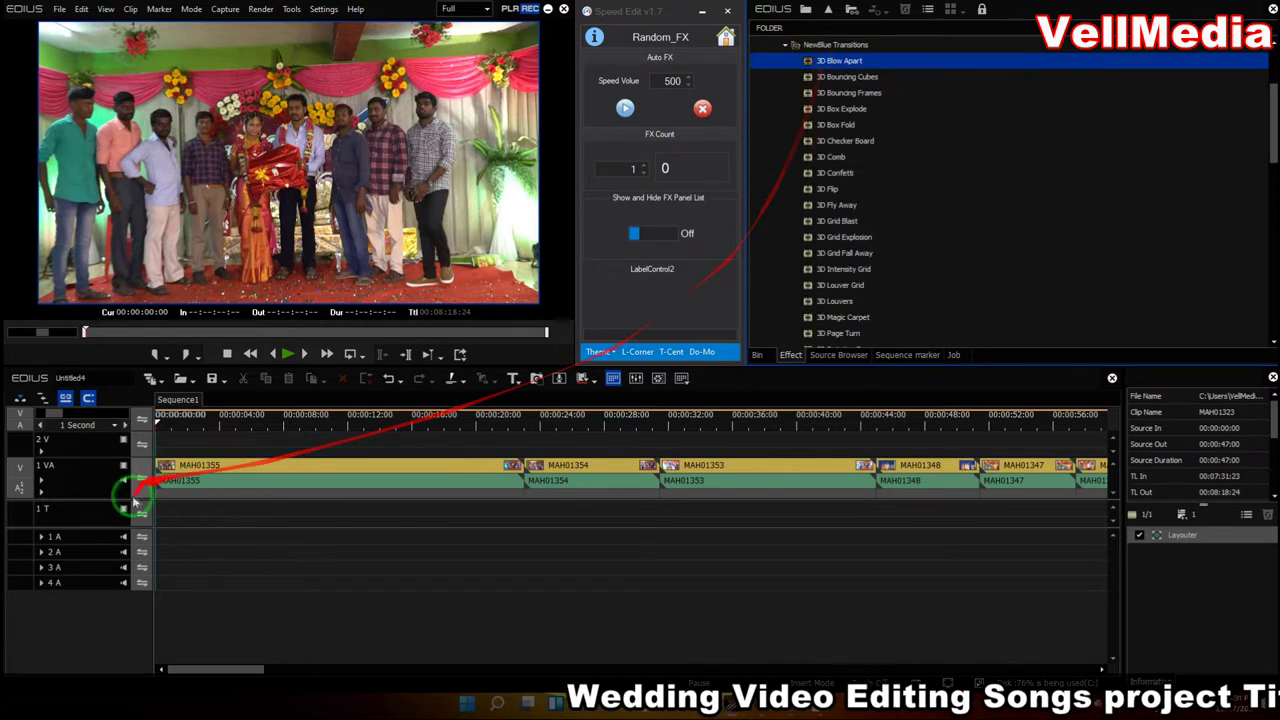
pyautogui.click(309, 473)
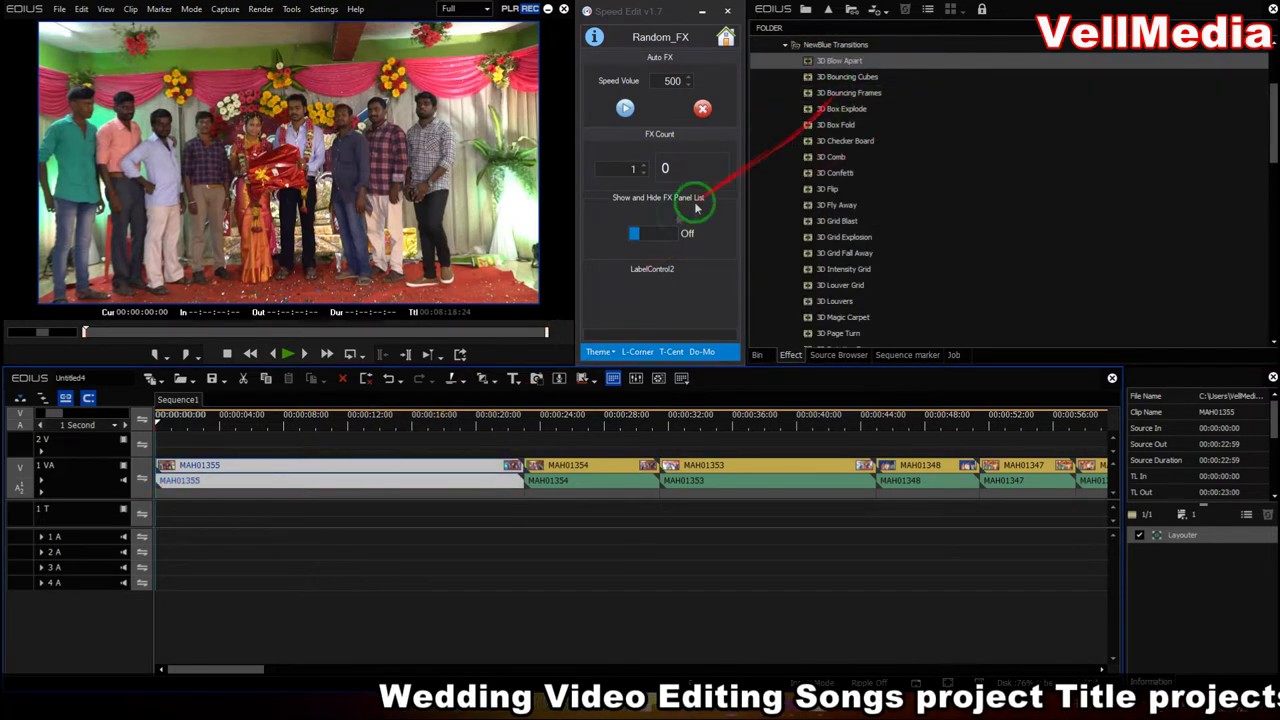
# Step: Leave the effects as a flat list and set Show and Hide FX Panel List to On
pyautogui.click(806, 13)
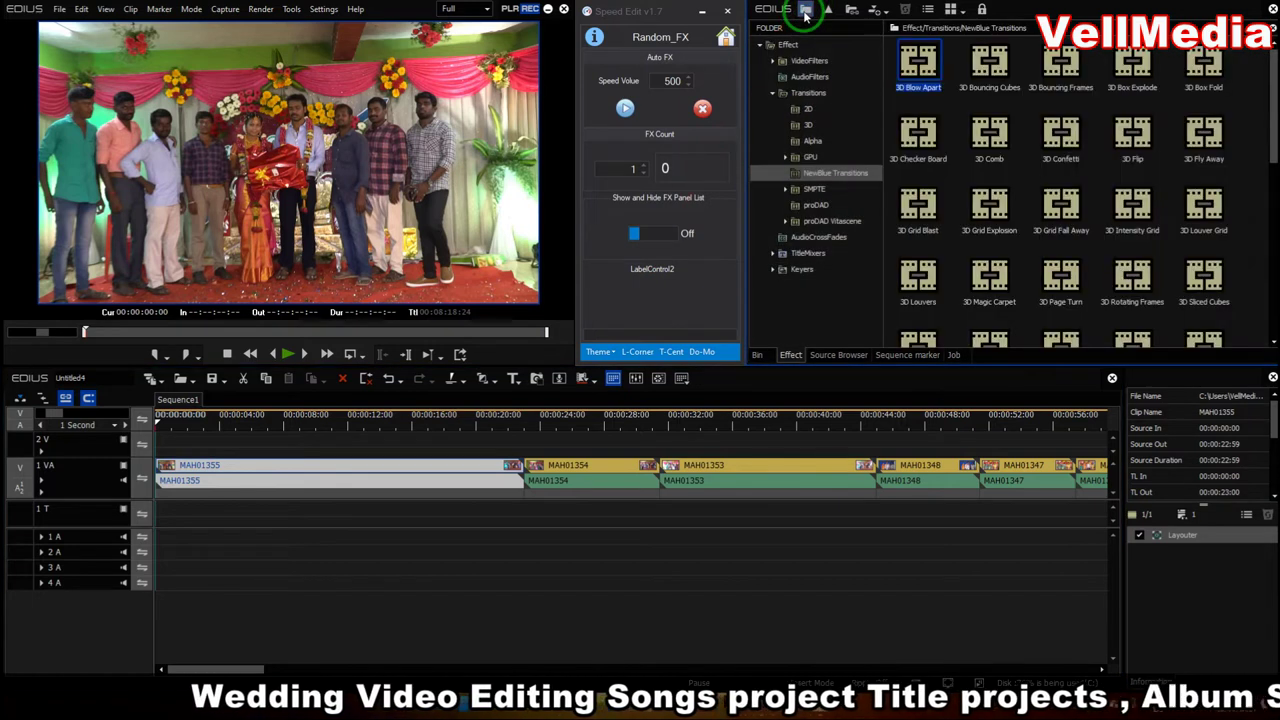
pyautogui.click(806, 13)
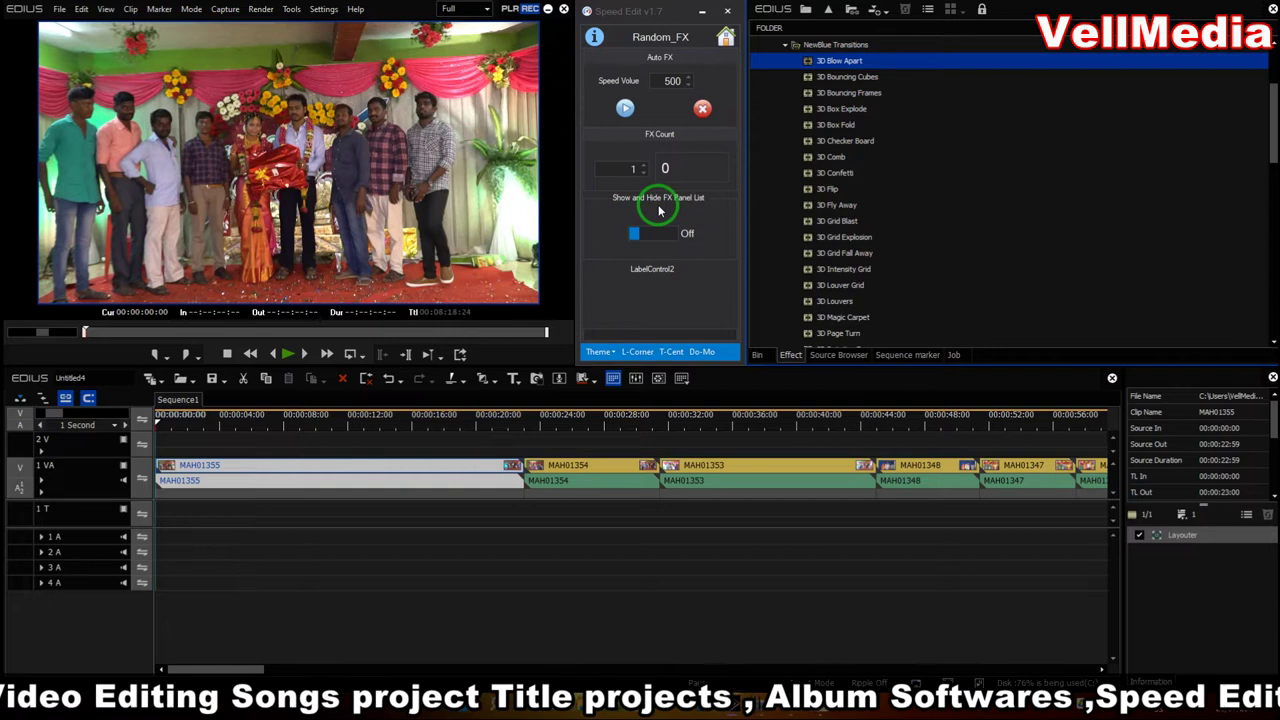
pyautogui.click(668, 235)
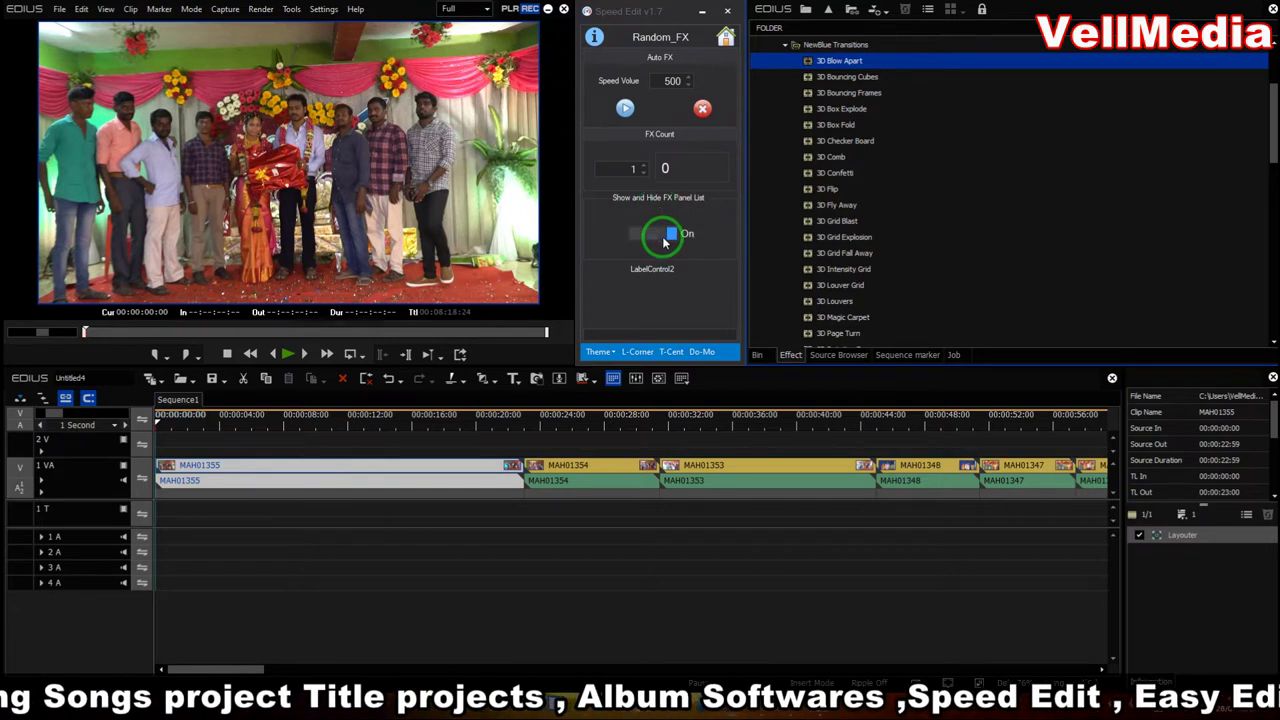
pyautogui.click(662, 238)
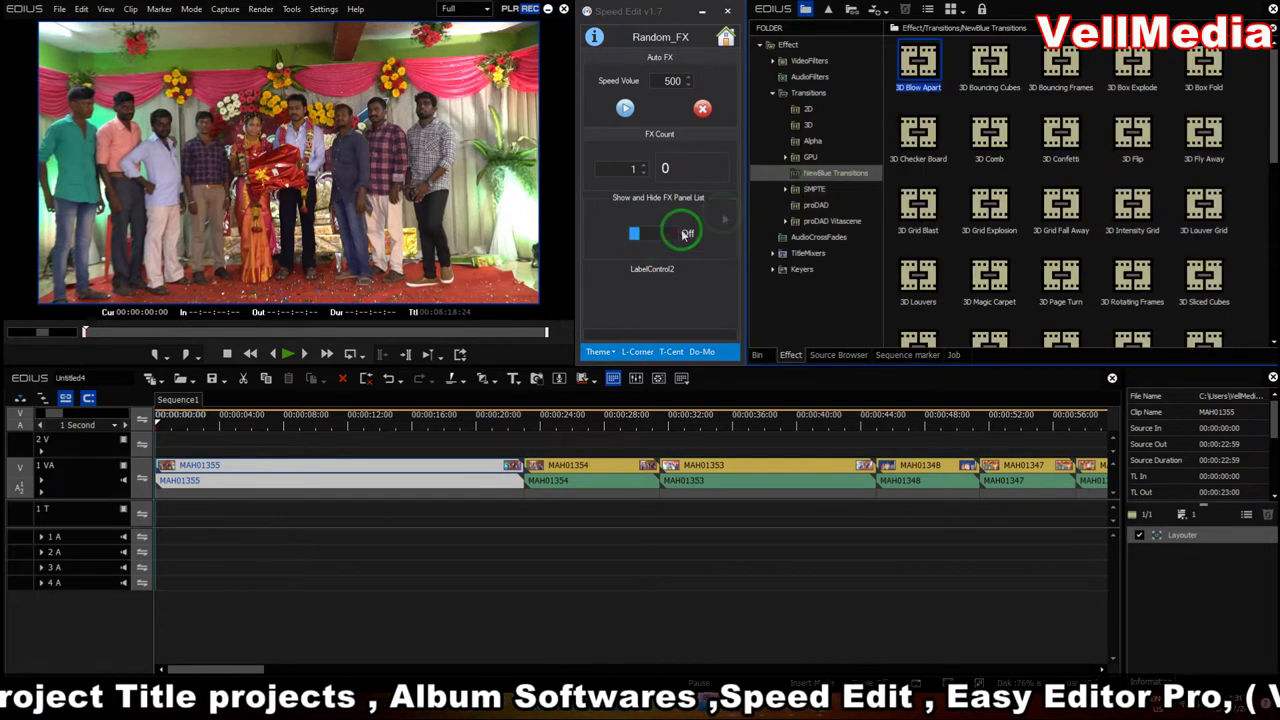
pyautogui.click(670, 240)
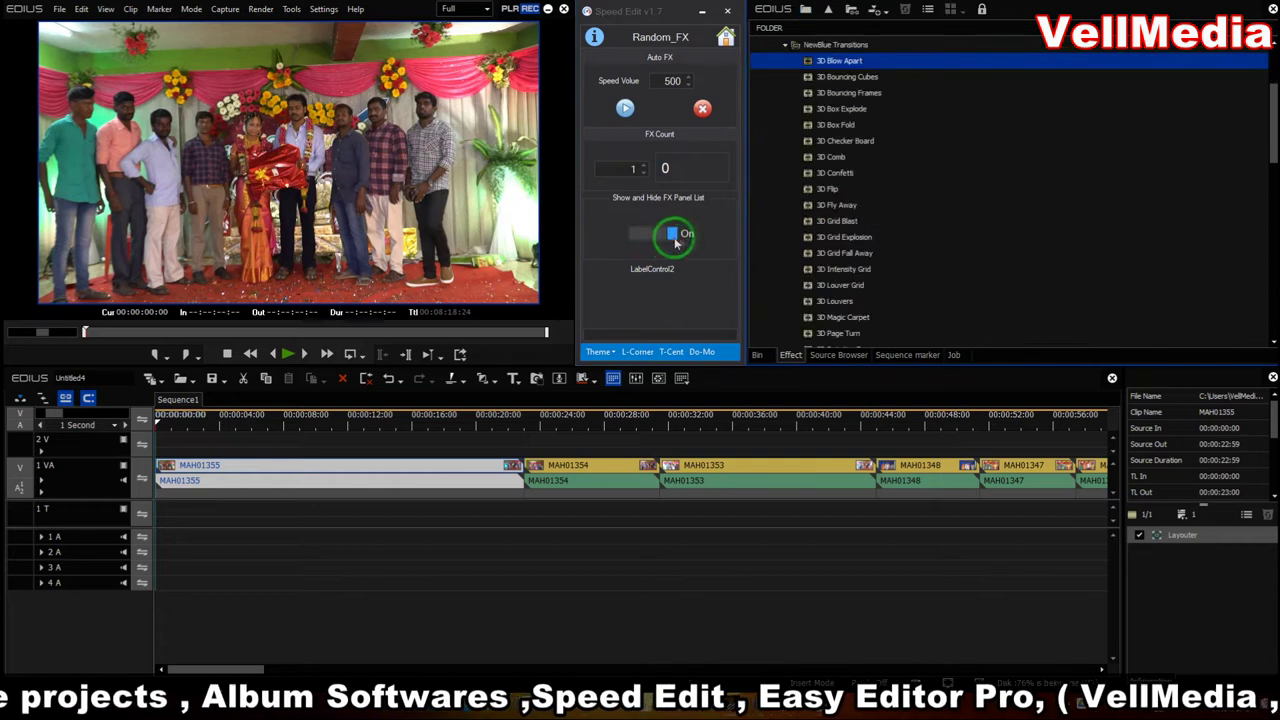
pyautogui.click(628, 240)
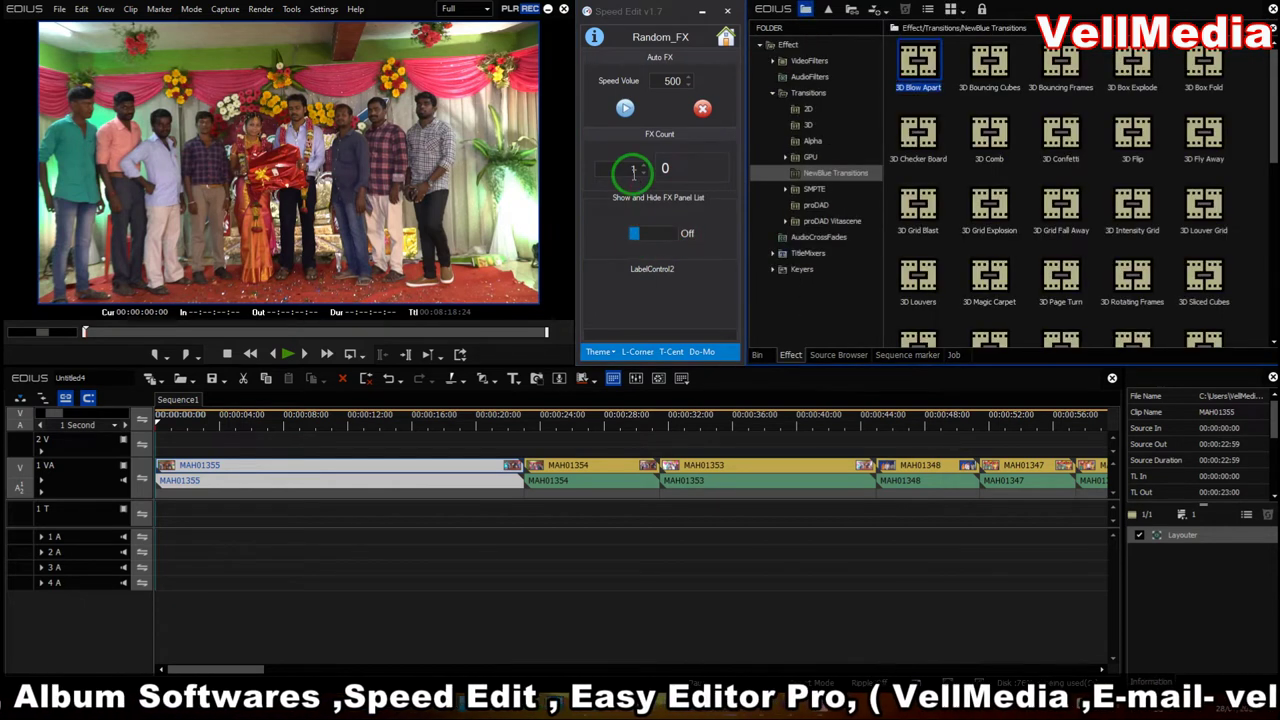
pyautogui.click(650, 222)
pyautogui.click(673, 235)
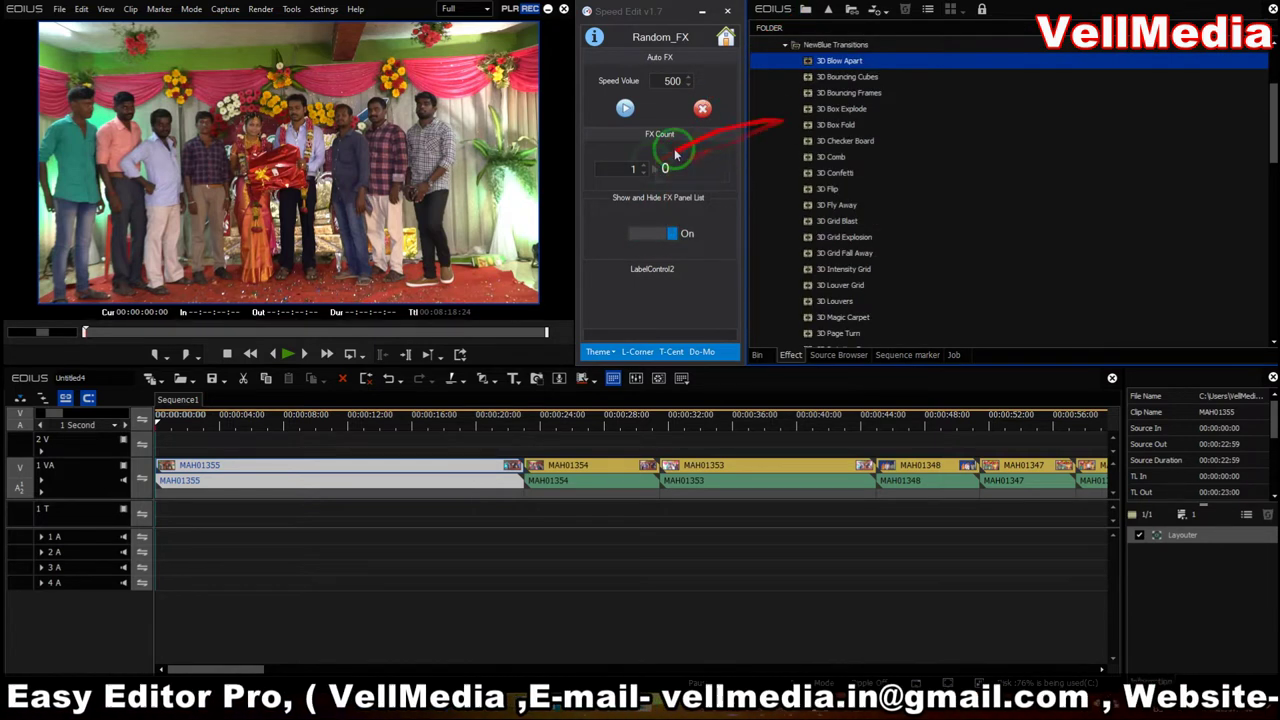
pyautogui.click(365, 485)
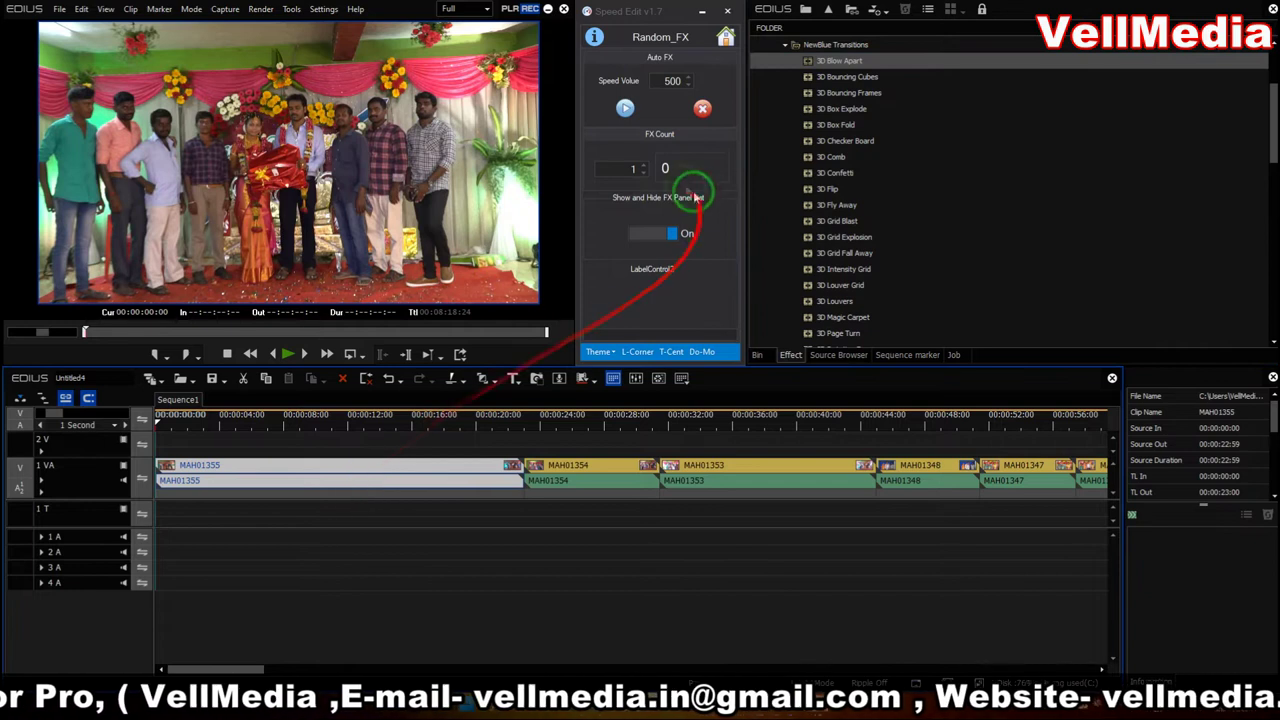
# Step: Set FX Count to 15 and run Random FX to place NewBlue transitions between the 1 VA clips
pyautogui.moveTo(654, 82); pyautogui.dragTo(707, 77)
pyautogui.write('5')
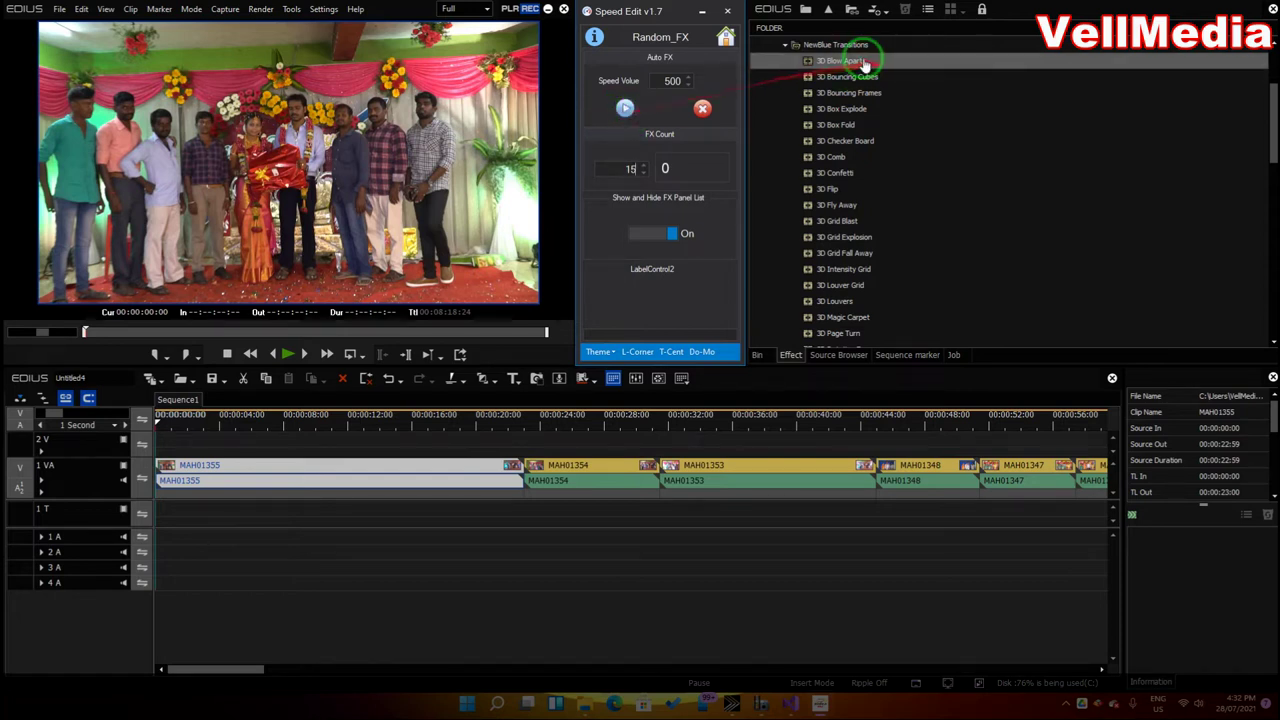
pyautogui.click(625, 110)
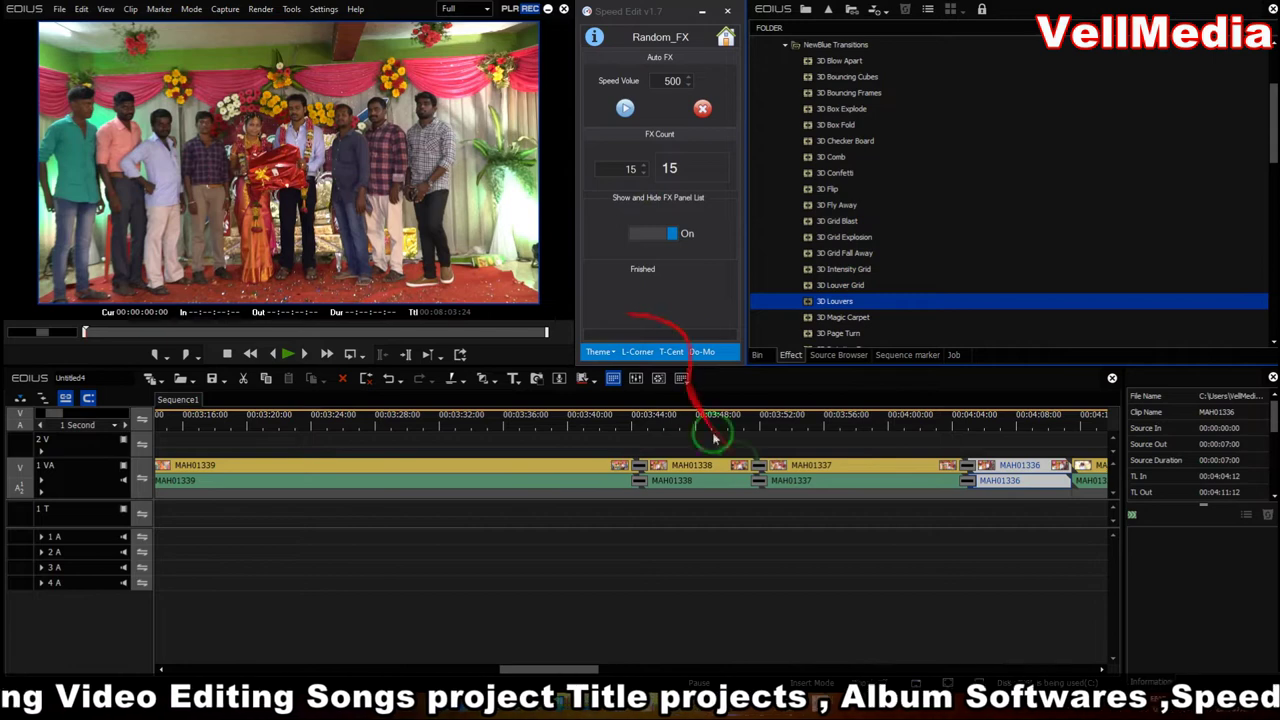
pyautogui.moveTo(575, 669)
pyautogui.mouseDown()
pyautogui.moveTo(405, 670)
pyautogui.moveTo(558, 652)
pyautogui.moveTo(571, 654)
pyautogui.moveTo(196, 668)
pyautogui.mouseUp()
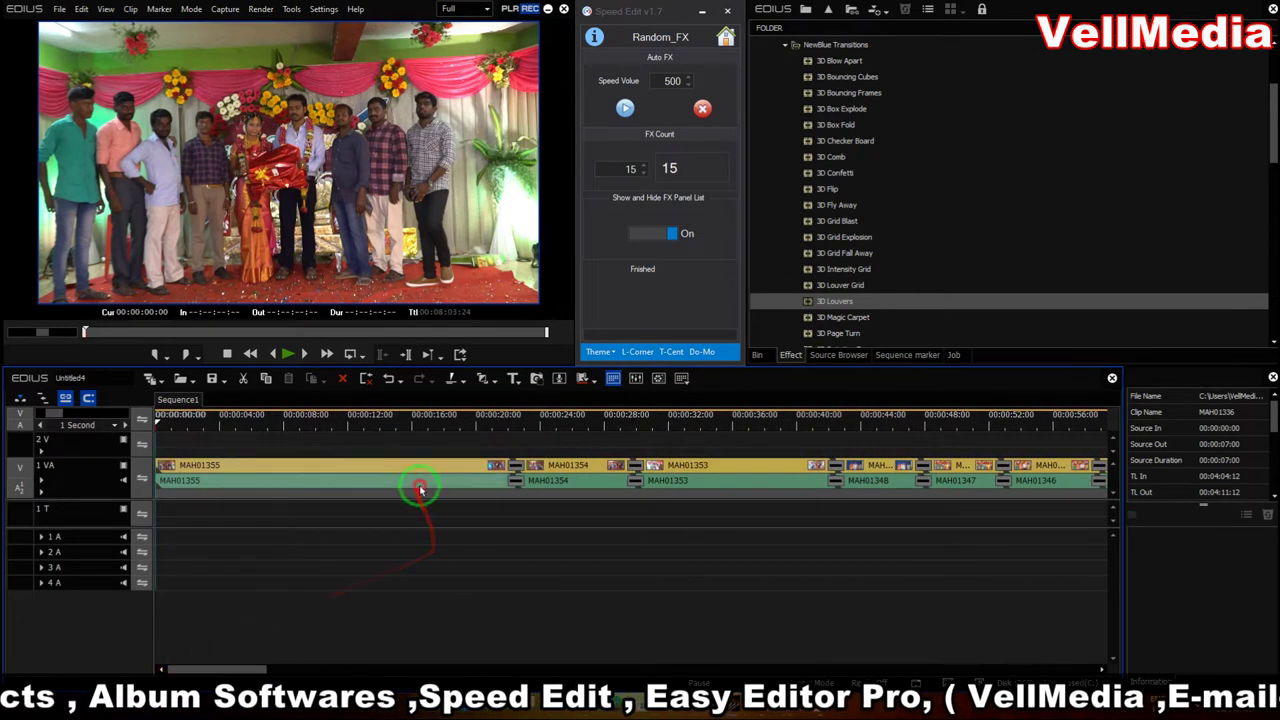
# Step: Select clip MAH01355, run Quick Access > Delete All Transitions Fx, and return to Home
pyautogui.click(425, 484)
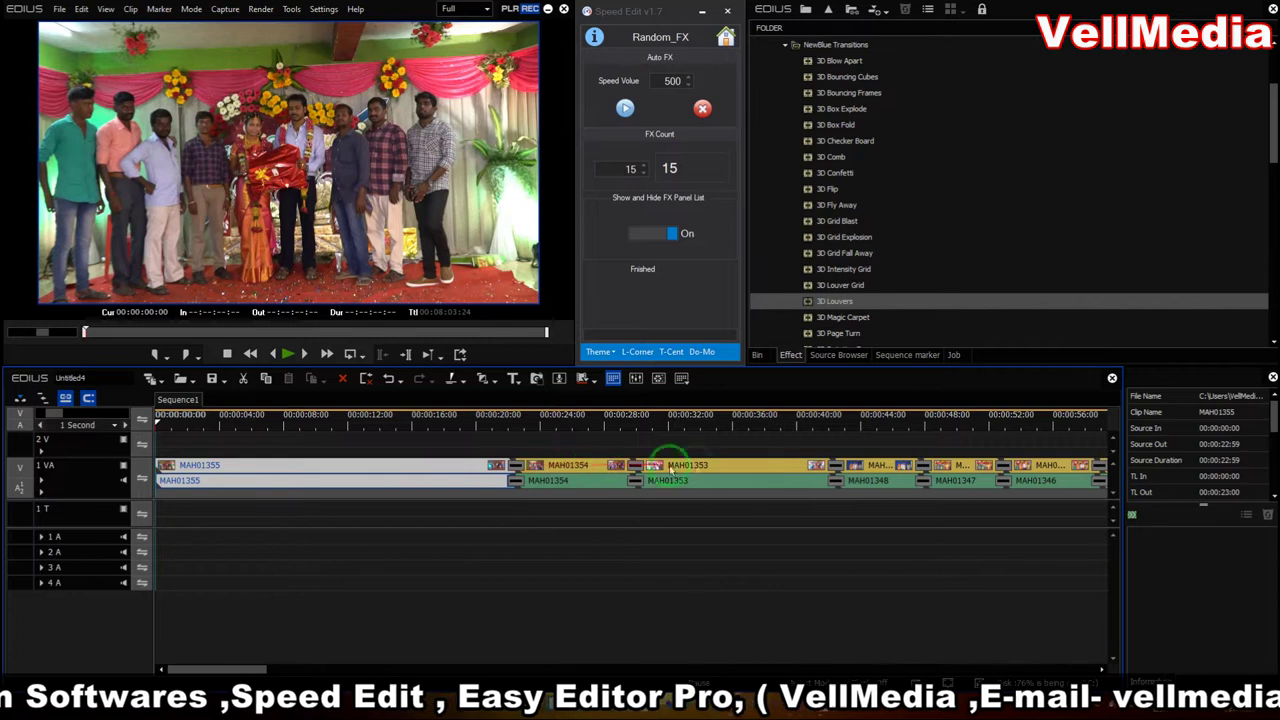
pyautogui.click(725, 37)
pyautogui.click(693, 205)
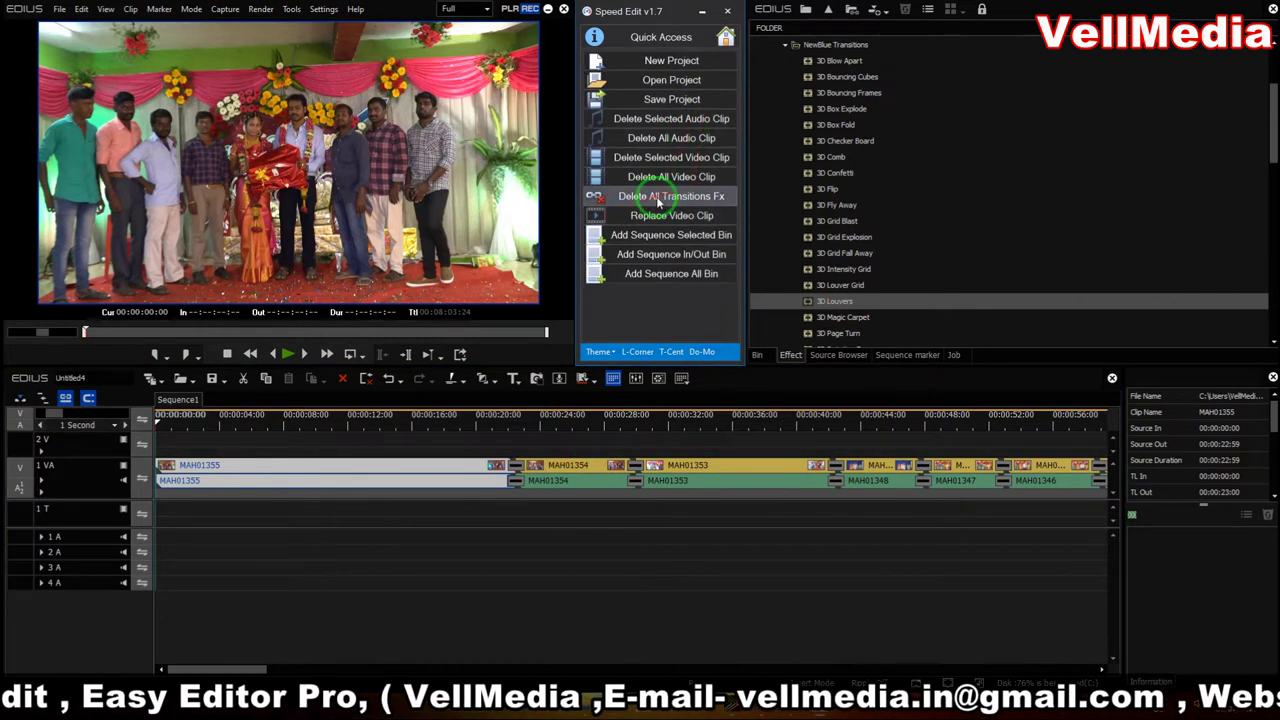
pyautogui.click(659, 197)
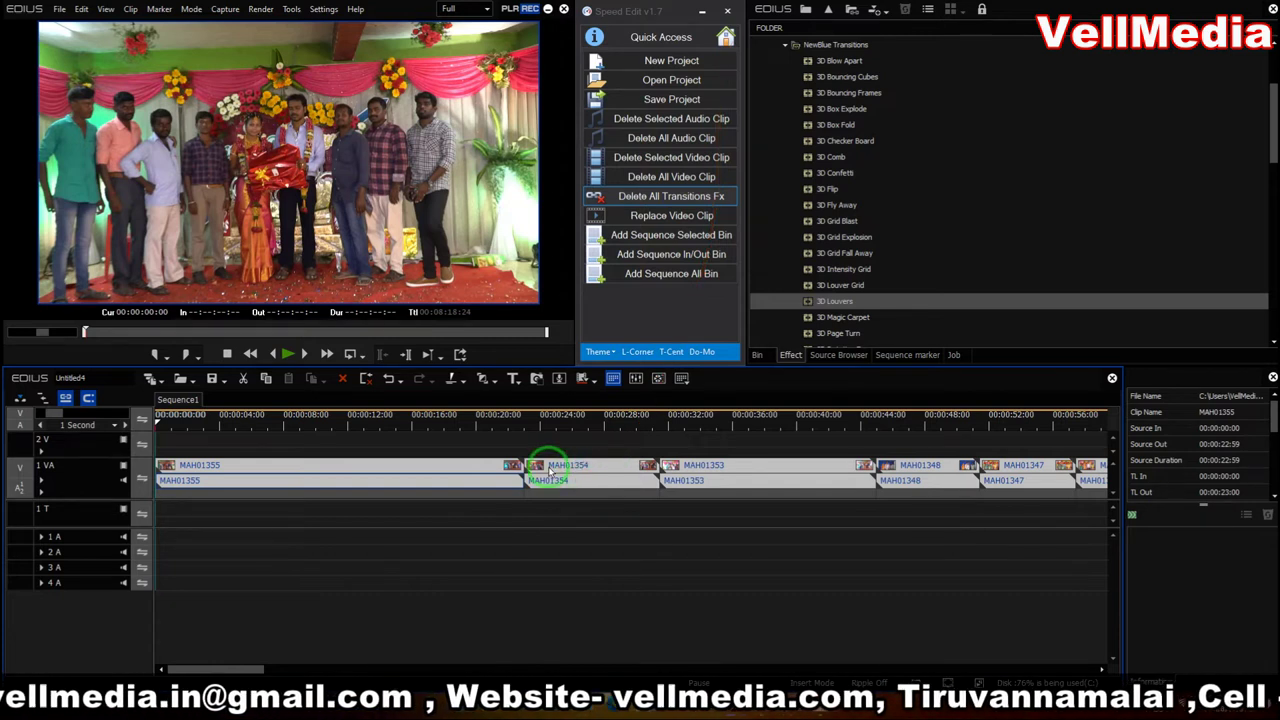
pyautogui.click(726, 37)
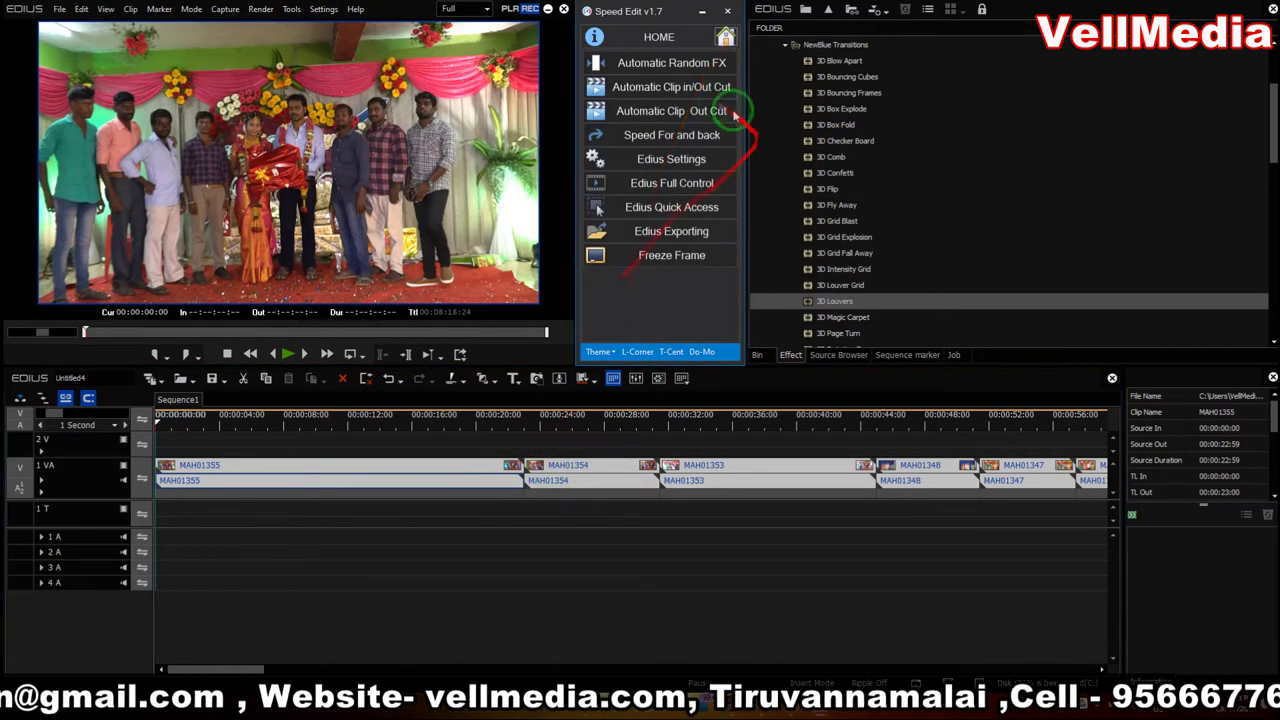
# Step: Open Automatic Clip in/Out Cut with MAH01355 selected, then bring up the Win+X menu
pyautogui.click(684, 90)
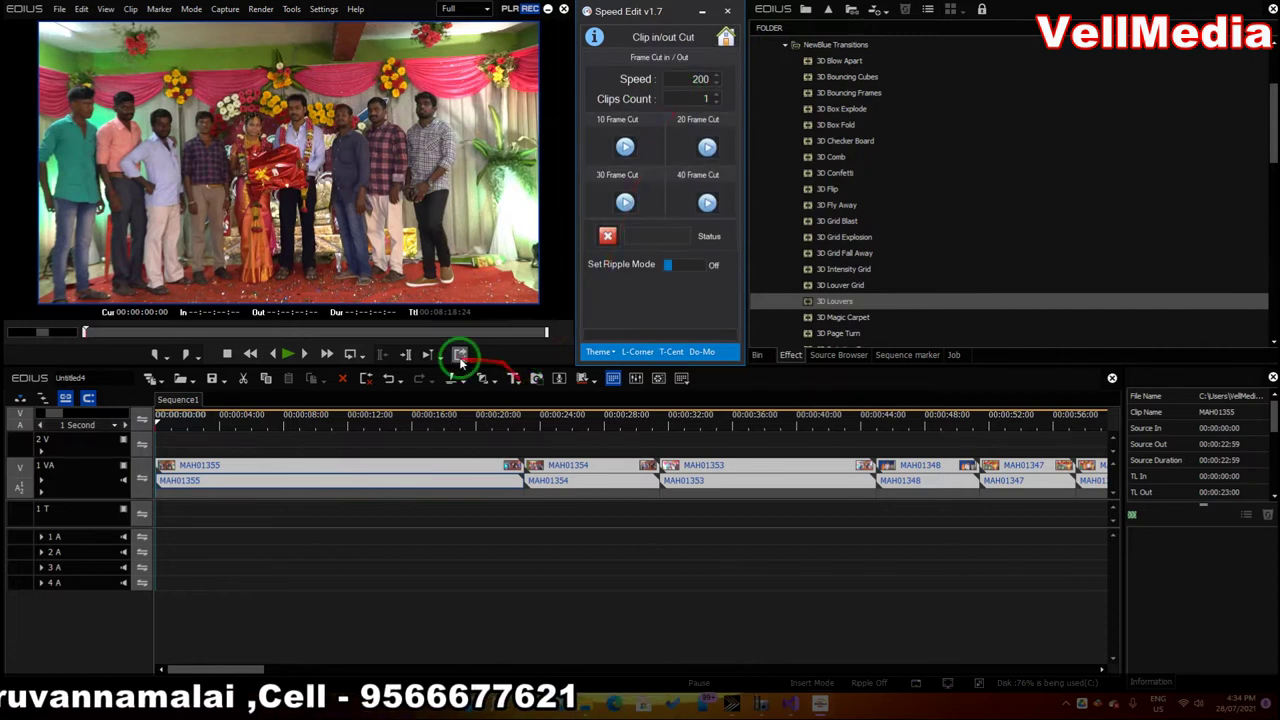
pyautogui.click(404, 482)
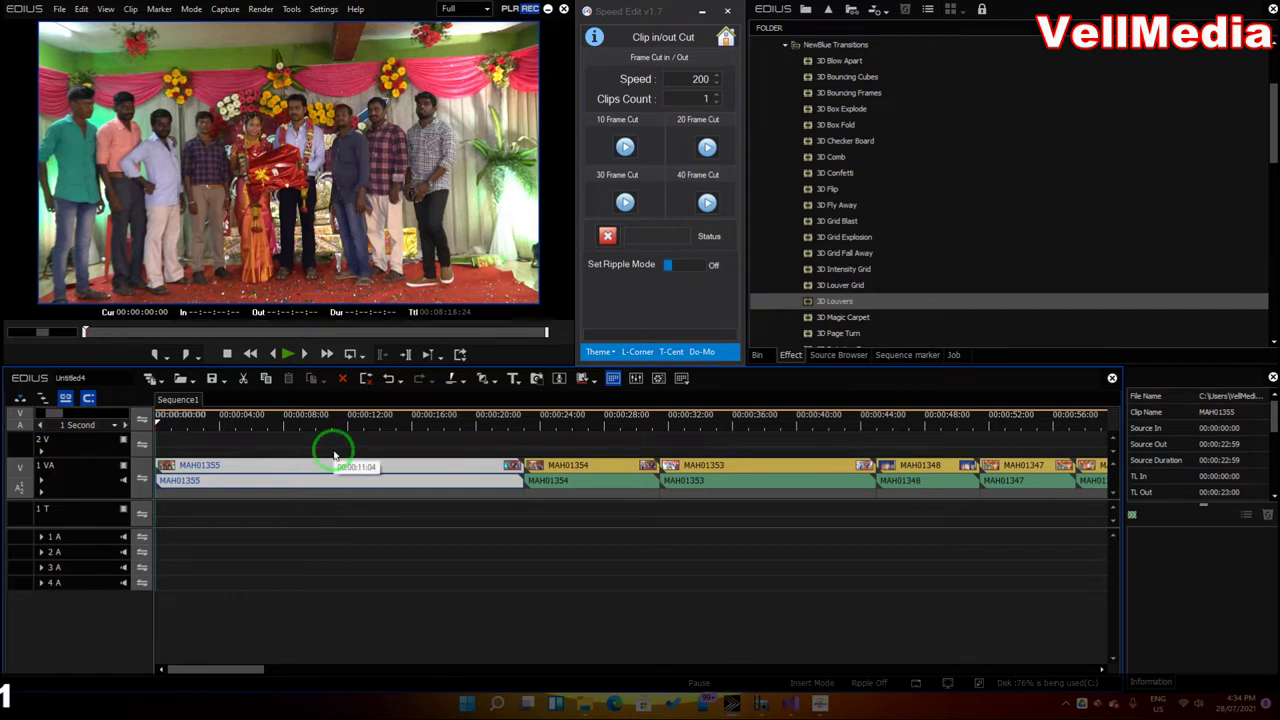
pyautogui.rightClick(315, 714)
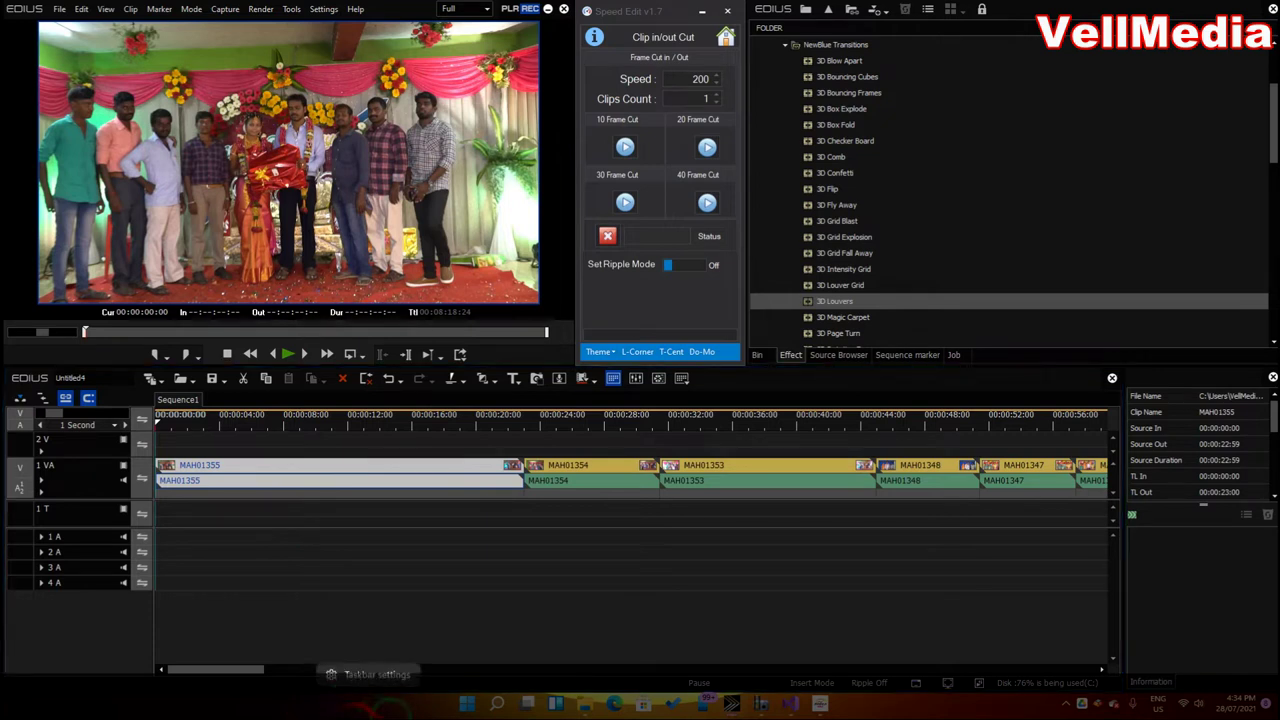
pyautogui.rightClick(466, 705)
# Step: Launch Task Manager and view Performance > CPU showing 10 cores and 20 logical processors
pyautogui.click(486, 540)
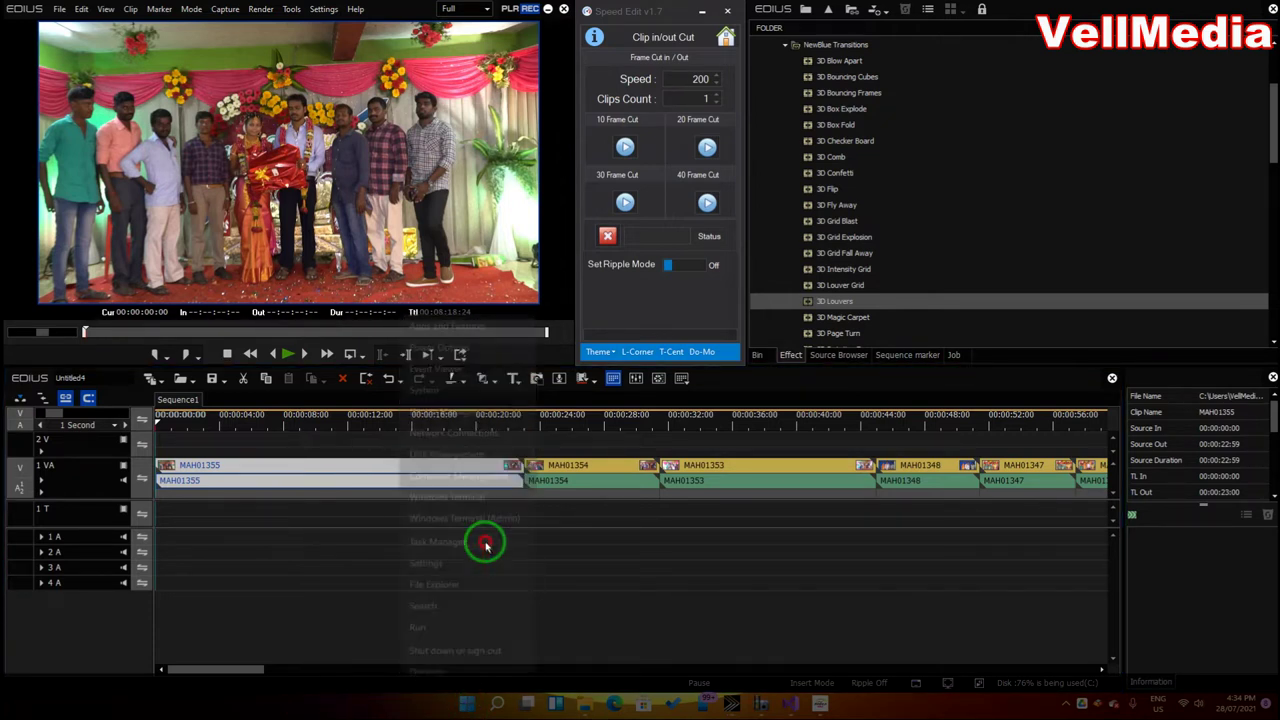
pyautogui.moveTo(450, 97); pyautogui.dragTo(640, 37)
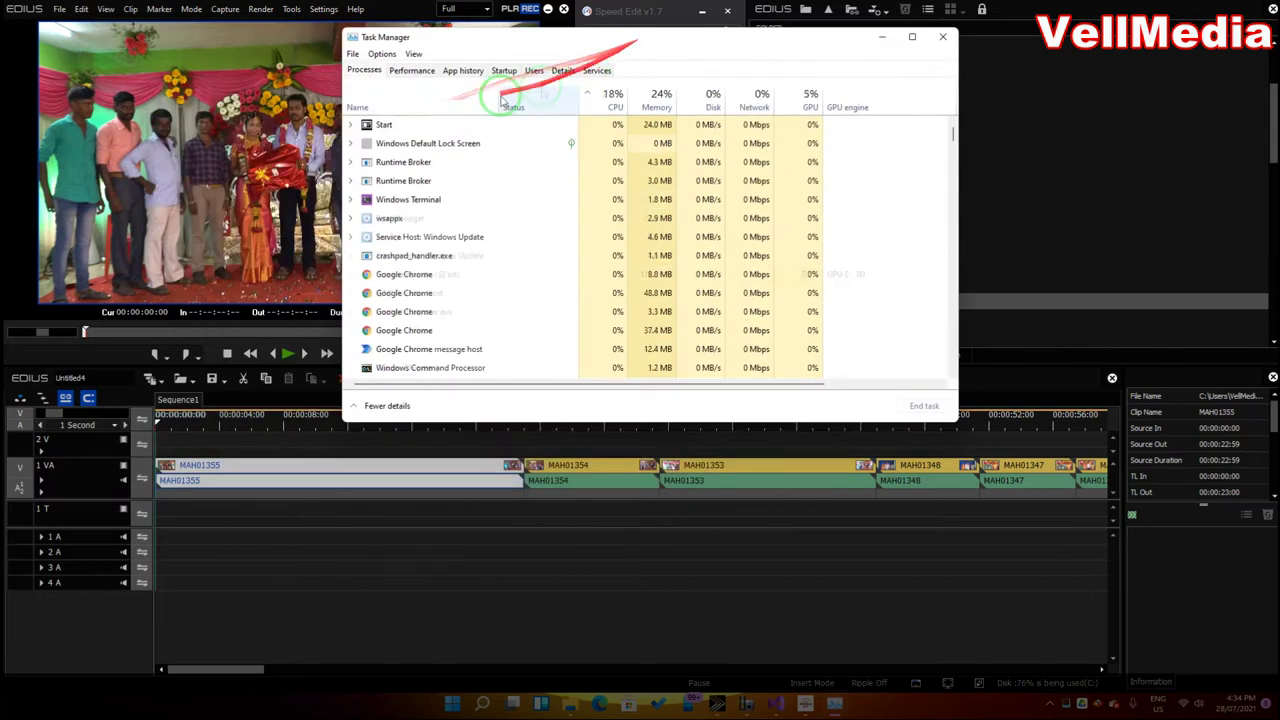
pyautogui.click(405, 72)
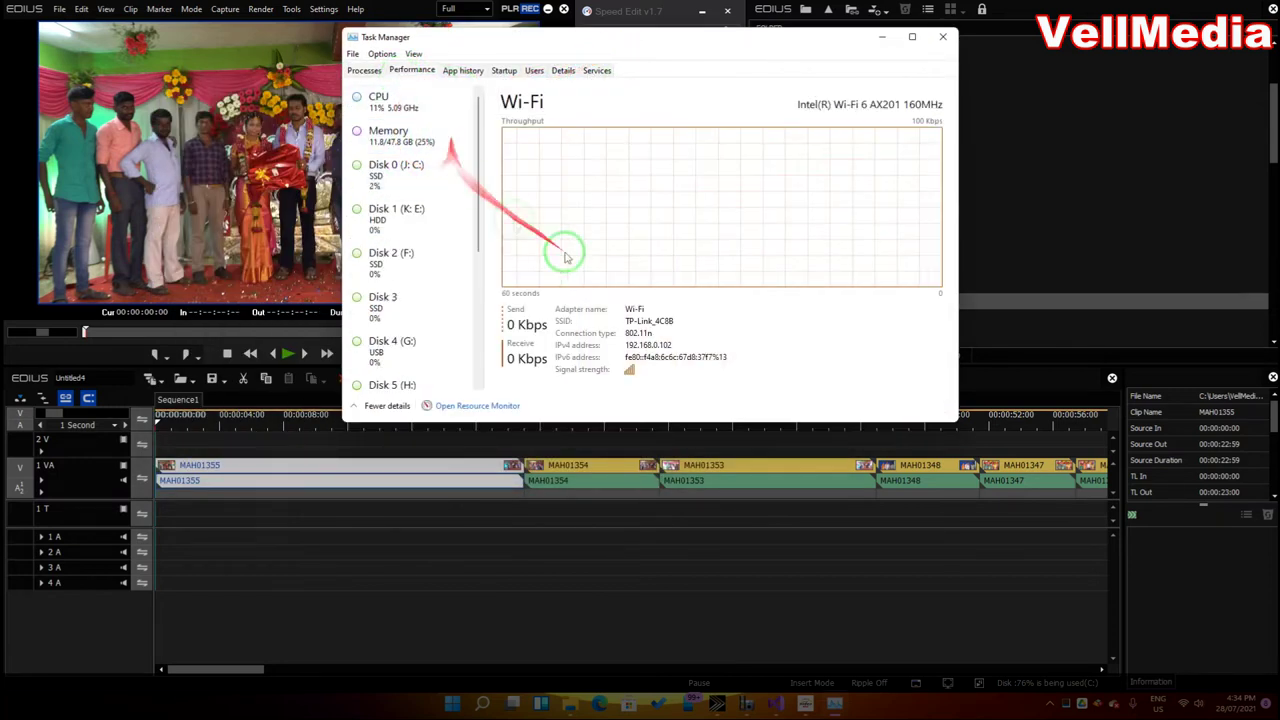
pyautogui.click(402, 106)
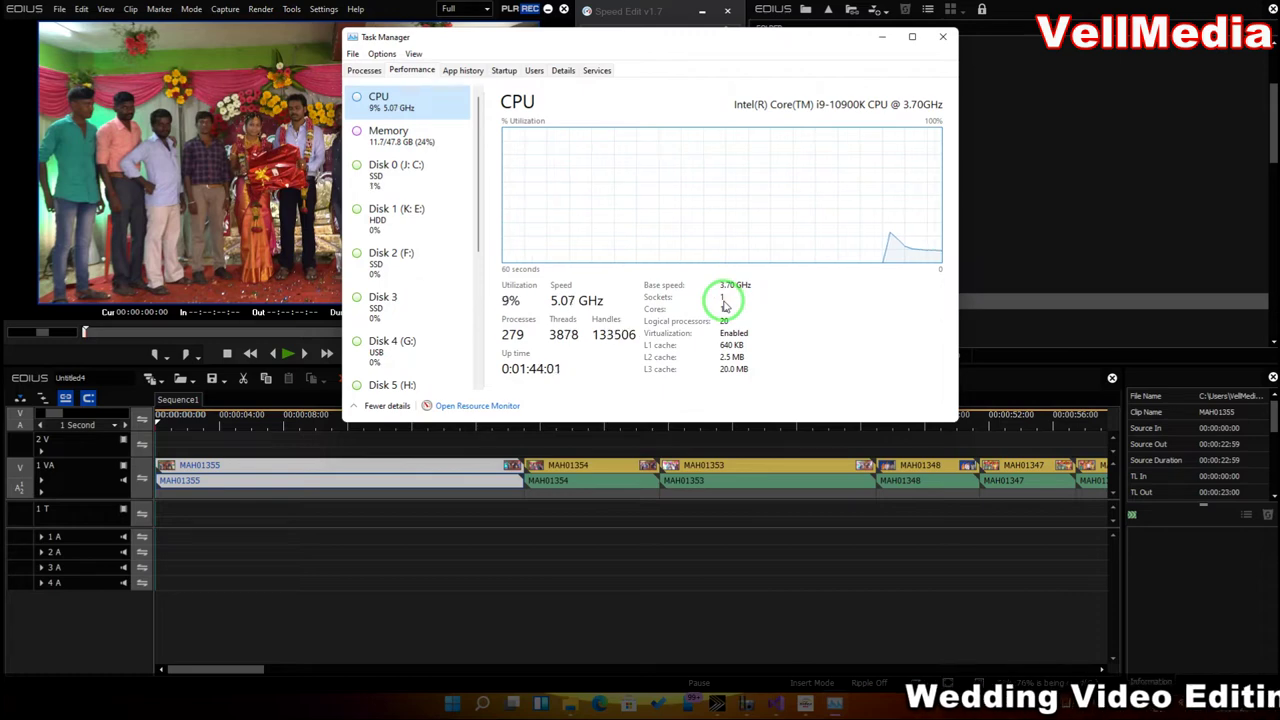
# Step: Move Task Manager off the Speed Edit panel and minimize it back to EDIUS
pyautogui.moveTo(734, 34)
pyautogui.mouseDown()
pyautogui.moveTo(743, 193)
pyautogui.moveTo(932, 128)
pyautogui.mouseUp()
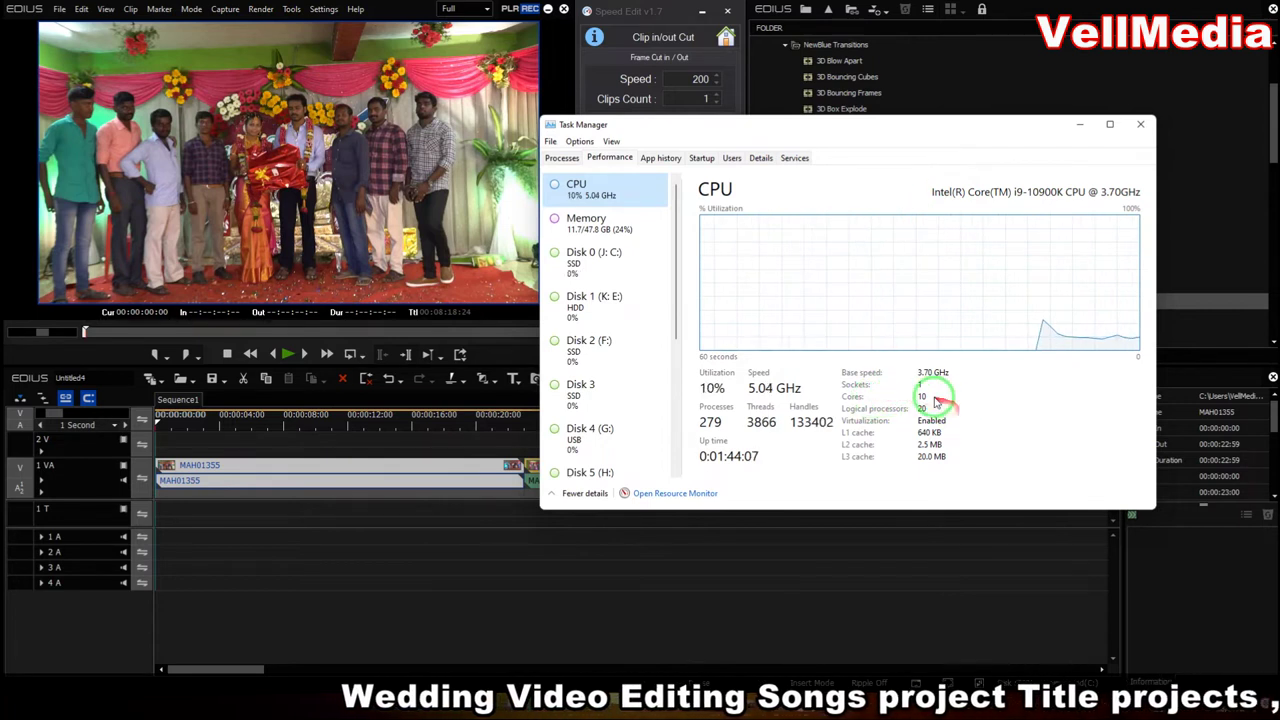
pyautogui.moveTo(917, 396); pyautogui.dragTo(1034, 423)
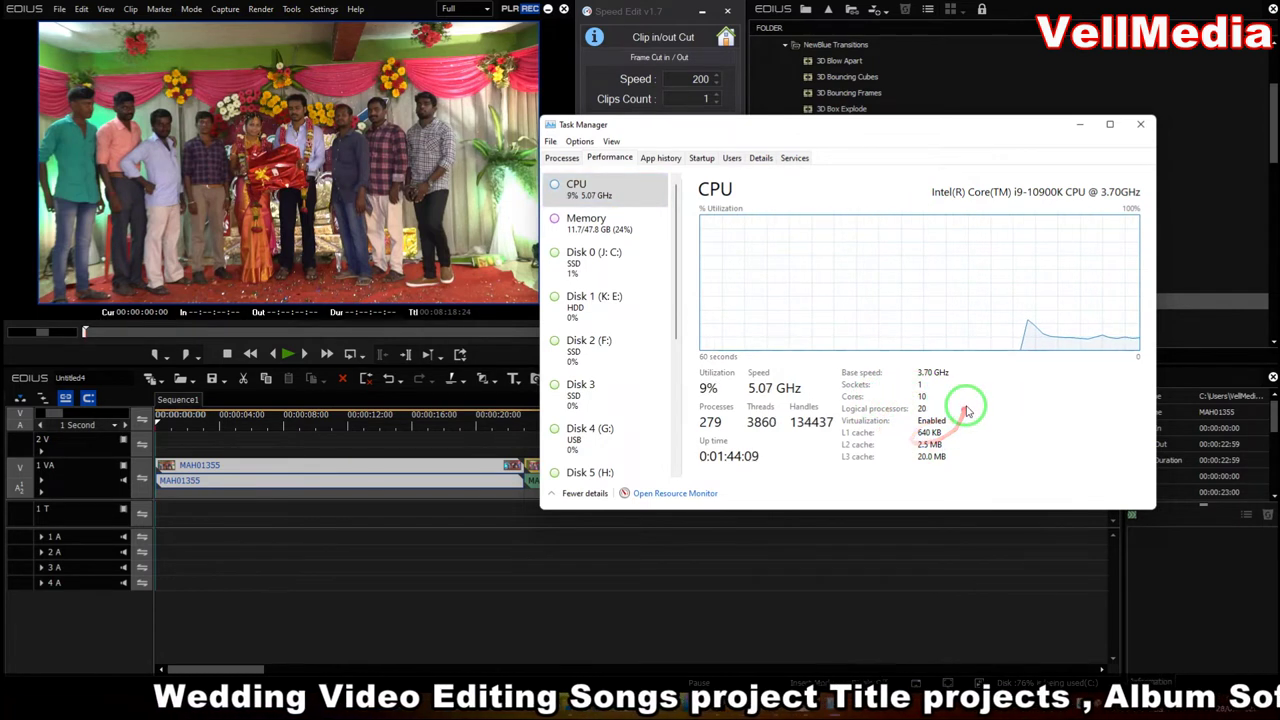
pyautogui.moveTo(967, 410)
pyautogui.mouseDown()
pyautogui.moveTo(880, 440)
pyautogui.moveTo(940, 404)
pyautogui.moveTo(771, 214)
pyautogui.mouseUp()
pyautogui.moveTo(623, 157)
pyautogui.mouseDown()
pyautogui.moveTo(1078, 128)
pyautogui.moveTo(820, 251)
pyautogui.mouseUp()
pyautogui.moveTo(829, 129)
pyautogui.mouseDown()
pyautogui.moveTo(424, 432)
pyautogui.moveTo(1077, 130)
pyautogui.mouseUp()
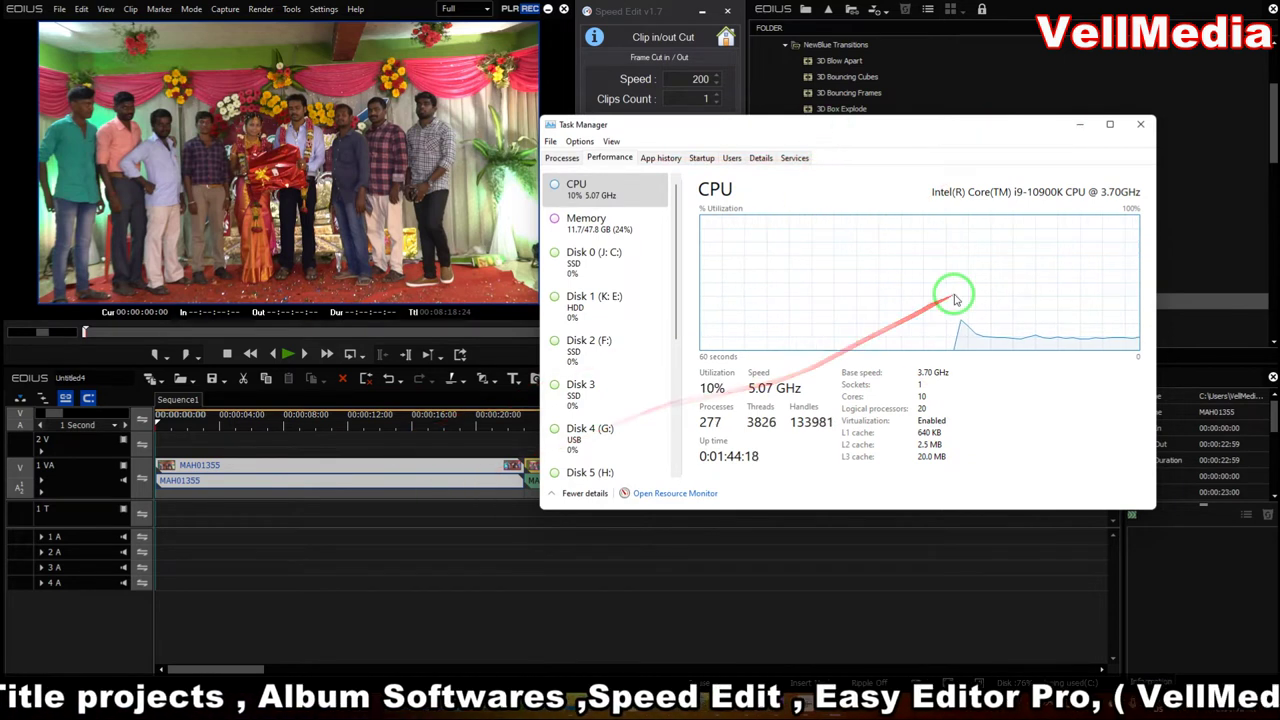
pyautogui.click(1078, 126)
pyautogui.moveTo(1043, 134)
pyautogui.mouseDown()
pyautogui.moveTo(483, 420)
pyautogui.moveTo(657, 112)
pyautogui.mouseUp()
# Step: Set Speed Edit's Clips Count to 5 and reselect clip MAH01355
pyautogui.press('Escape')
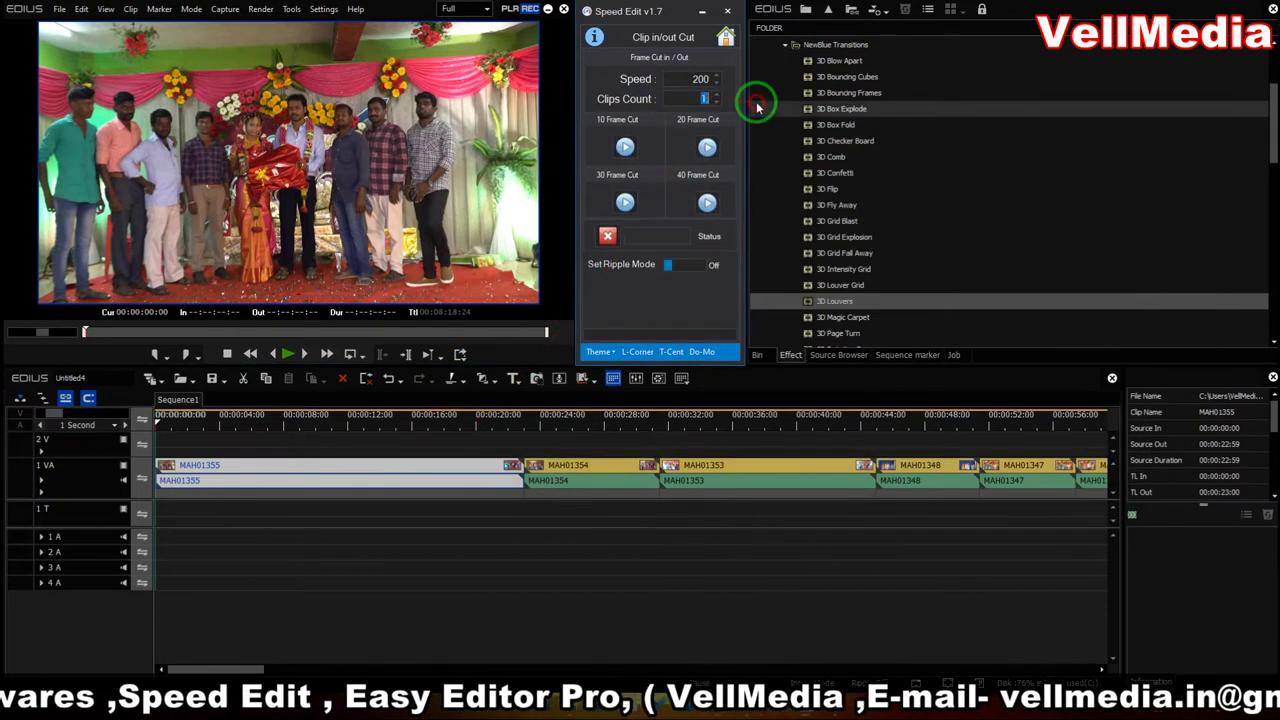
pyautogui.write('5')
pyautogui.moveTo(703, 130)
pyautogui.mouseDown()
pyautogui.moveTo(676, 309)
pyautogui.moveTo(617, 78)
pyautogui.moveTo(940, 483)
pyautogui.moveTo(362, 497)
pyautogui.mouseUp()
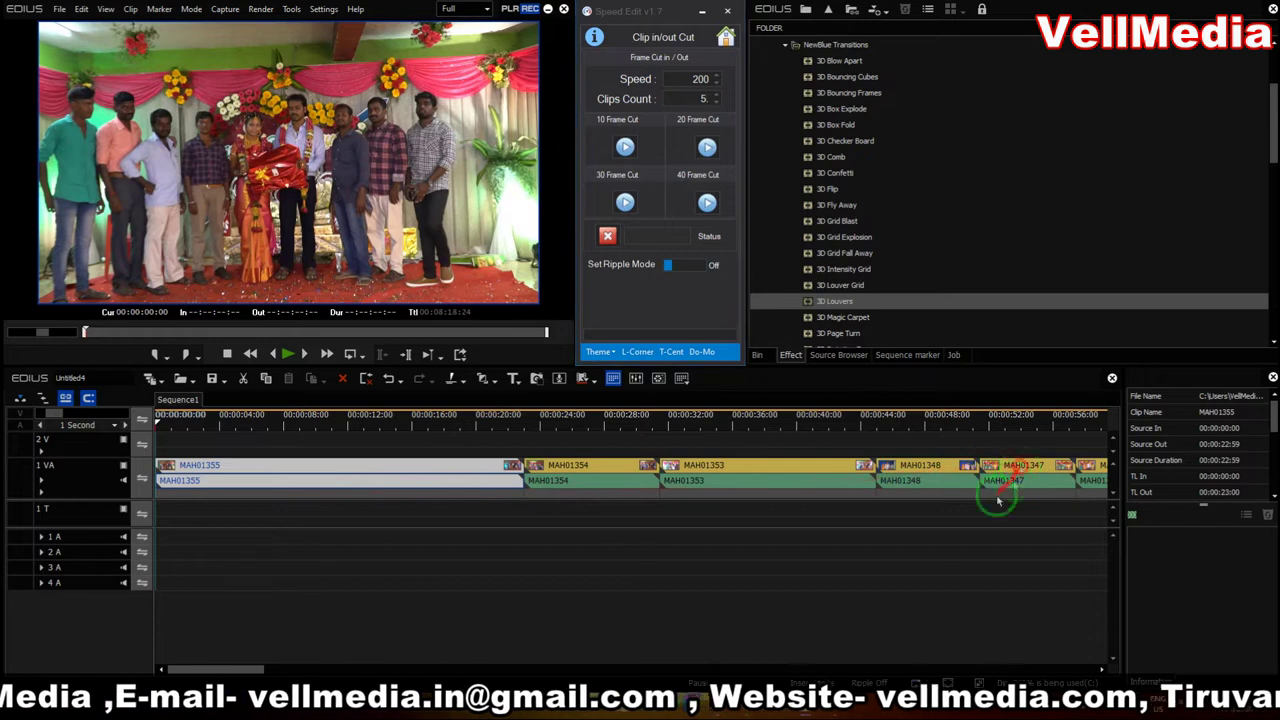
pyautogui.click(996, 482)
pyautogui.click(290, 478)
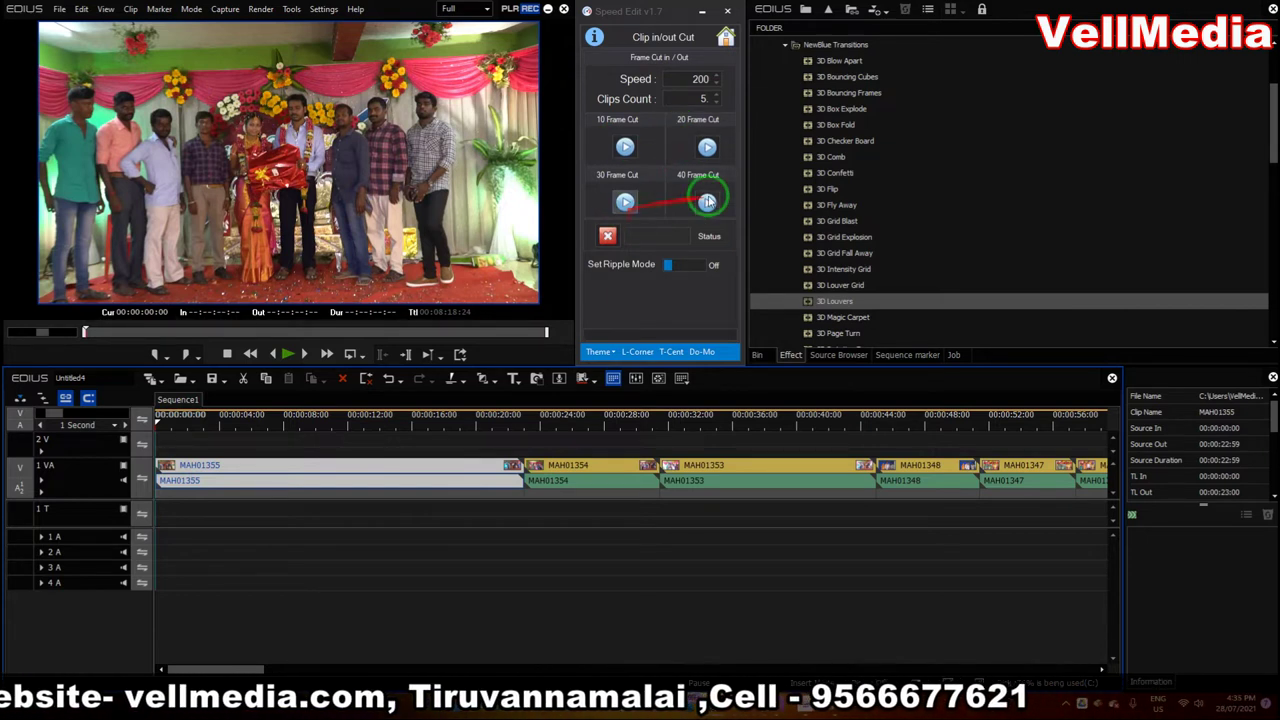
# Step: Return the playhead to the sequence start and switch Set Ripple Mode on
pyautogui.click(323, 434)
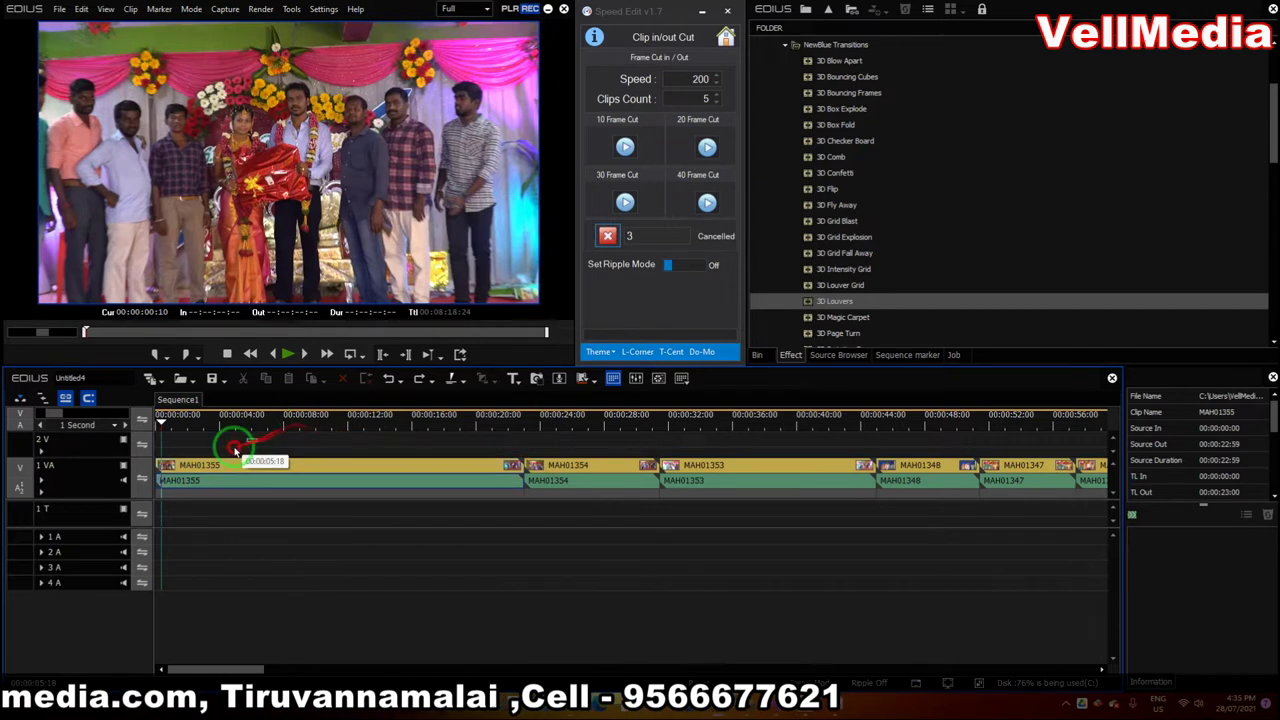
pyautogui.click(158, 415)
pyautogui.click(262, 487)
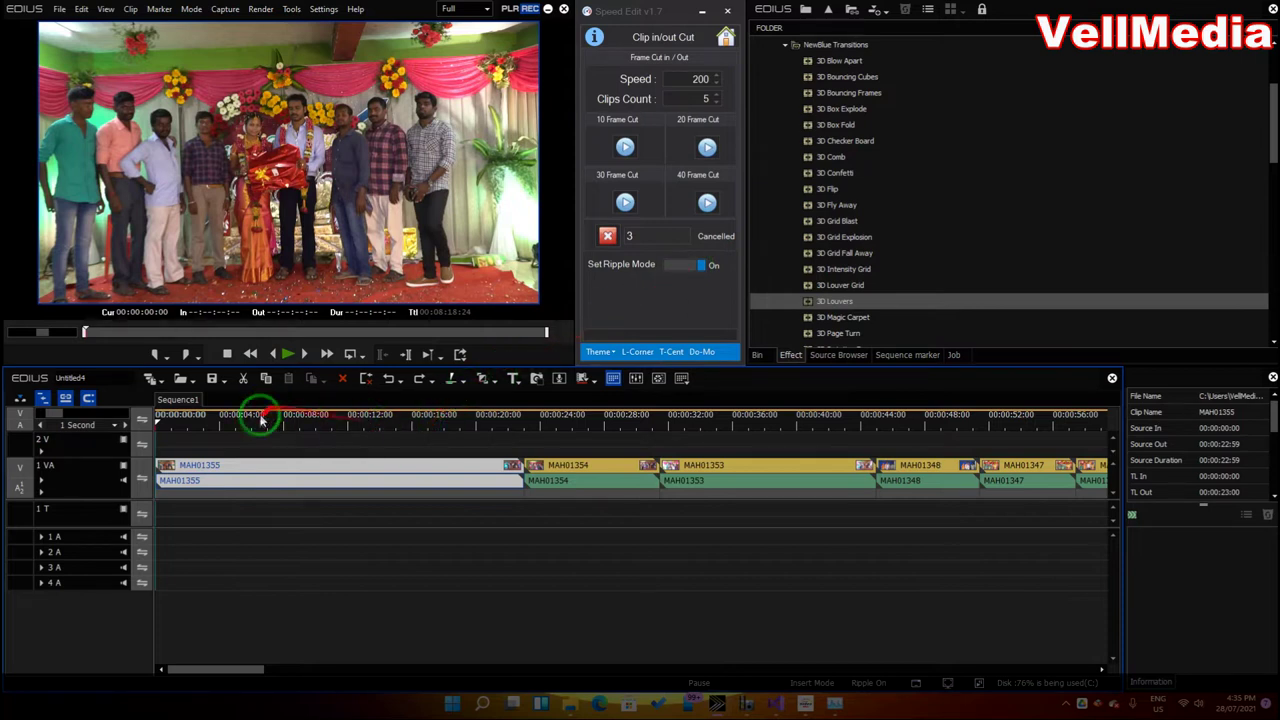
pyautogui.click(44, 405)
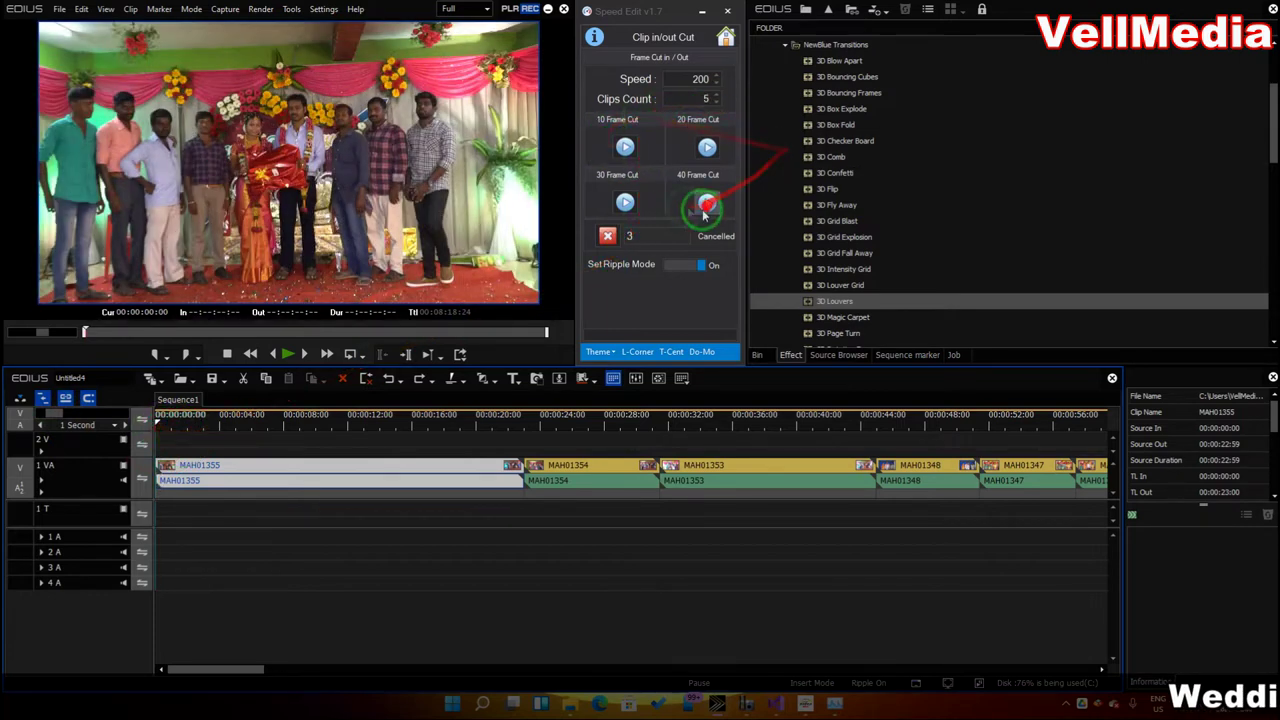
# Step: Run the automatic 40 Frame Cut, then check the trimmed clips MAH01355, MAH01347 and MAH01353
pyautogui.click(626, 147)
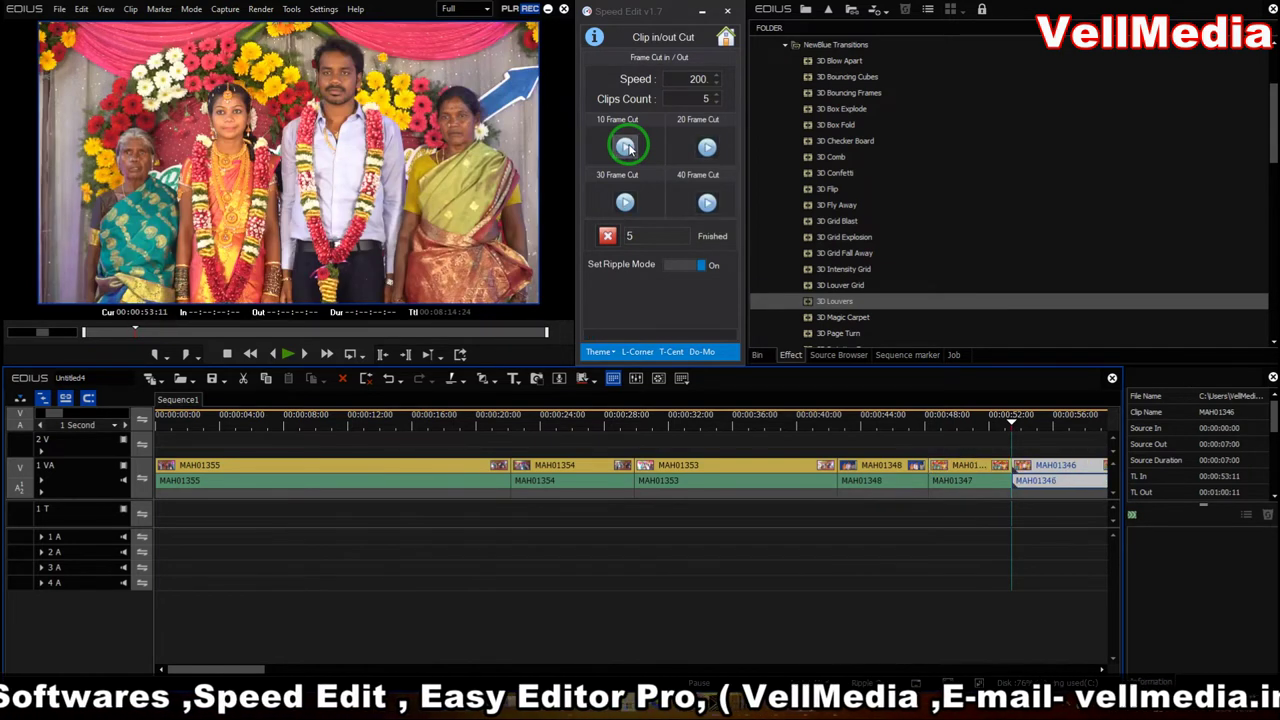
pyautogui.click(371, 480)
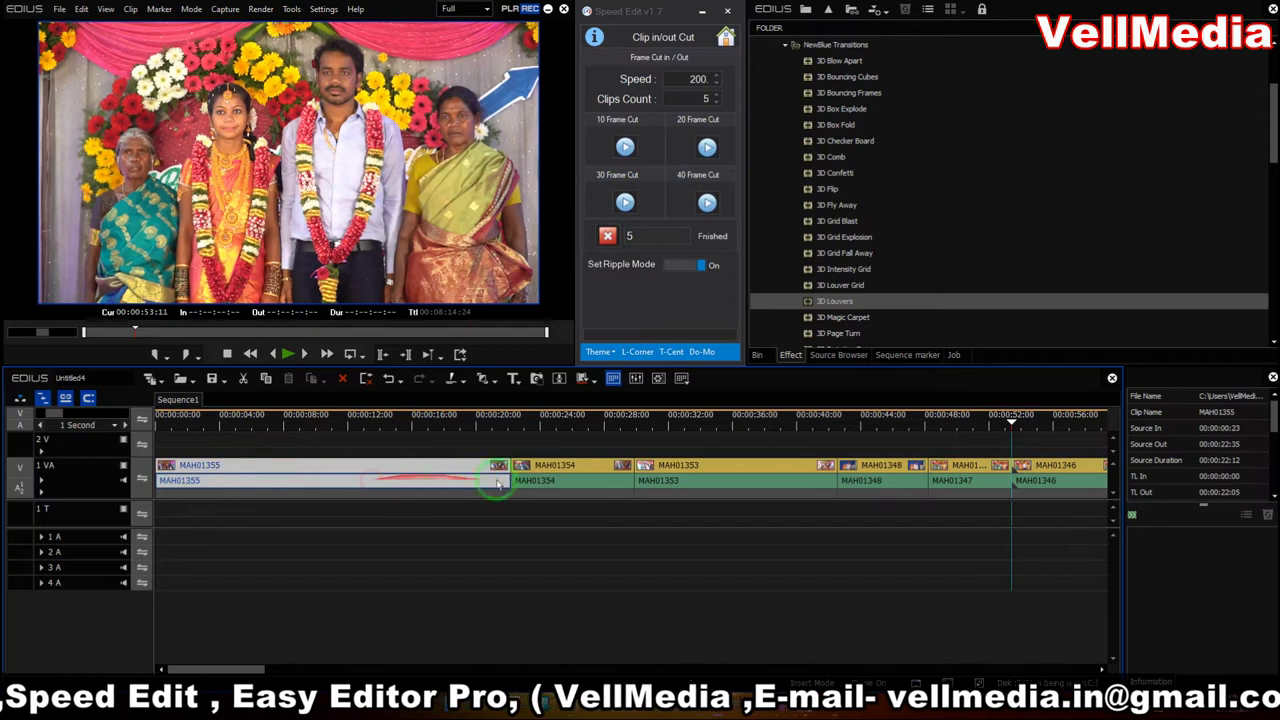
pyautogui.click(532, 480)
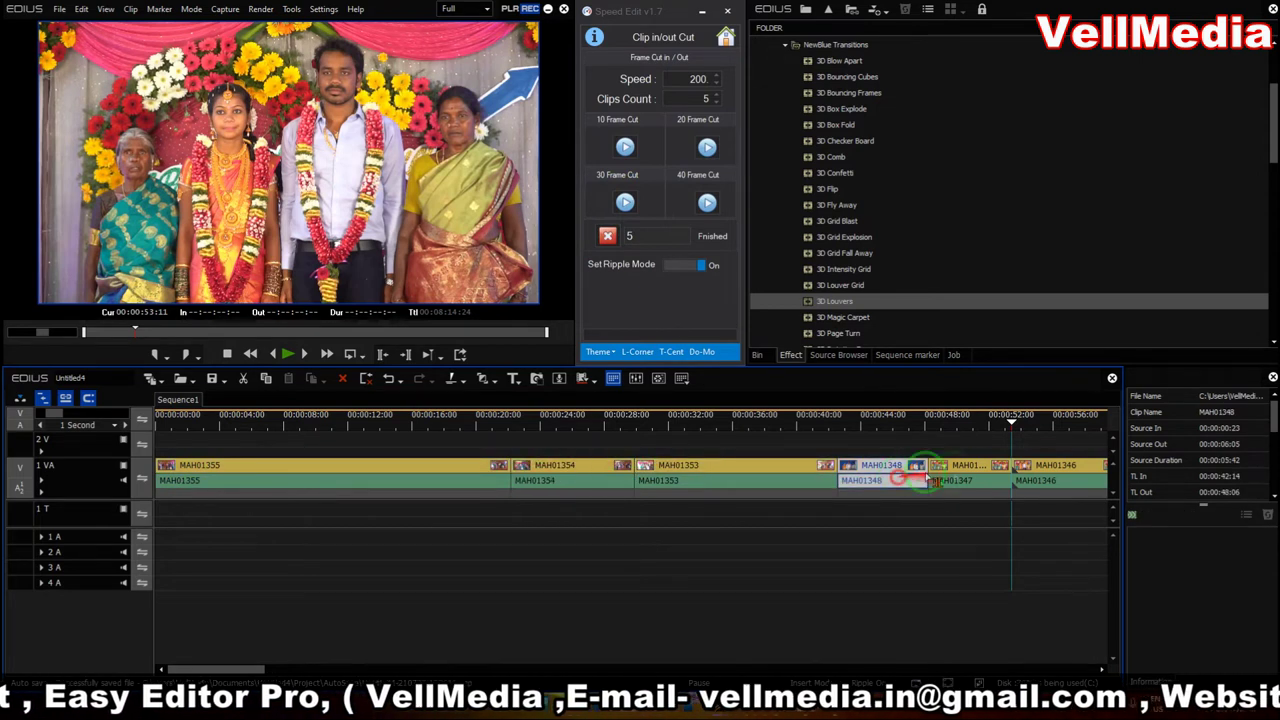
pyautogui.click(980, 478)
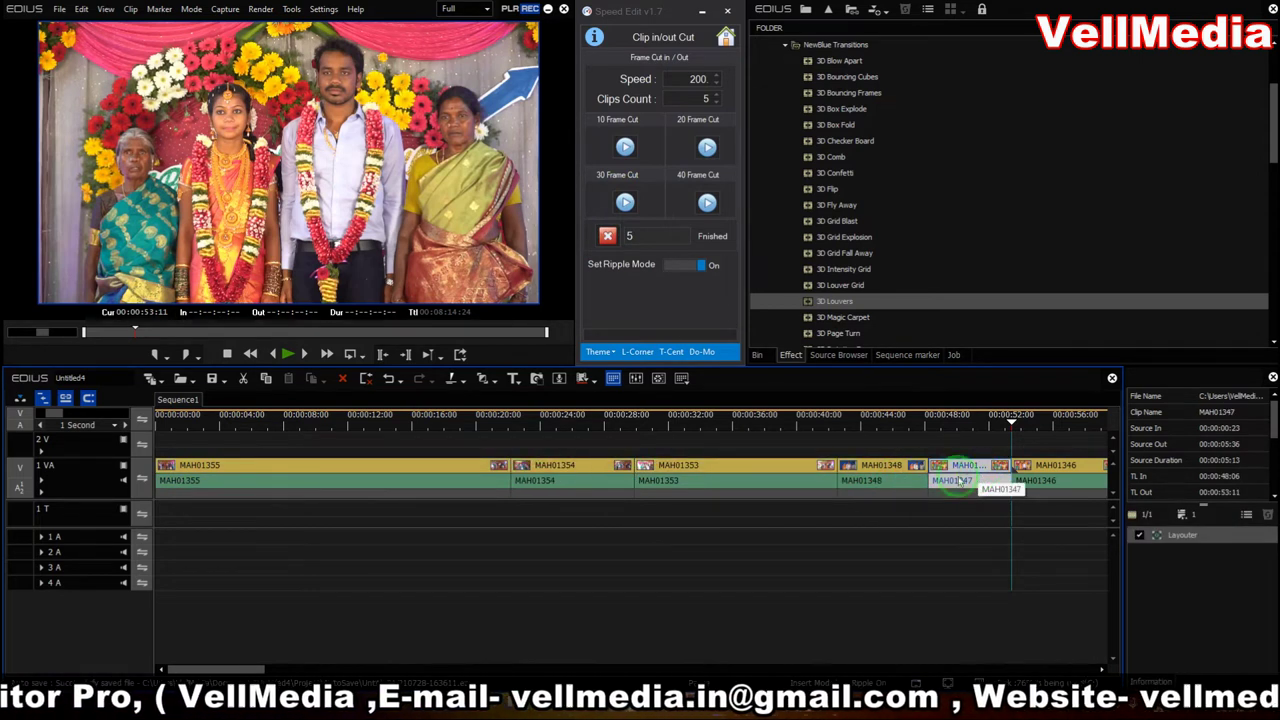
pyautogui.click(737, 487)
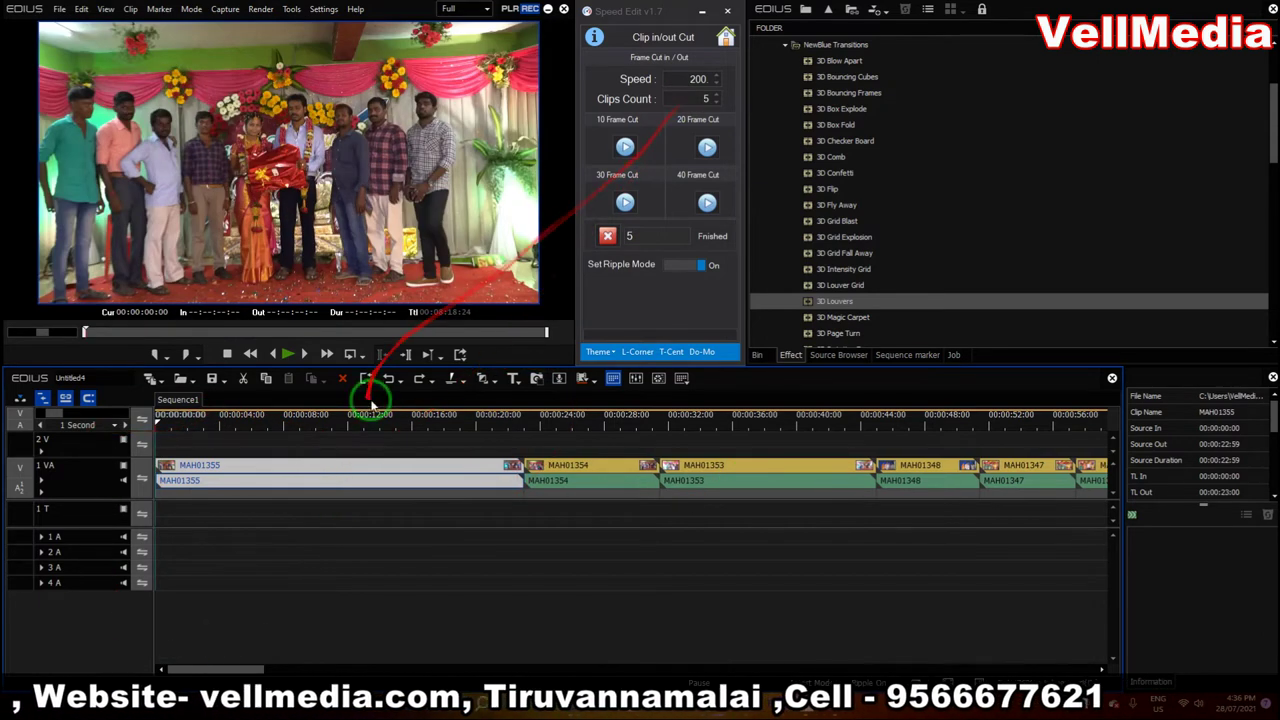
# Step: Run the 20 Frame Cut, check the cuts on MAH01355, MAH01348 and MAH01347, and return Speed Edit home
pyautogui.click(706, 148)
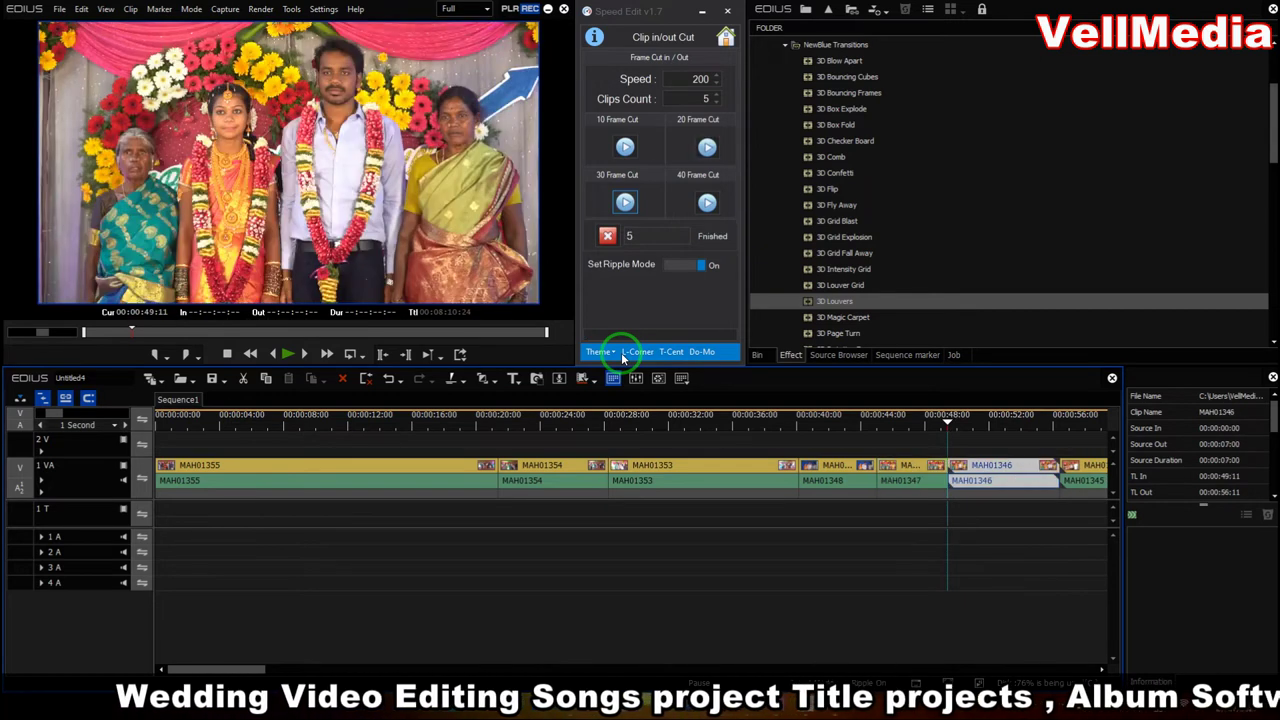
pyautogui.click(445, 483)
pyautogui.click(531, 477)
pyautogui.click(838, 478)
pyautogui.click(942, 479)
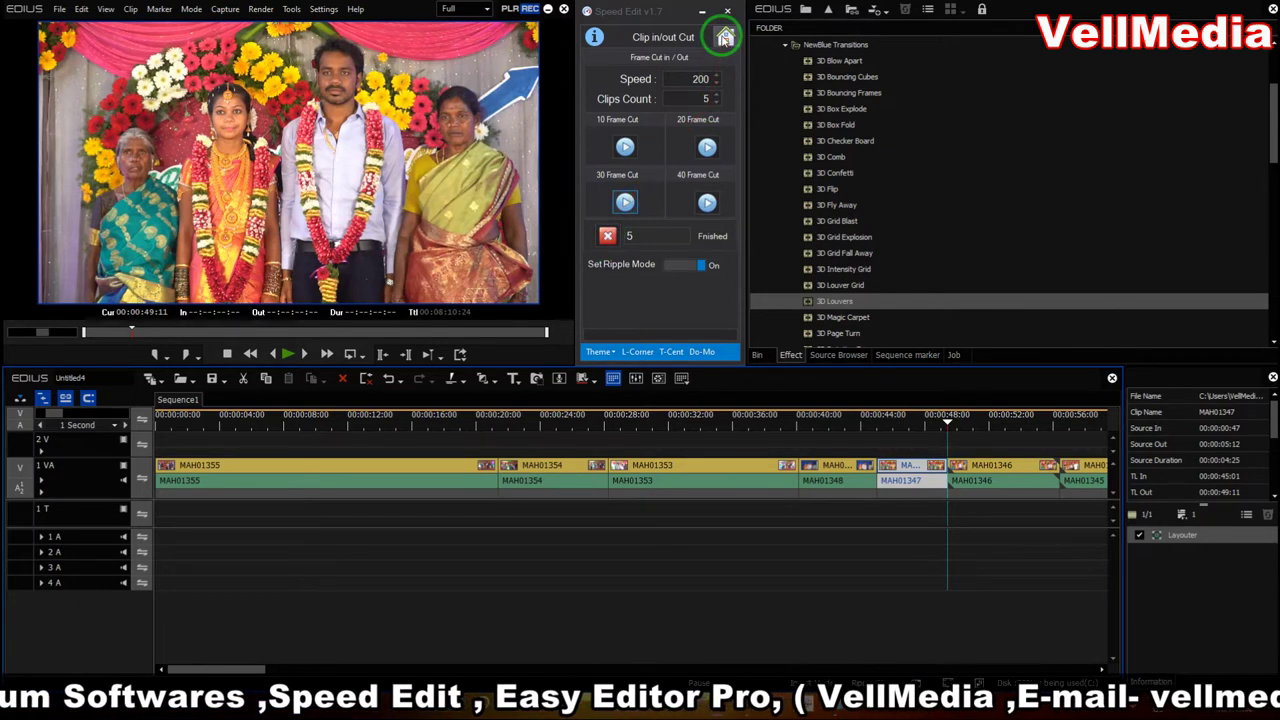
pyautogui.click(724, 38)
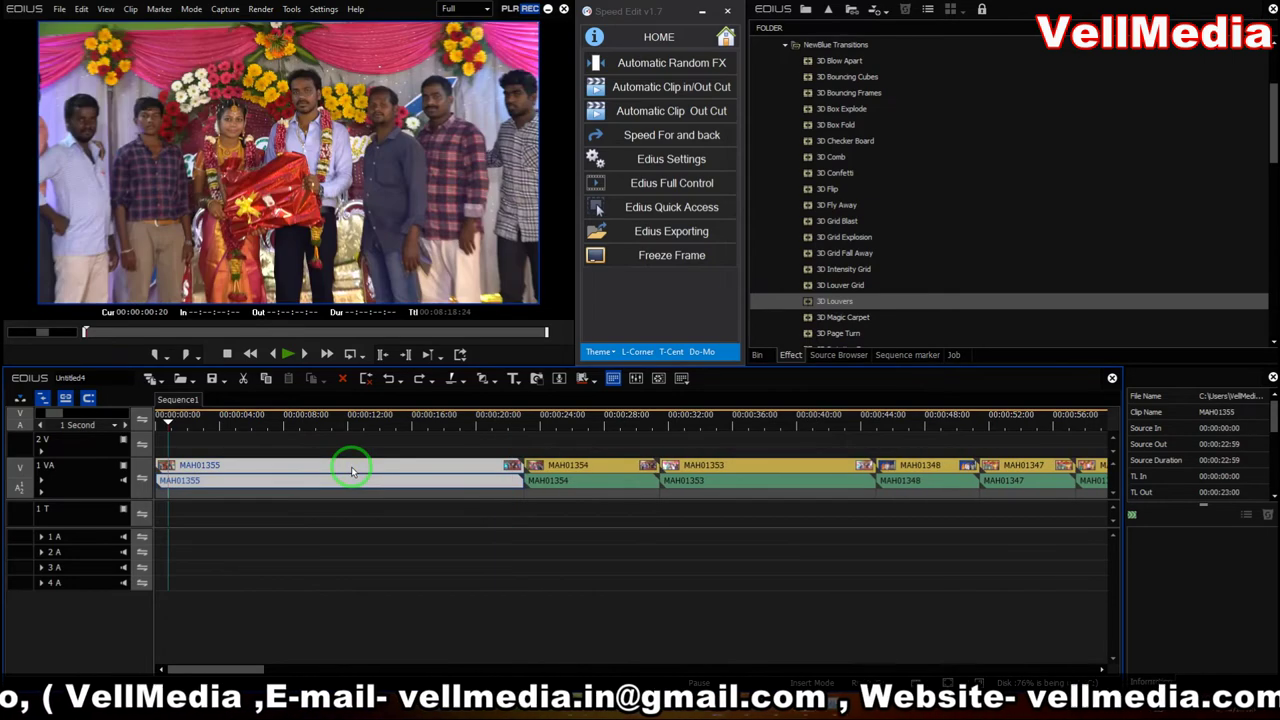
# Step: Run Clip out Cut with Clips Count 5, then check the trimmed clip MAH01347
pyautogui.moveTo(270, 432); pyautogui.dragTo(523, 418)
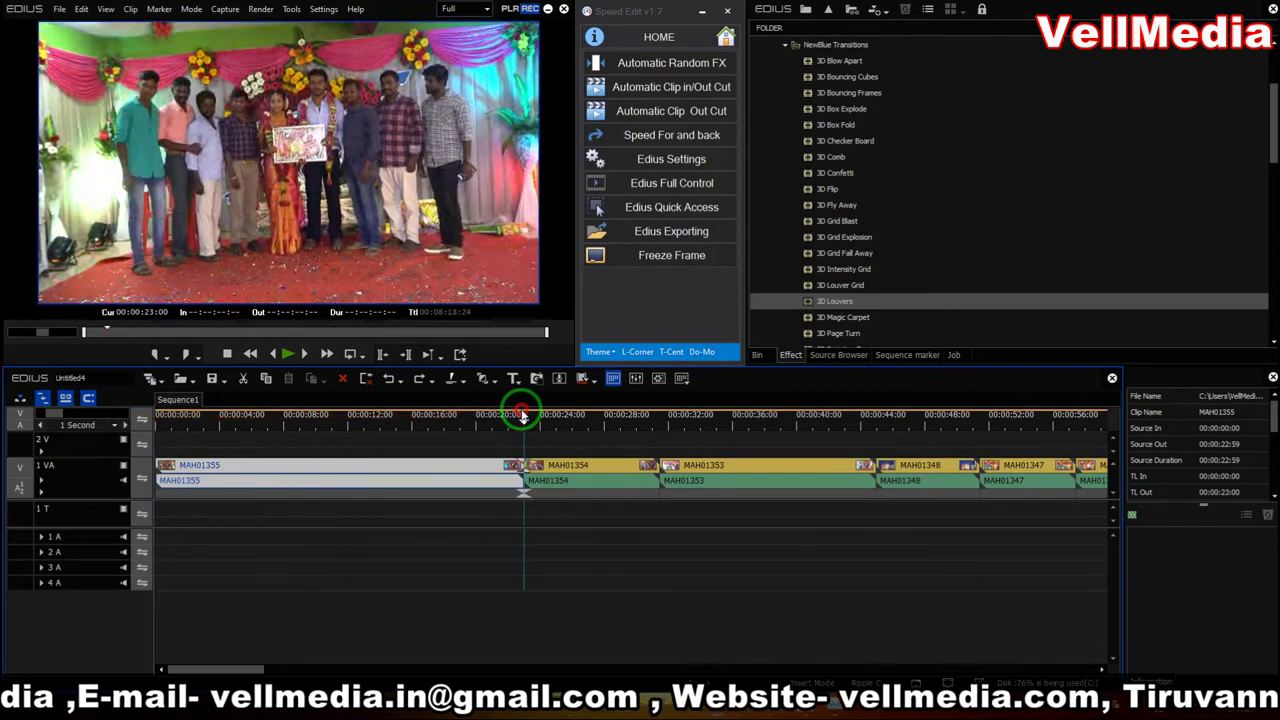
pyautogui.click(686, 112)
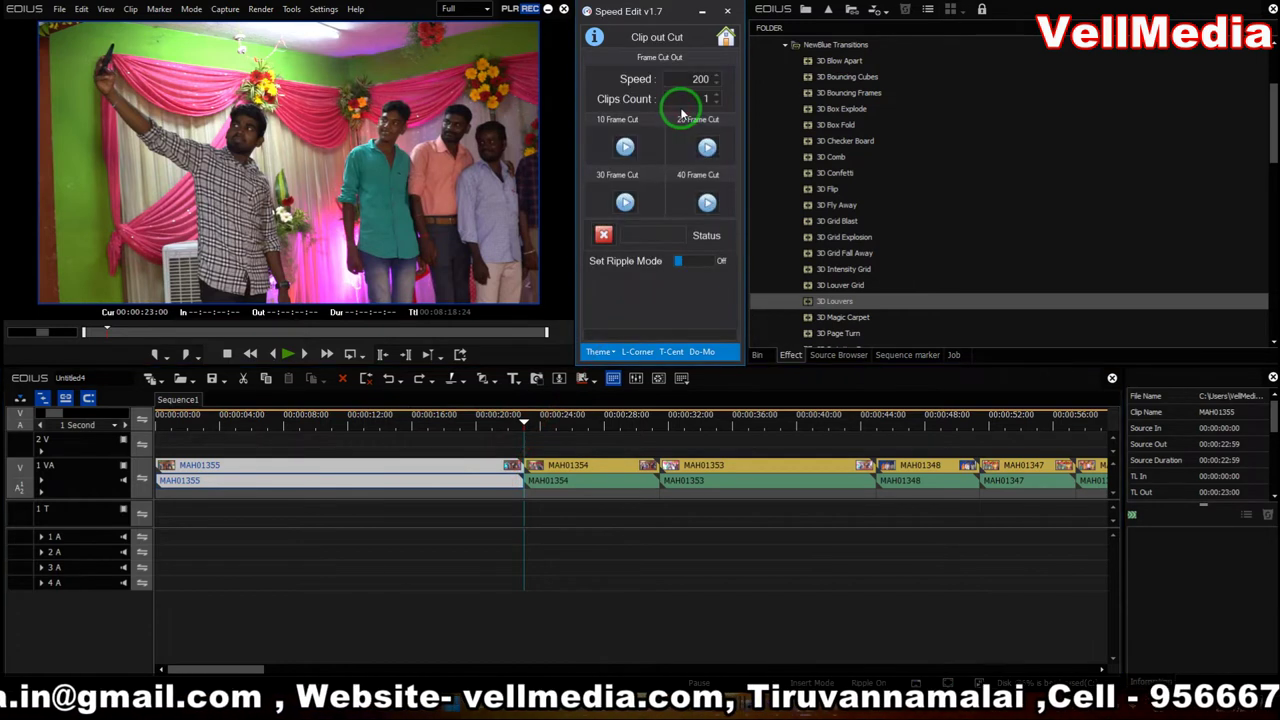
pyautogui.click(716, 95)
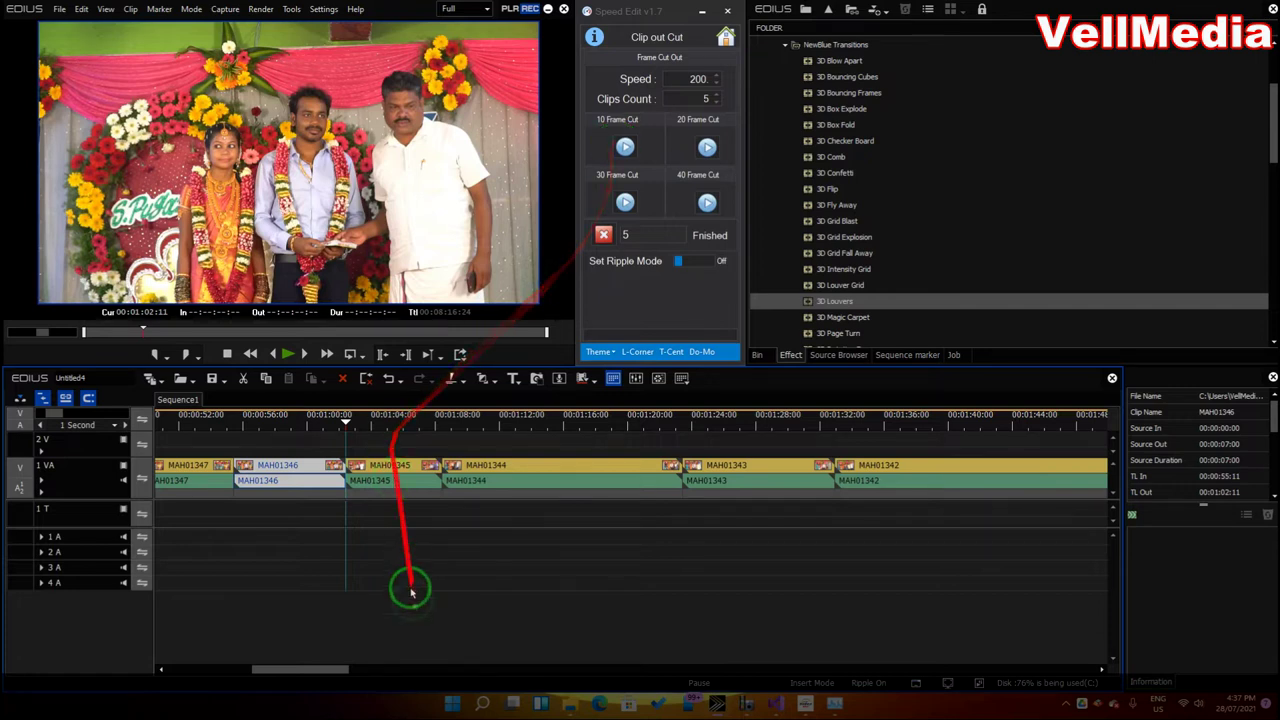
pyautogui.moveTo(334, 667); pyautogui.dragTo(131, 648)
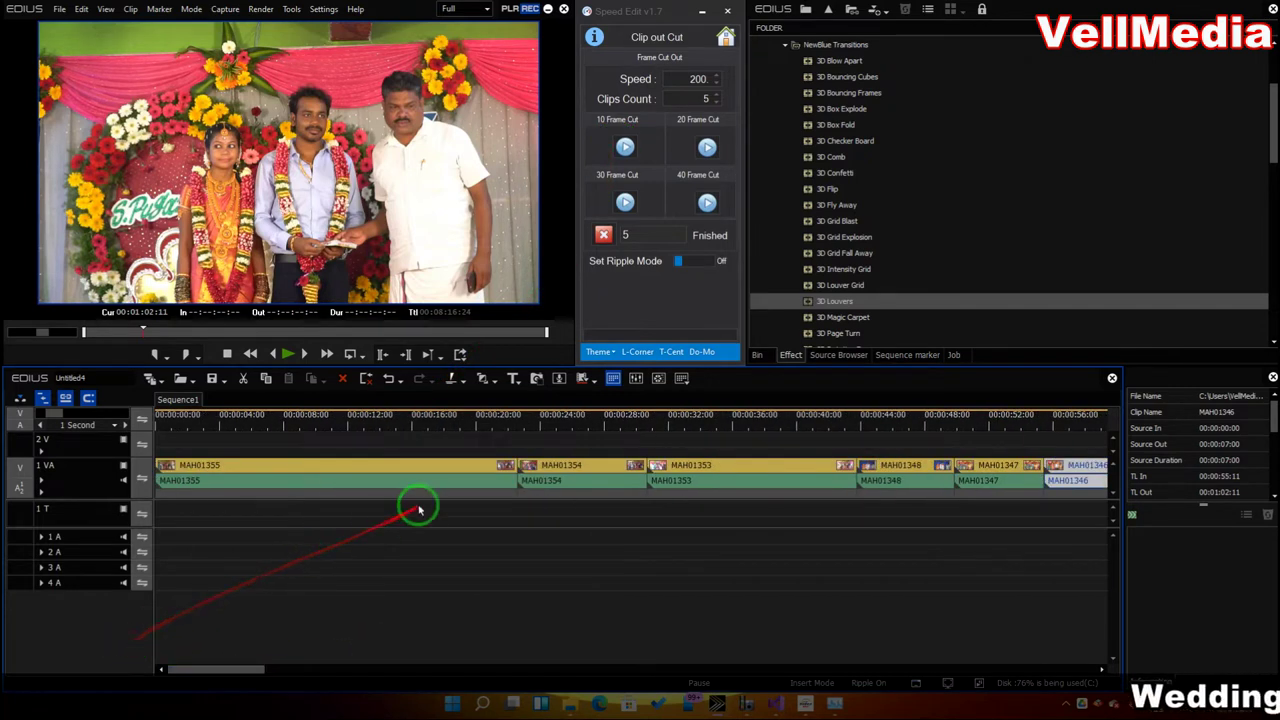
pyautogui.click(988, 479)
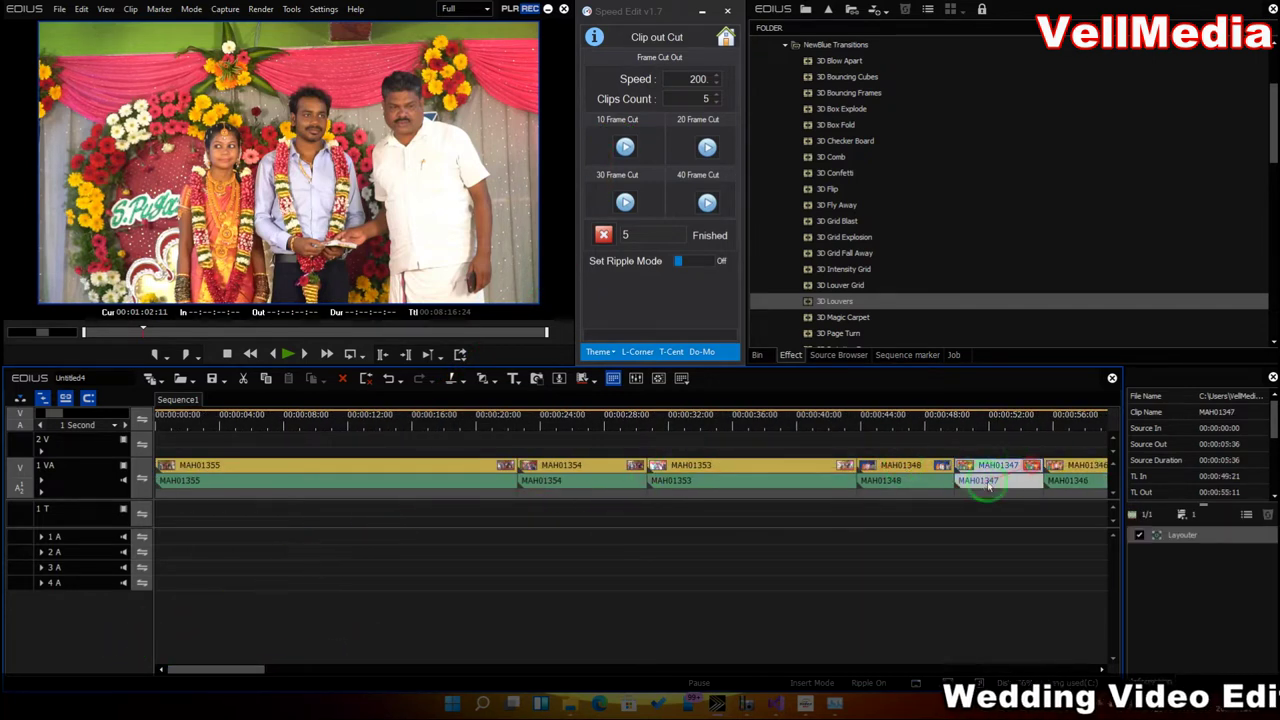
# Step: From Speed Edit's home list, select all clips starting at MAH01355 and open the Clip Speed page
pyautogui.click(726, 39)
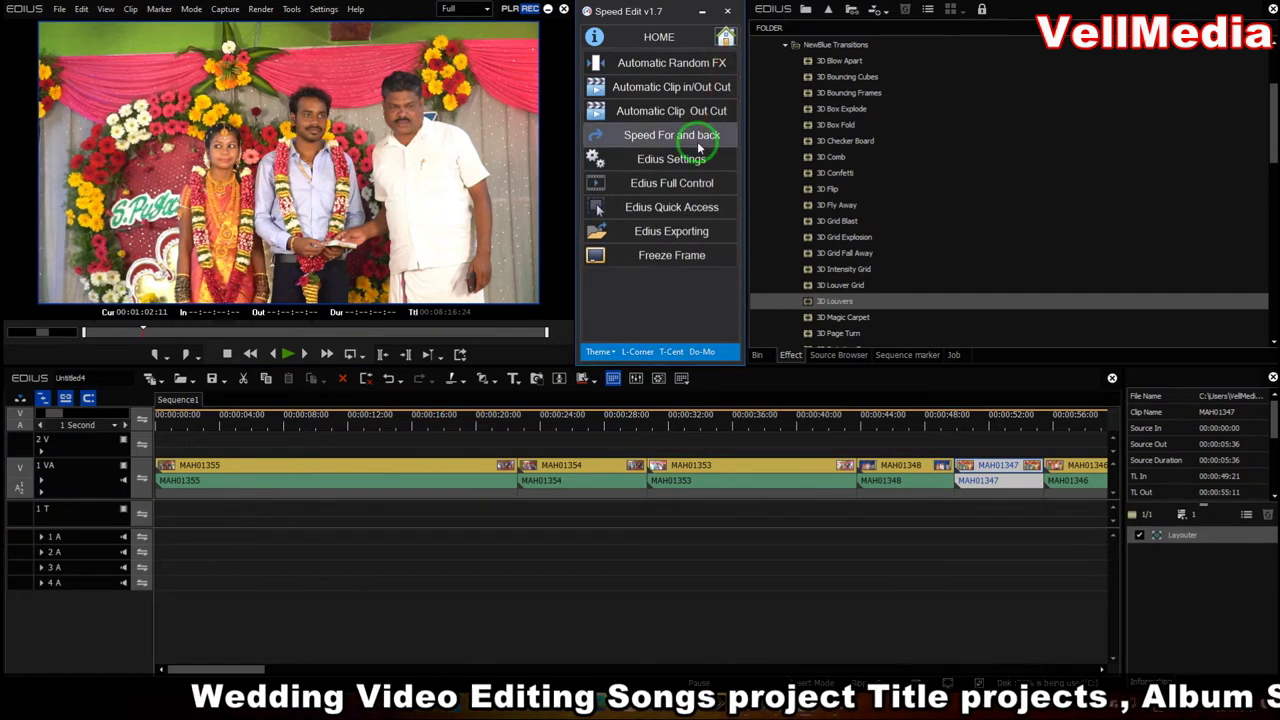
pyautogui.click(257, 489)
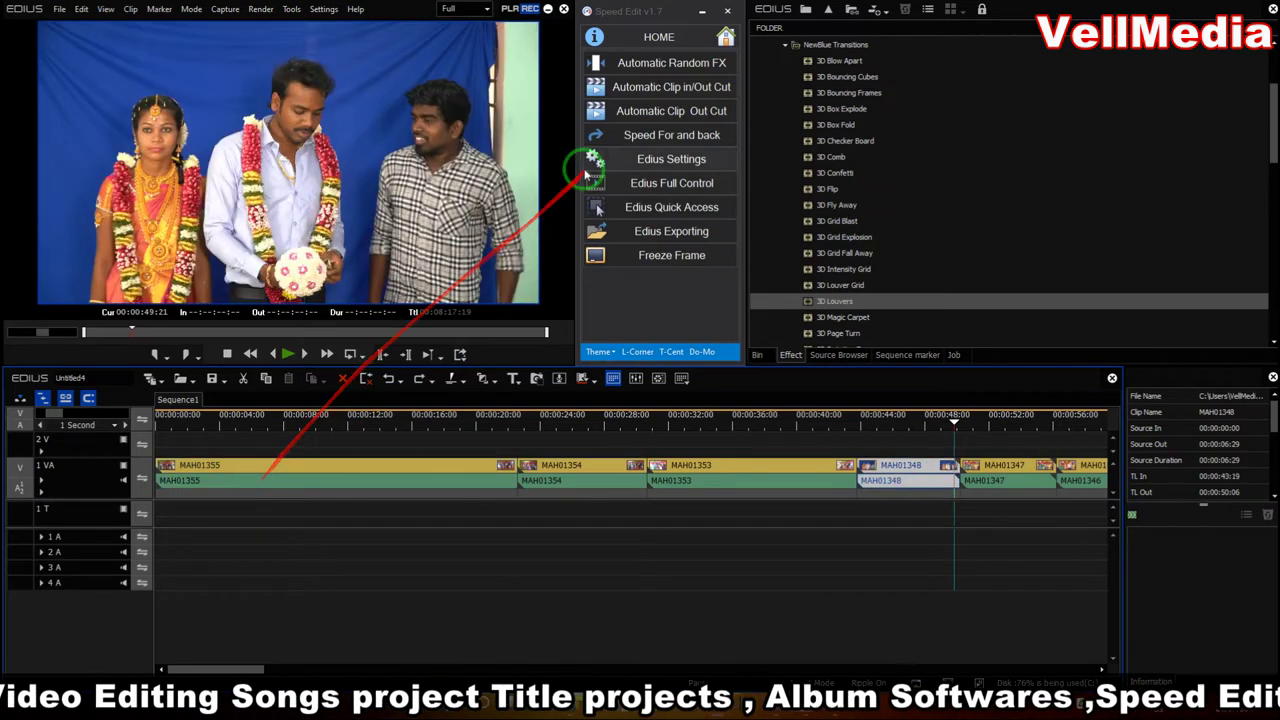
pyautogui.click(404, 482)
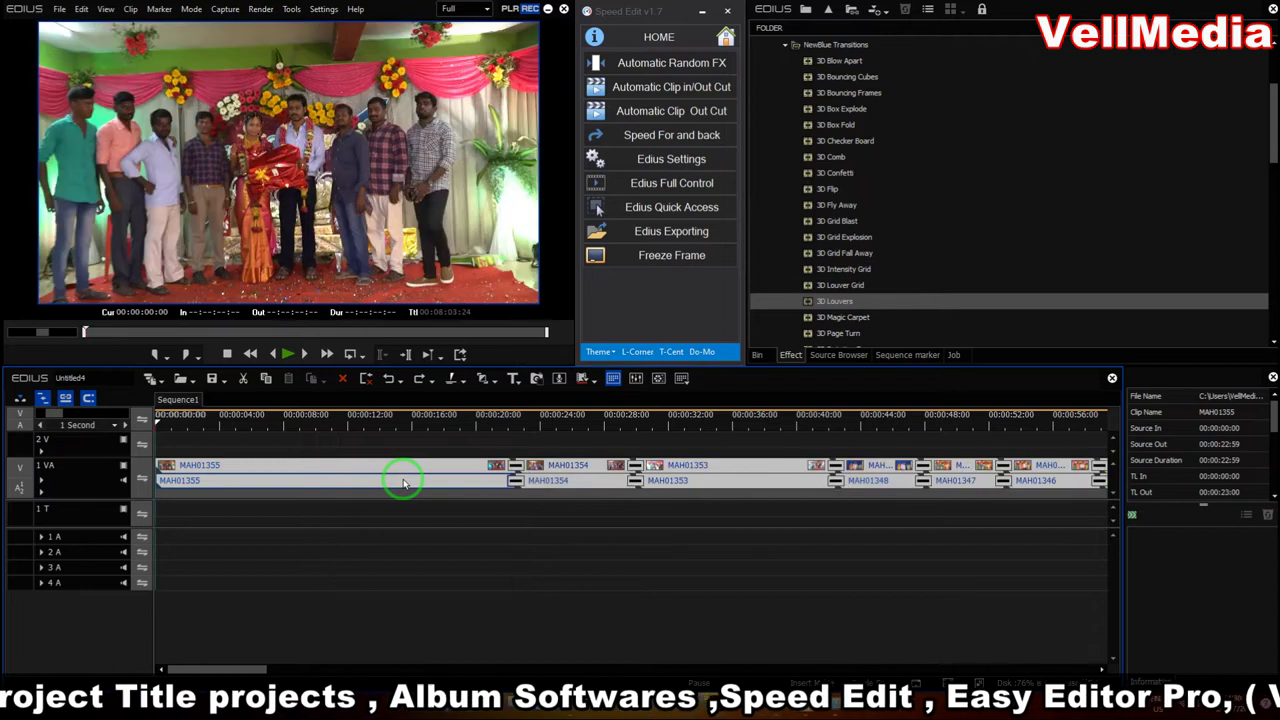
pyautogui.click(365, 476)
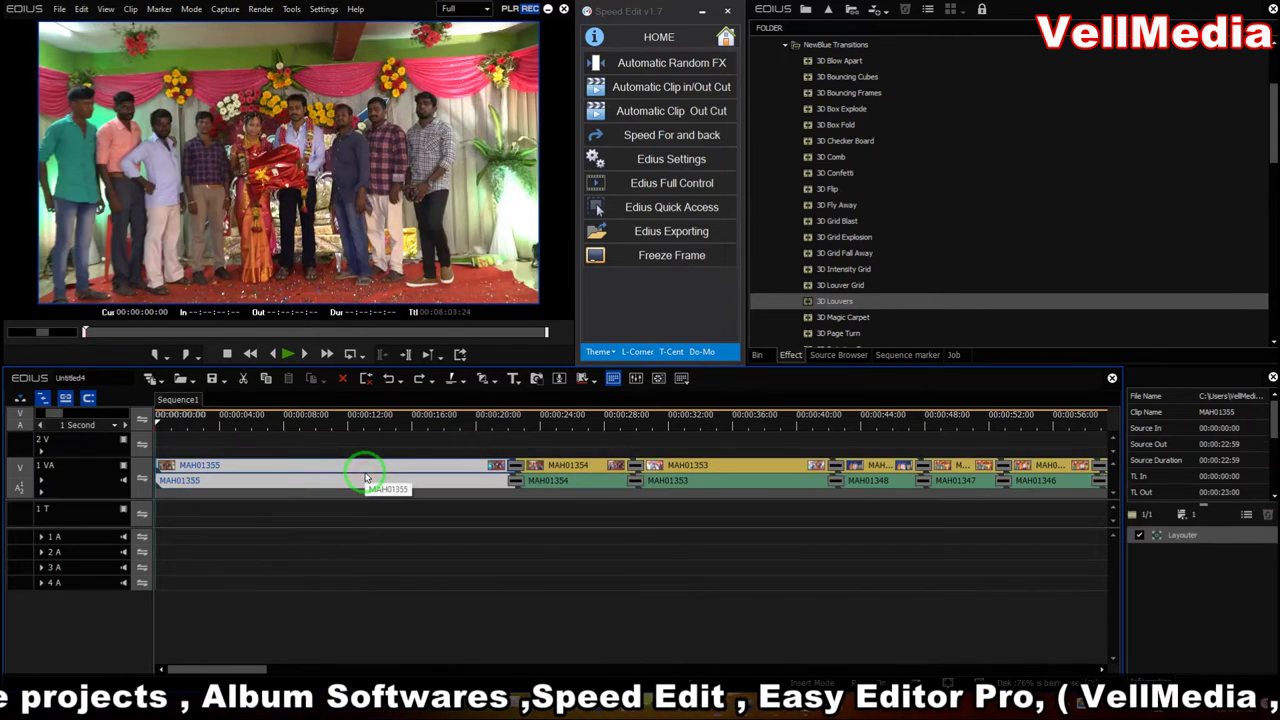
pyautogui.press('alt')
pyautogui.click(366, 487)
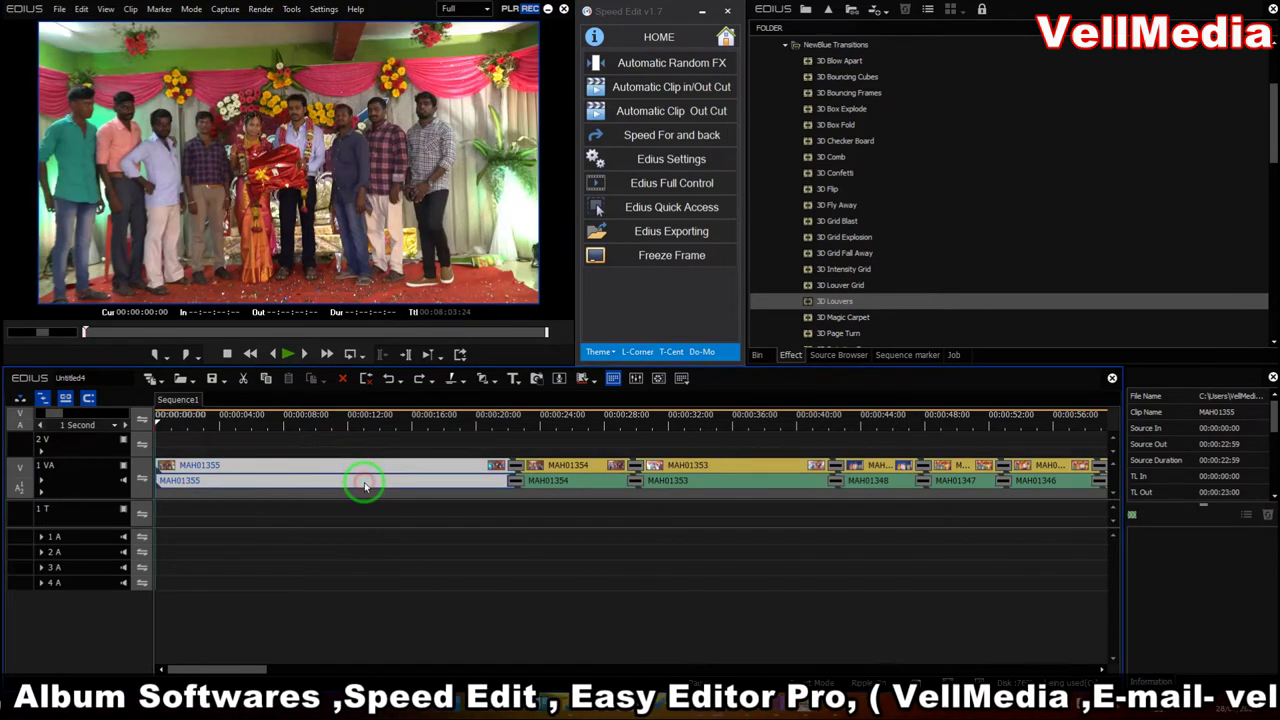
pyautogui.hotkey('ctrl', 'a')
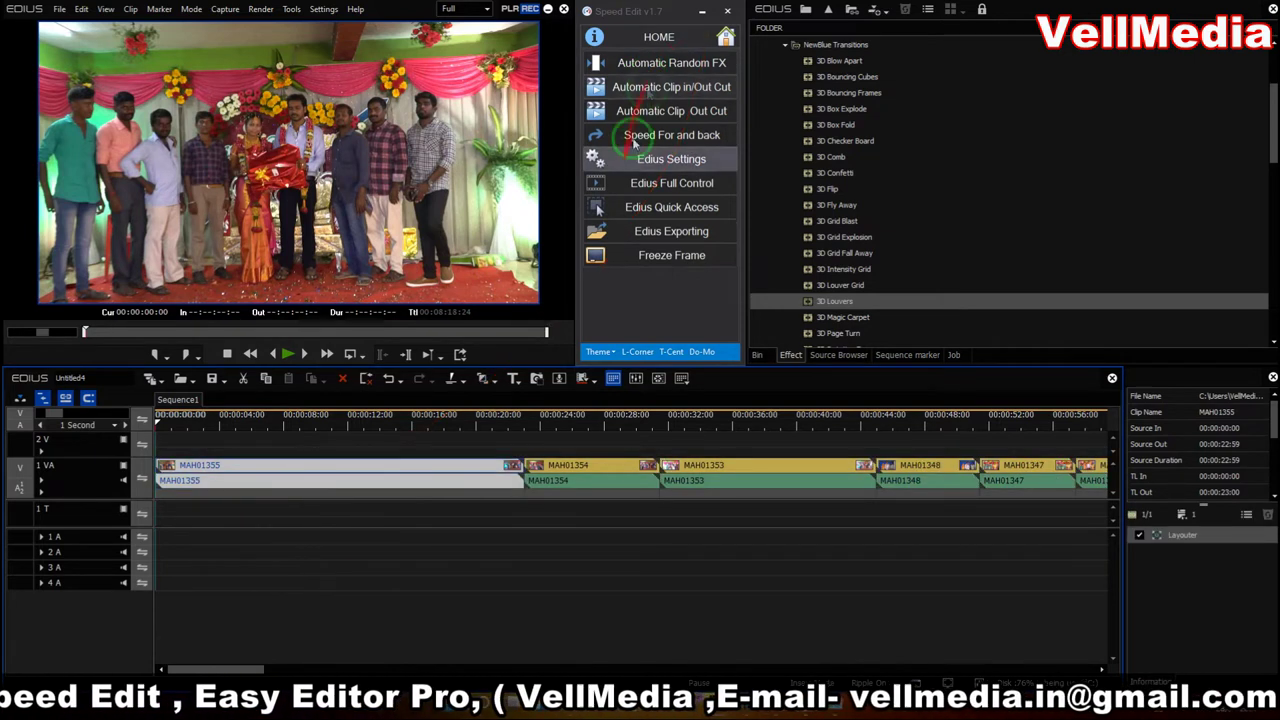
pyautogui.click(678, 138)
# Step: Apply a 50% Forward rate to MAH01355, then browse the Clip menu's Time Effect options
pyautogui.click(437, 474)
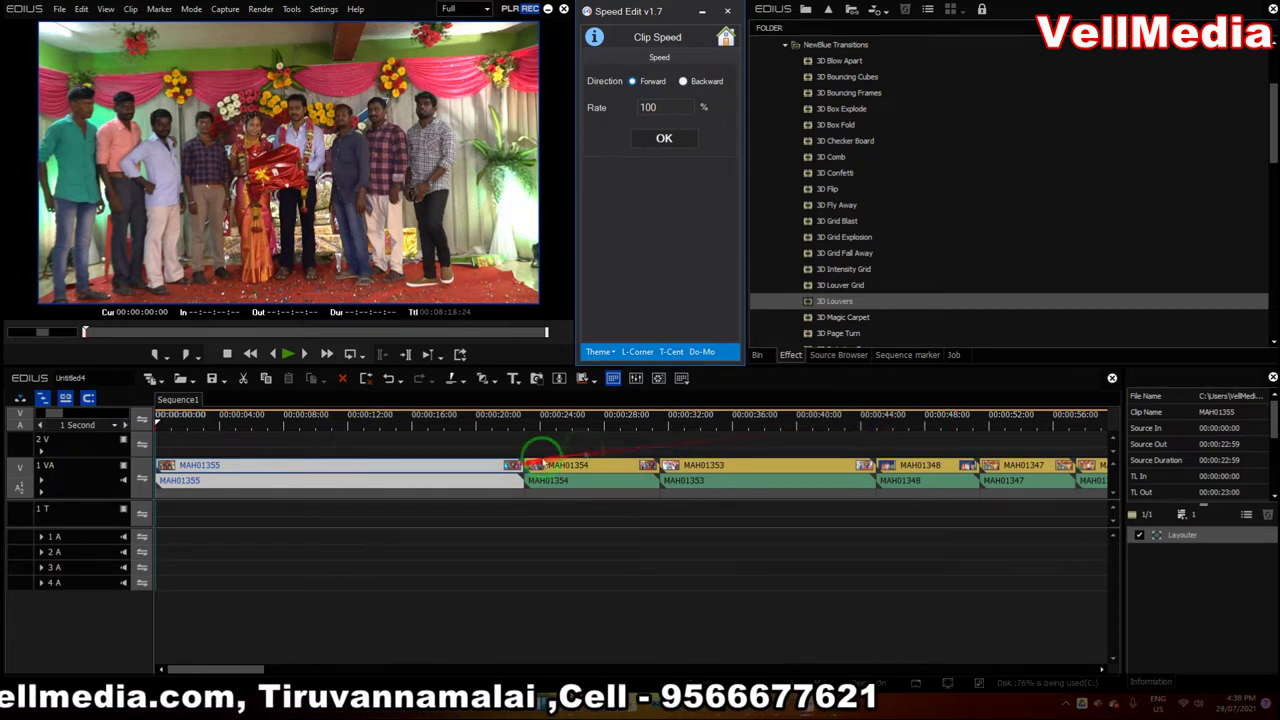
pyautogui.doubleClick(645, 107)
pyautogui.write('50')
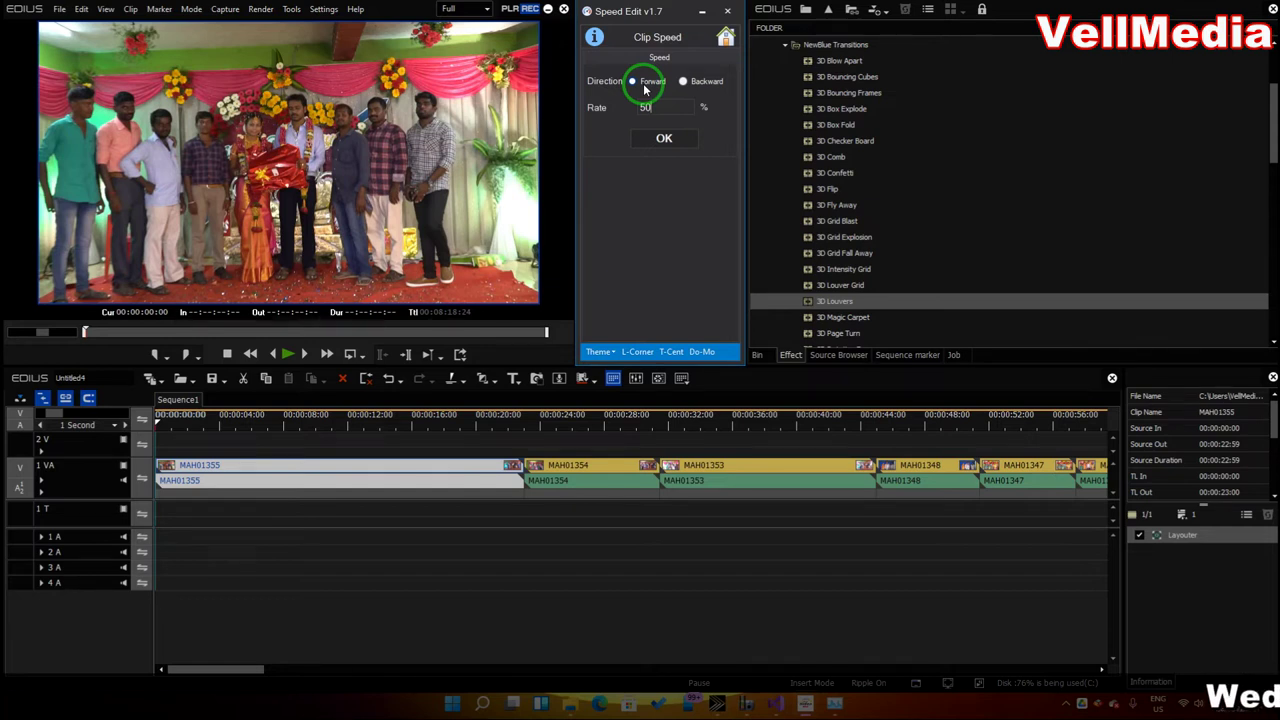
pyautogui.click(664, 138)
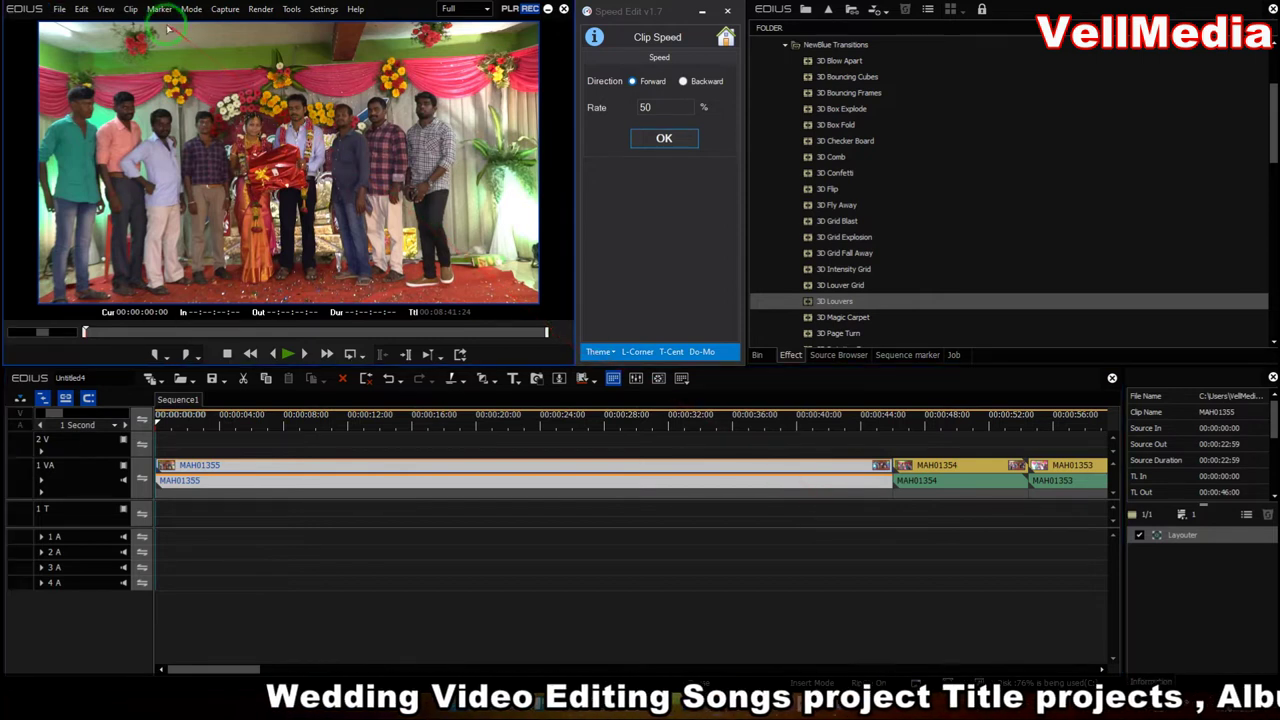
pyautogui.click(130, 9)
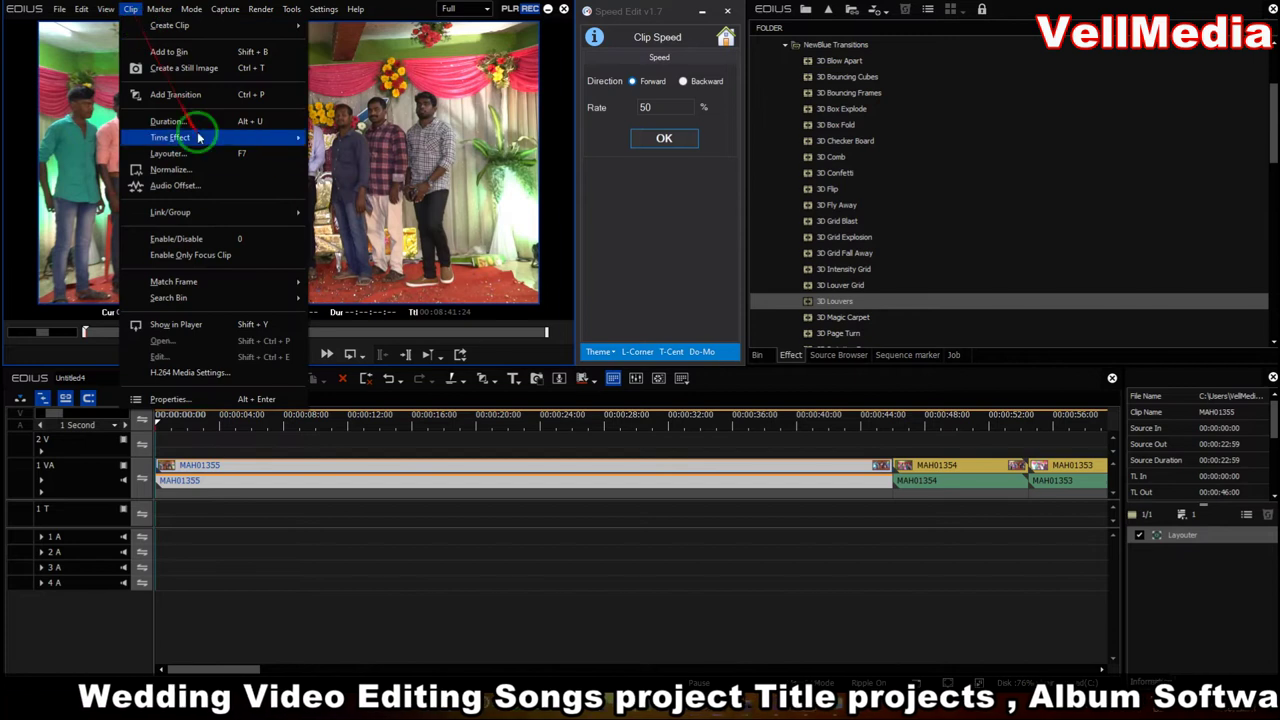
pyautogui.moveTo(290, 140)
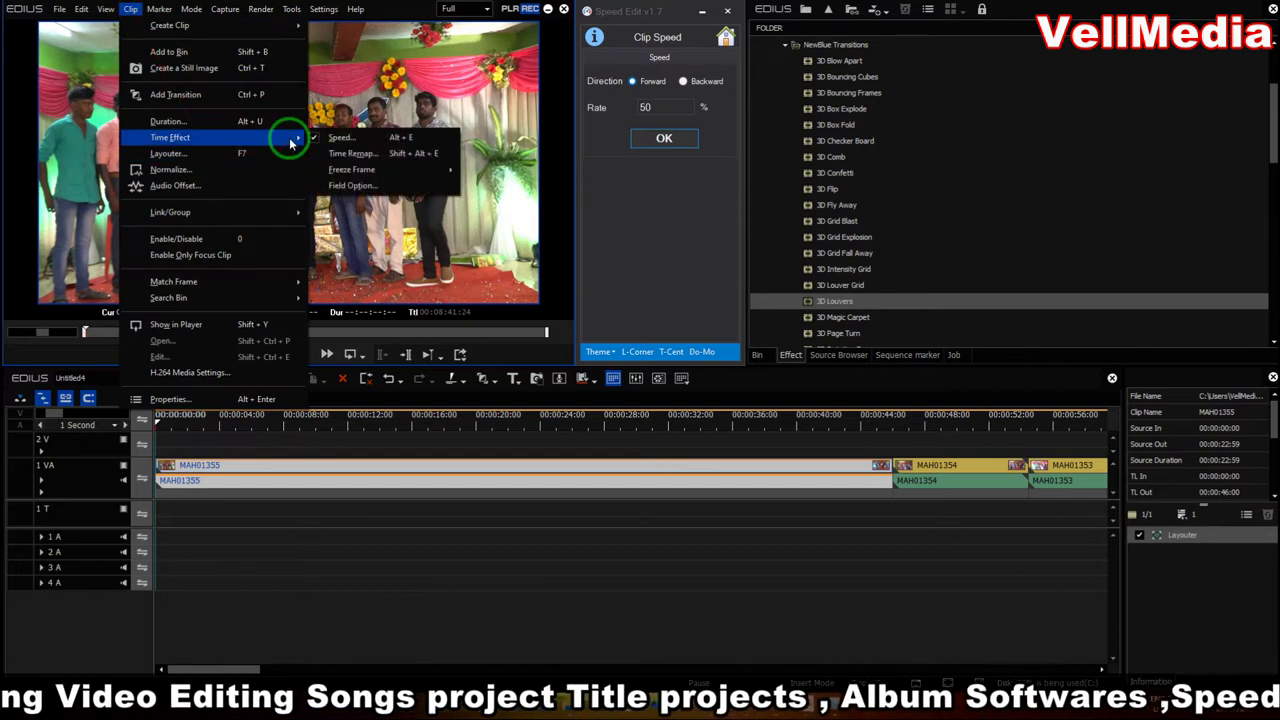
pyautogui.click(353, 139)
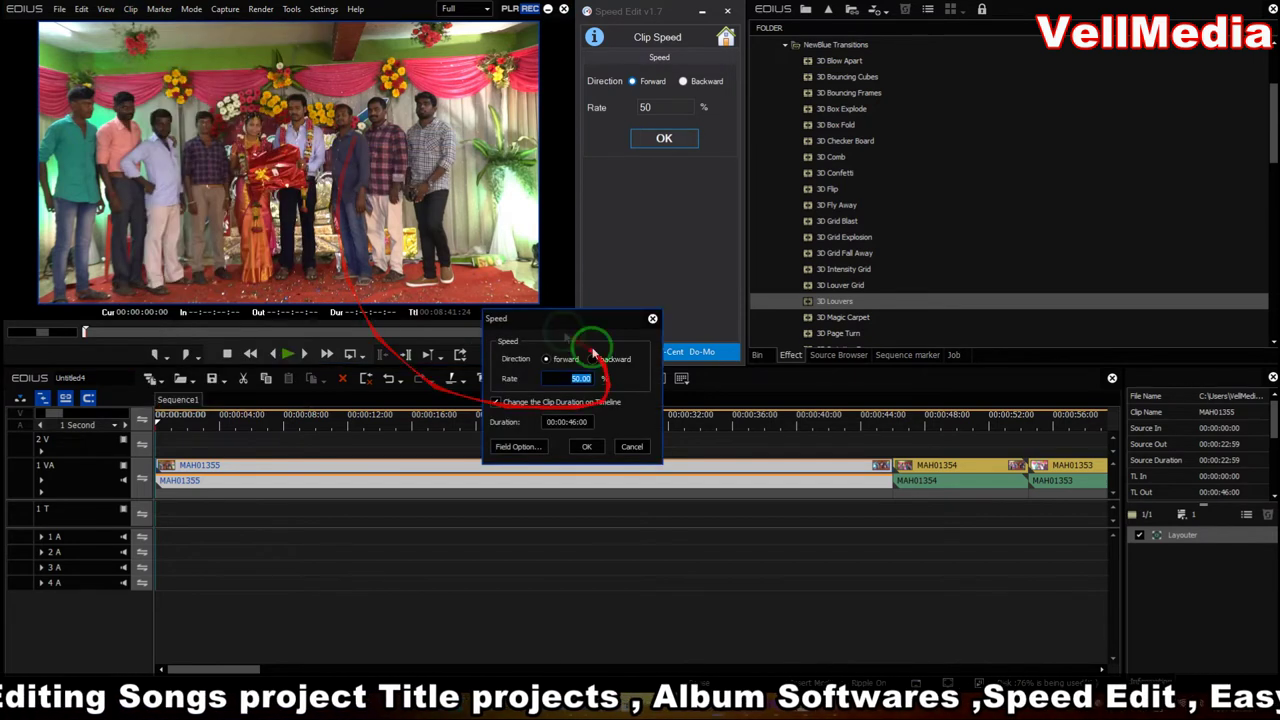
pyautogui.moveTo(565, 318); pyautogui.dragTo(358, 219)
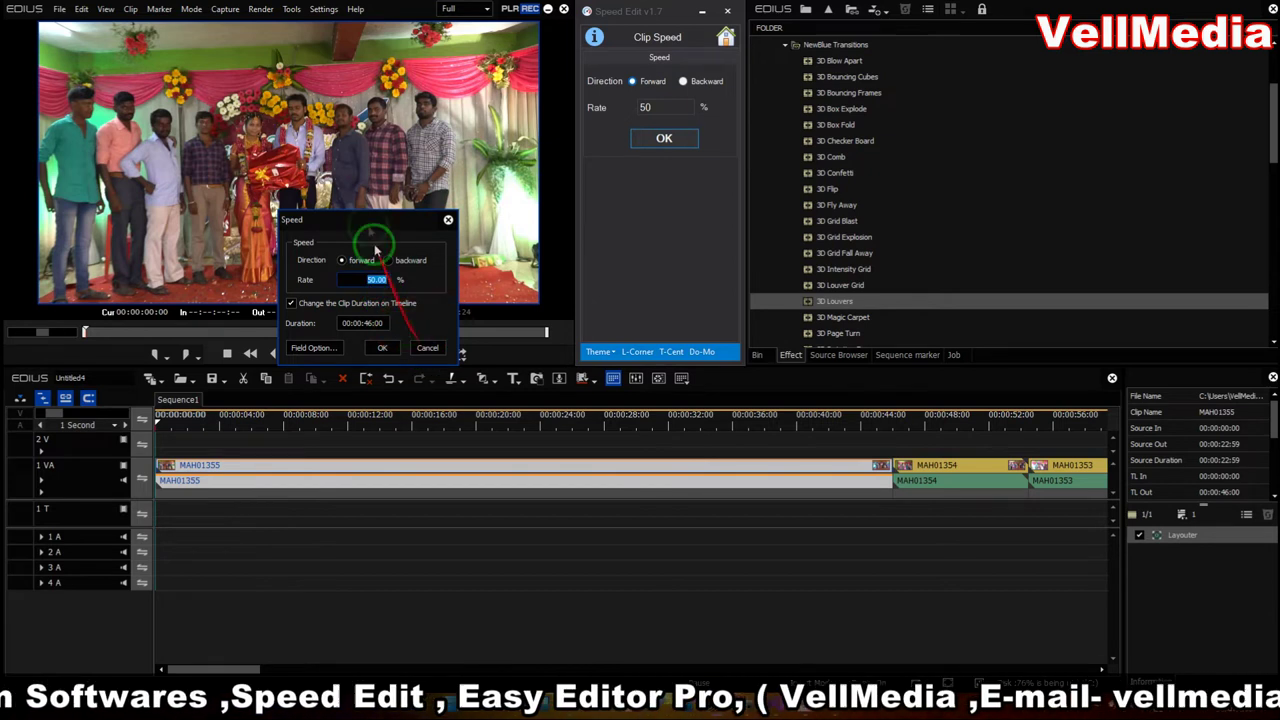
pyautogui.moveTo(357, 219); pyautogui.dragTo(381, 219)
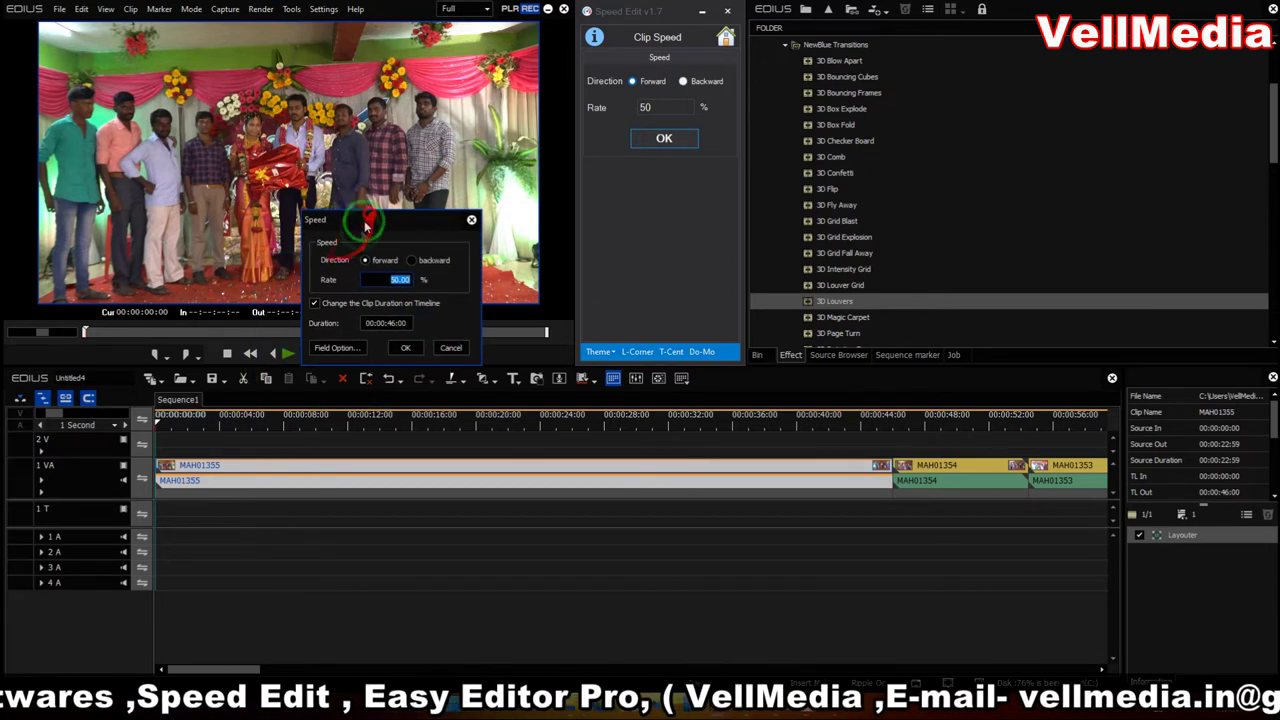
pyautogui.click(449, 347)
pyautogui.click(662, 106)
pyautogui.write('100')
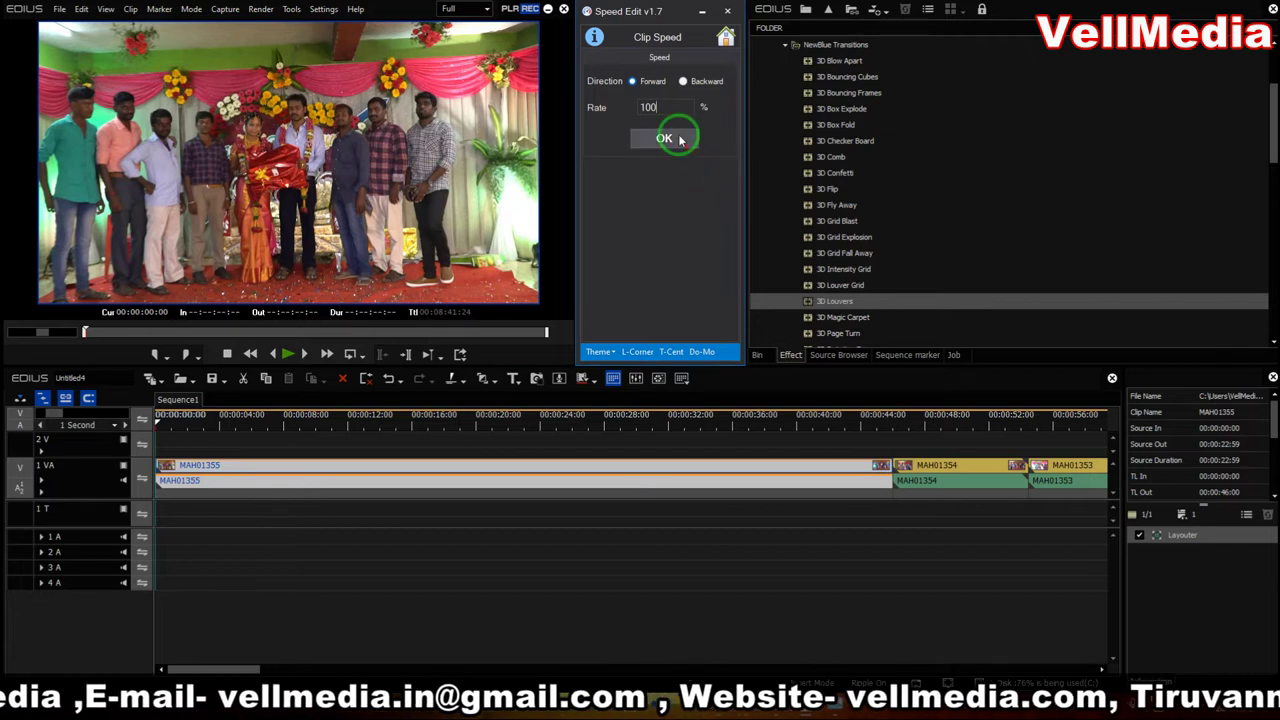
# Step: Return MAH01355 to 100% speed, delete the gap before MAH01354, and scrub through the clip
pyautogui.click(664, 138)
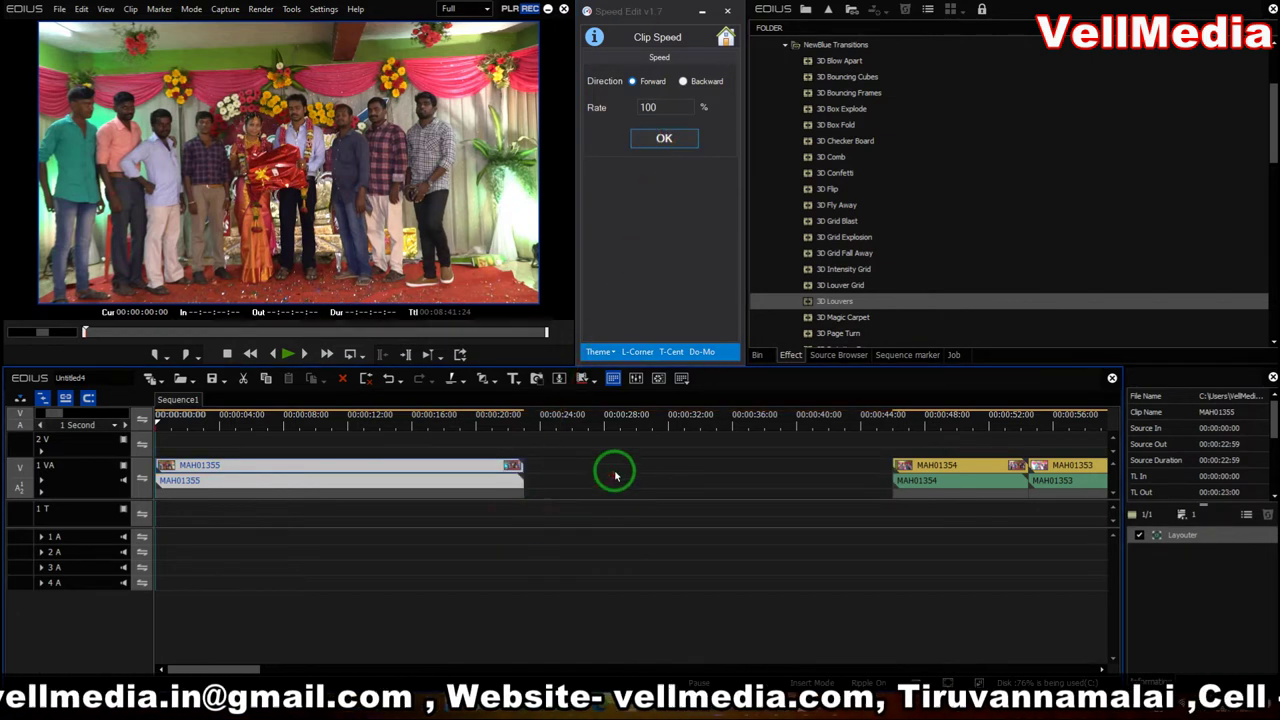
pyautogui.rightClick(612, 470)
pyautogui.click(630, 585)
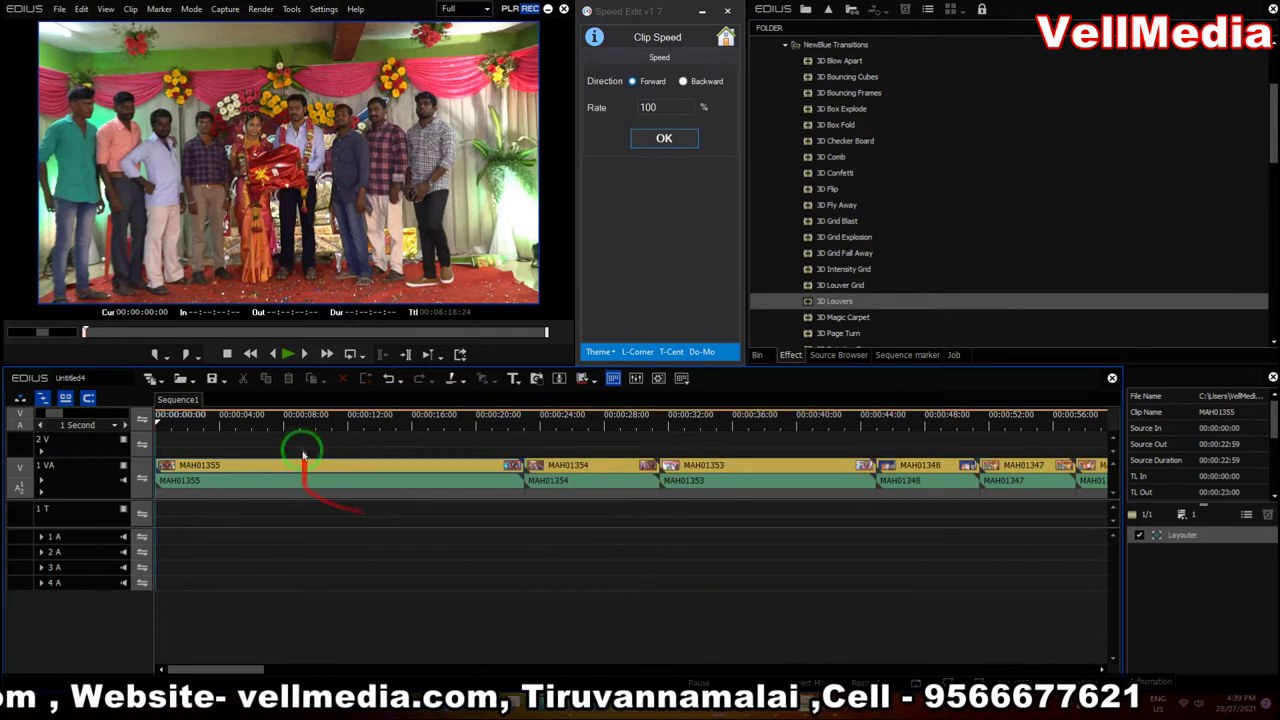
pyautogui.click(340, 472)
pyautogui.click(318, 426)
pyautogui.moveTo(307, 428); pyautogui.dragTo(371, 427)
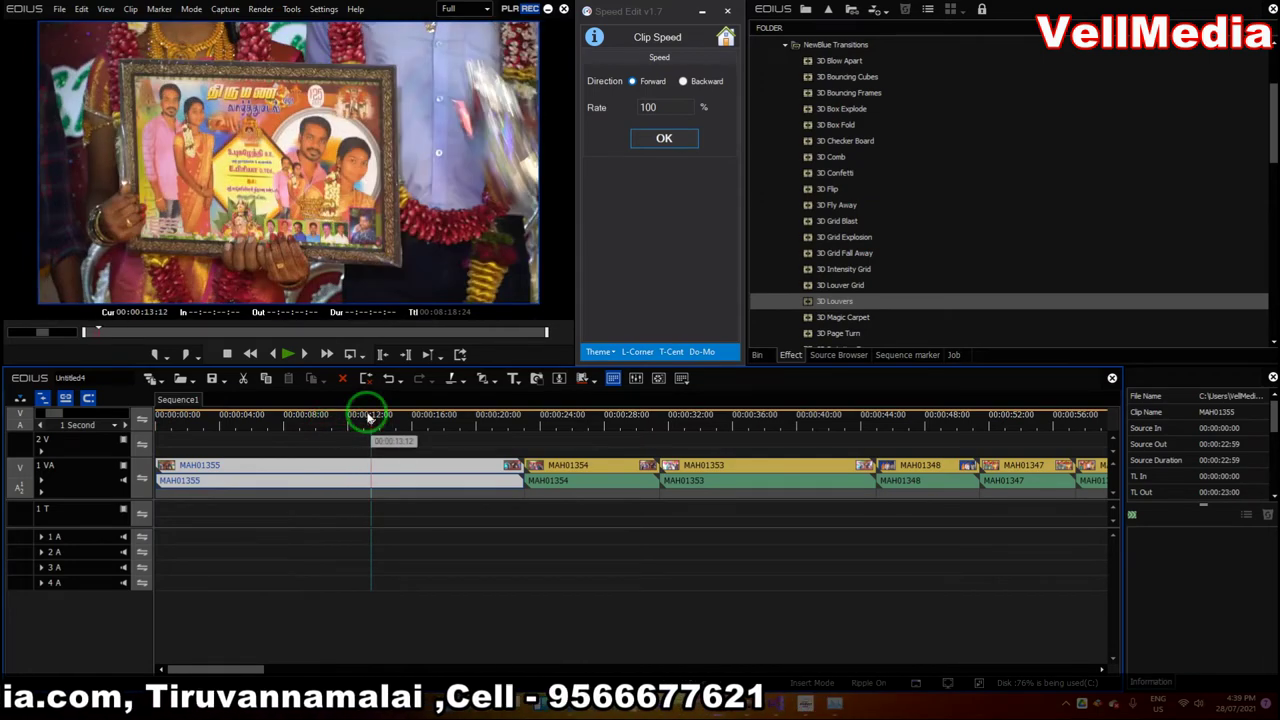
pyautogui.moveTo(371, 427); pyautogui.dragTo(272, 453)
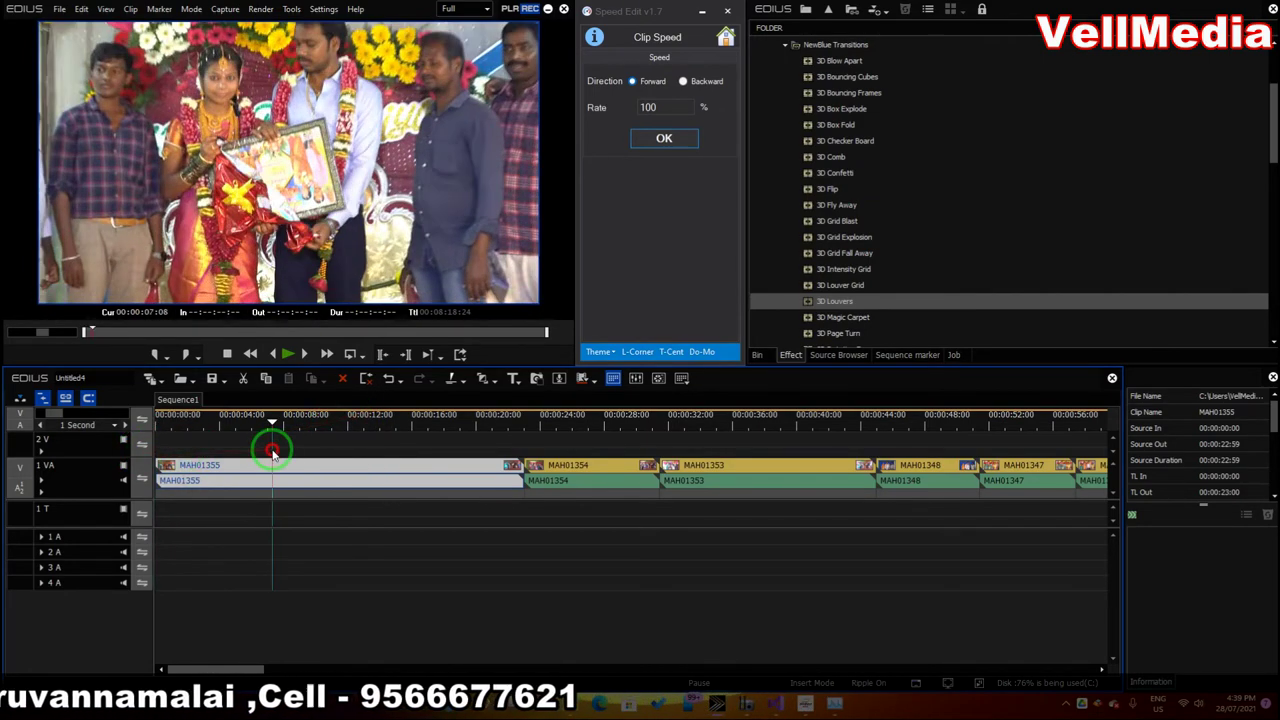
# Step: Try MAH01355 at 200% rate with playback, then restore it to 100%
pyautogui.moveTo(690, 107); pyautogui.dragTo(591, 108)
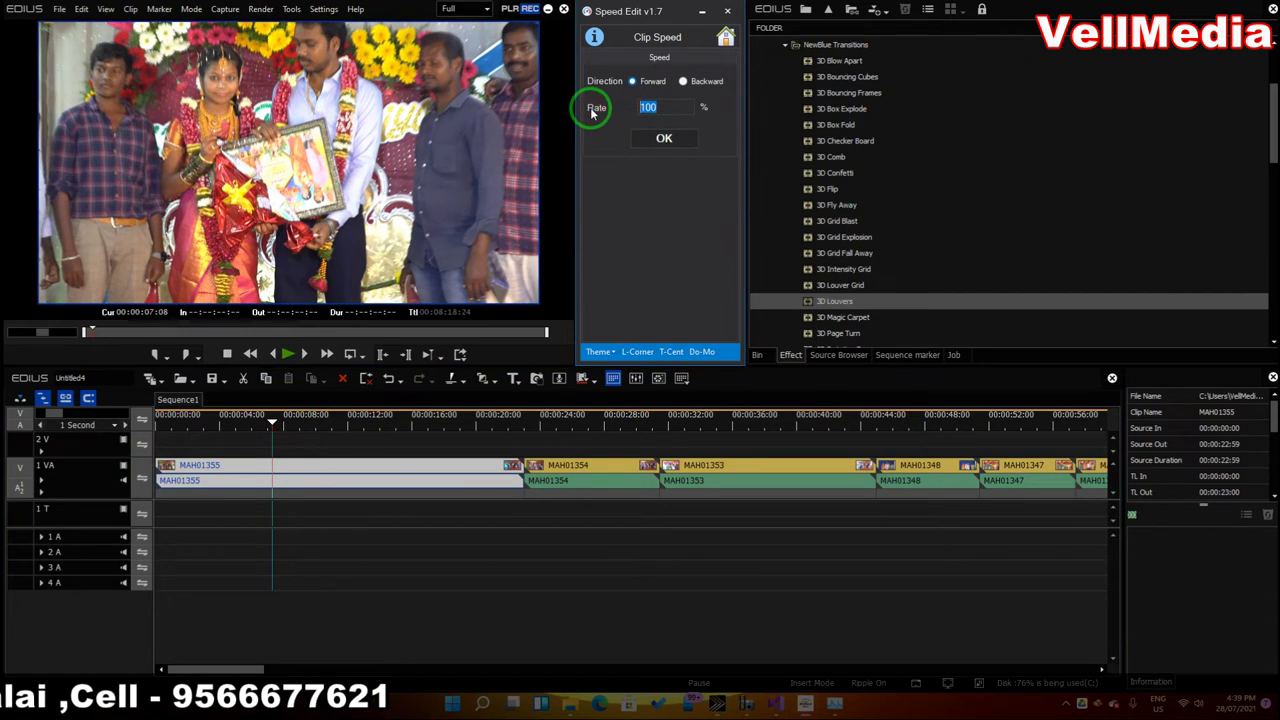
pyautogui.write('200')
pyautogui.click(664, 138)
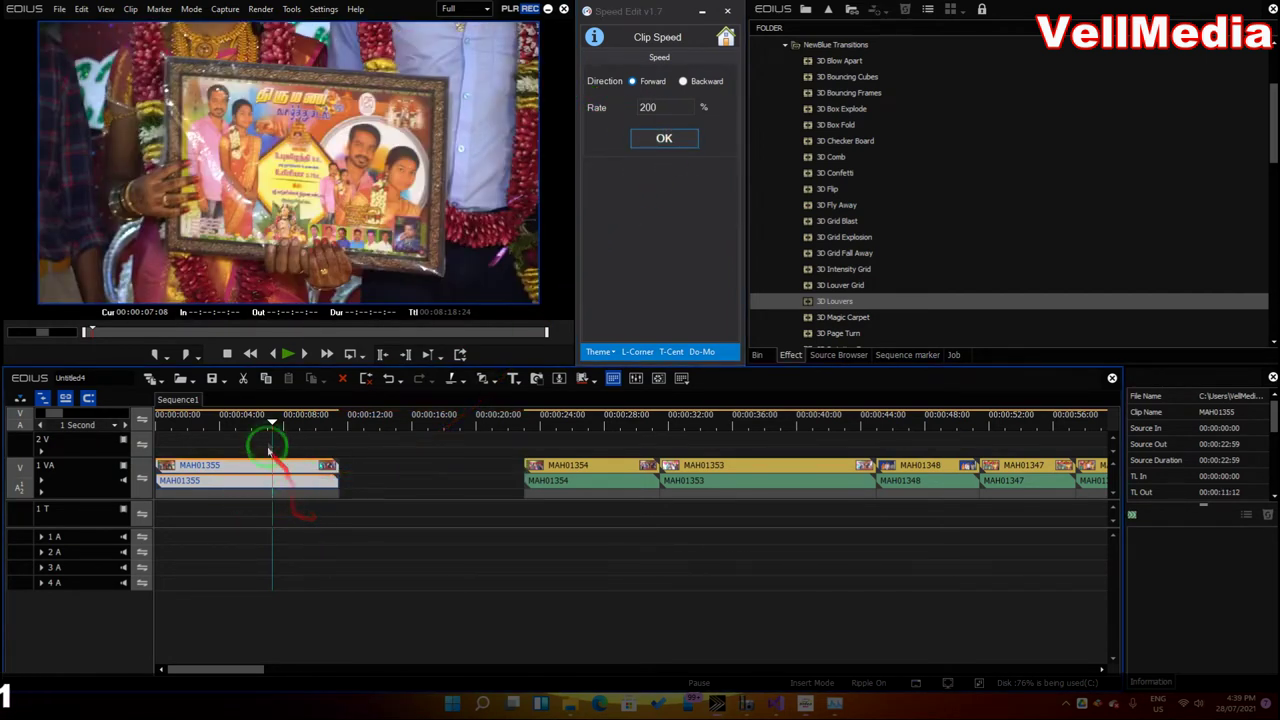
pyautogui.click(171, 428)
pyautogui.press('space')
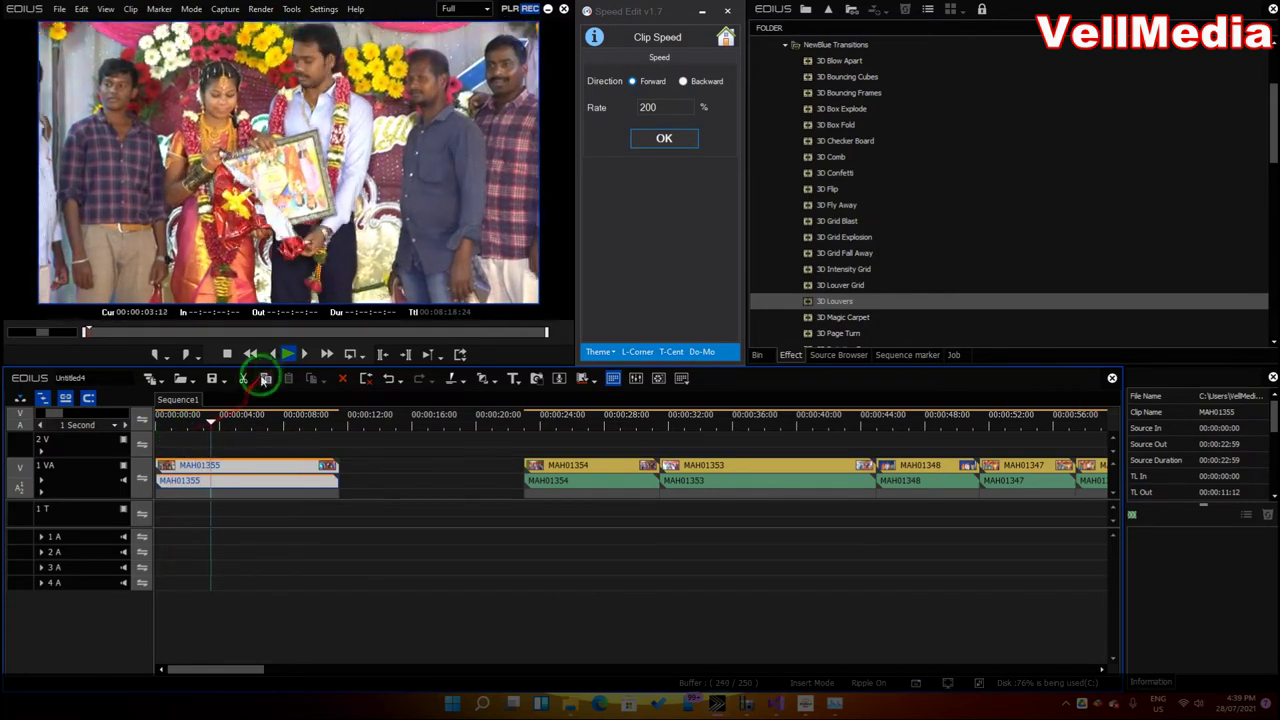
pyautogui.click(288, 358)
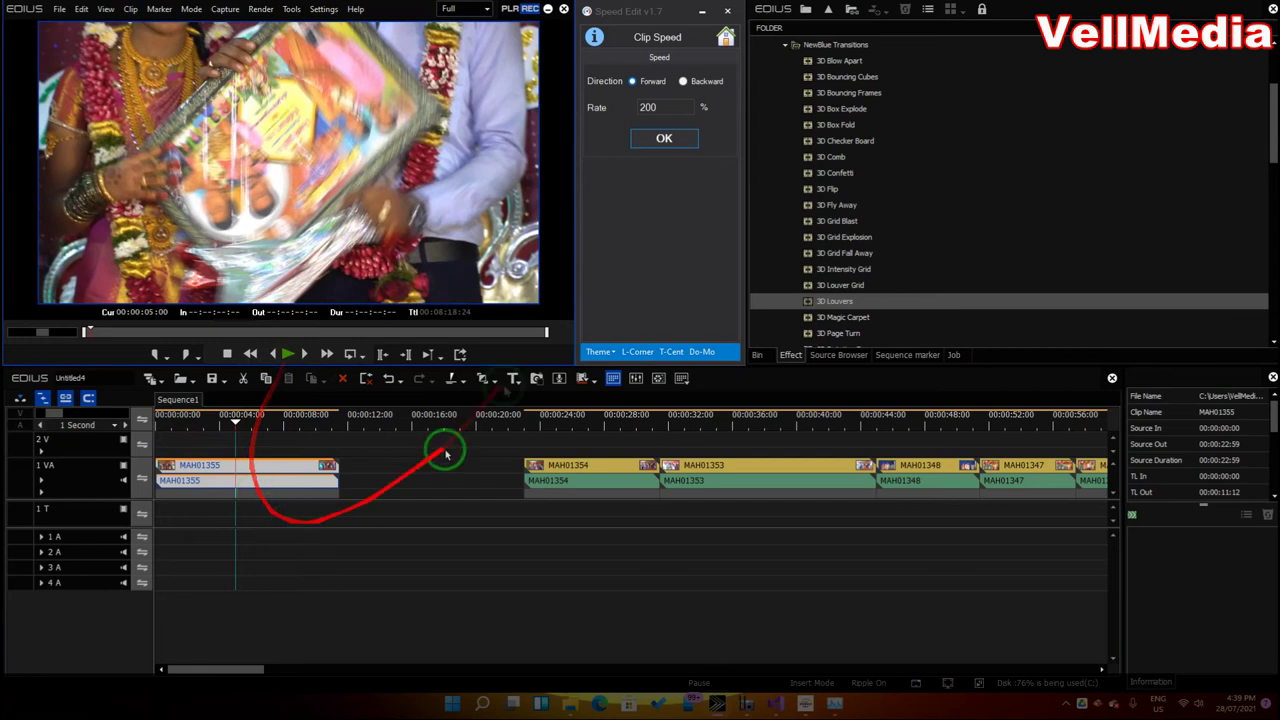
pyautogui.click(670, 111)
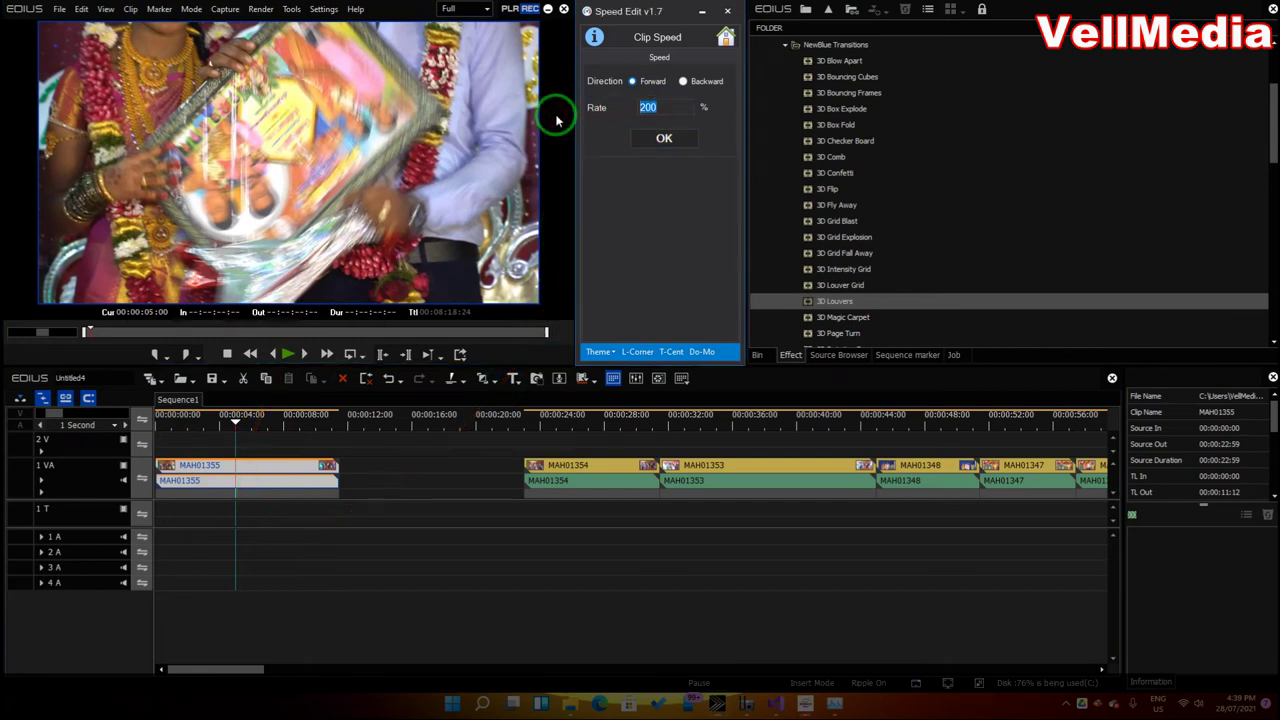
pyautogui.click(677, 138)
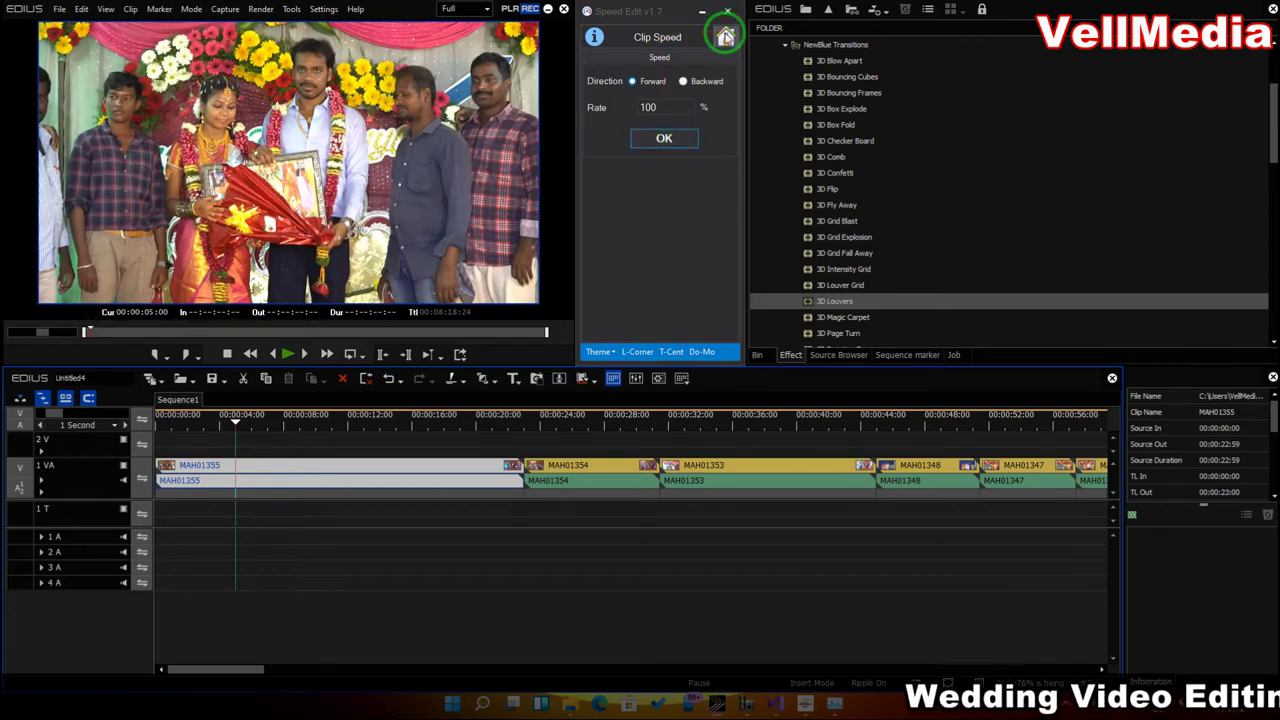
# Step: From Speed Edit's EDIUS settings page, hide the Effect panel and the Information panel
pyautogui.click(725, 37)
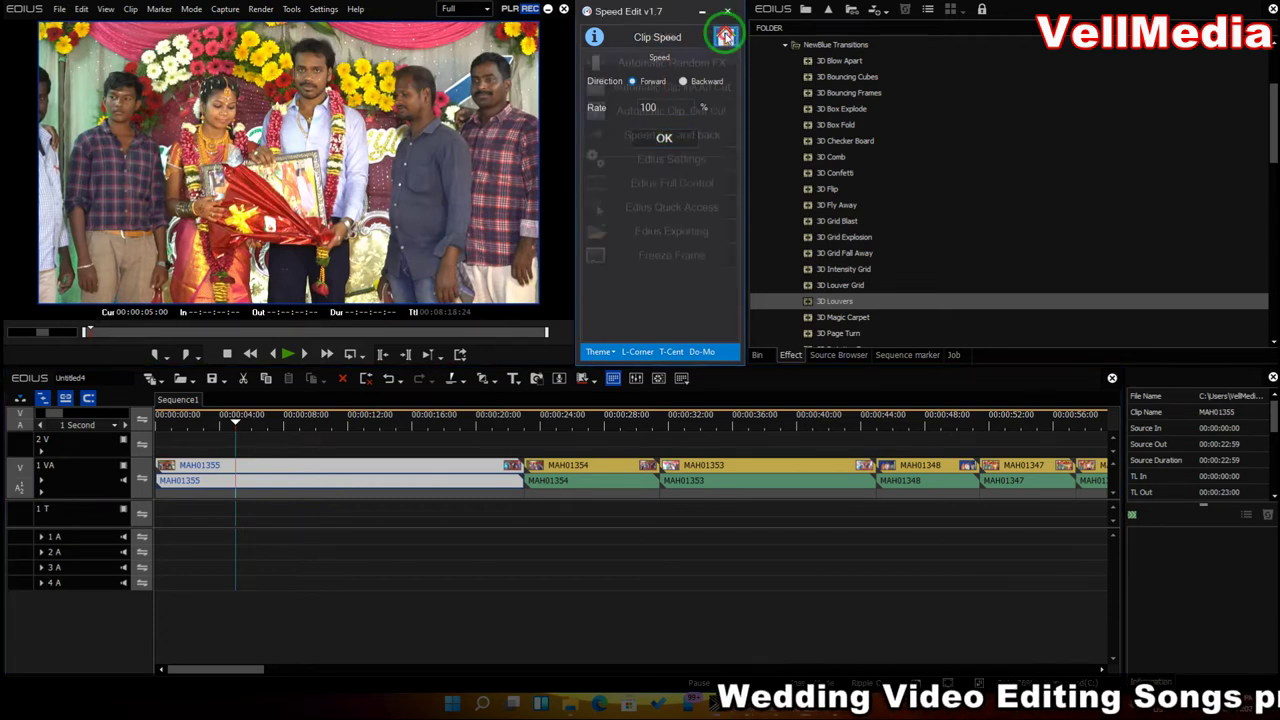
pyautogui.click(676, 160)
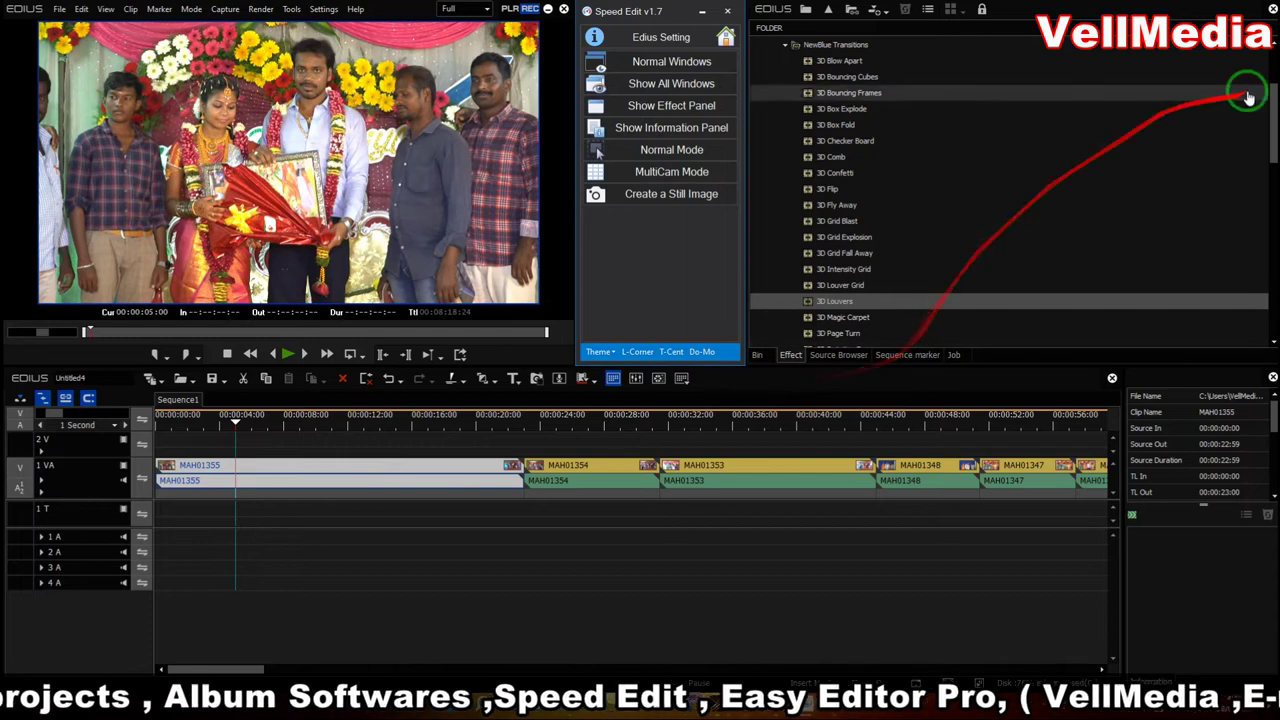
pyautogui.click(1271, 10)
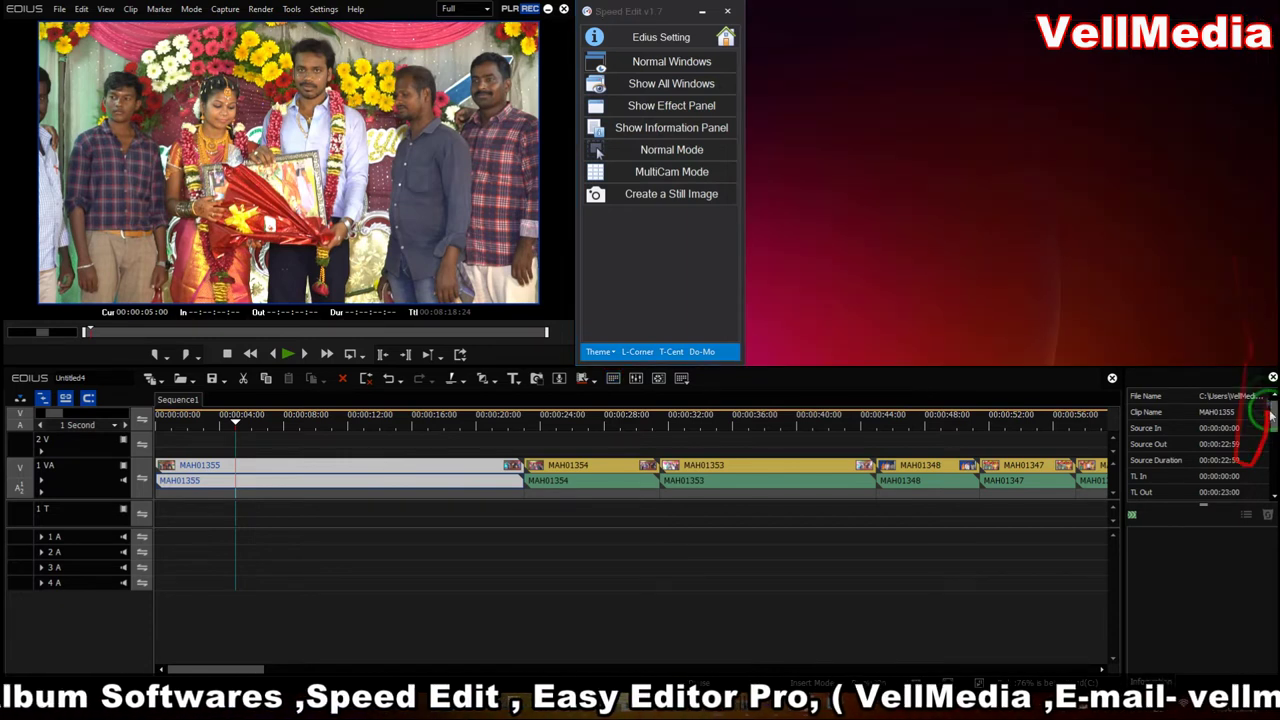
pyautogui.click(1273, 377)
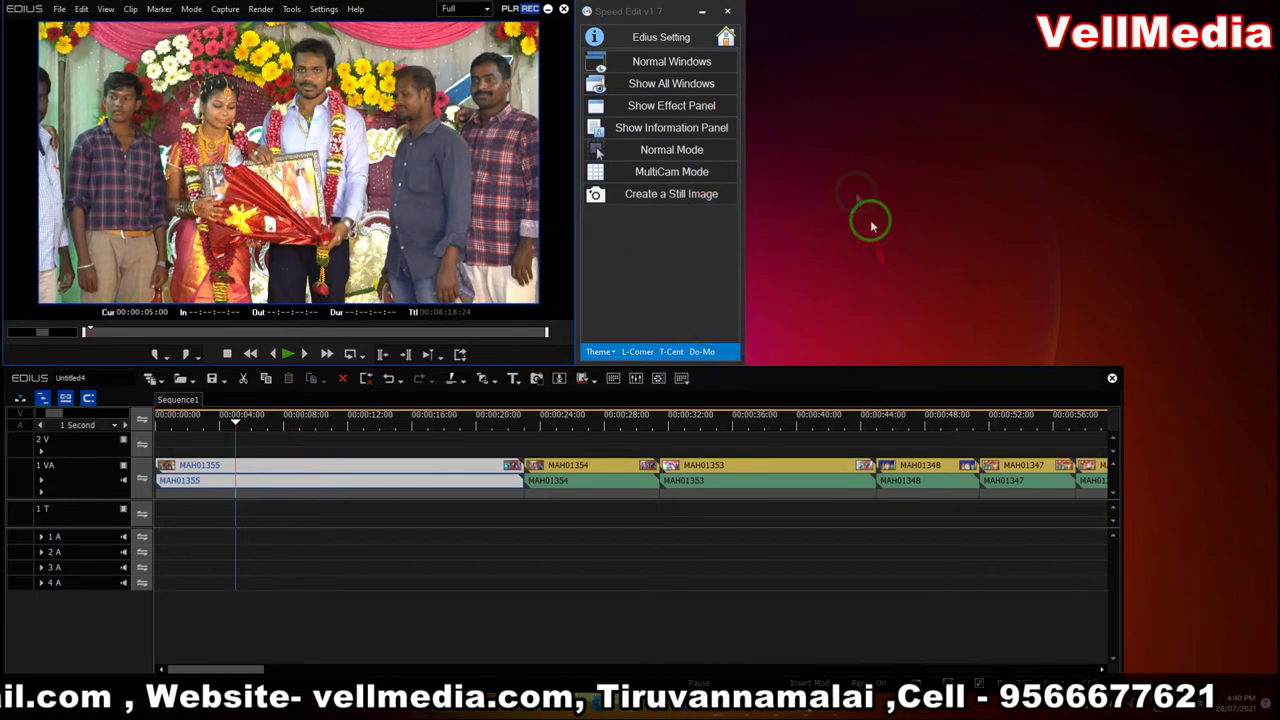
# Step: Switch to the Normal Windows layout, then restore all windows with the Effect and Information panels
pyautogui.click(703, 62)
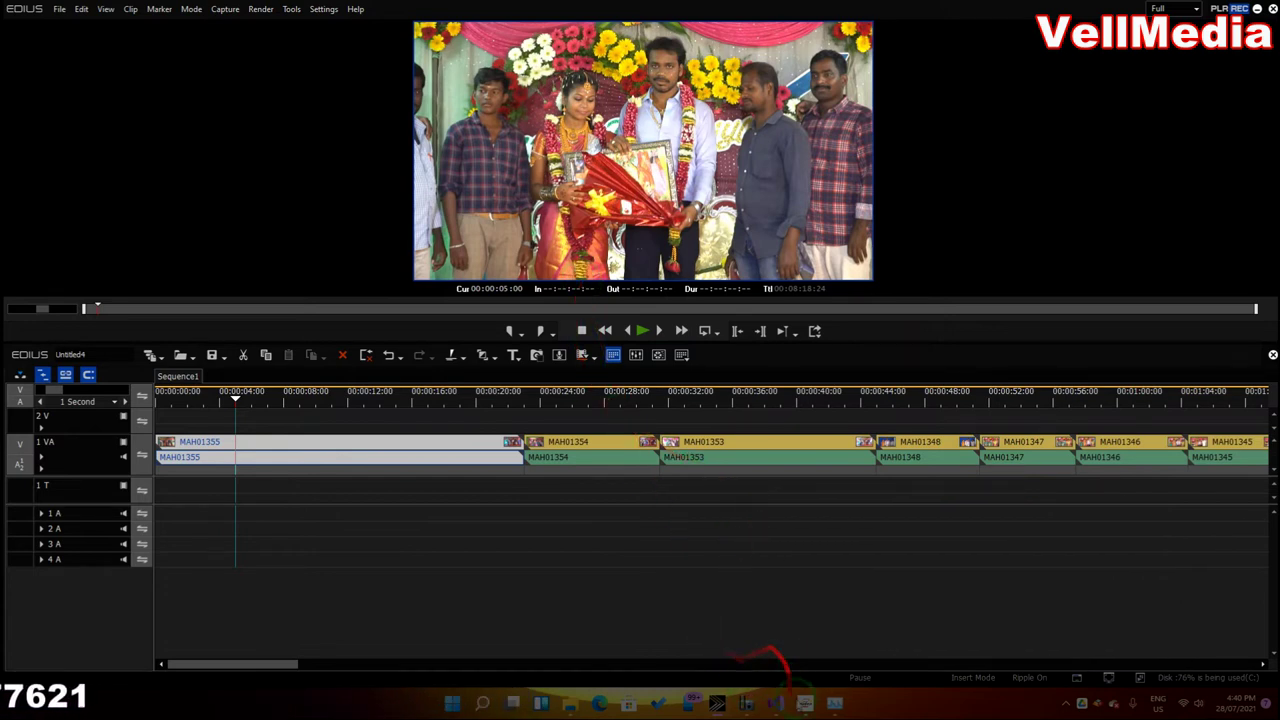
pyautogui.click(805, 703)
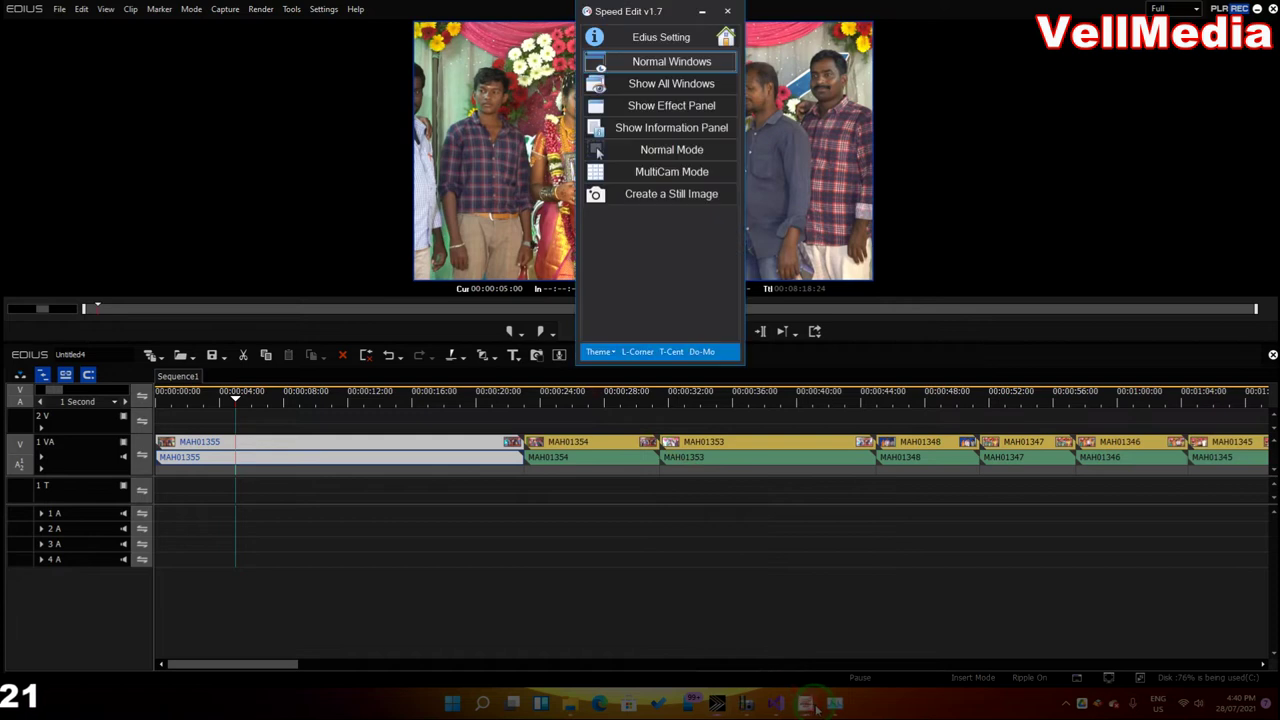
pyautogui.click(670, 92)
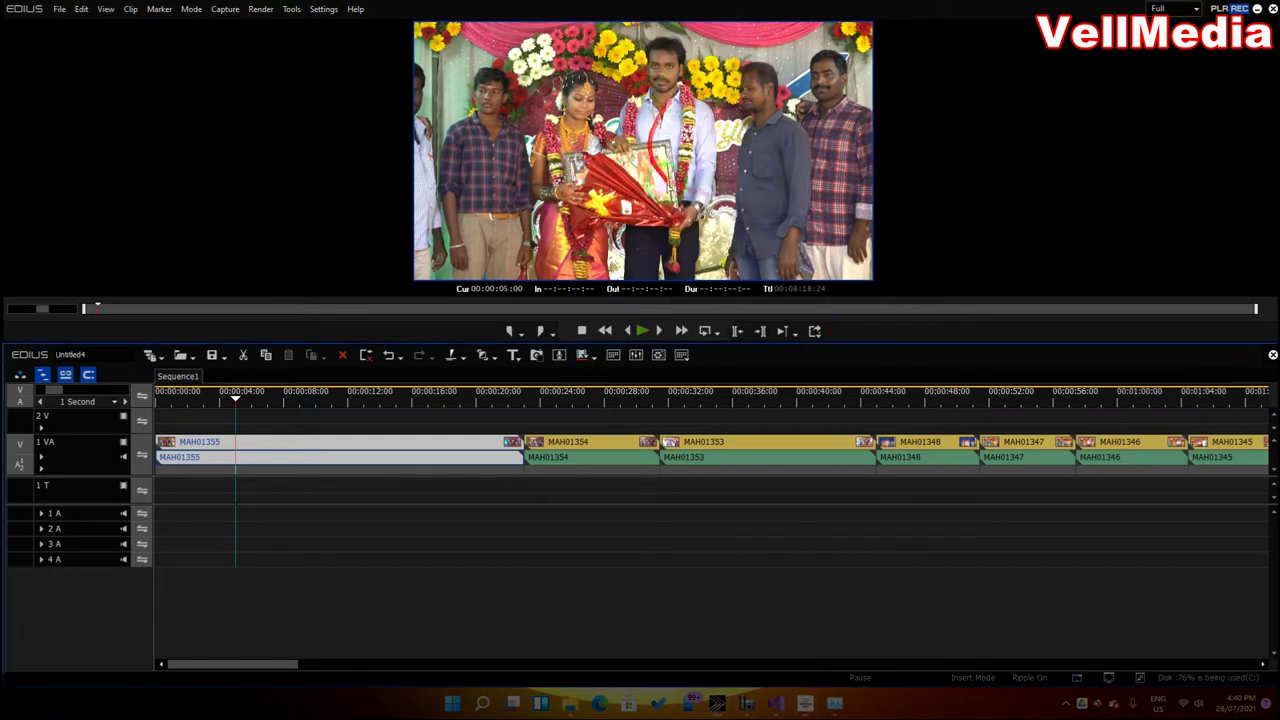
pyautogui.moveTo(750, 705)
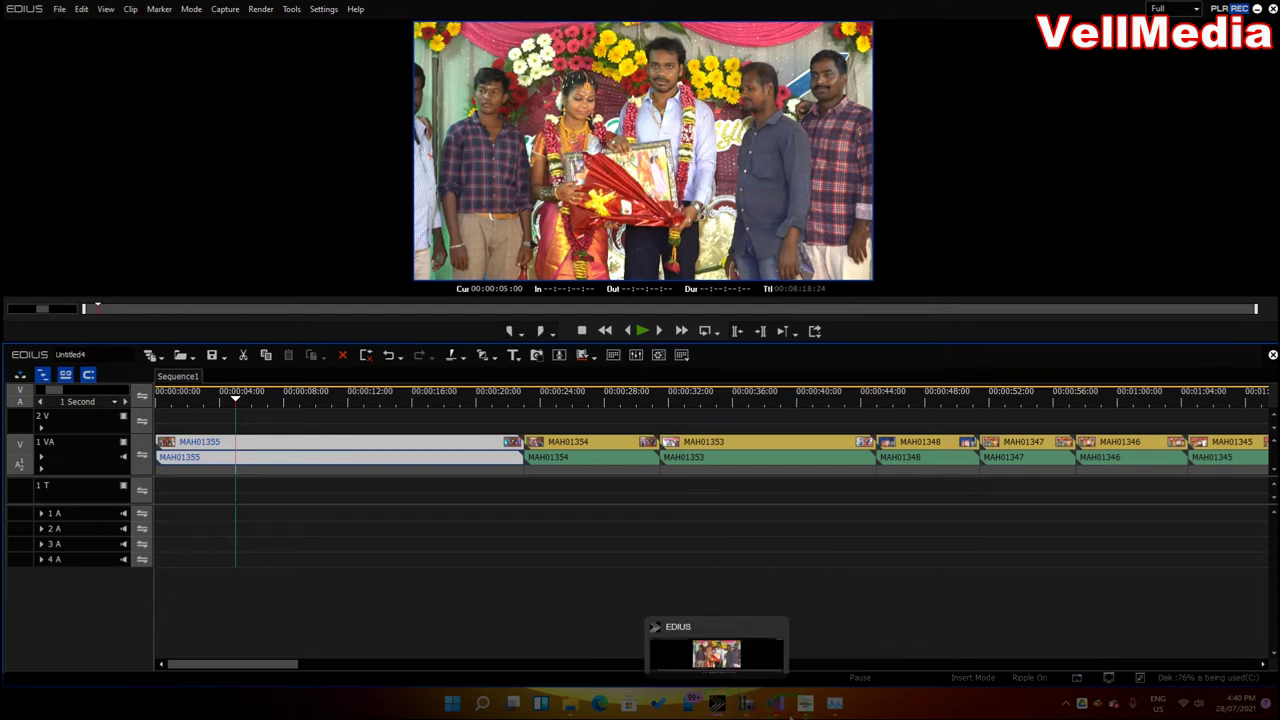
pyautogui.click(834, 704)
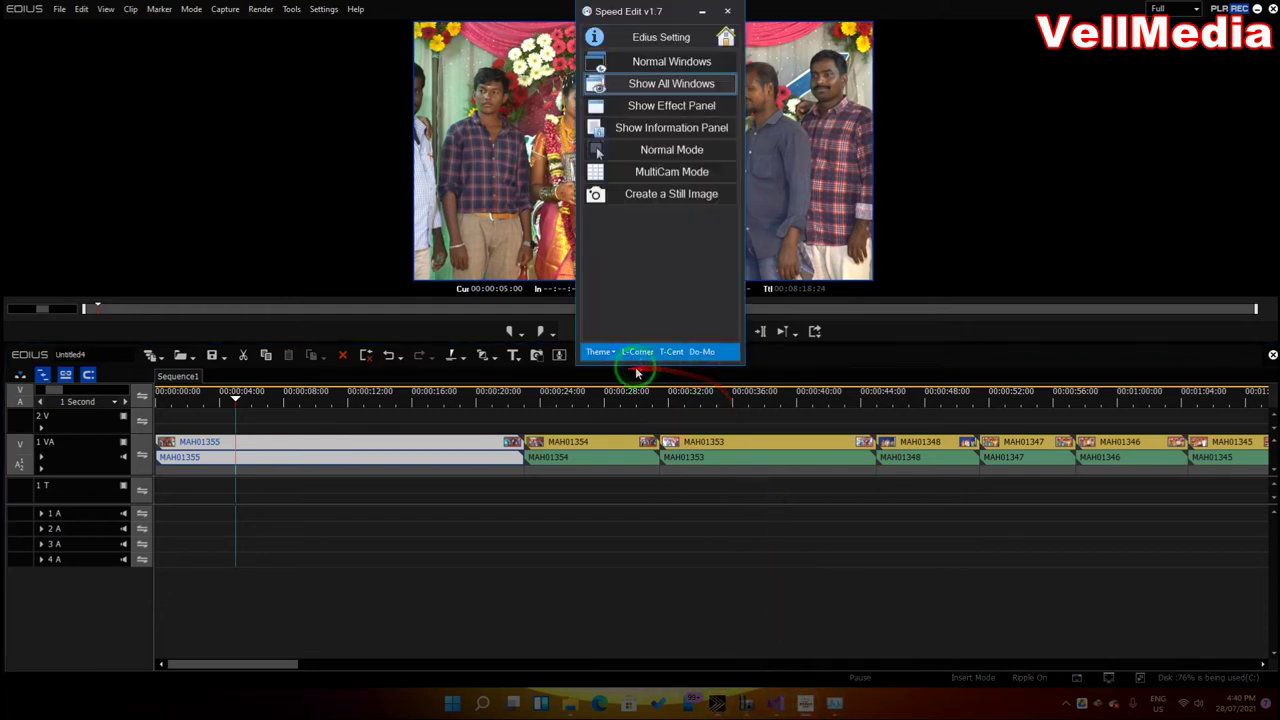
pyautogui.click(676, 358)
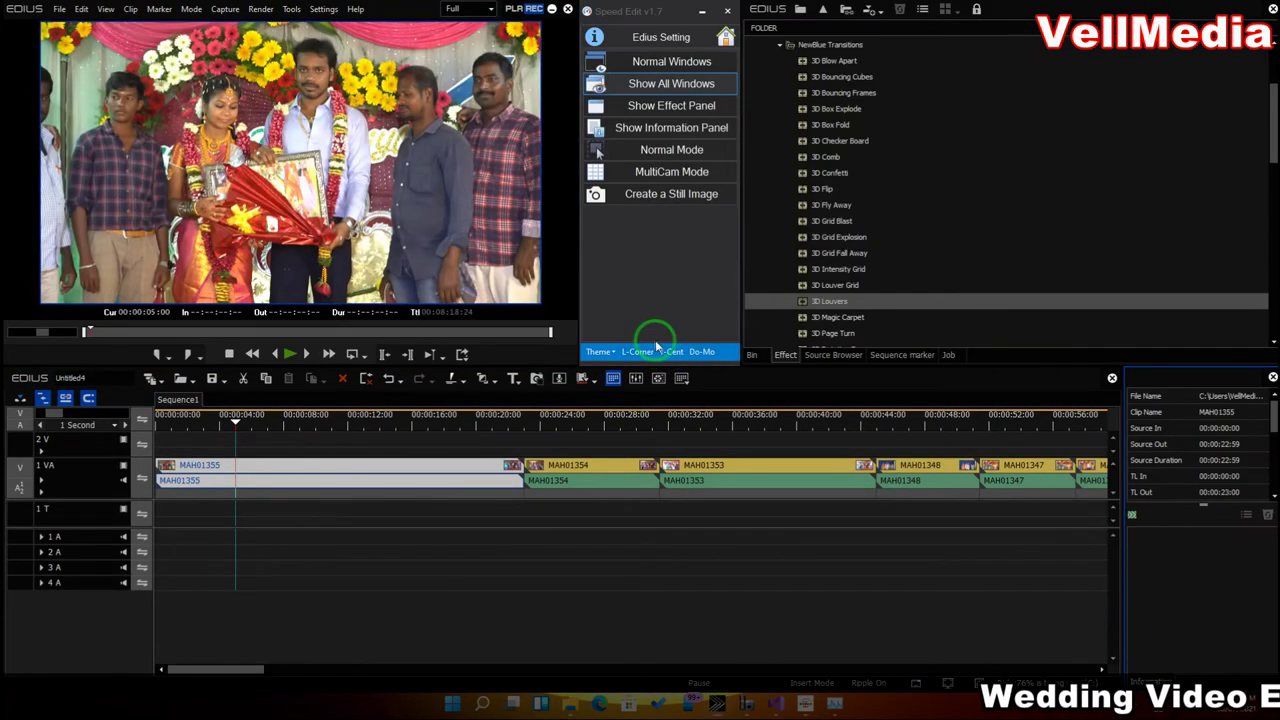
# Step: Hide and bring back the effects and Information panels, then show the Bin's clip thumbnails
pyautogui.click(1270, 8)
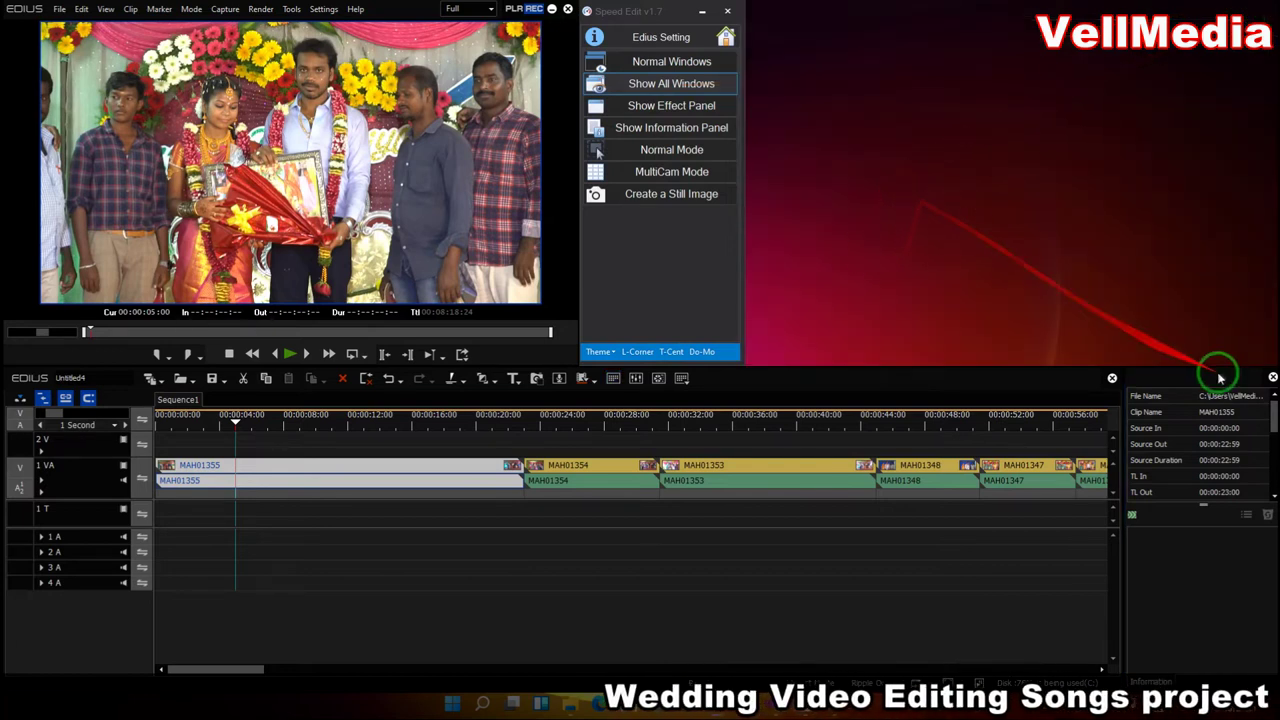
pyautogui.click(1270, 378)
pyautogui.click(648, 87)
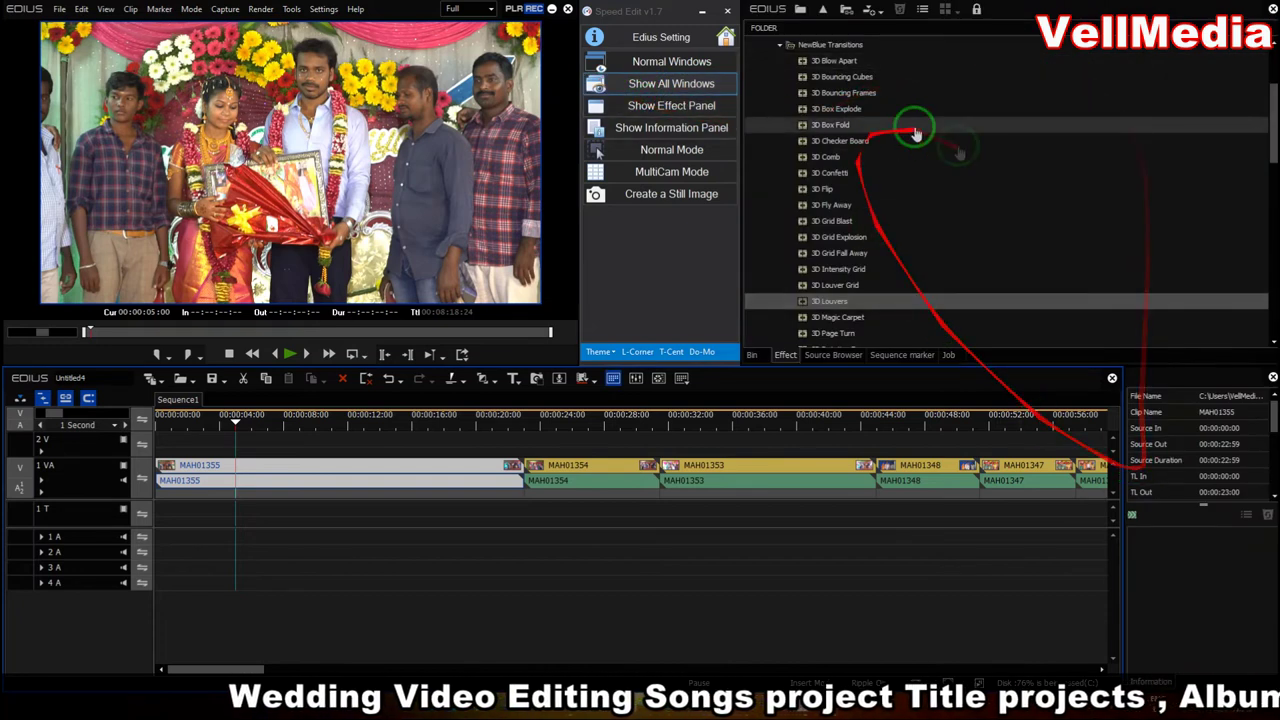
pyautogui.click(1272, 9)
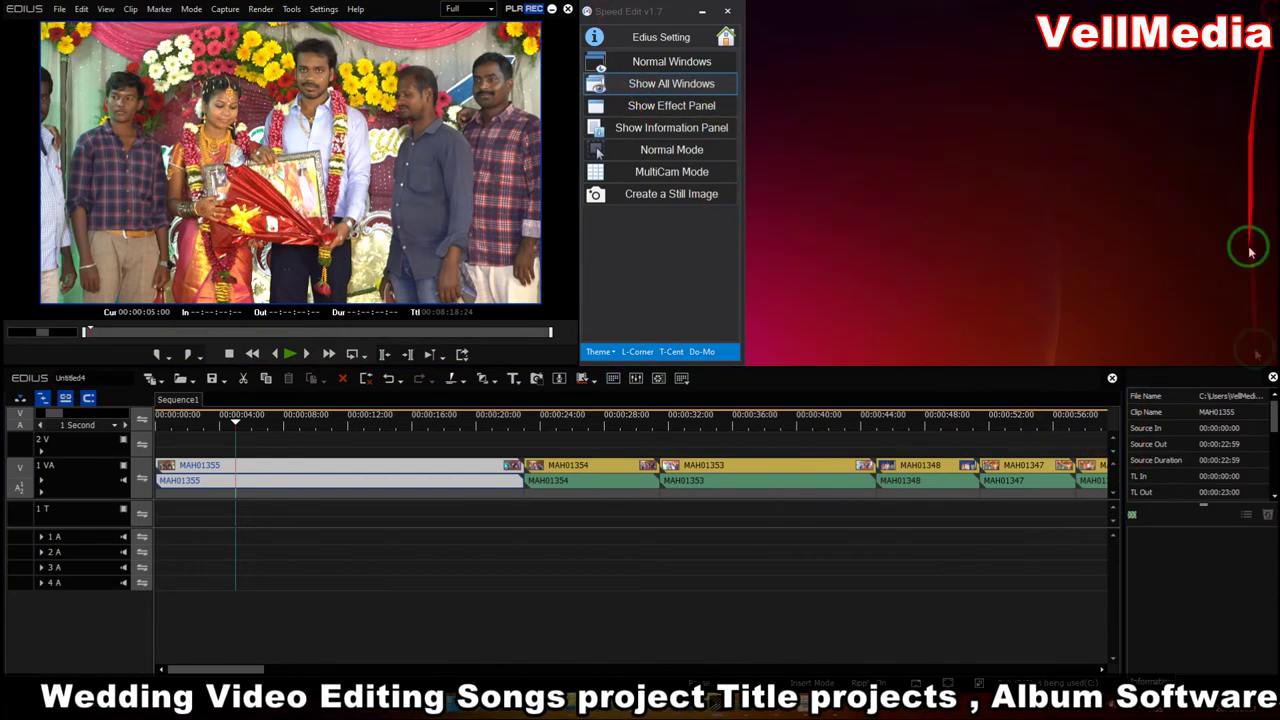
pyautogui.click(652, 84)
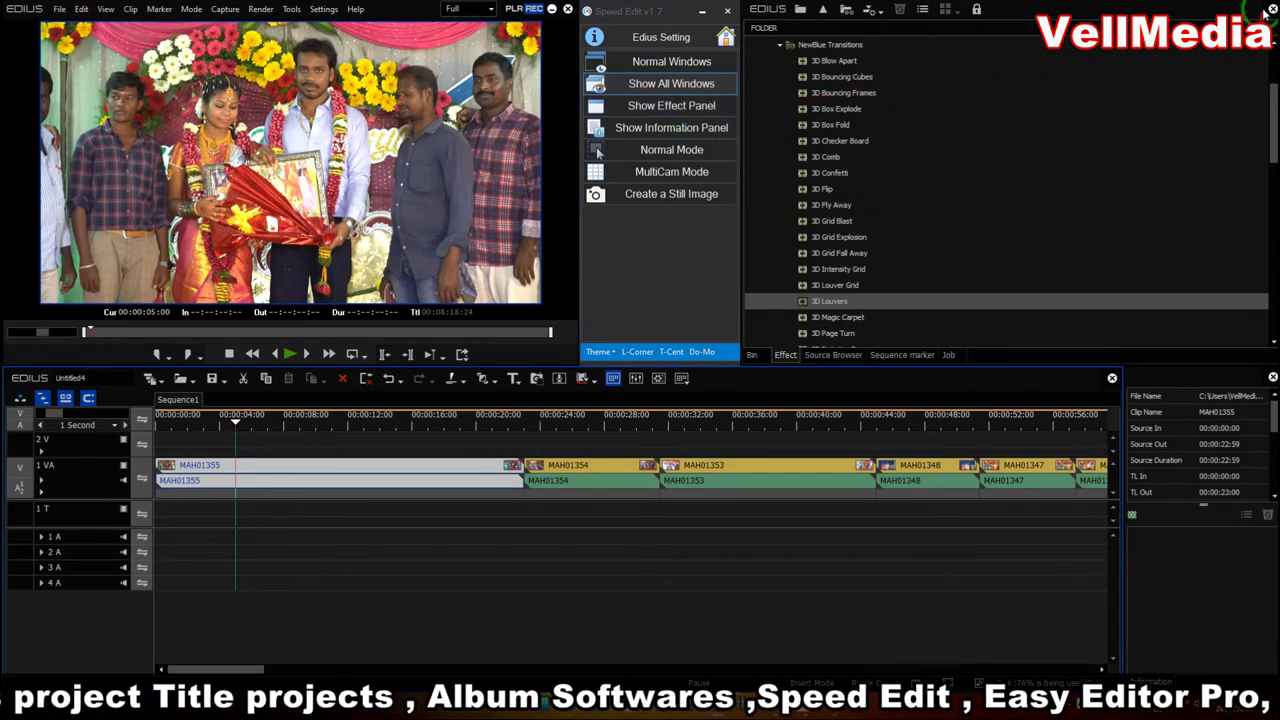
pyautogui.click(772, 360)
pyautogui.click(753, 355)
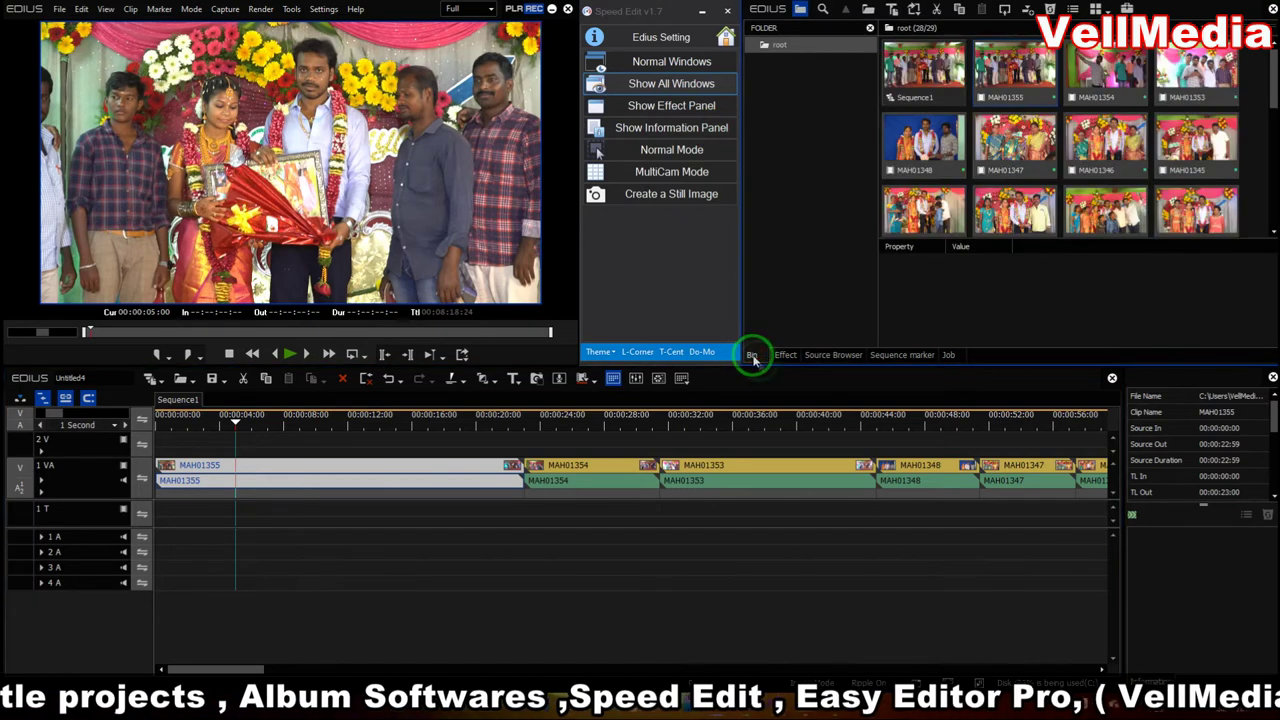
# Step: Toggle the effects browser and Information panel off and on, and try normal and multicam modes
pyautogui.click(712, 104)
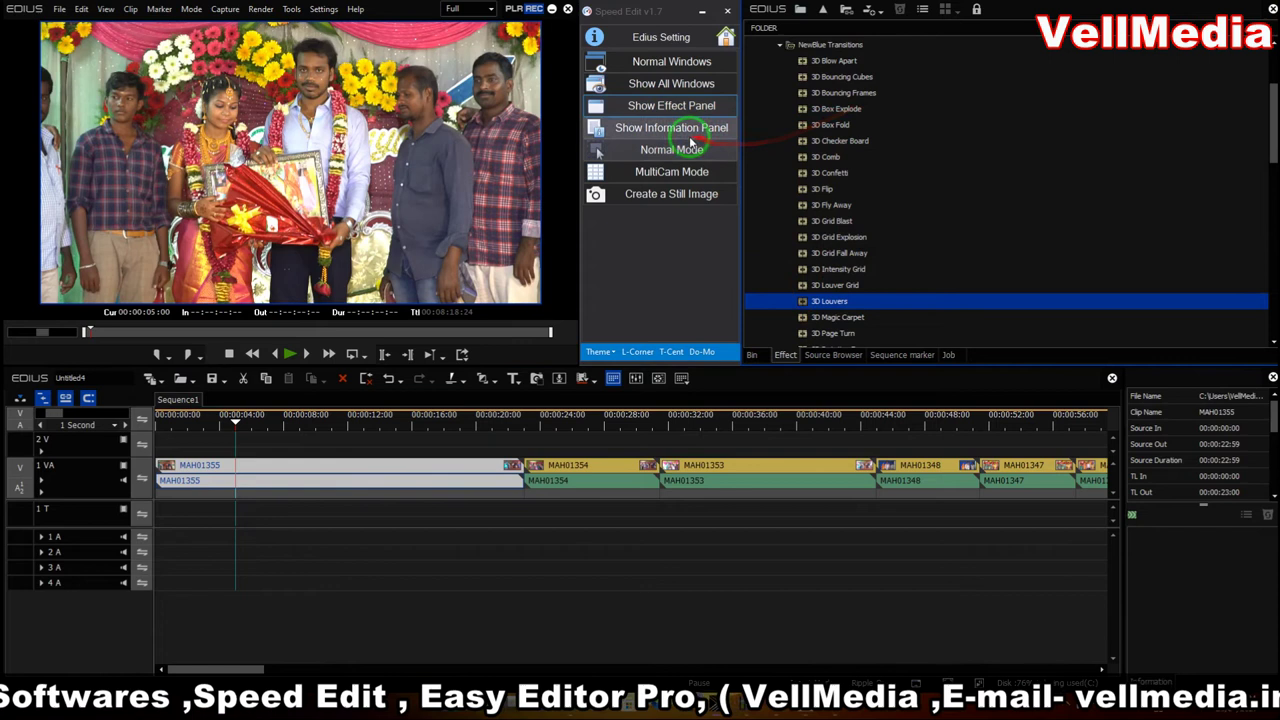
pyautogui.click(1272, 8)
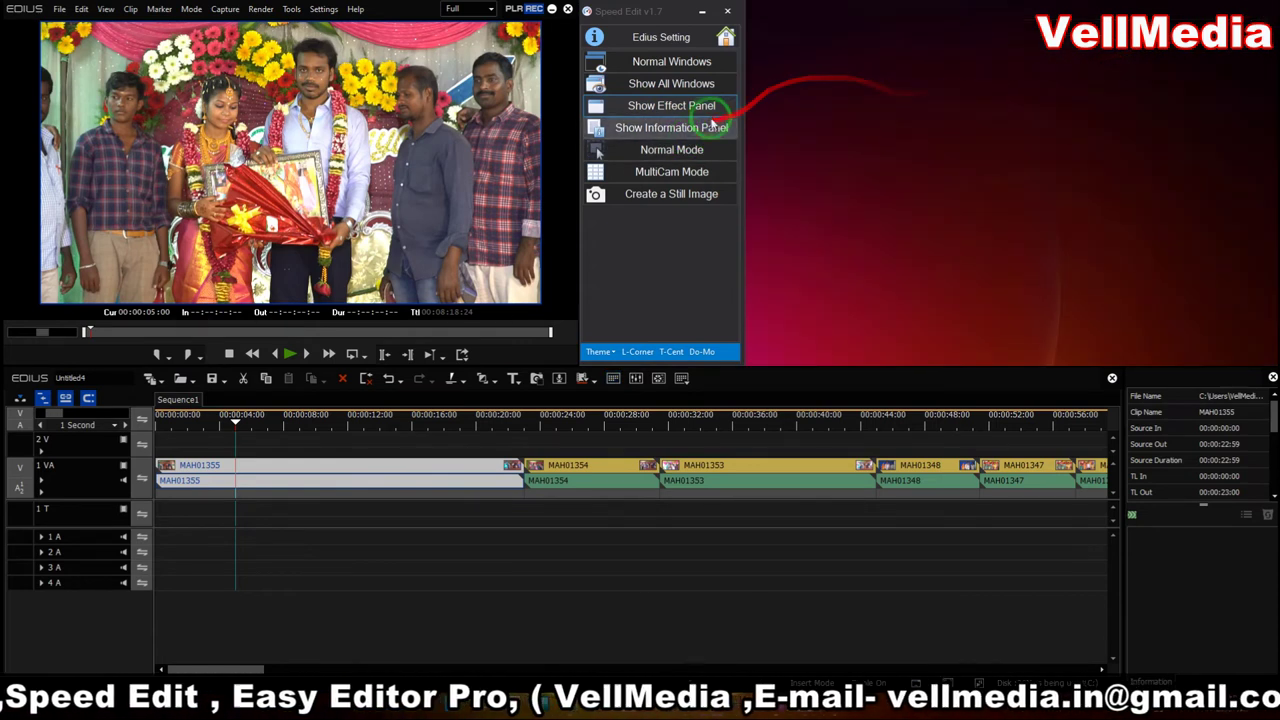
pyautogui.click(710, 106)
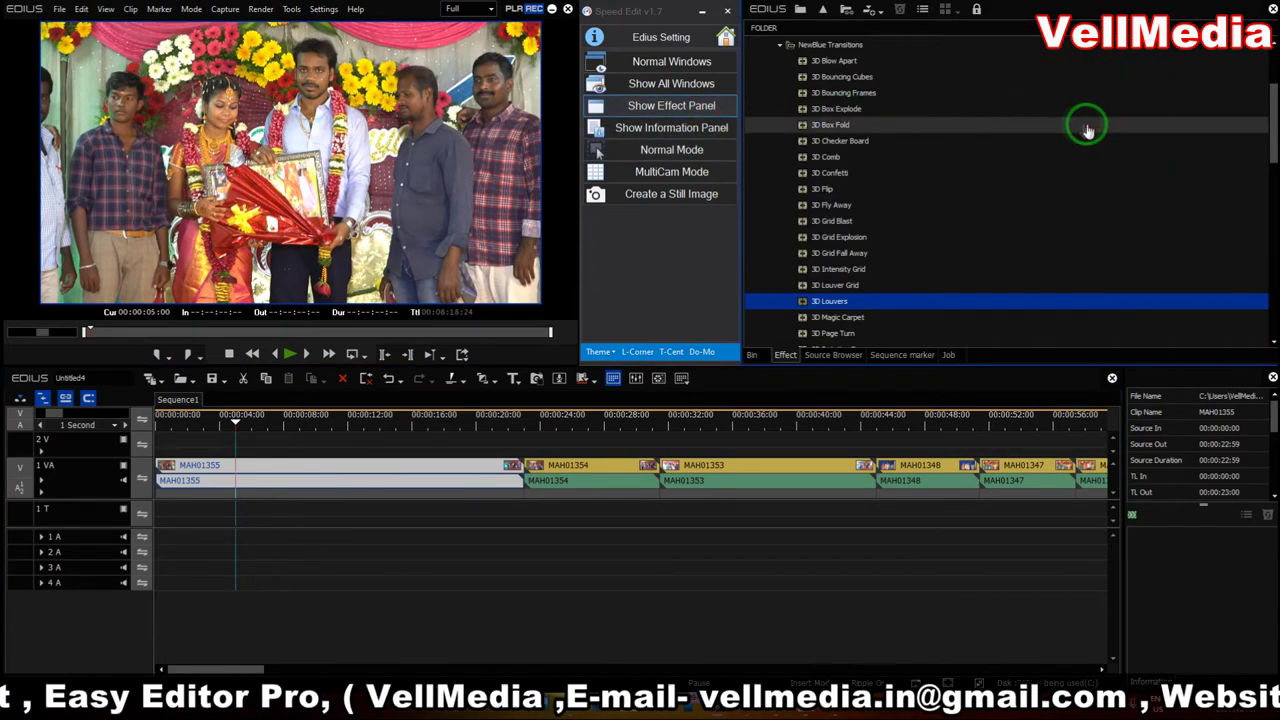
pyautogui.click(1272, 377)
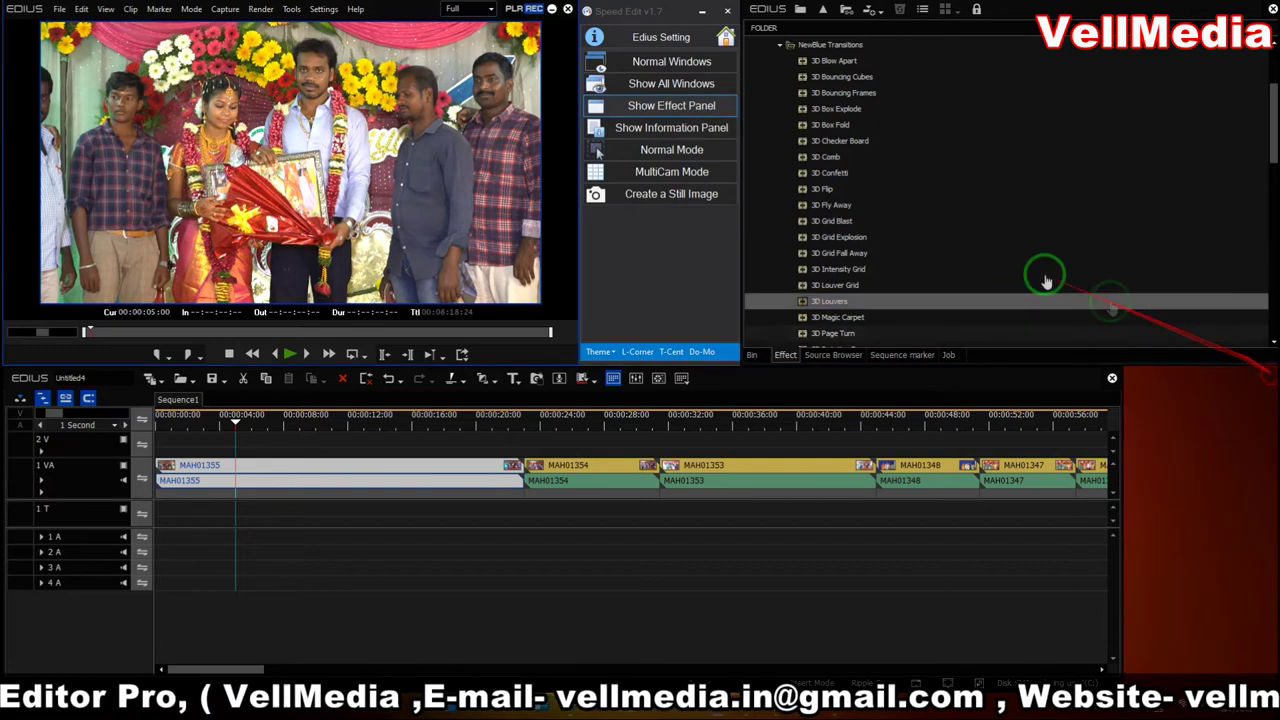
pyautogui.click(700, 140)
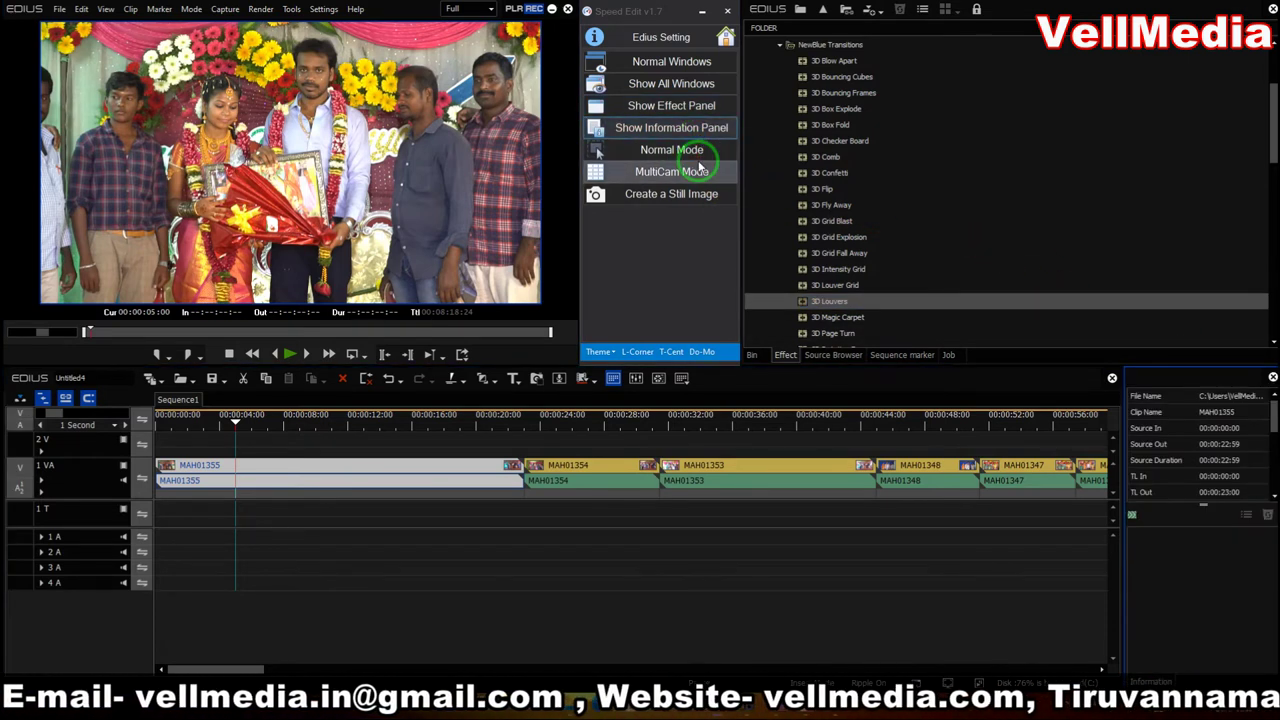
pyautogui.click(704, 156)
pyautogui.click(657, 171)
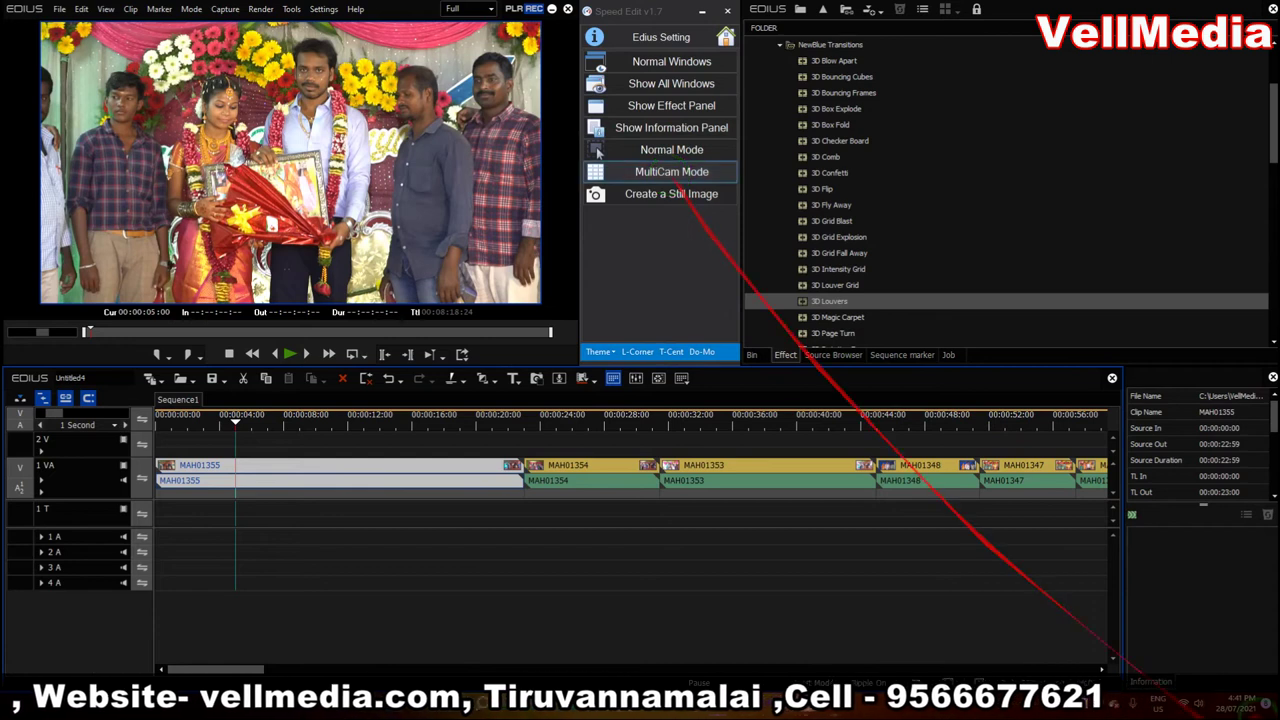
# Step: Capture a still of the current frame and scroll through the Bin's clip thumbnails
pyautogui.click(1066, 703)
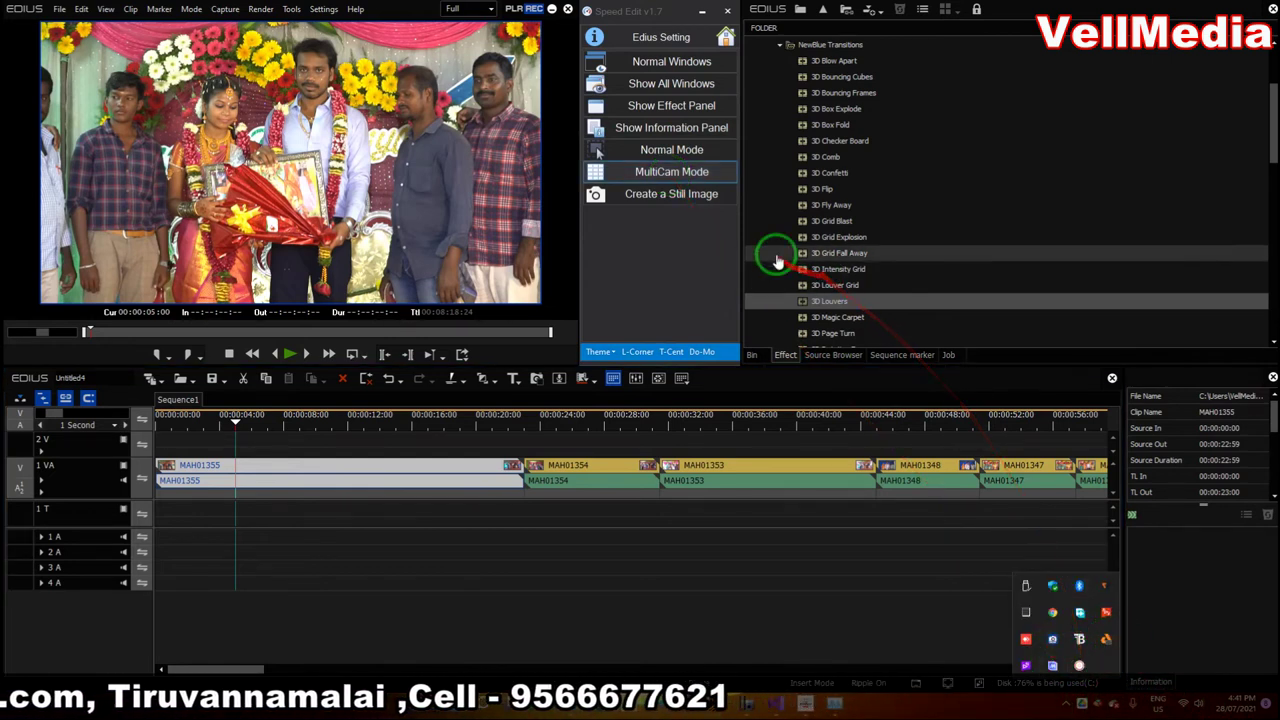
pyautogui.click(672, 250)
pyautogui.click(655, 205)
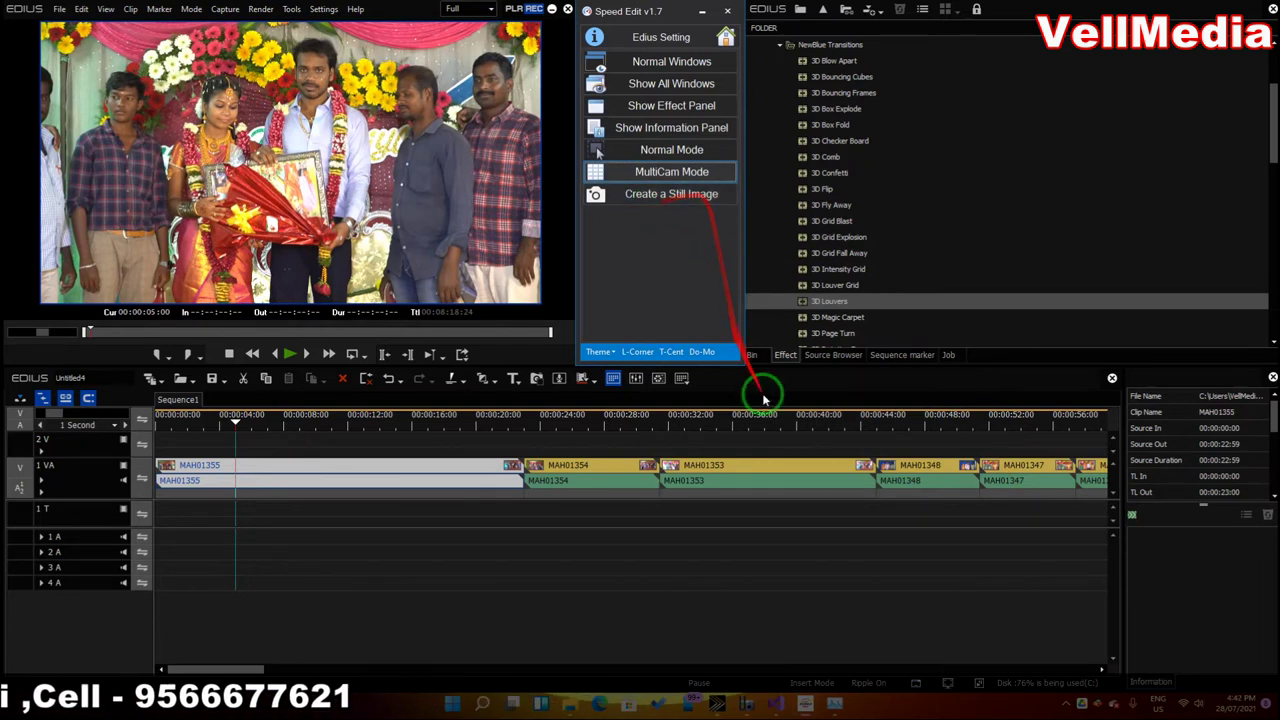
pyautogui.click(755, 355)
pyautogui.scroll(-2, 930, 170)
pyautogui.scroll(-2, 960, 140)
# Step: Capture stills Still0728_00000 and Still0728_00001, the second from the frame at 00:00:18:08
pyautogui.click(1006, 188)
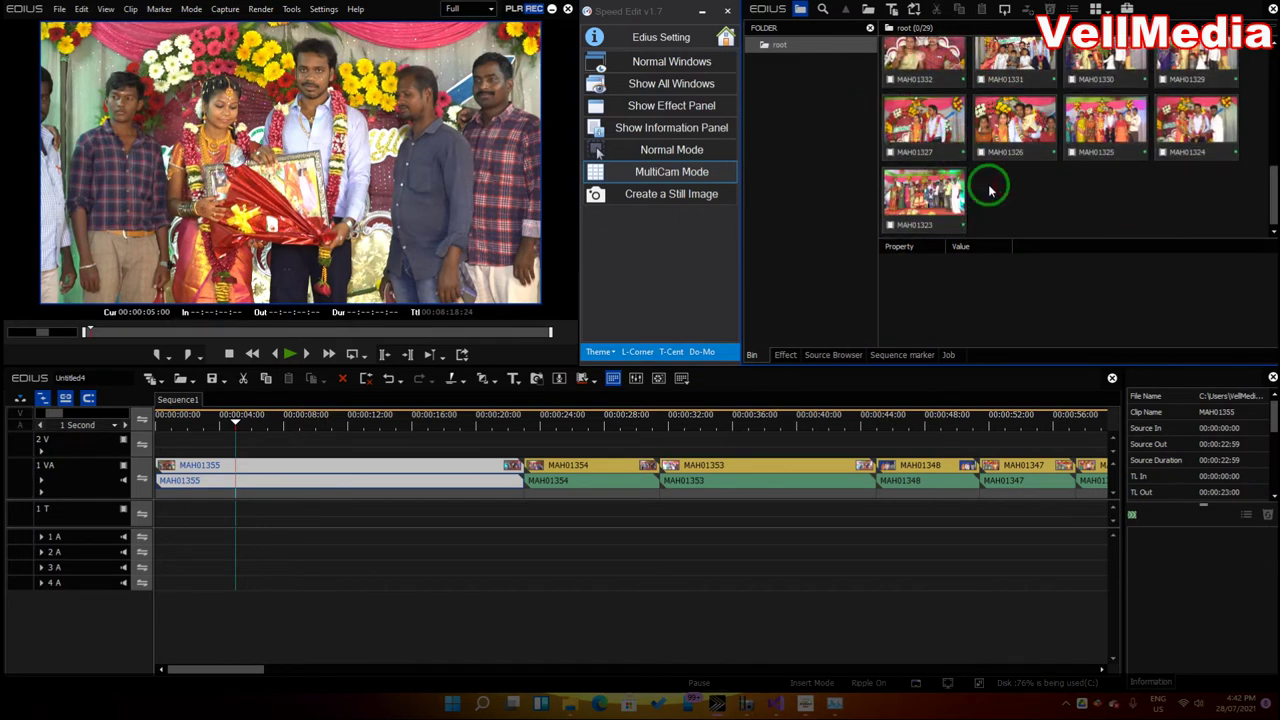
pyautogui.click(660, 200)
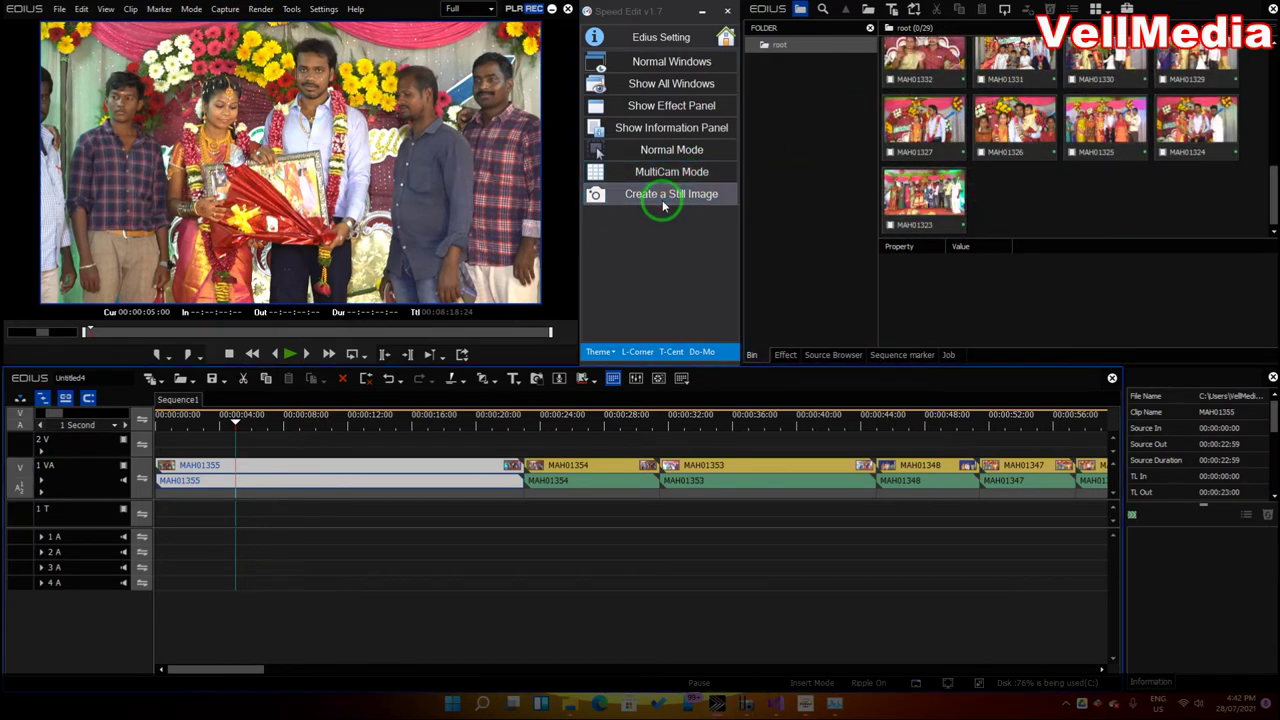
pyautogui.click(449, 417)
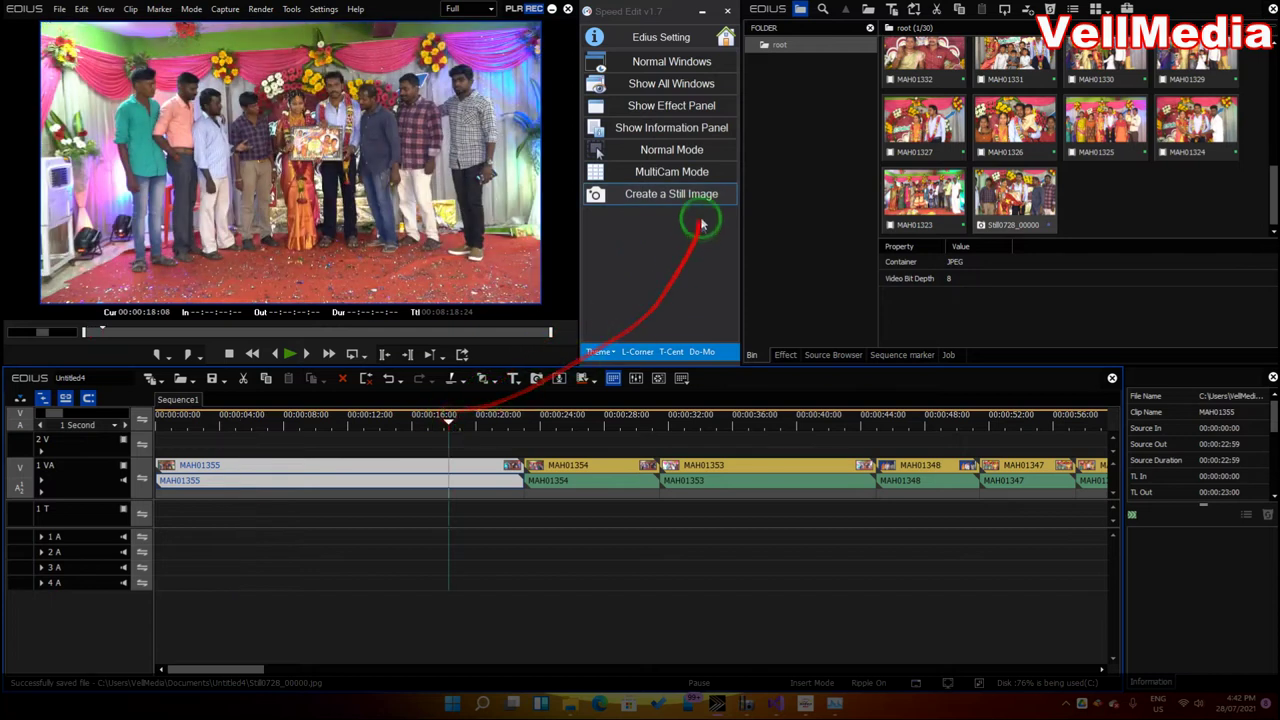
pyautogui.click(700, 194)
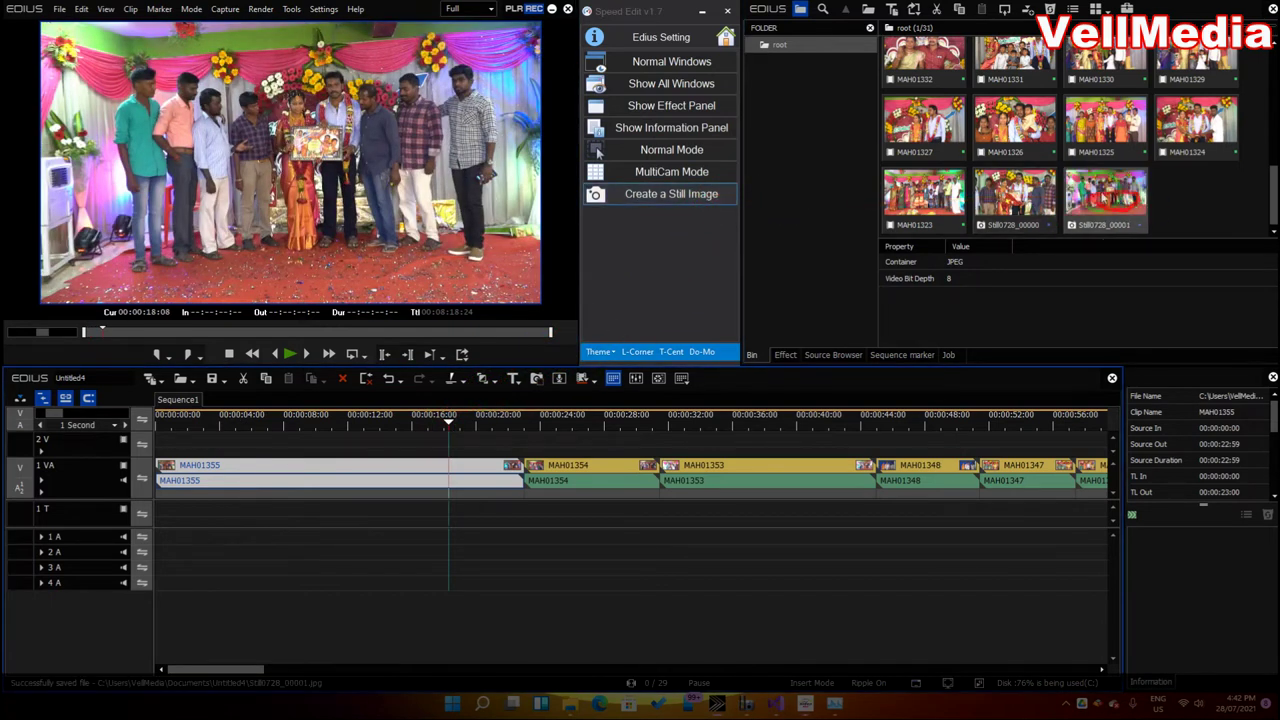
pyautogui.click(726, 38)
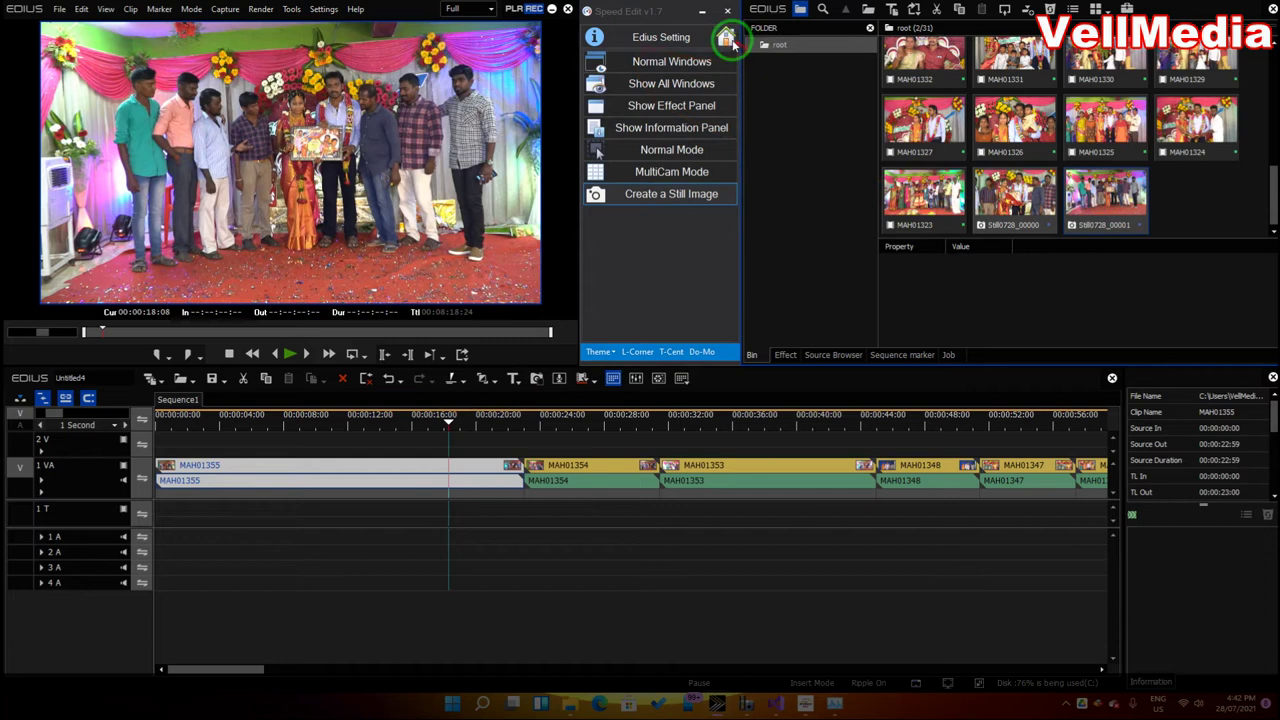
# Step: Preview the sequence from its start with Media Control: play, step one frame, fast-forward, resume normal speed
pyautogui.click(674, 162)
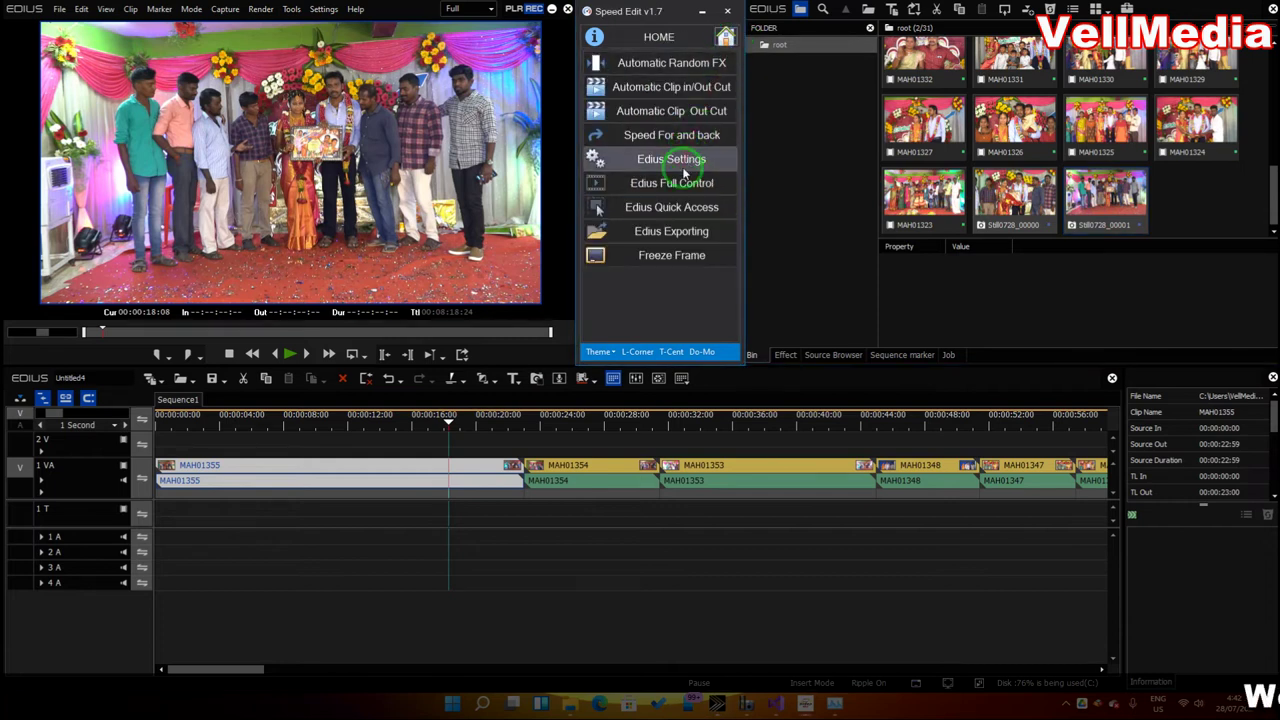
pyautogui.click(726, 38)
pyautogui.click(695, 188)
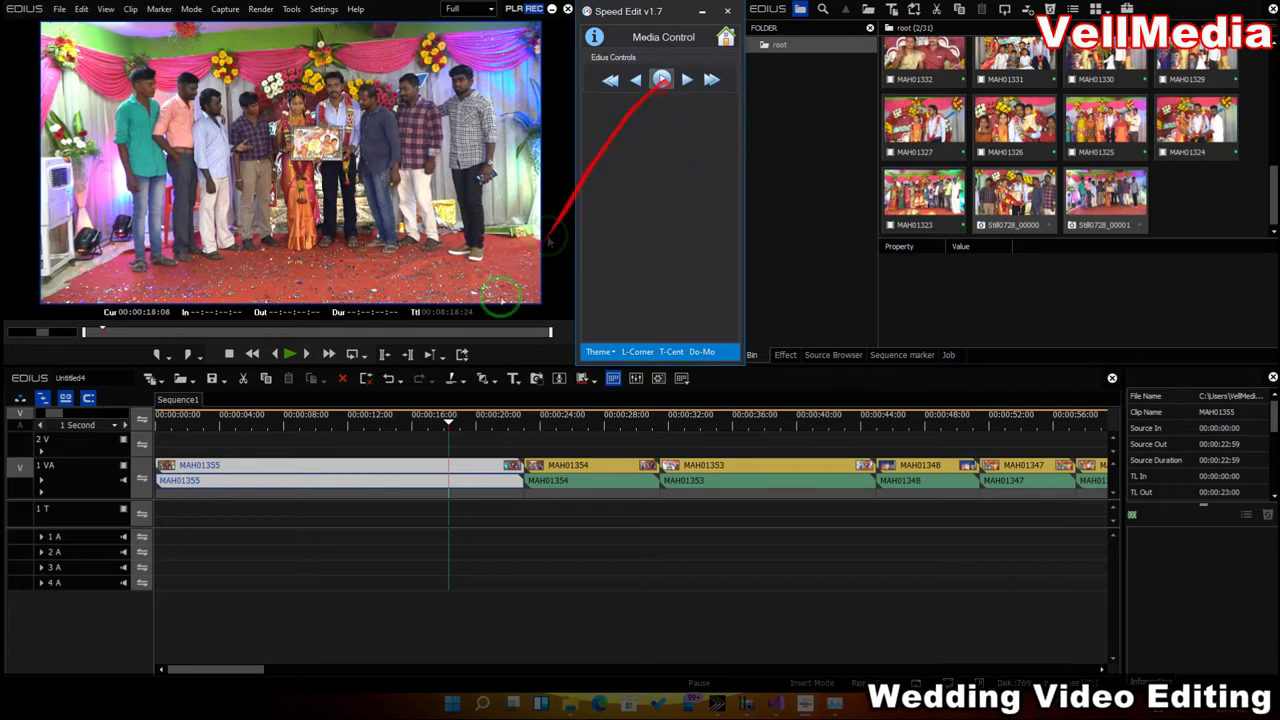
pyautogui.click(161, 416)
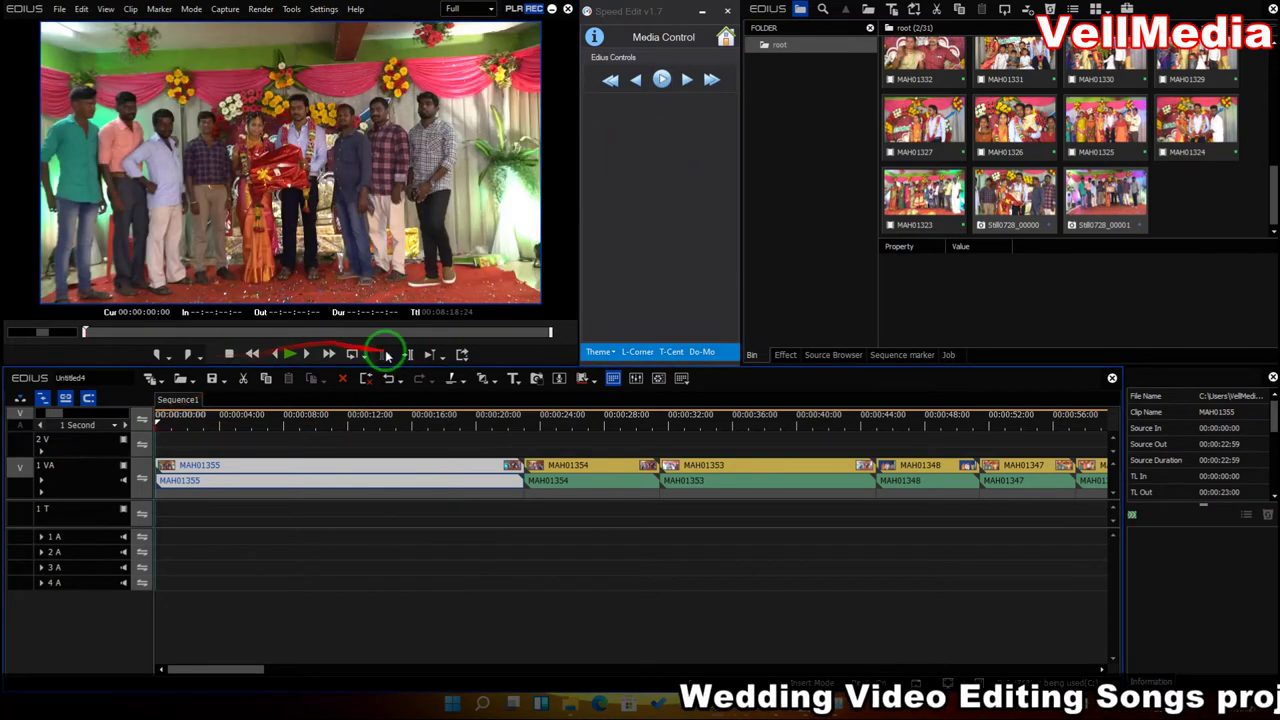
pyautogui.click(664, 80)
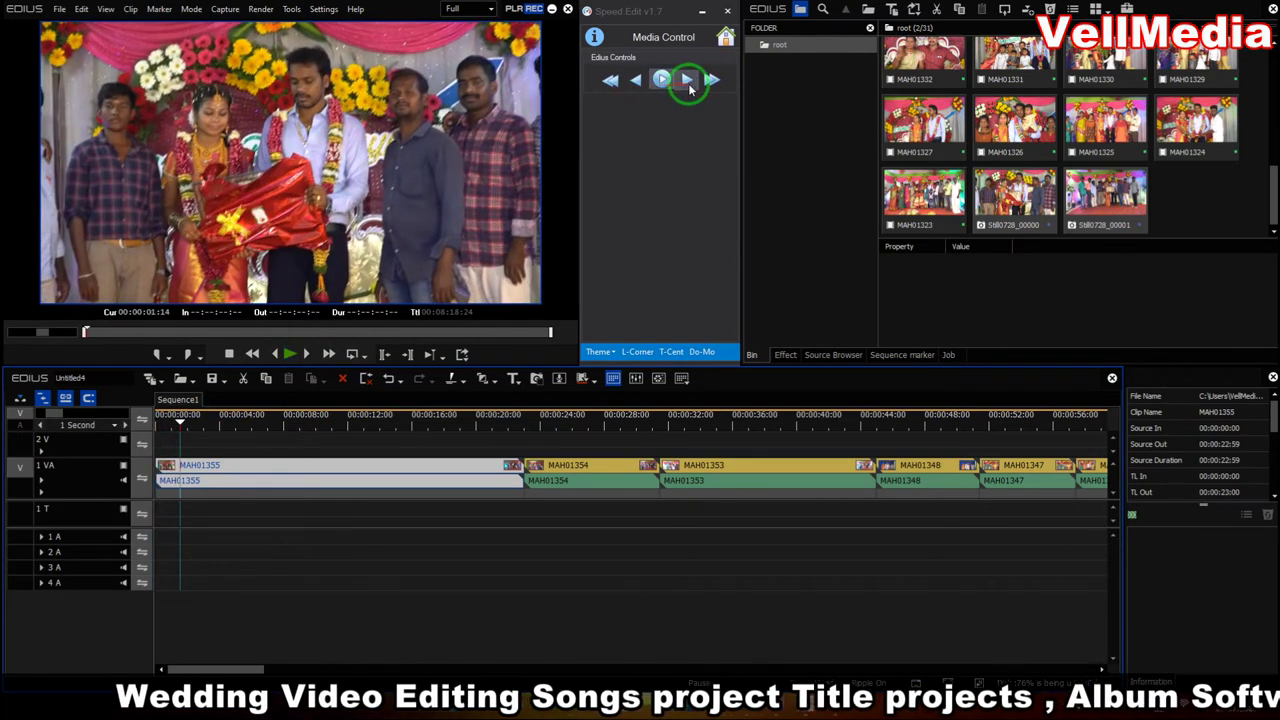
pyautogui.click(687, 80)
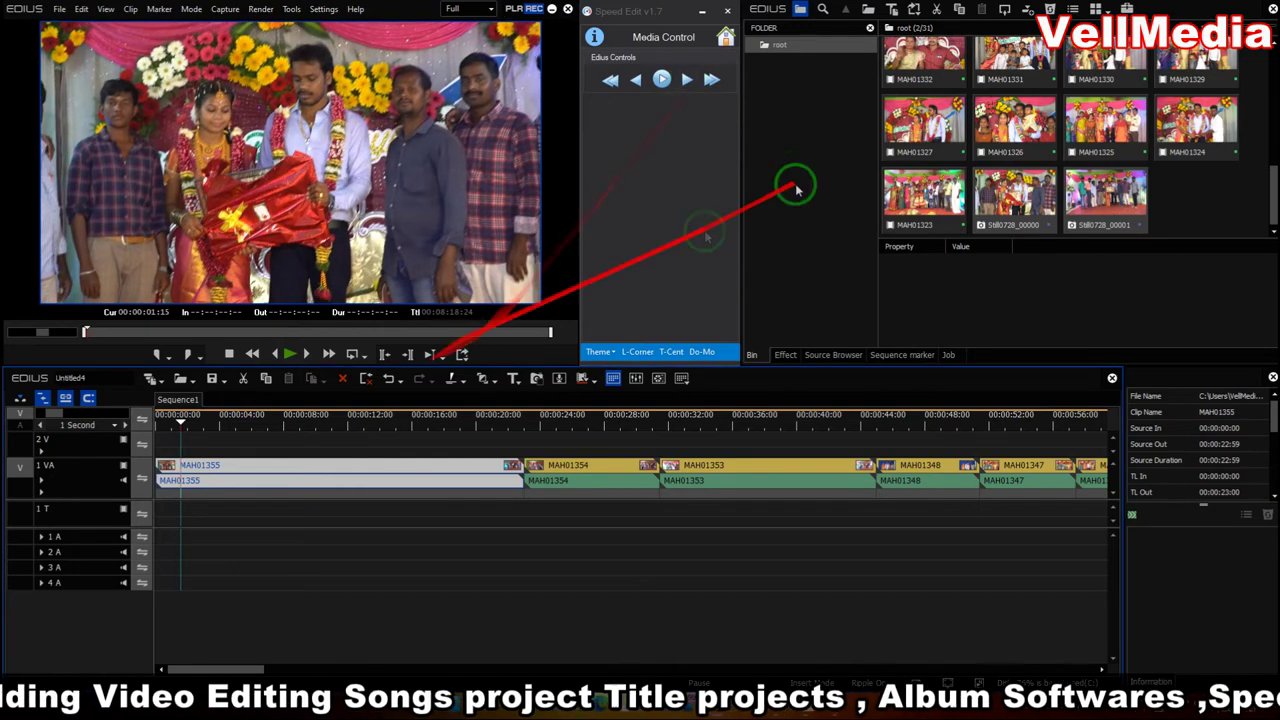
pyautogui.click(711, 80)
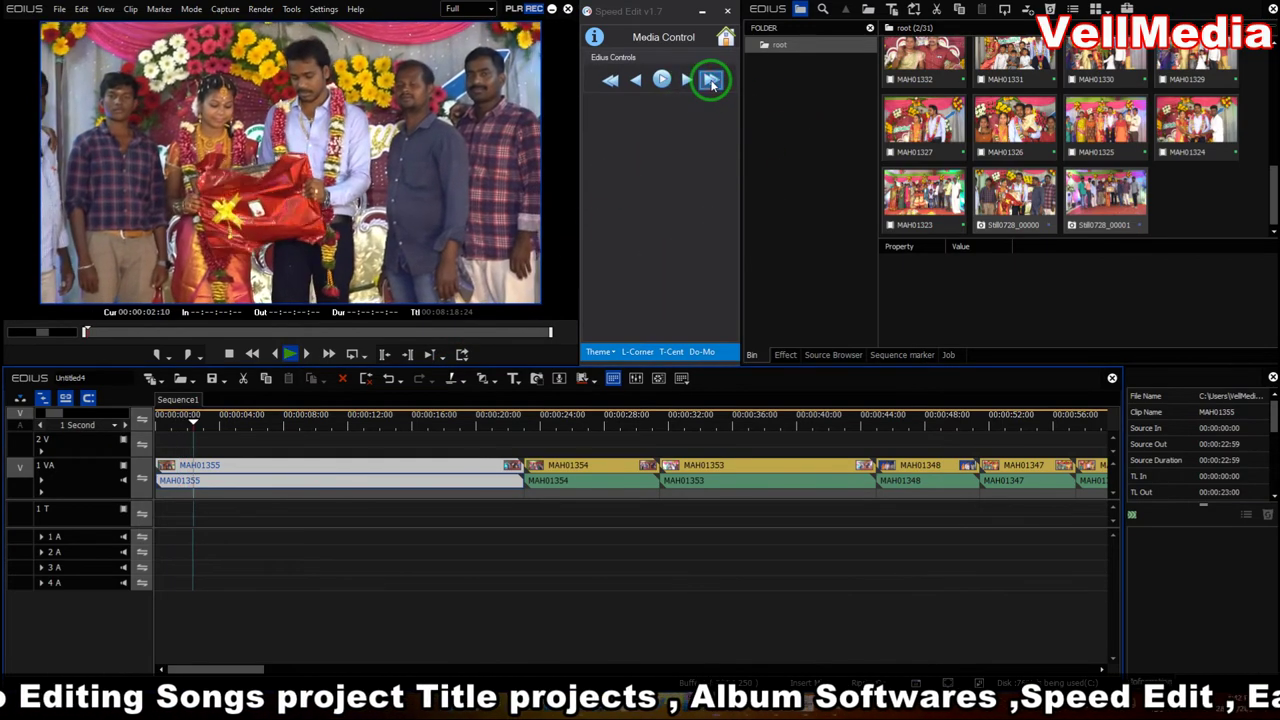
pyautogui.click(663, 81)
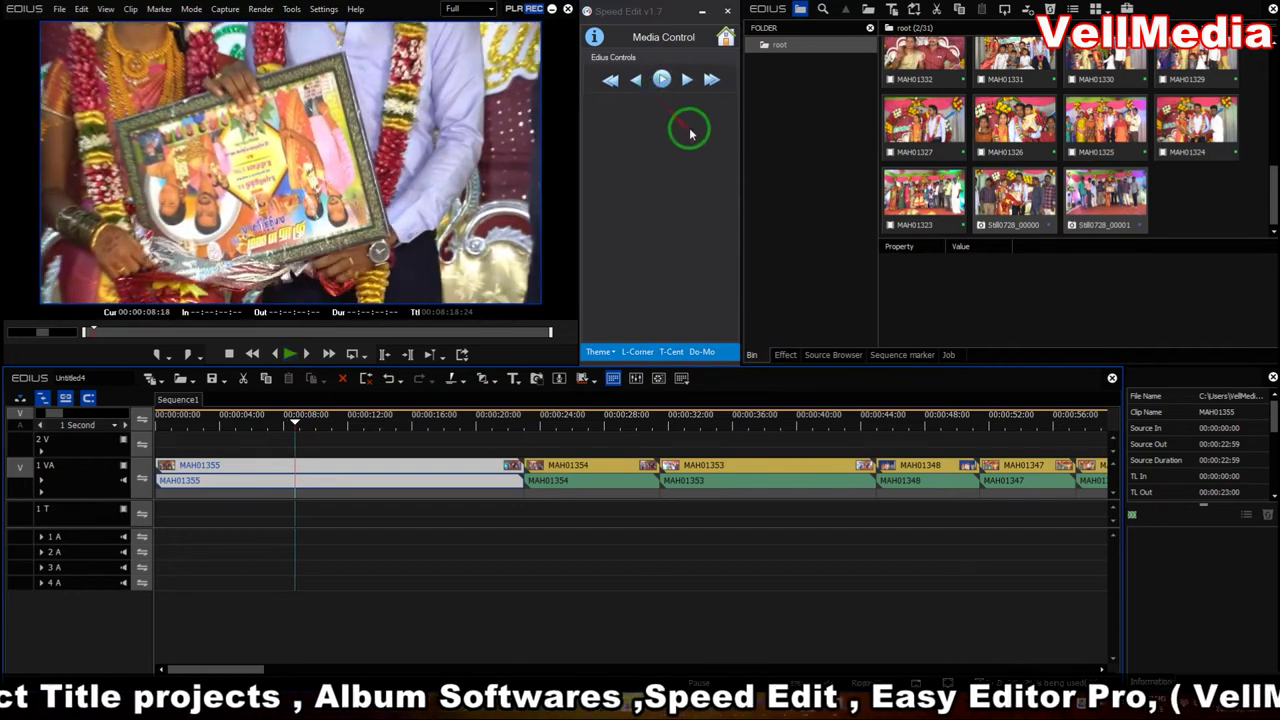
# Step: Stop the sequence playback, then load bin clip MAH01347 into the player and play it
pyautogui.scroll(5, 982, 157)
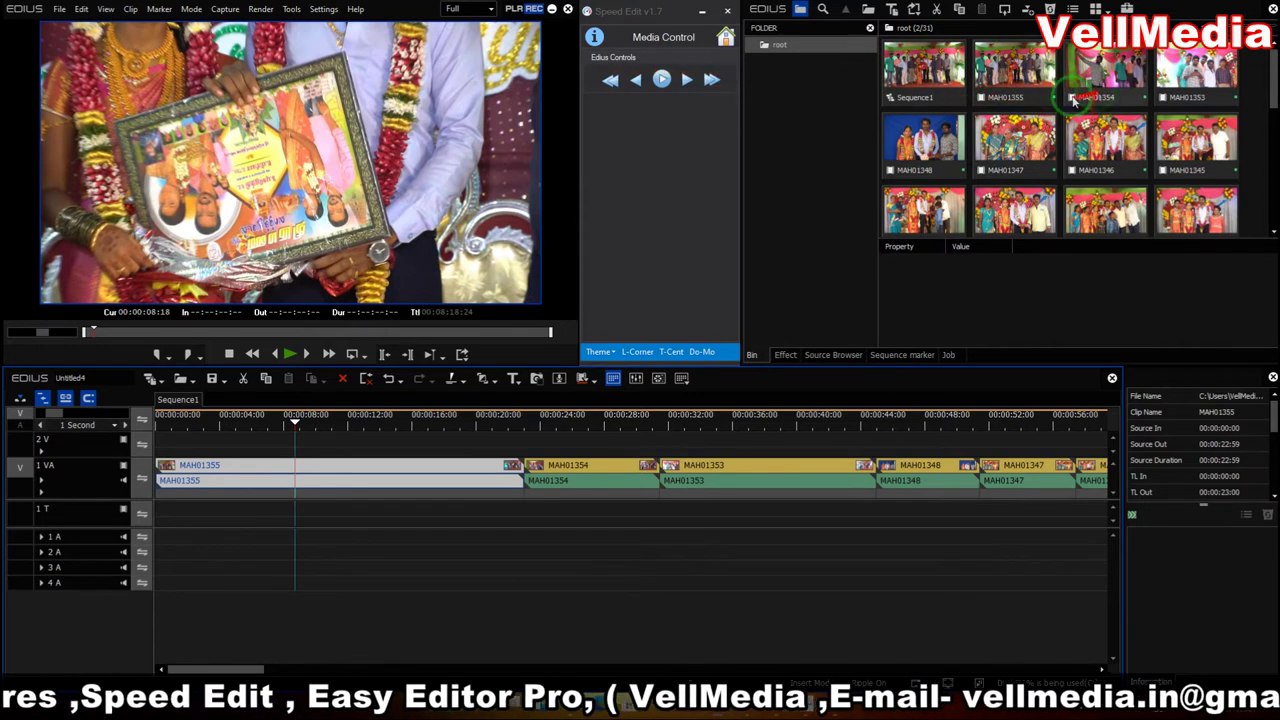
pyautogui.click(288, 356)
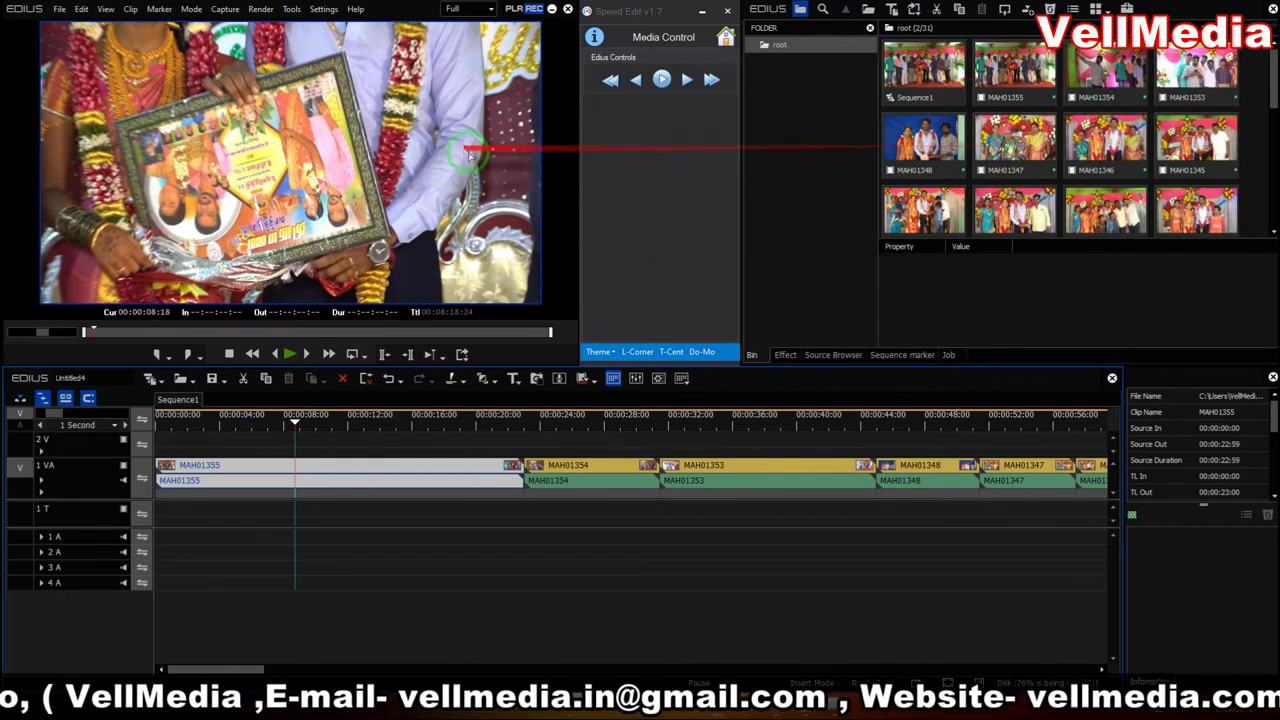
pyautogui.click(1105, 145)
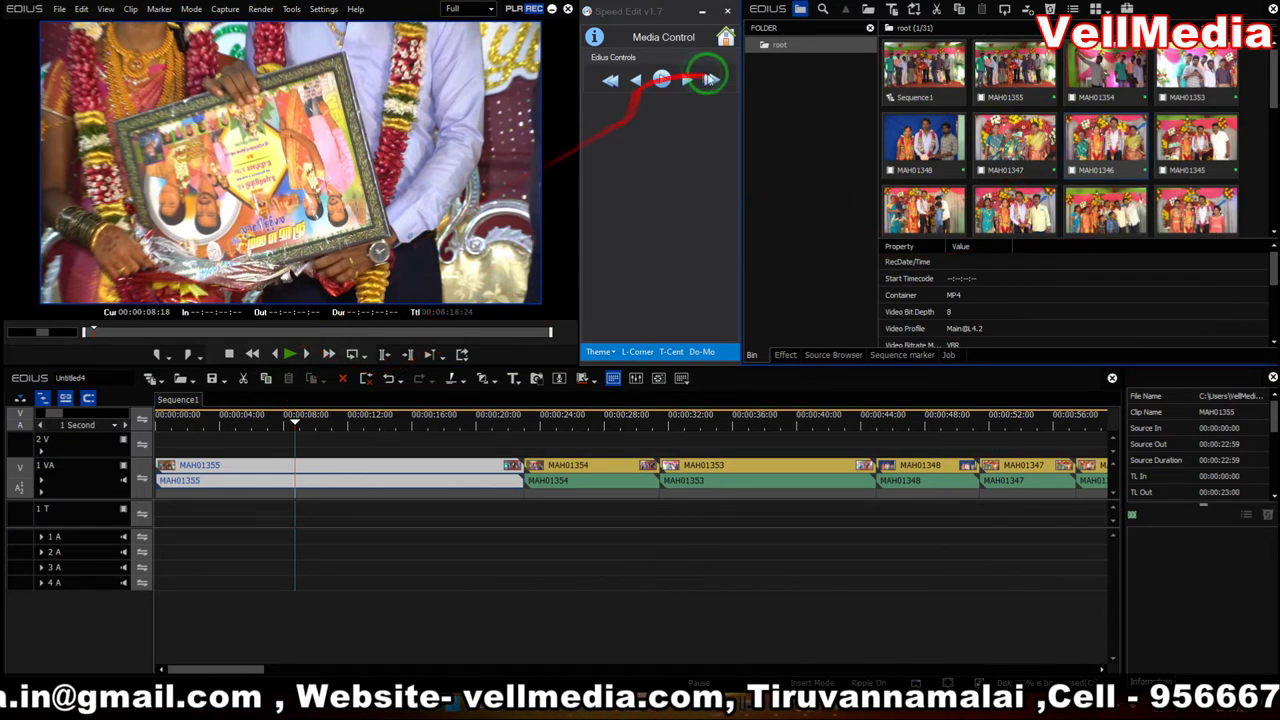
pyautogui.doubleClick(993, 155)
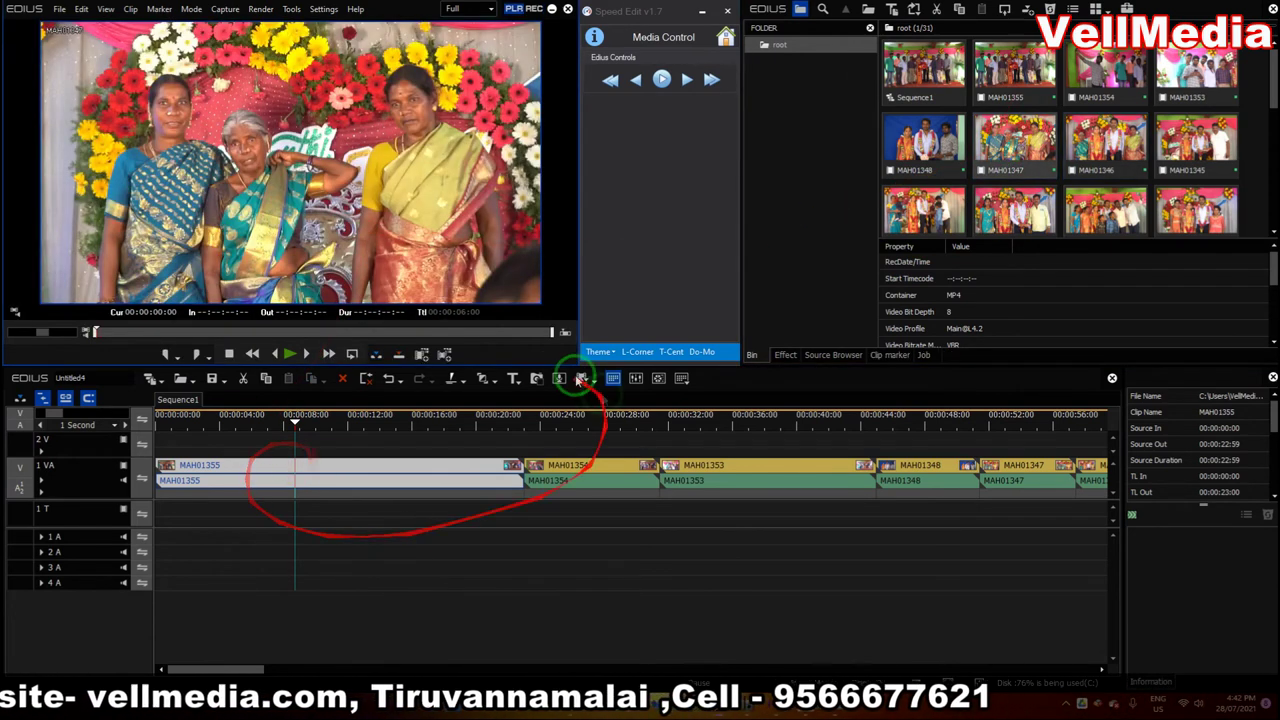
pyautogui.click(663, 80)
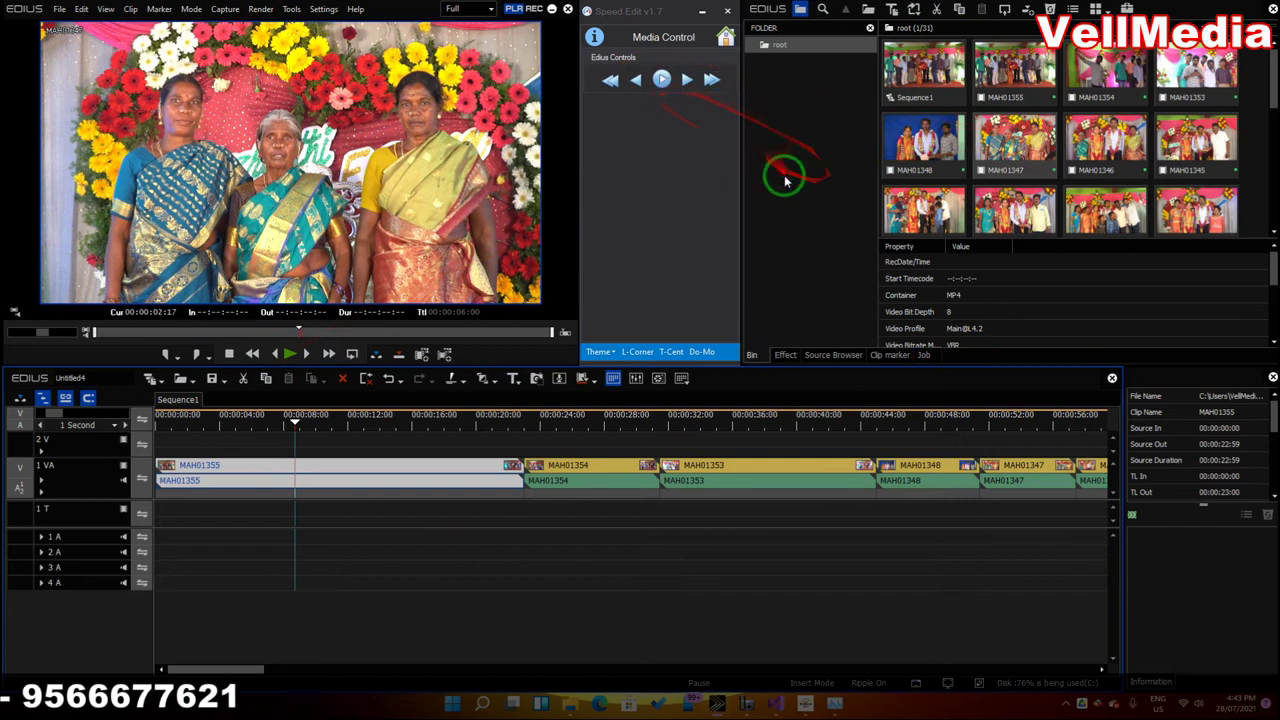
# Step: Switch the Speed Edit panel to its Edius Quick Access project and clip tools
pyautogui.click(729, 38)
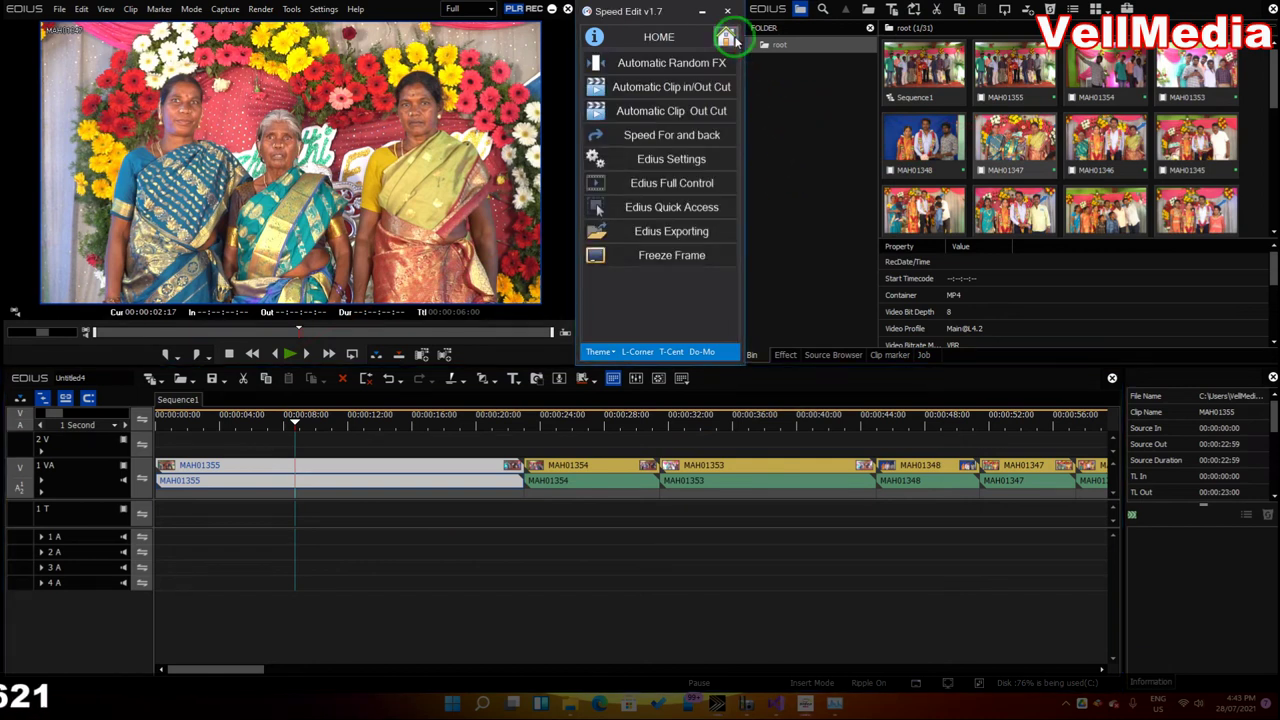
pyautogui.click(699, 257)
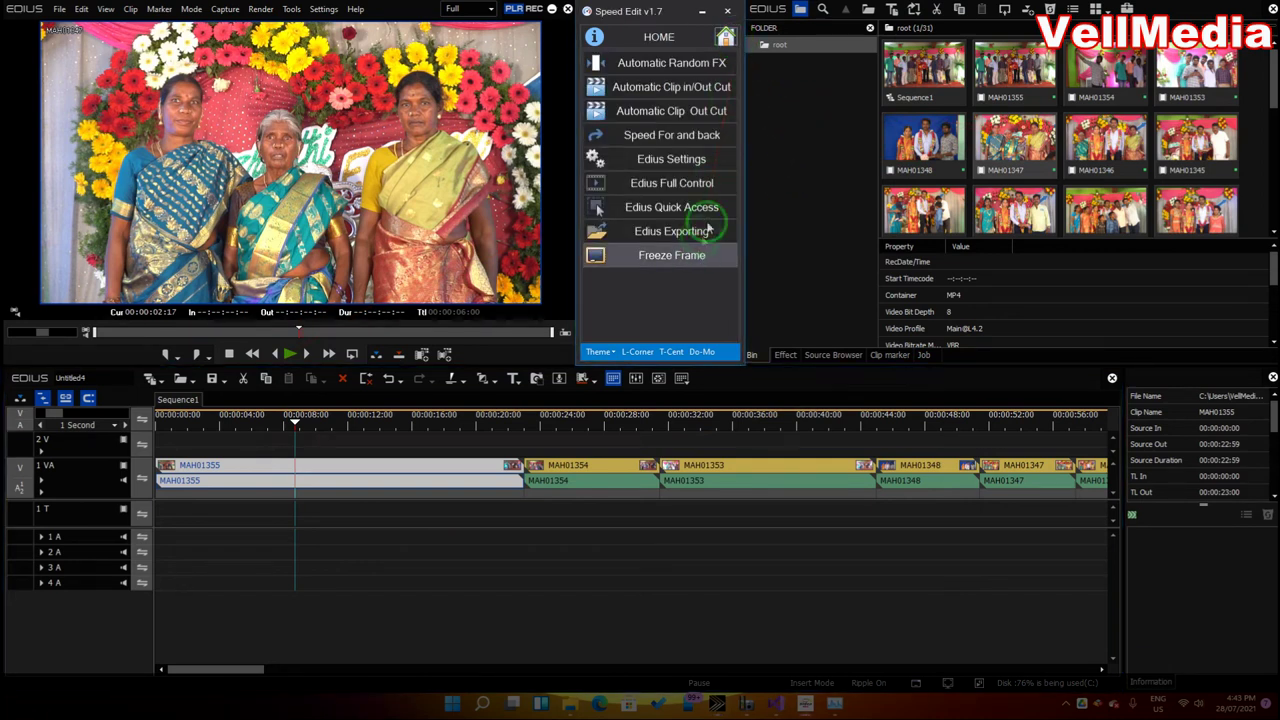
pyautogui.click(712, 213)
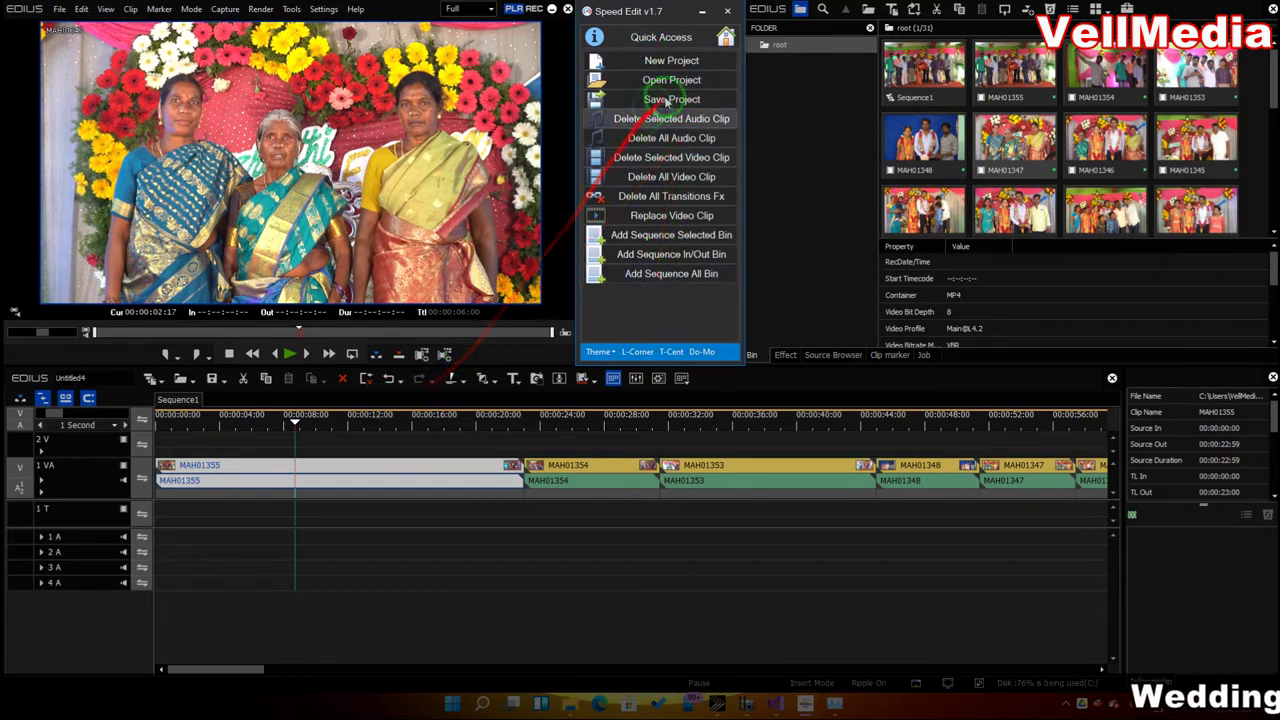
# Step: Try New Project and Open Project, dismissing both save prompts, then save the current project
pyautogui.click(705, 62)
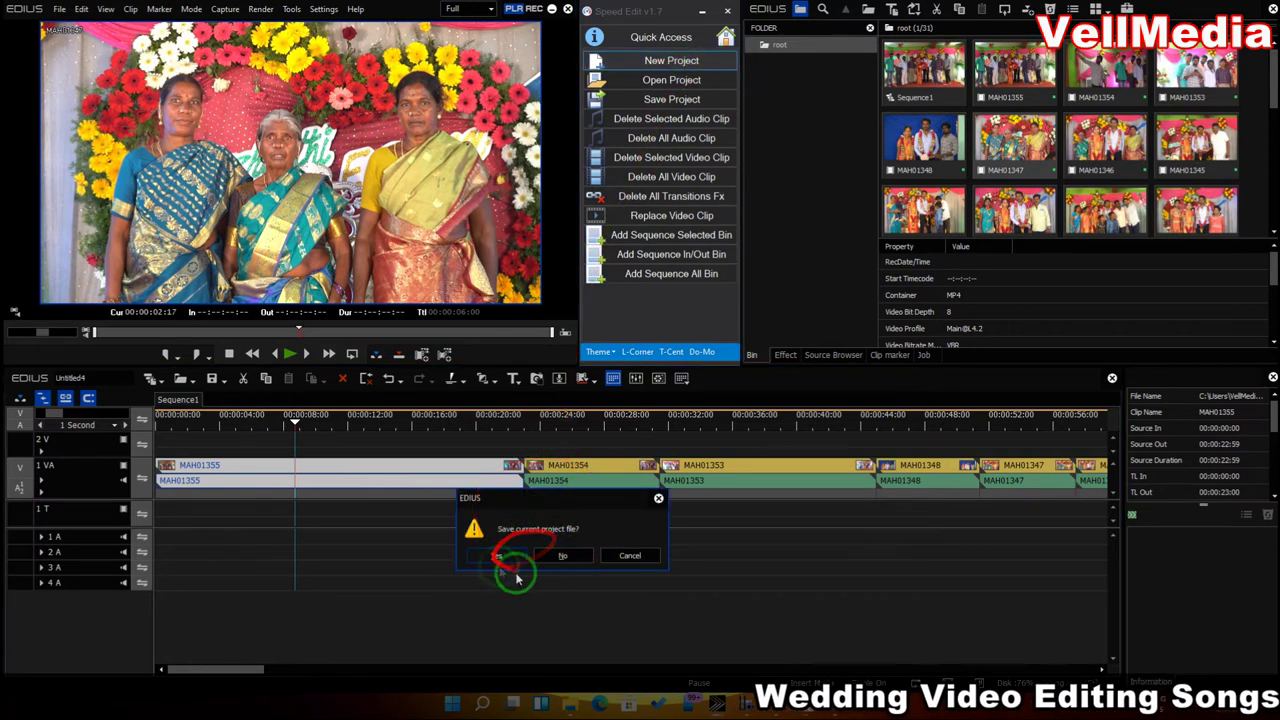
pyautogui.click(630, 557)
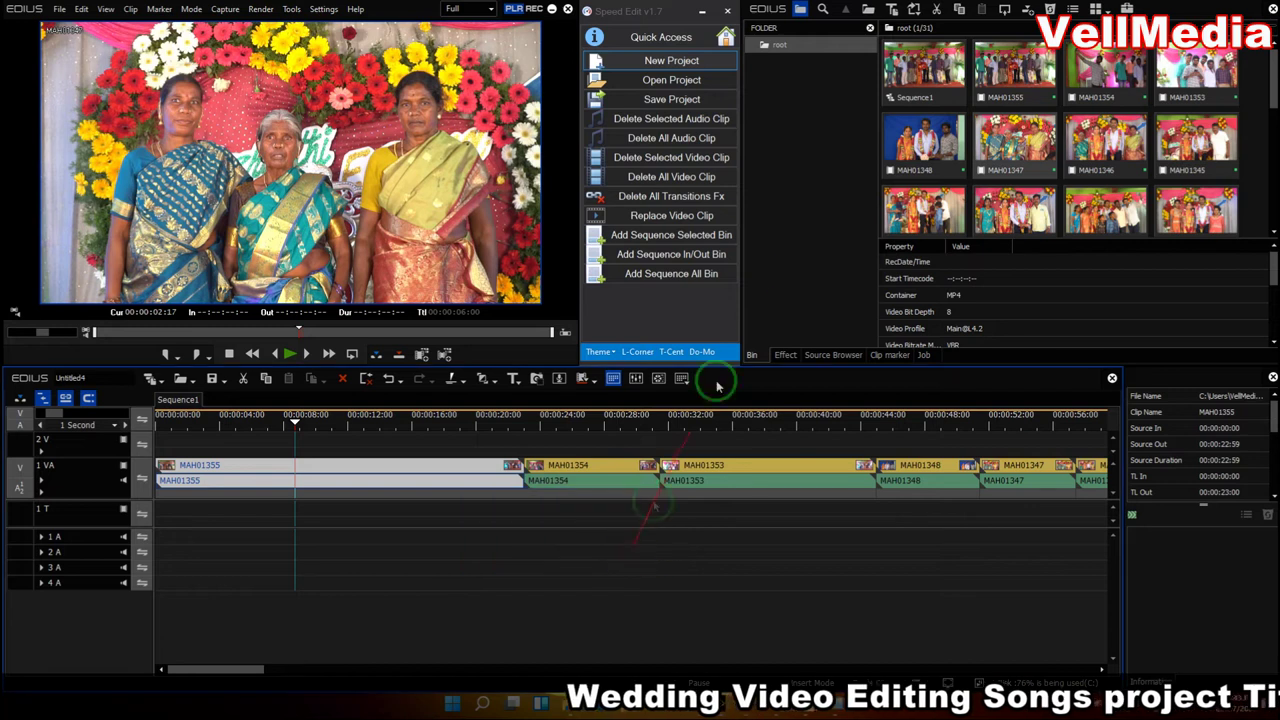
pyautogui.click(672, 80)
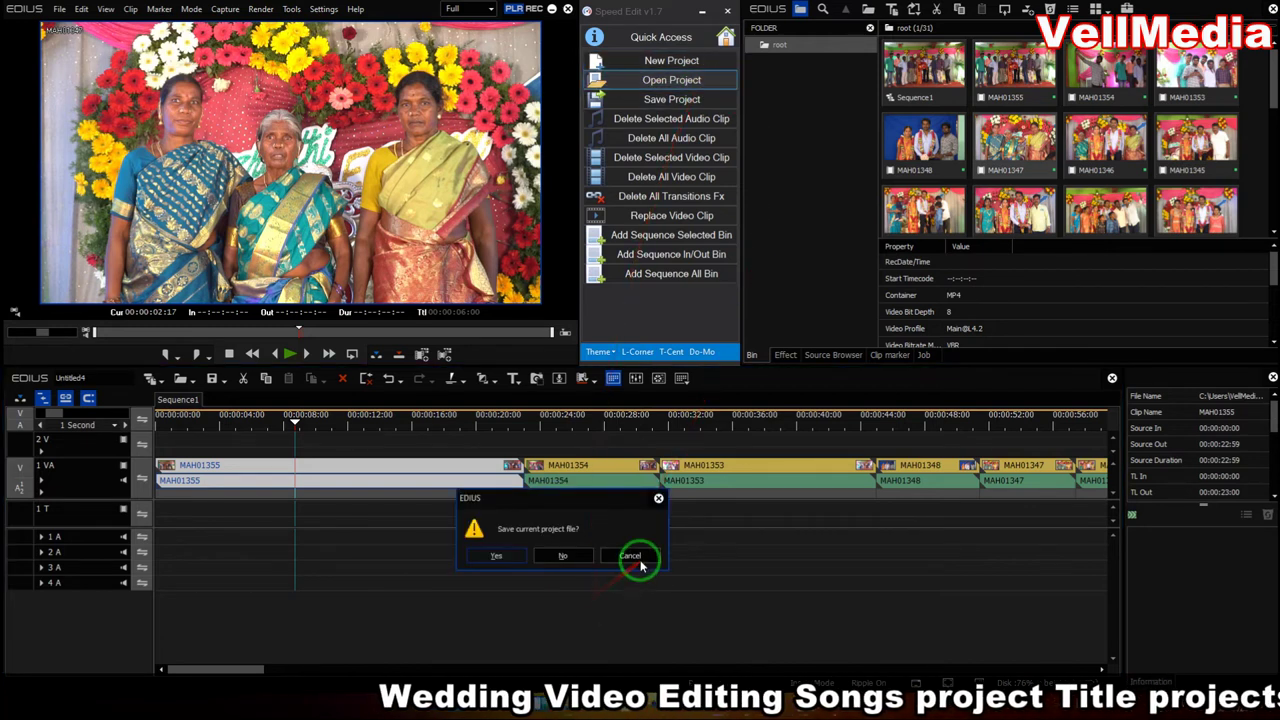
pyautogui.click(640, 557)
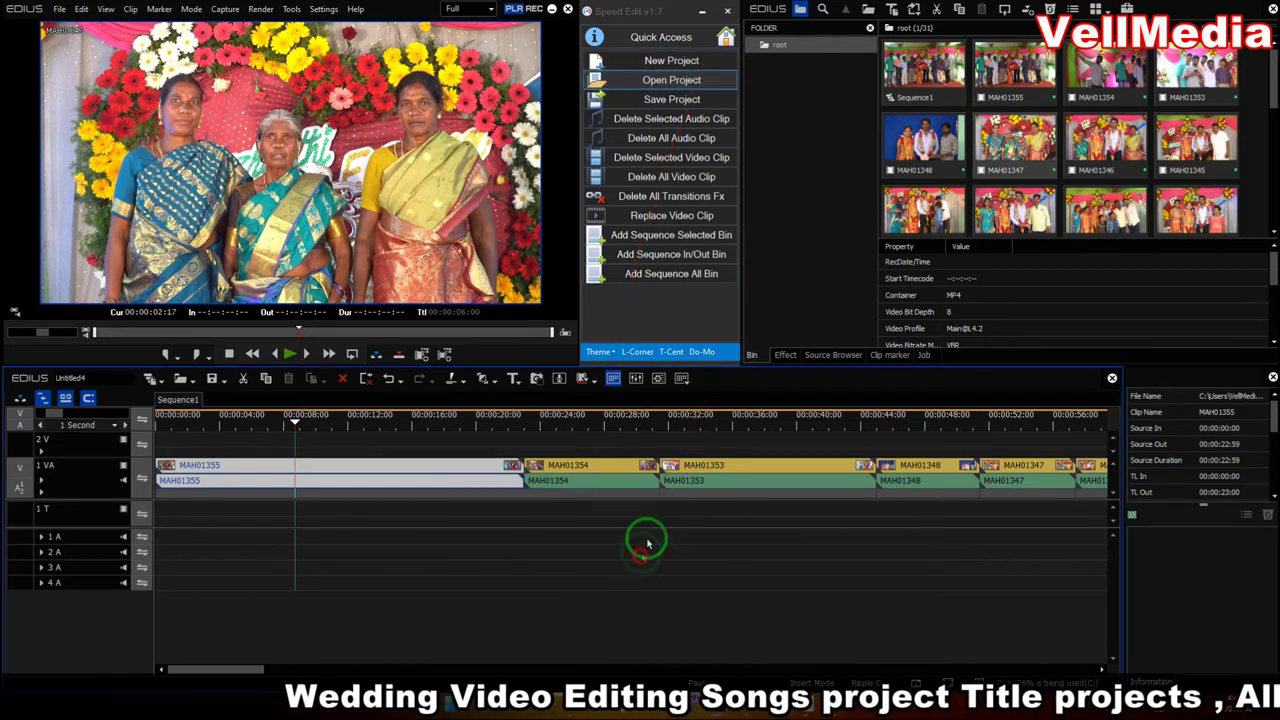
pyautogui.click(686, 99)
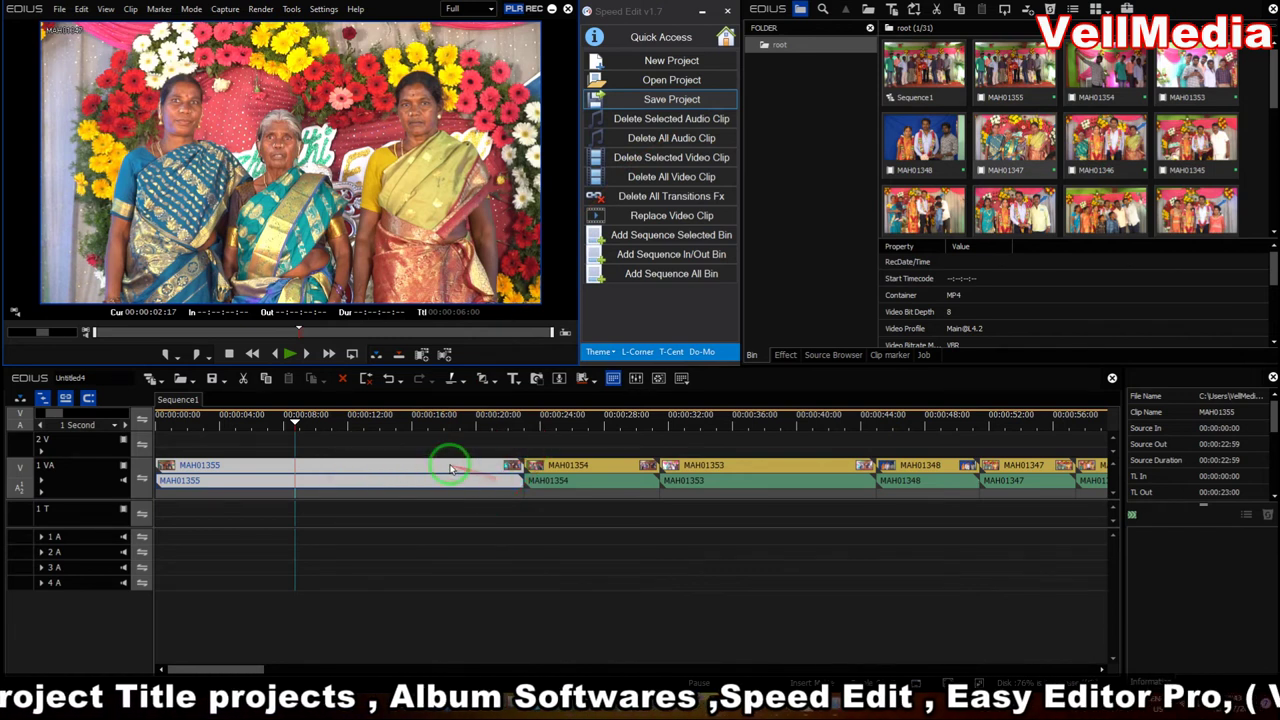
pyautogui.click(650, 120)
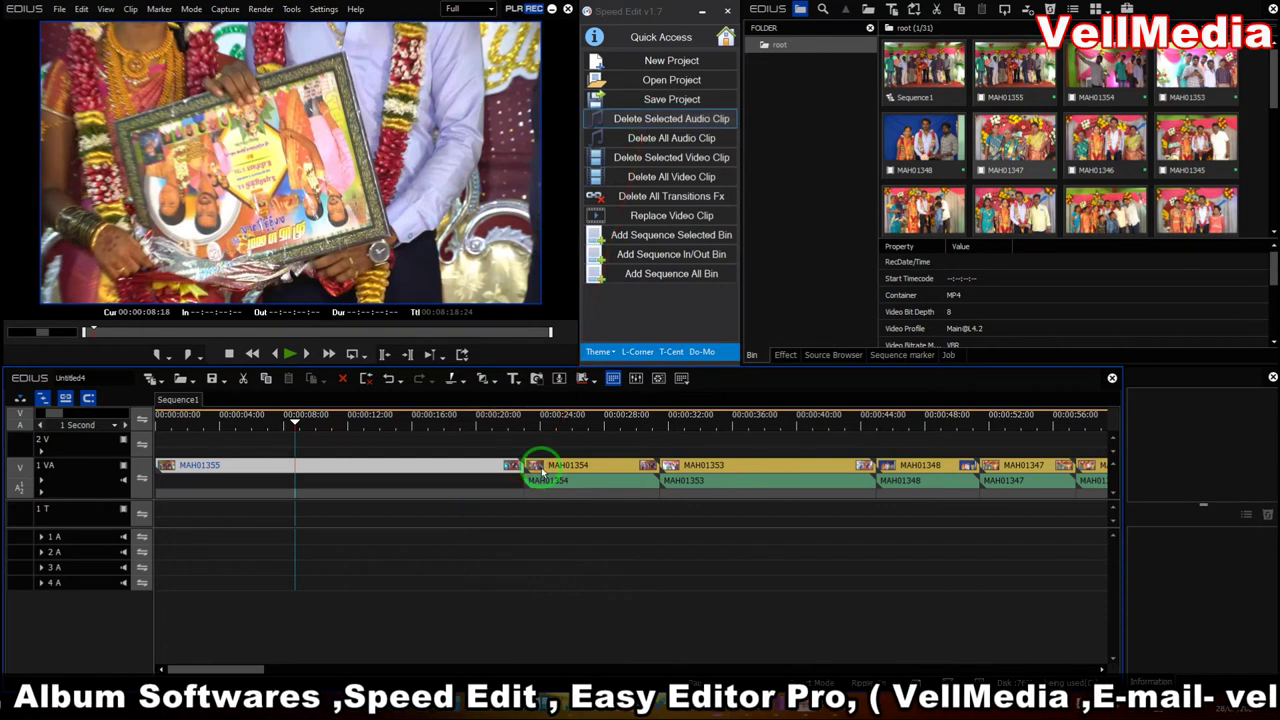
pyautogui.hotkey('ctrl', 'z')
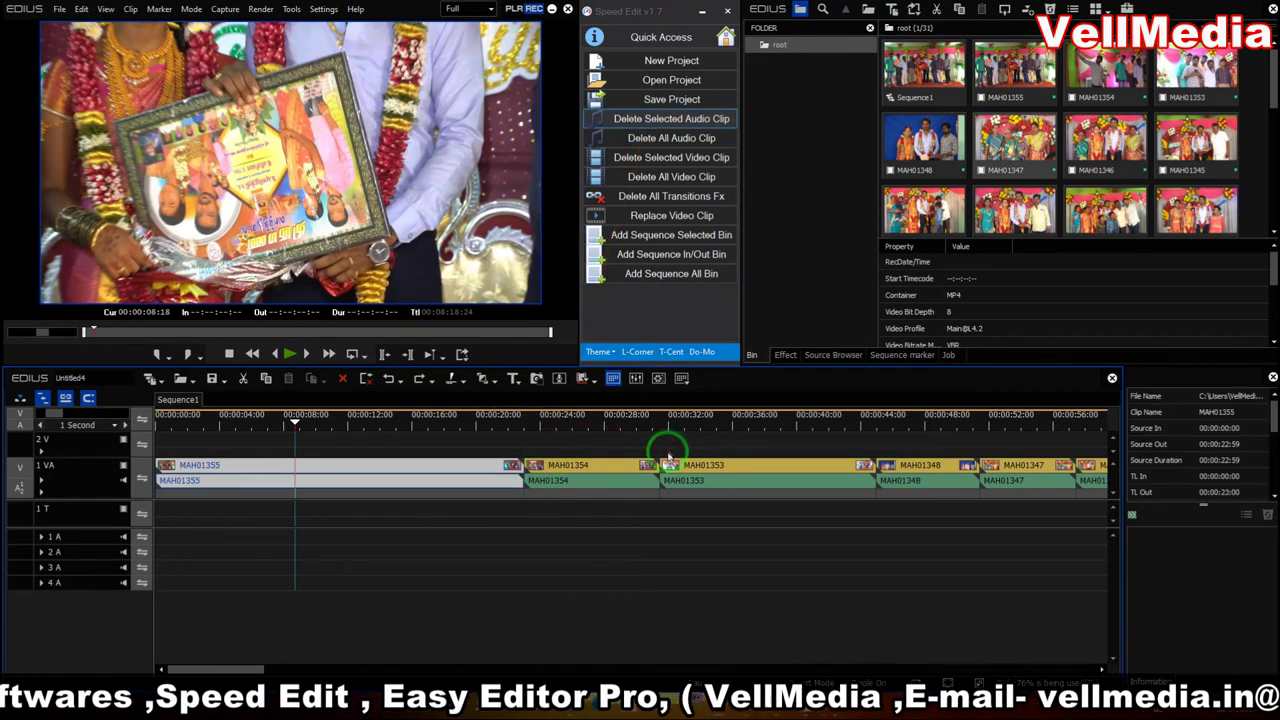
pyautogui.click(686, 119)
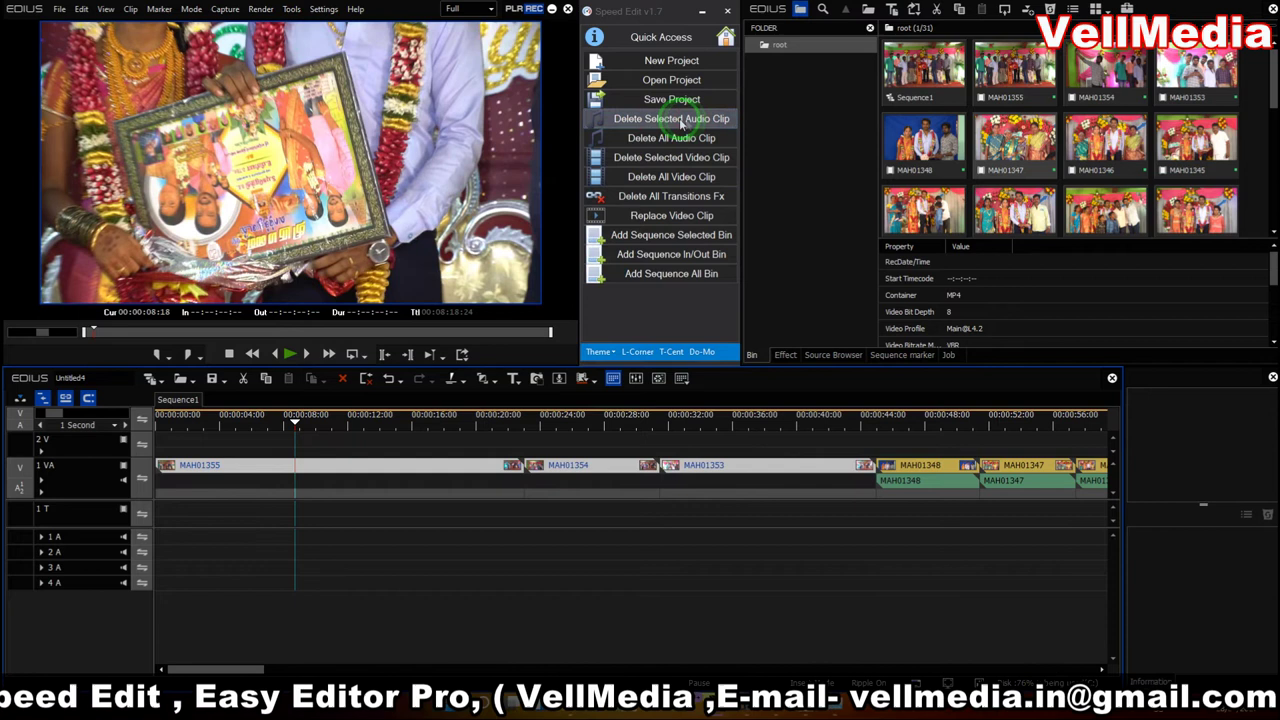
pyautogui.hotkey('ctrl', 'z')
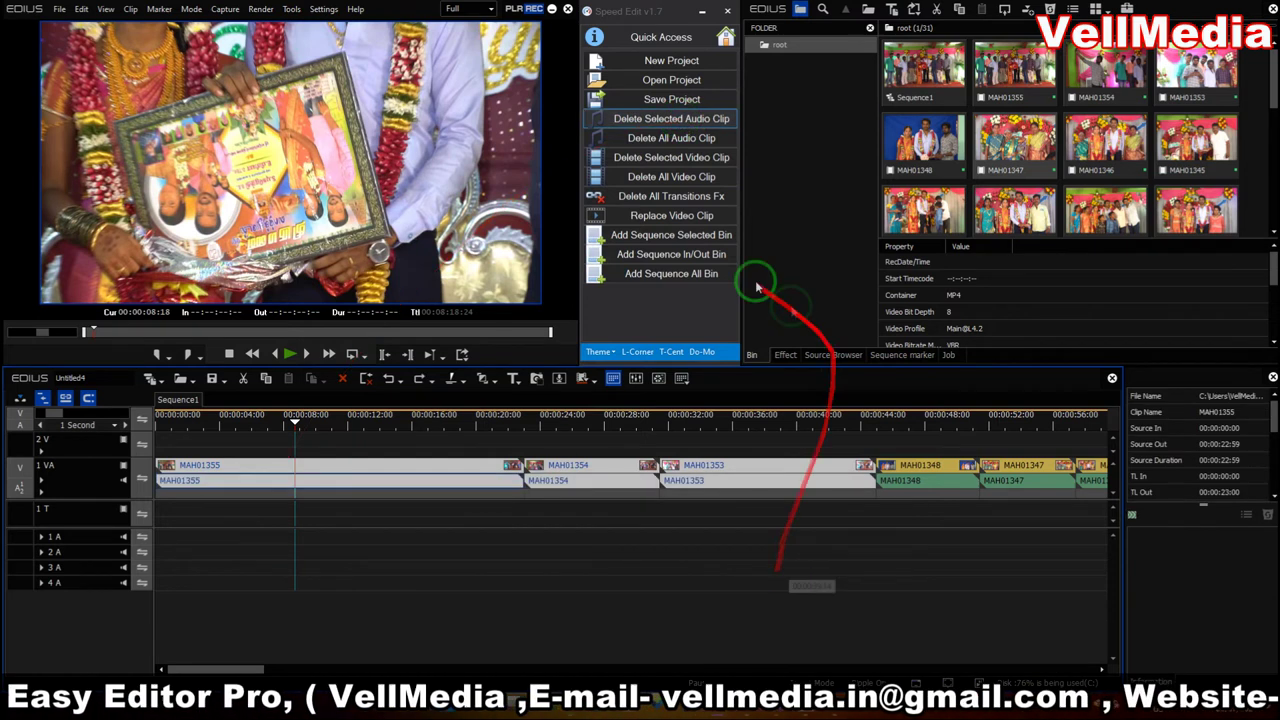
pyautogui.click(686, 147)
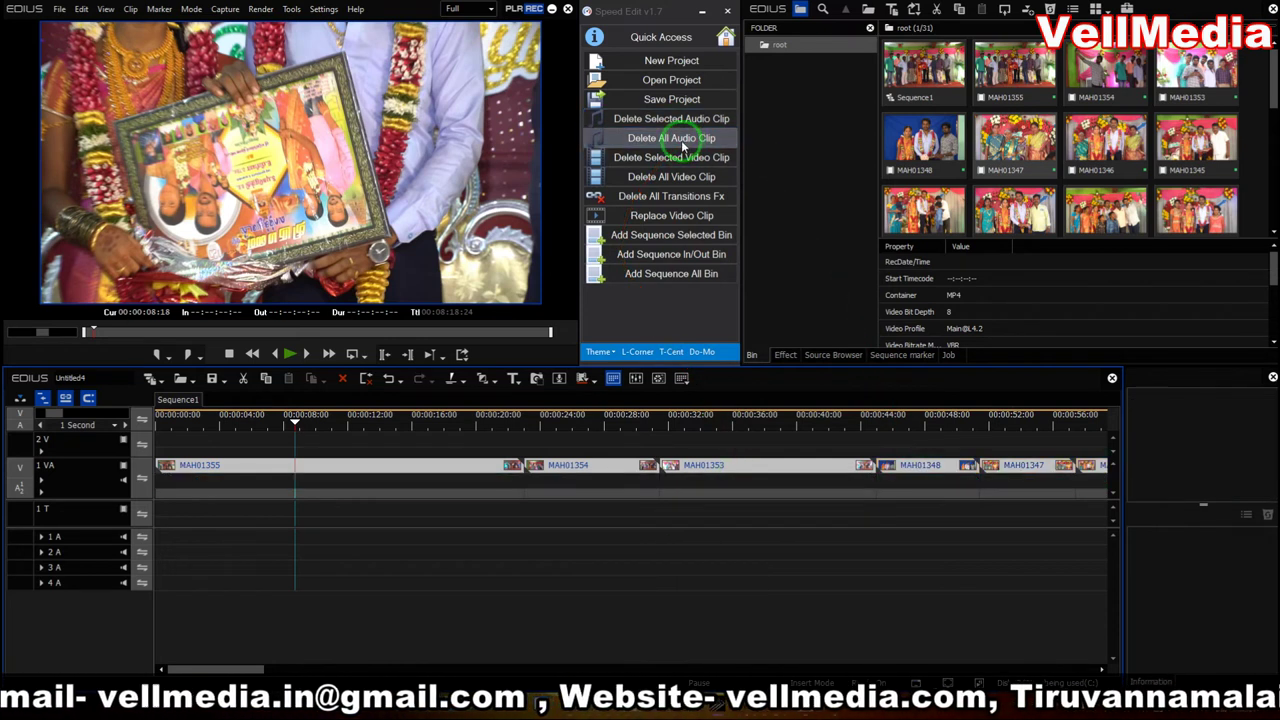
pyautogui.hotkey('ctrl', 'z')
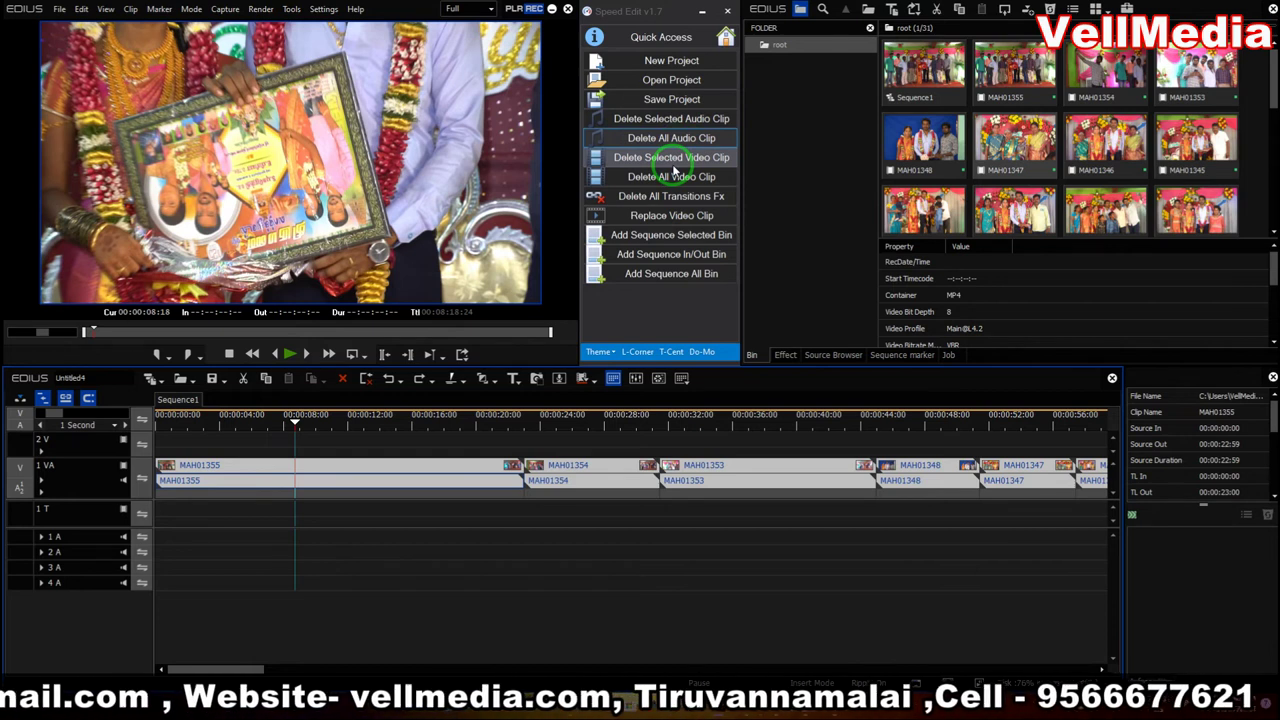
pyautogui.click(400, 452)
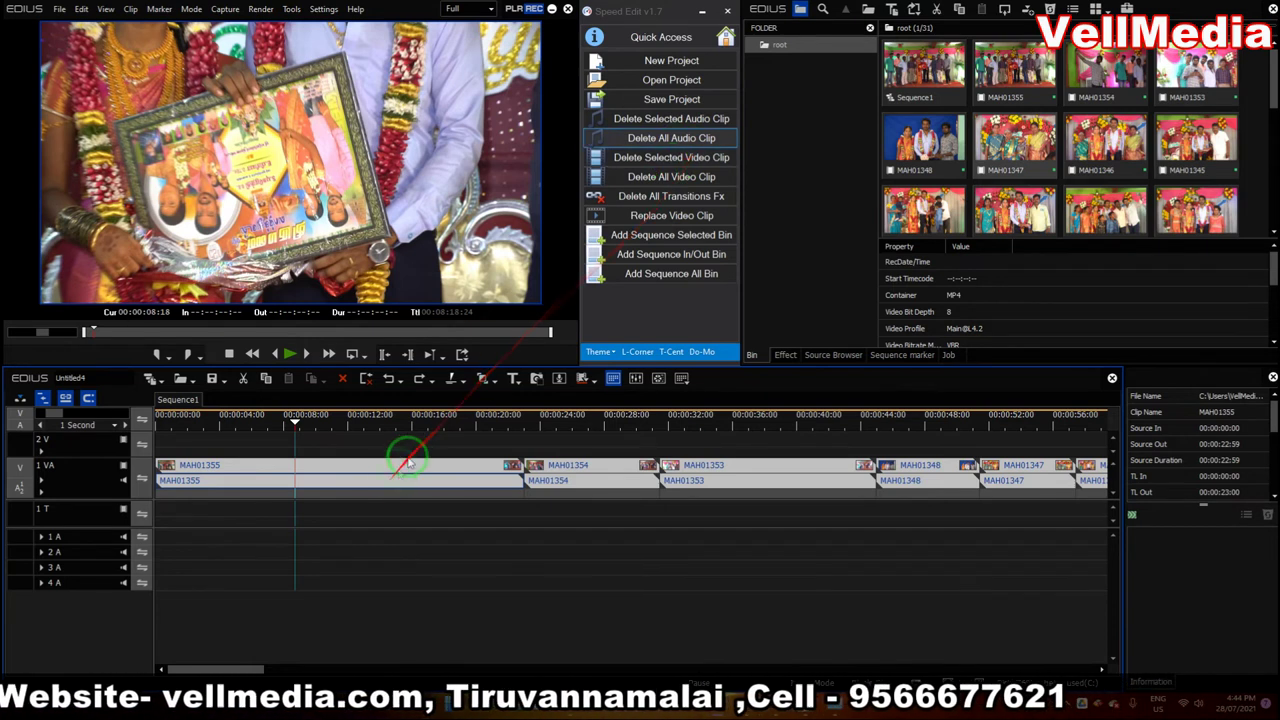
pyautogui.click(475, 467)
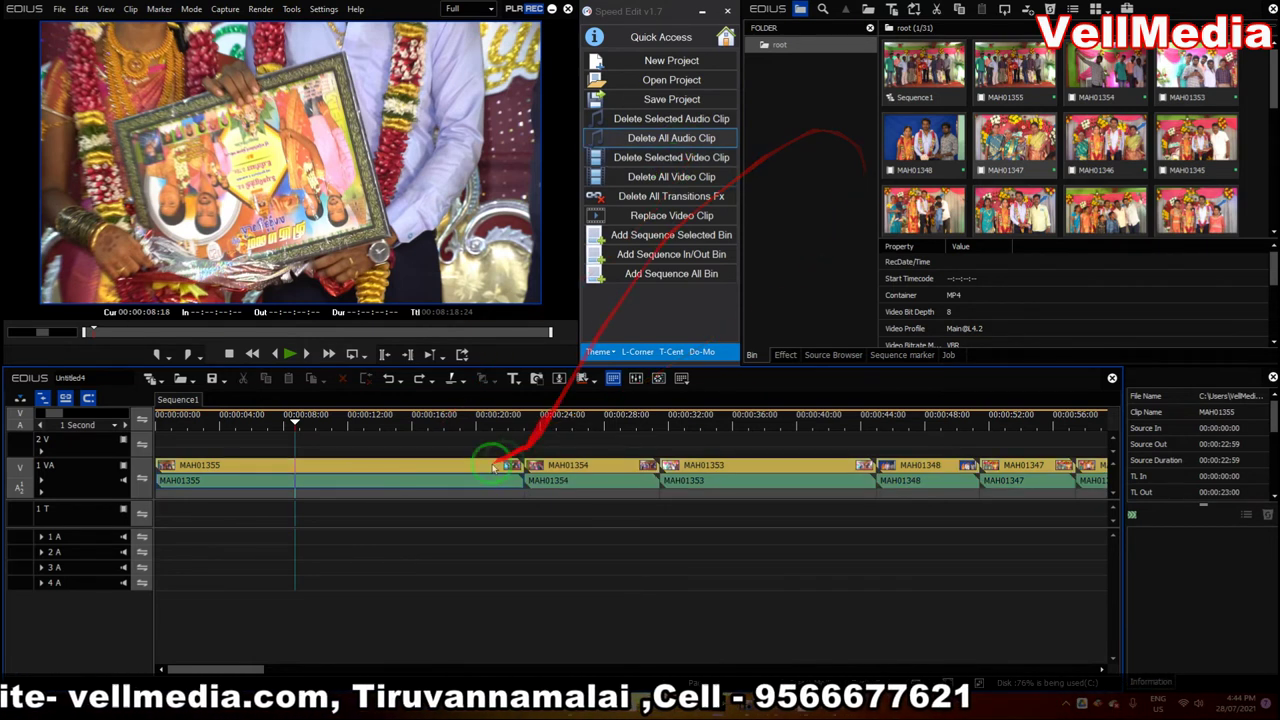
pyautogui.click(705, 158)
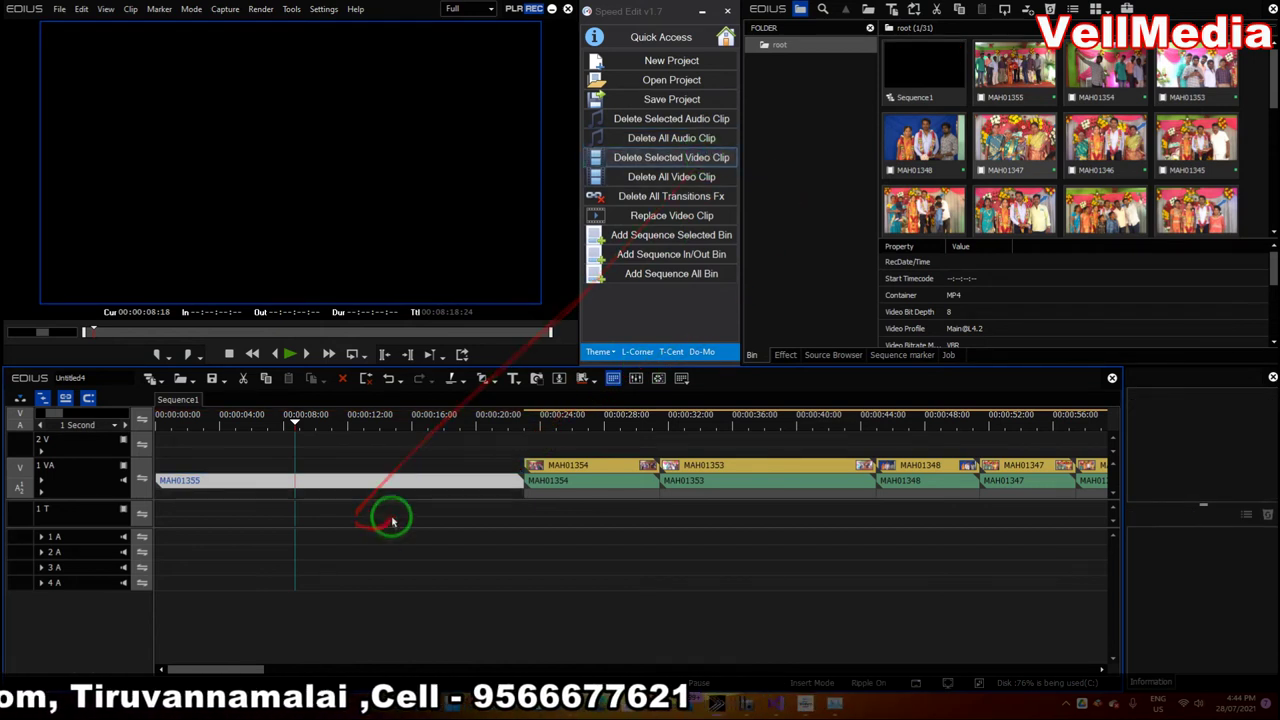
pyautogui.hotkey('ctrl', 'z')
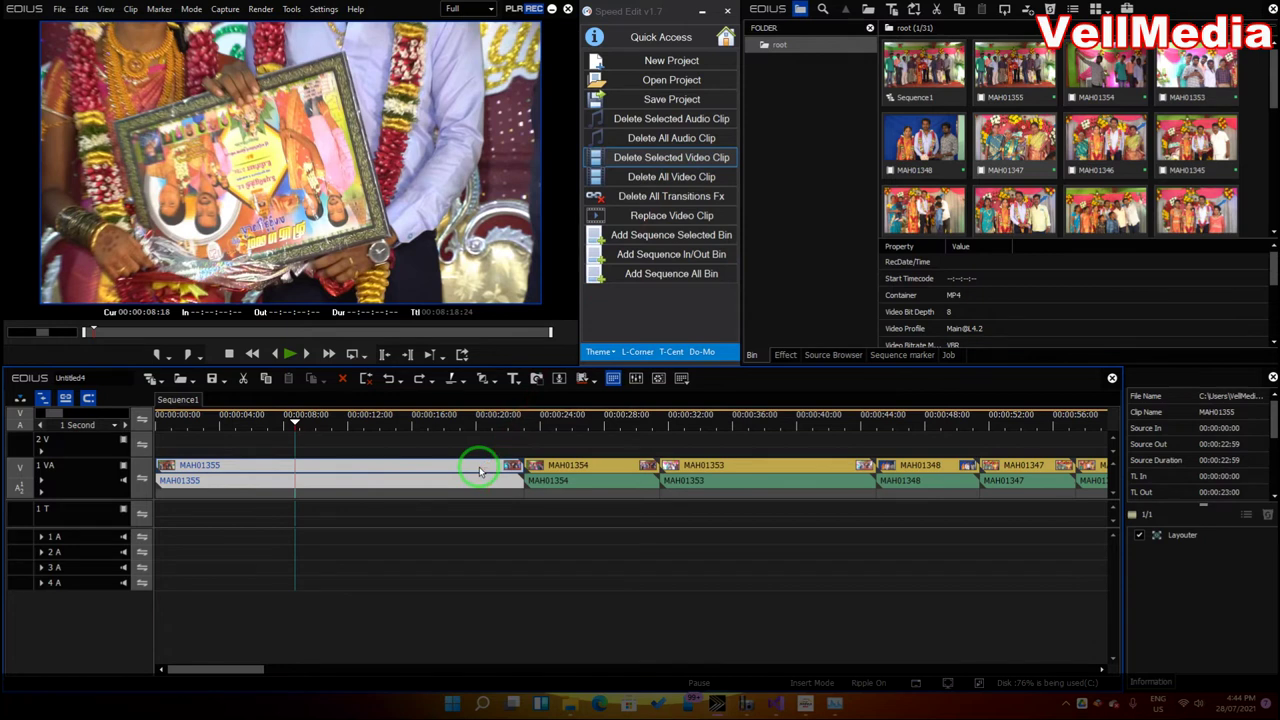
pyautogui.click(674, 180)
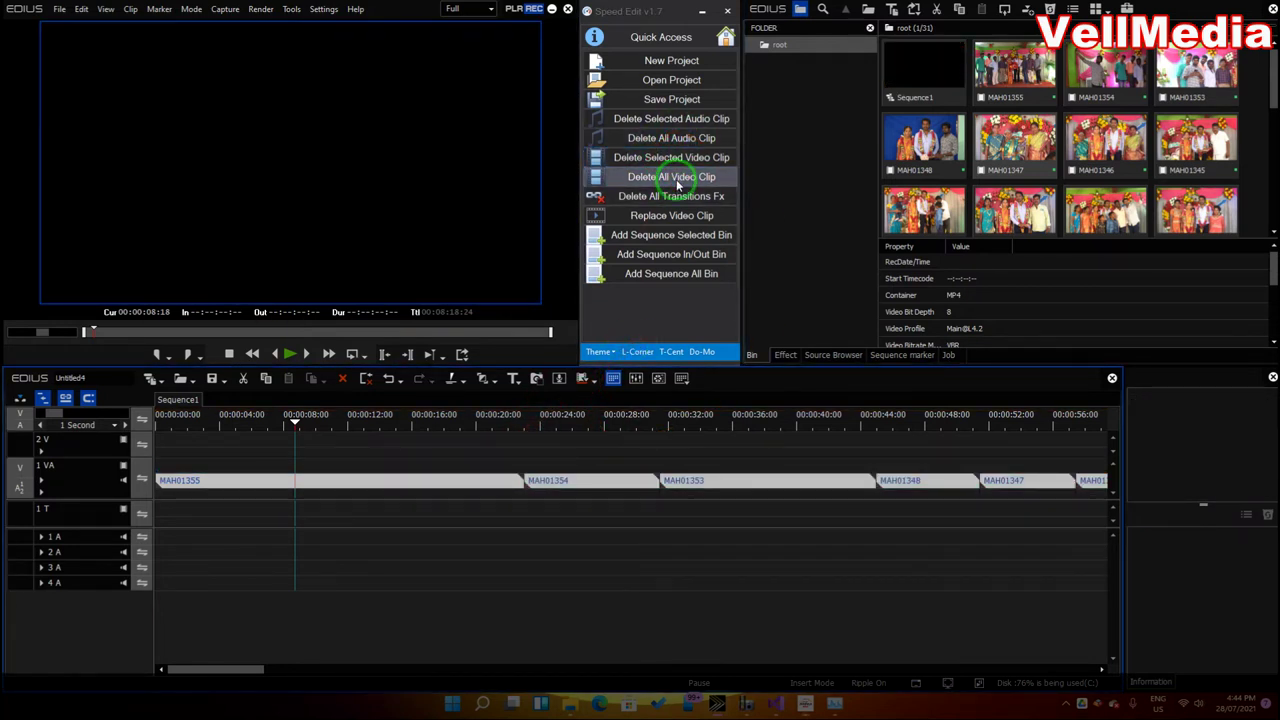
pyautogui.hotkey('ctrl', 'z')
pyautogui.click(676, 200)
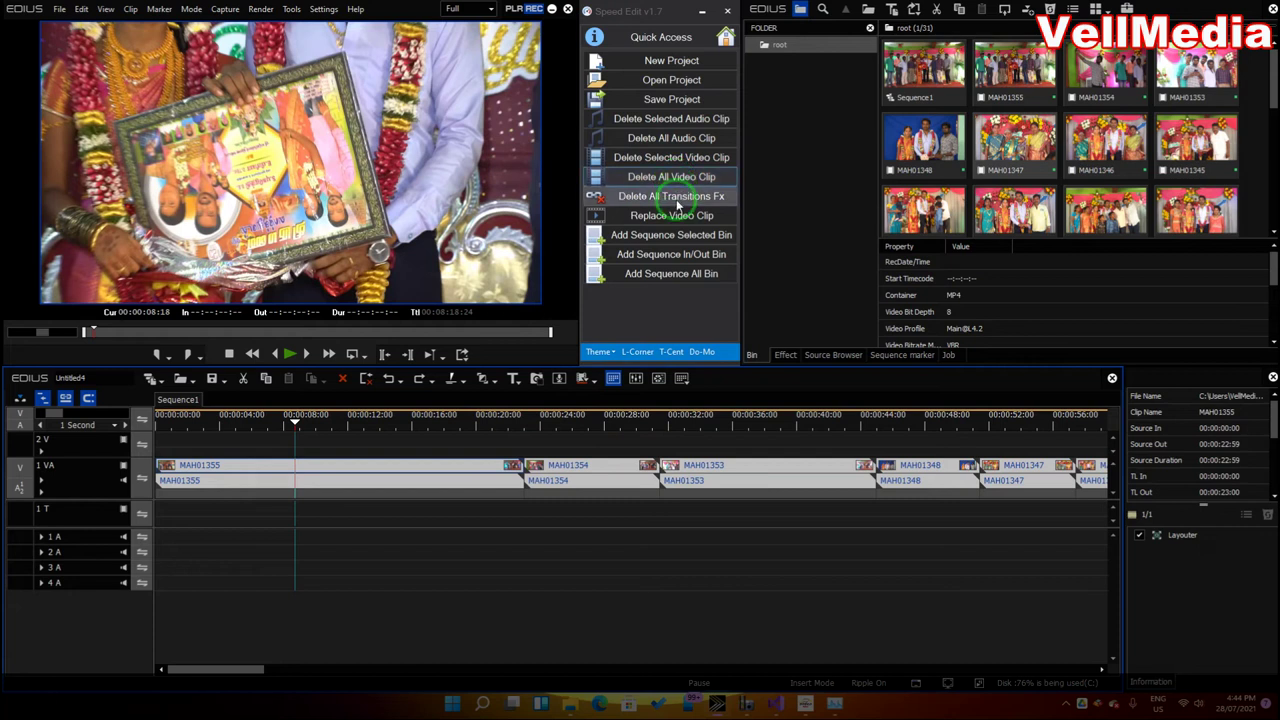
# Step: Apply NewBlue 3D Flip at every 1 VA clip junction, then delete all transitions again
pyautogui.click(785, 355)
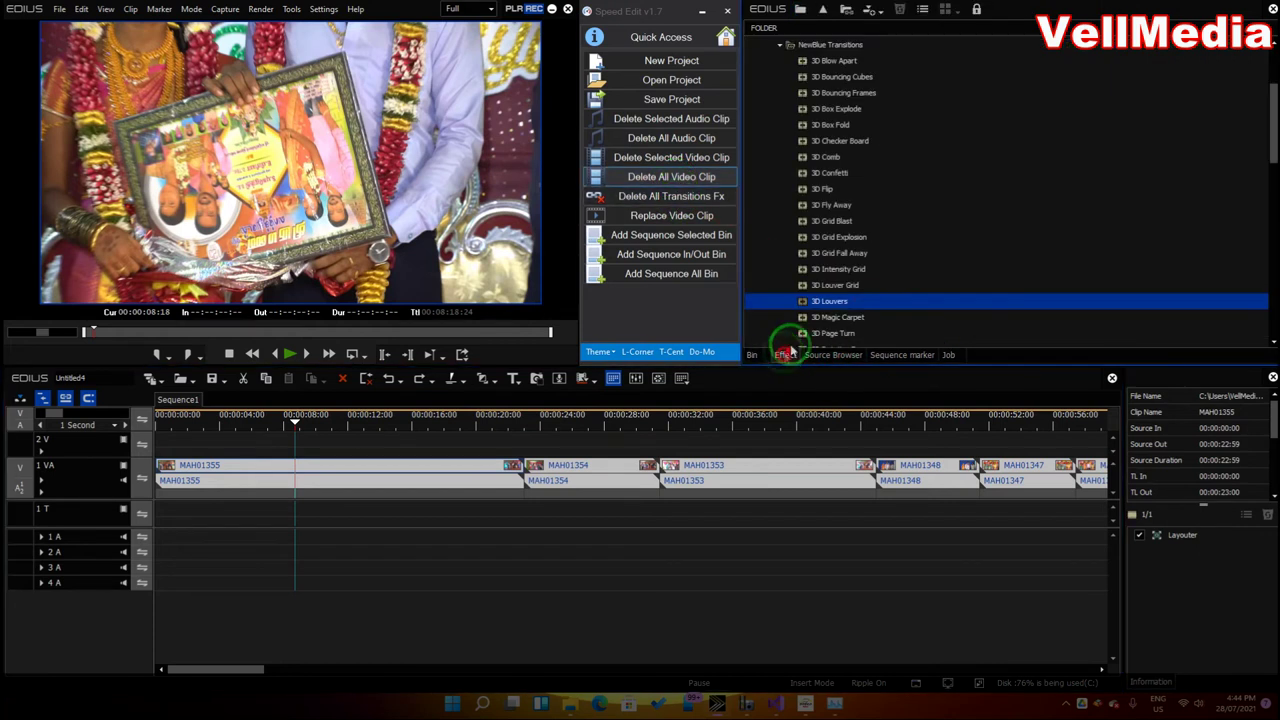
pyautogui.click(832, 190)
pyautogui.moveTo(830, 190); pyautogui.dragTo(531, 480)
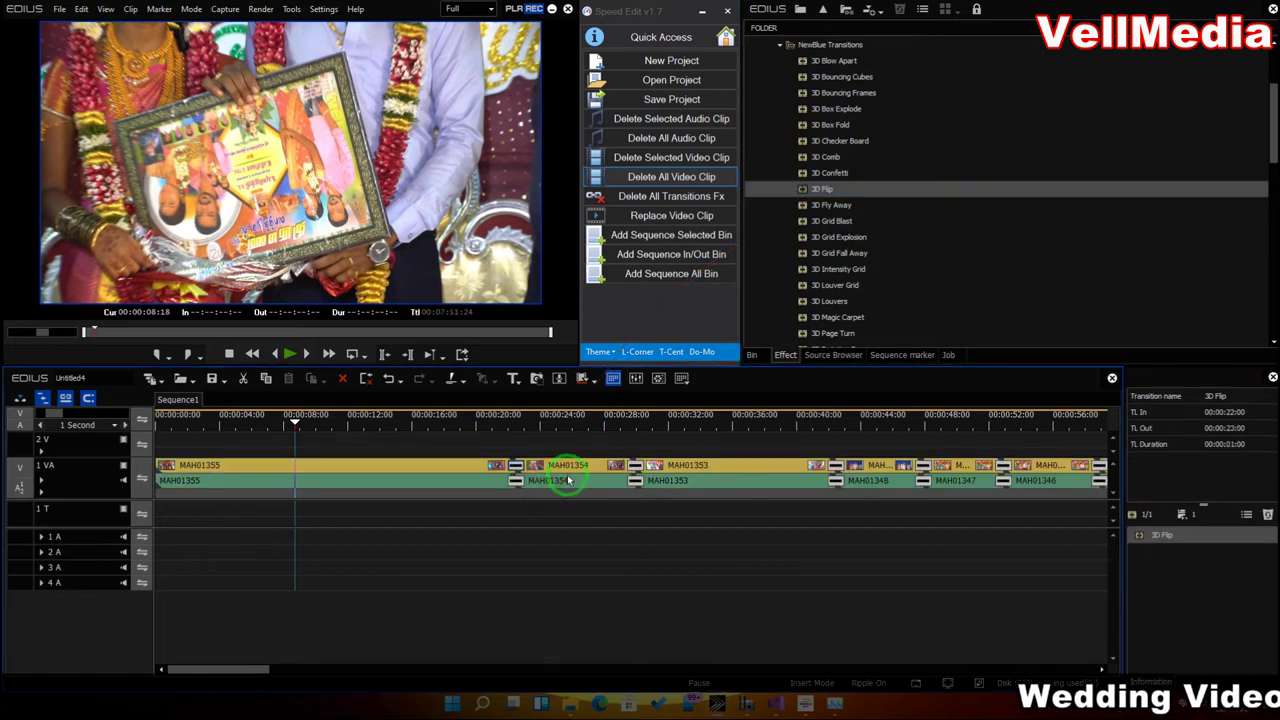
pyautogui.click(645, 195)
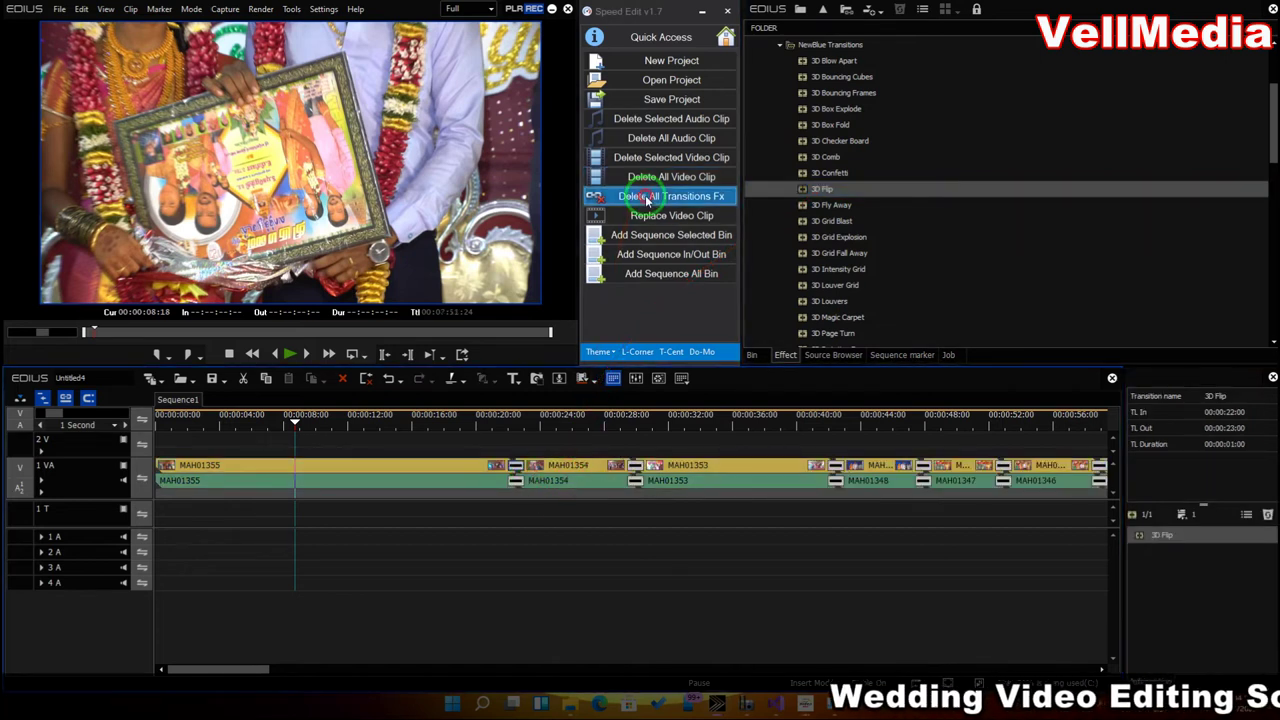
pyautogui.click(662, 224)
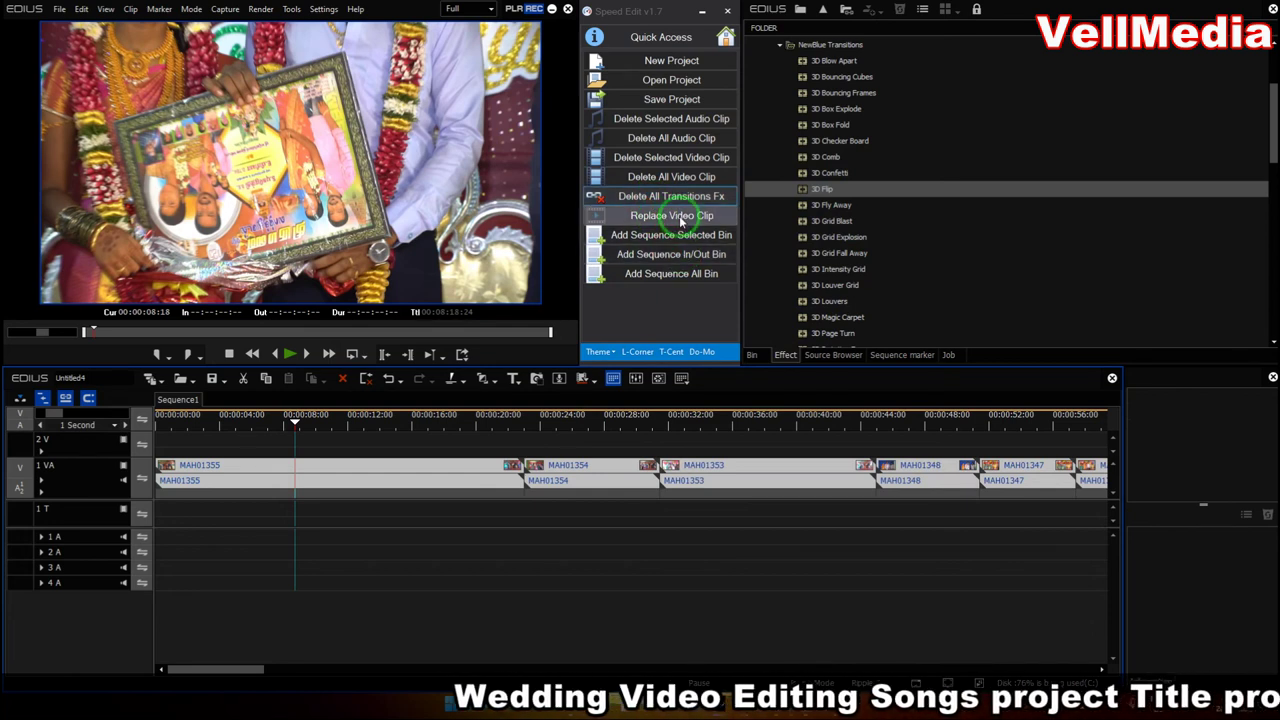
# Step: Switch to the Bin tab, moving the playhead and selecting timeline clips MAH01355 and MAH01354
pyautogui.click(563, 440)
pyautogui.click(588, 416)
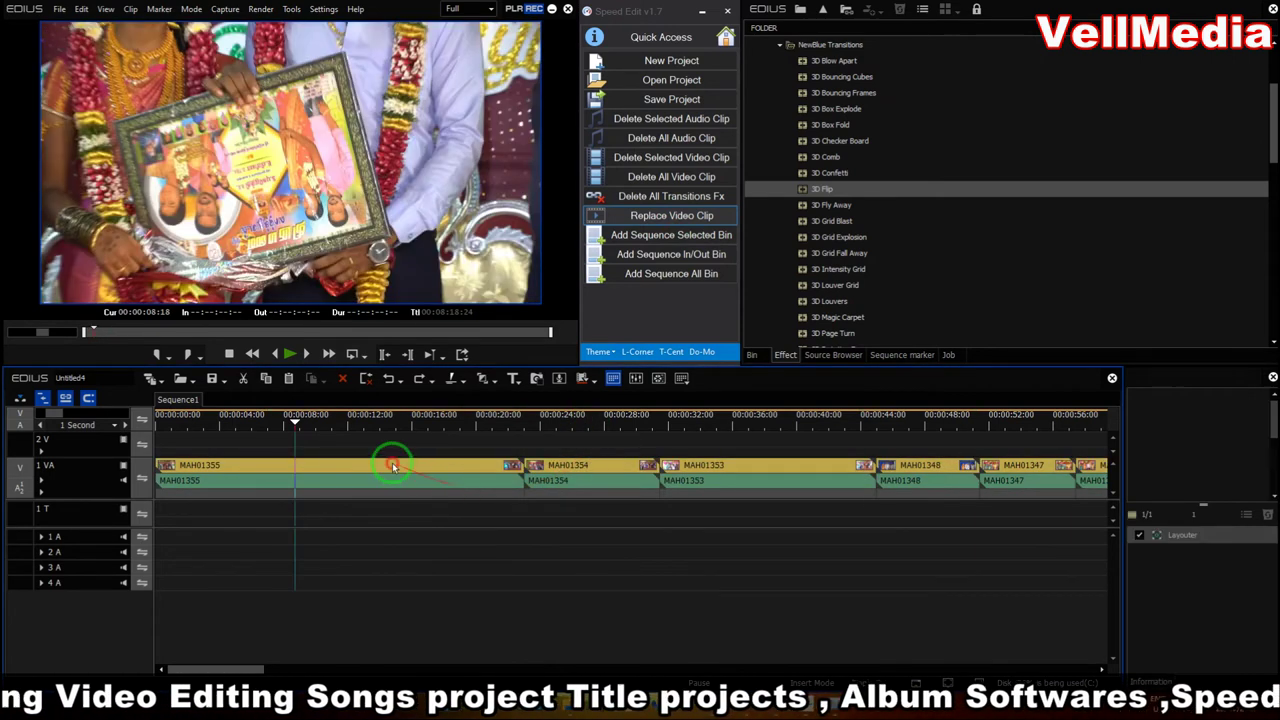
pyautogui.click(391, 465)
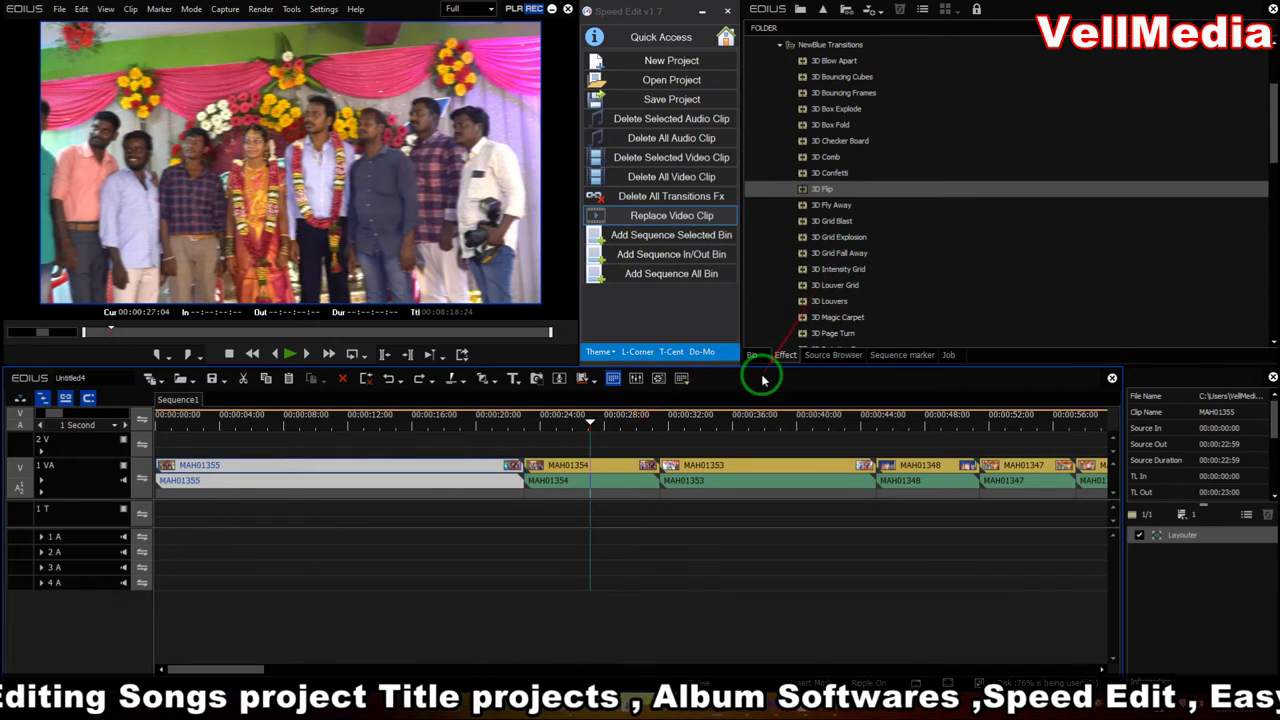
pyautogui.click(752, 355)
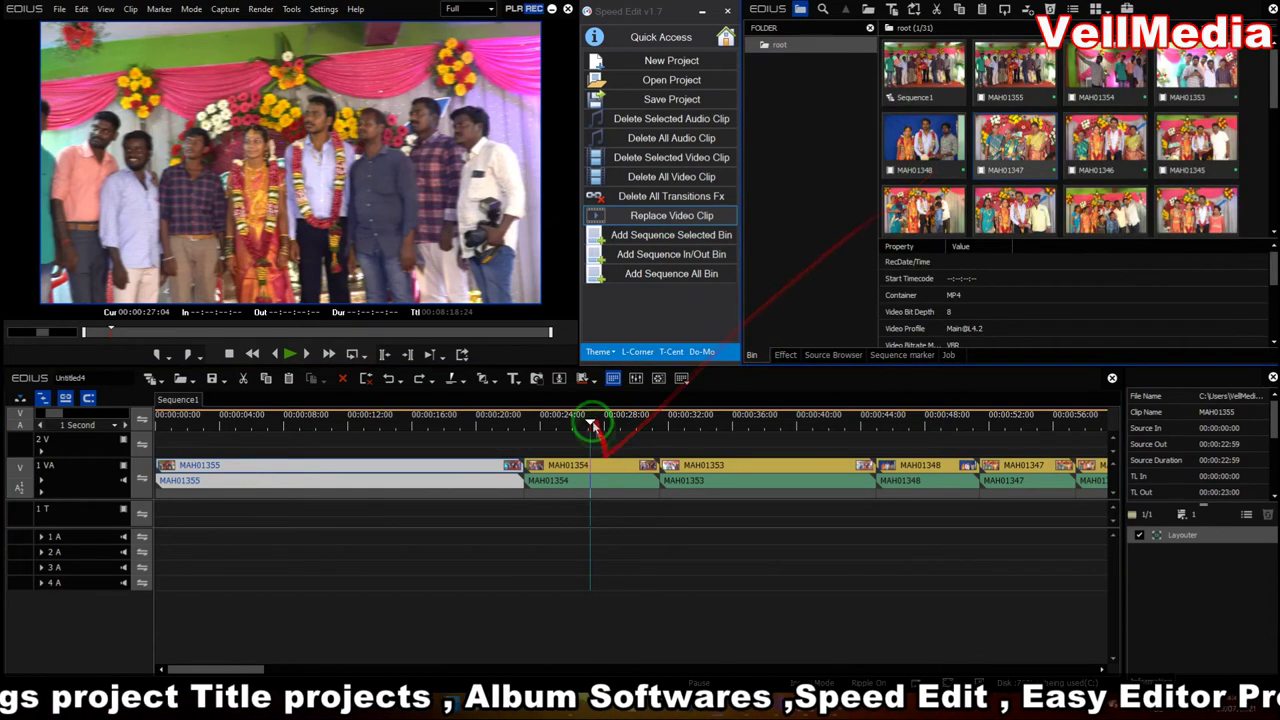
pyautogui.click(562, 418)
pyautogui.click(600, 474)
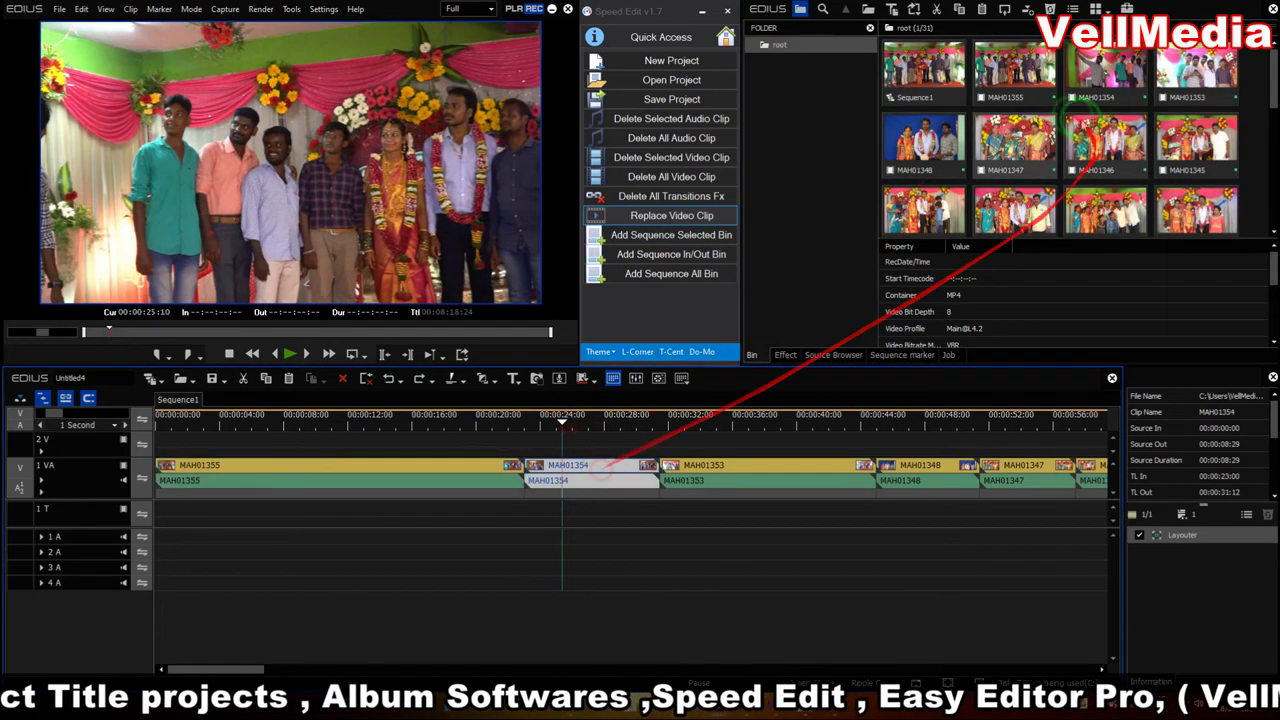
pyautogui.click(938, 150)
# Step: Open the MAH01348 clip's Properties, cancel it, and return the playhead to 00:00:23:00
pyautogui.rightClick(936, 164)
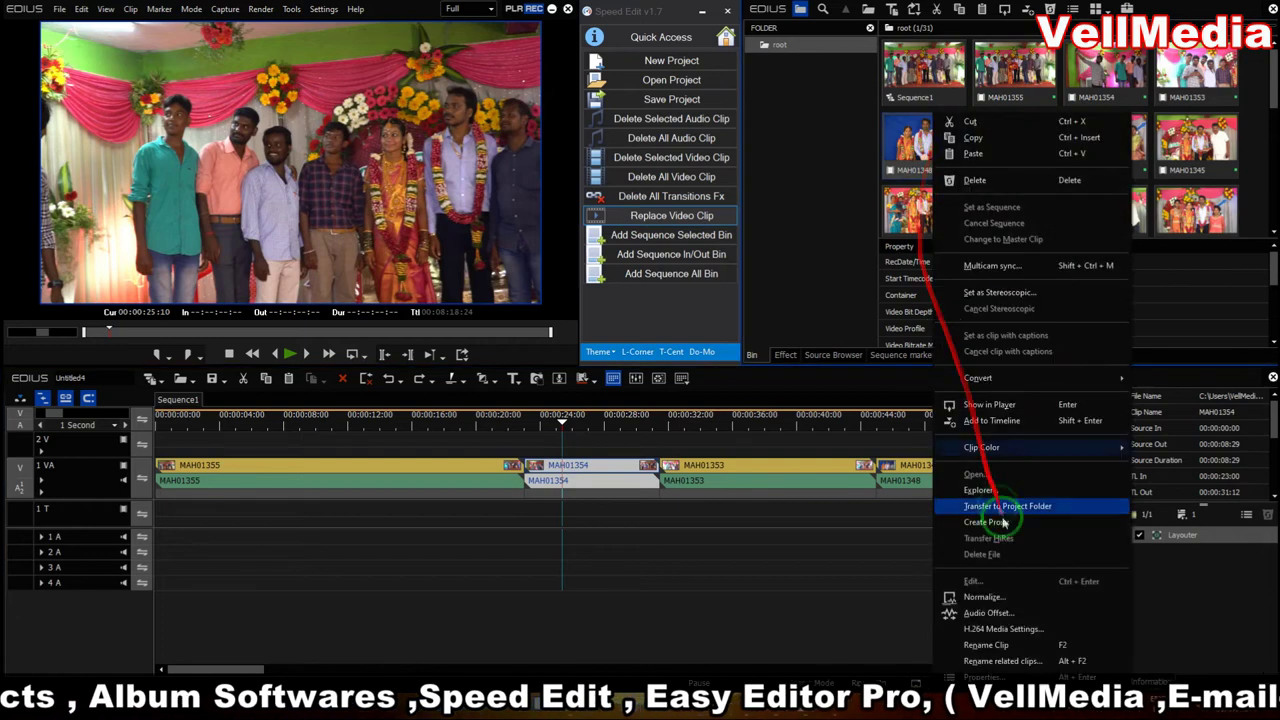
pyautogui.click(1013, 420)
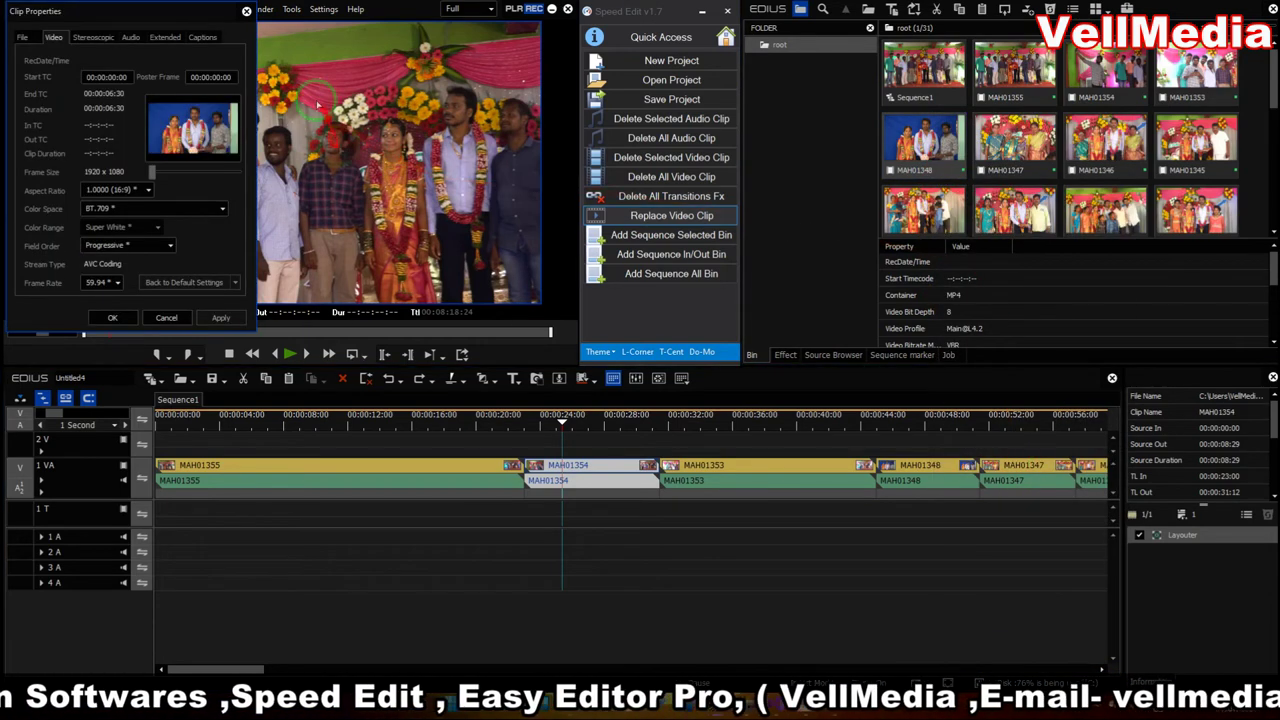
pyautogui.moveTo(156, 8); pyautogui.dragTo(835, 50)
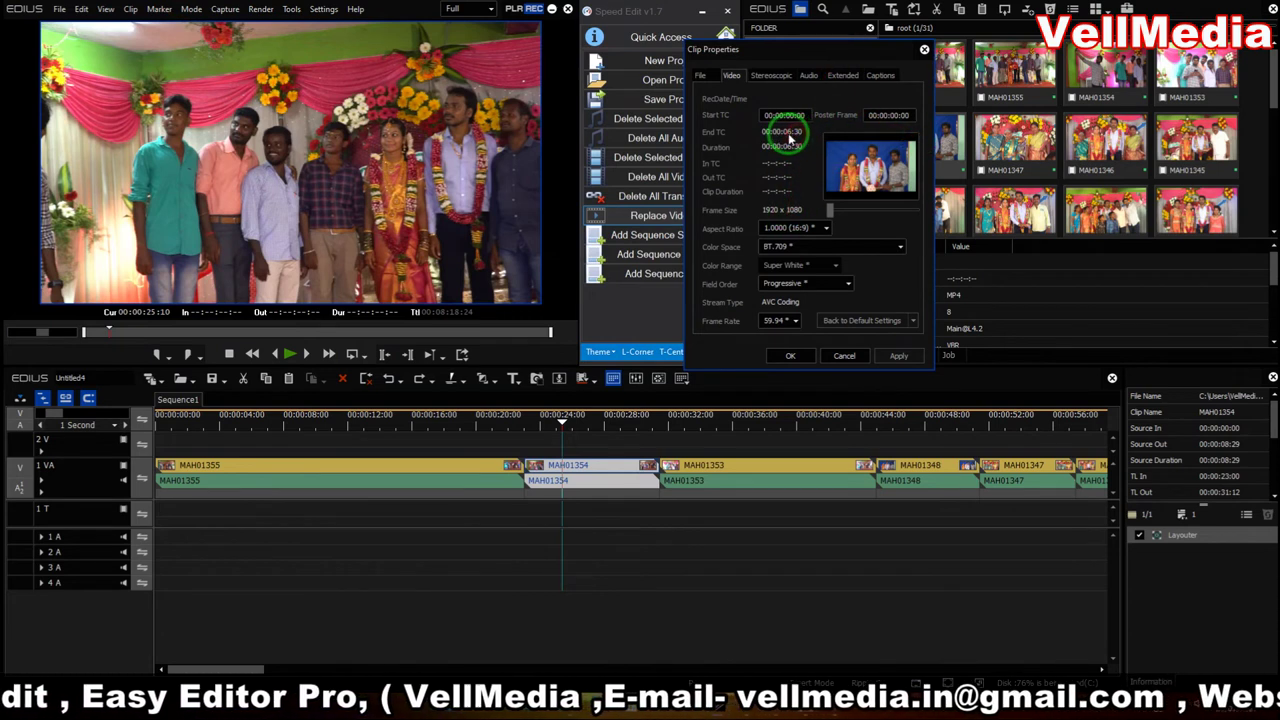
pyautogui.click(845, 356)
pyautogui.moveTo(562, 428)
pyautogui.mouseDown()
pyautogui.moveTo(523, 416)
pyautogui.moveTo(654, 416)
pyautogui.moveTo(619, 436)
pyautogui.moveTo(857, 335)
pyautogui.mouseUp()
pyautogui.moveTo(614, 495)
pyautogui.mouseDown()
pyautogui.moveTo(886, 210)
pyautogui.moveTo(995, 152)
pyautogui.moveTo(917, 146)
pyautogui.mouseUp()
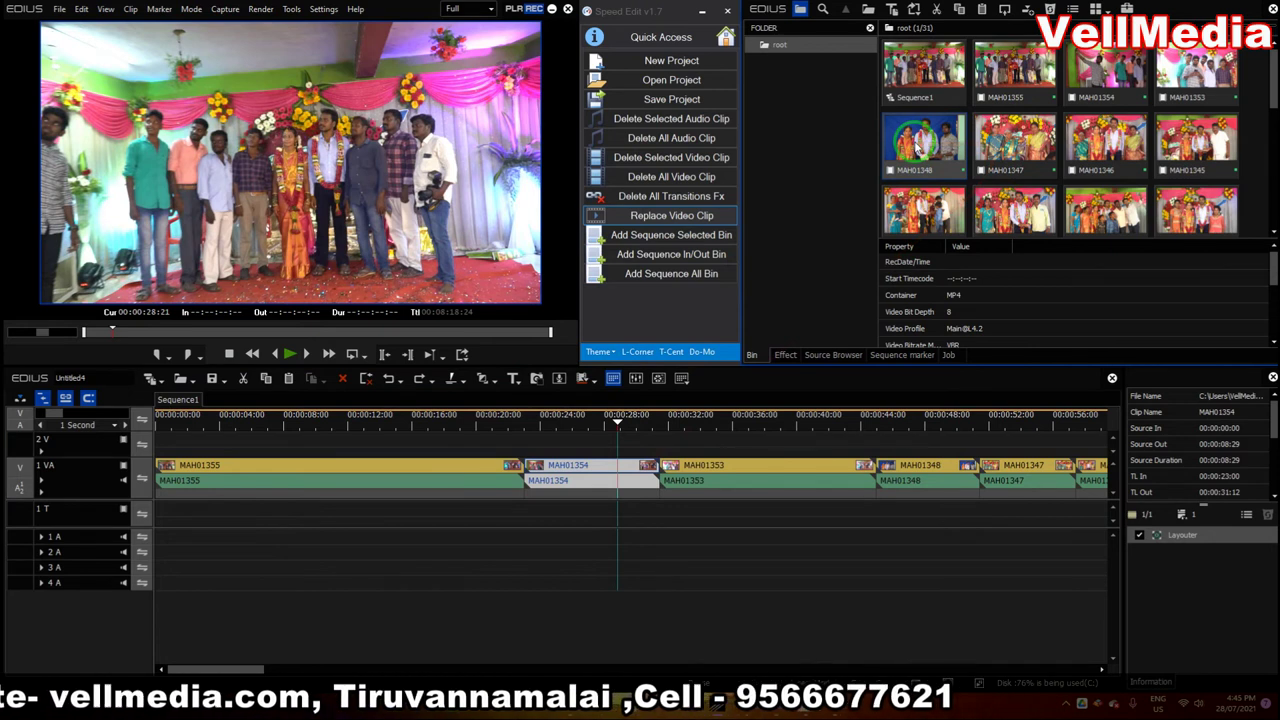
pyautogui.click(681, 219)
pyautogui.moveTo(668, 240); pyautogui.dragTo(521, 437)
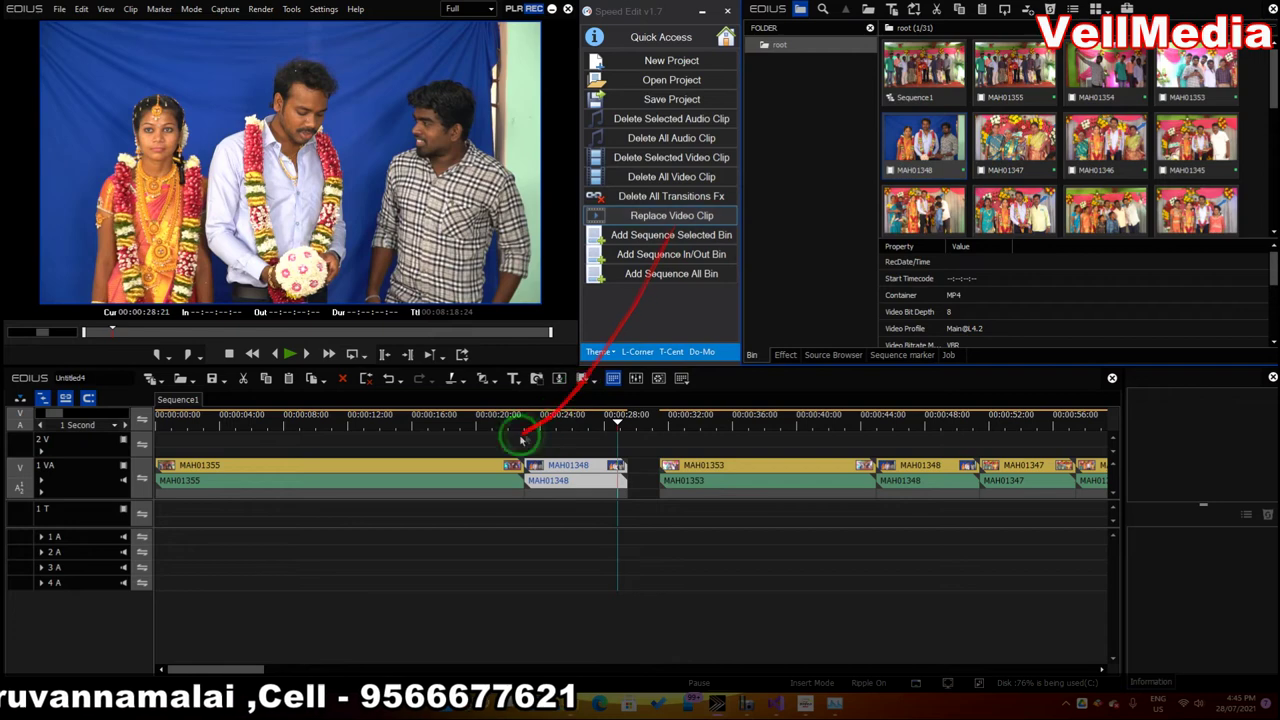
pyautogui.click(551, 423)
pyautogui.moveTo(578, 425)
pyautogui.mouseDown()
pyautogui.moveTo(568, 428)
pyautogui.moveTo(615, 425)
pyautogui.mouseUp()
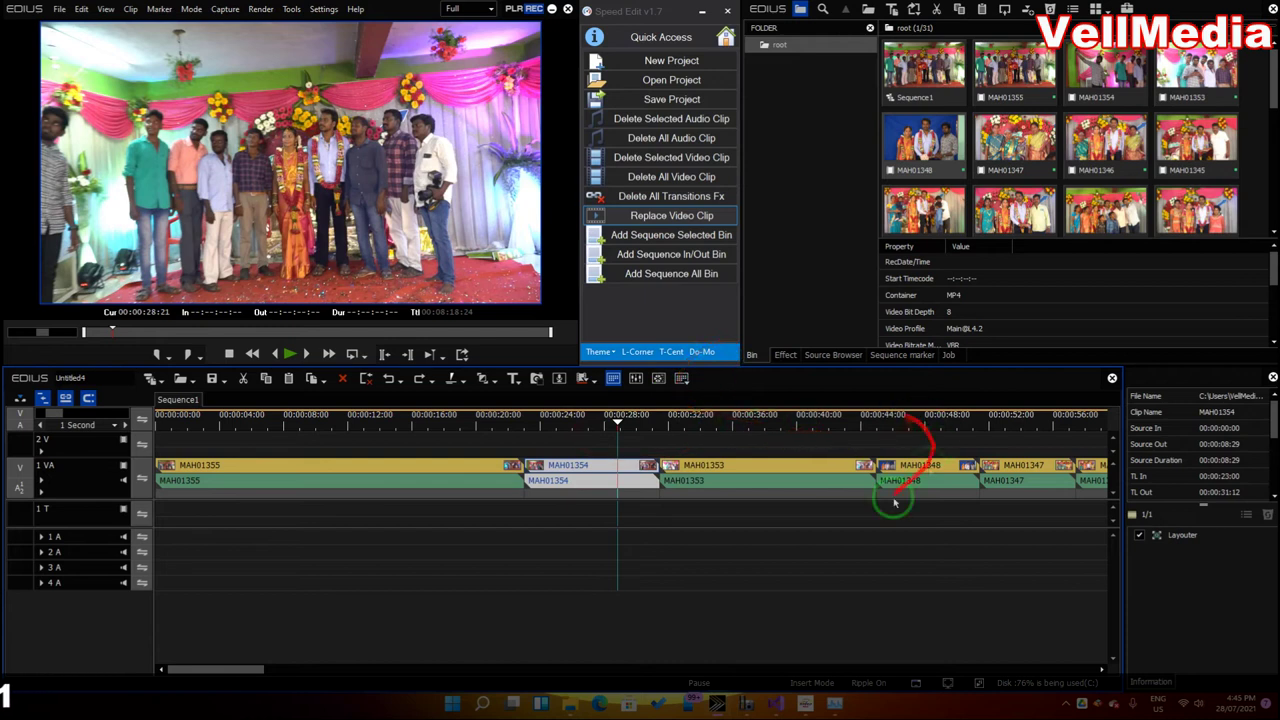
pyautogui.moveTo(232, 669)
pyautogui.mouseDown()
pyautogui.moveTo(303, 671)
pyautogui.moveTo(268, 668)
pyautogui.mouseUp()
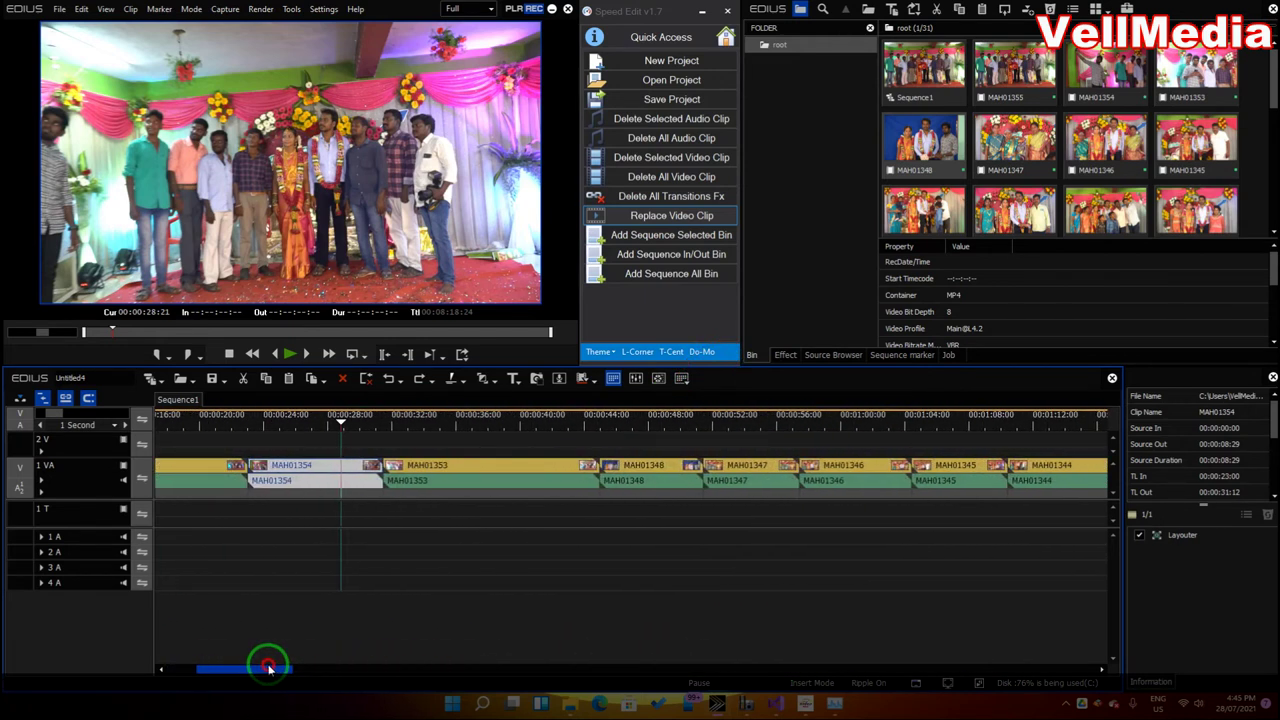
pyautogui.click(651, 424)
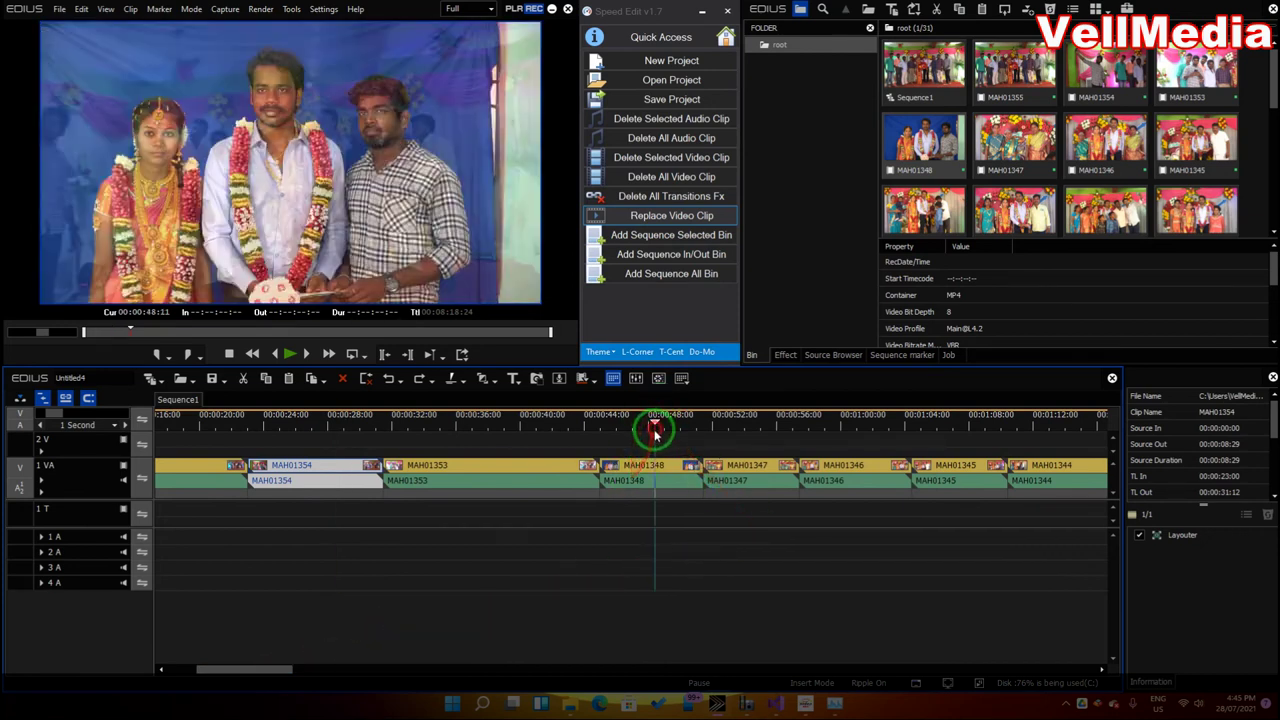
pyautogui.click(655, 470)
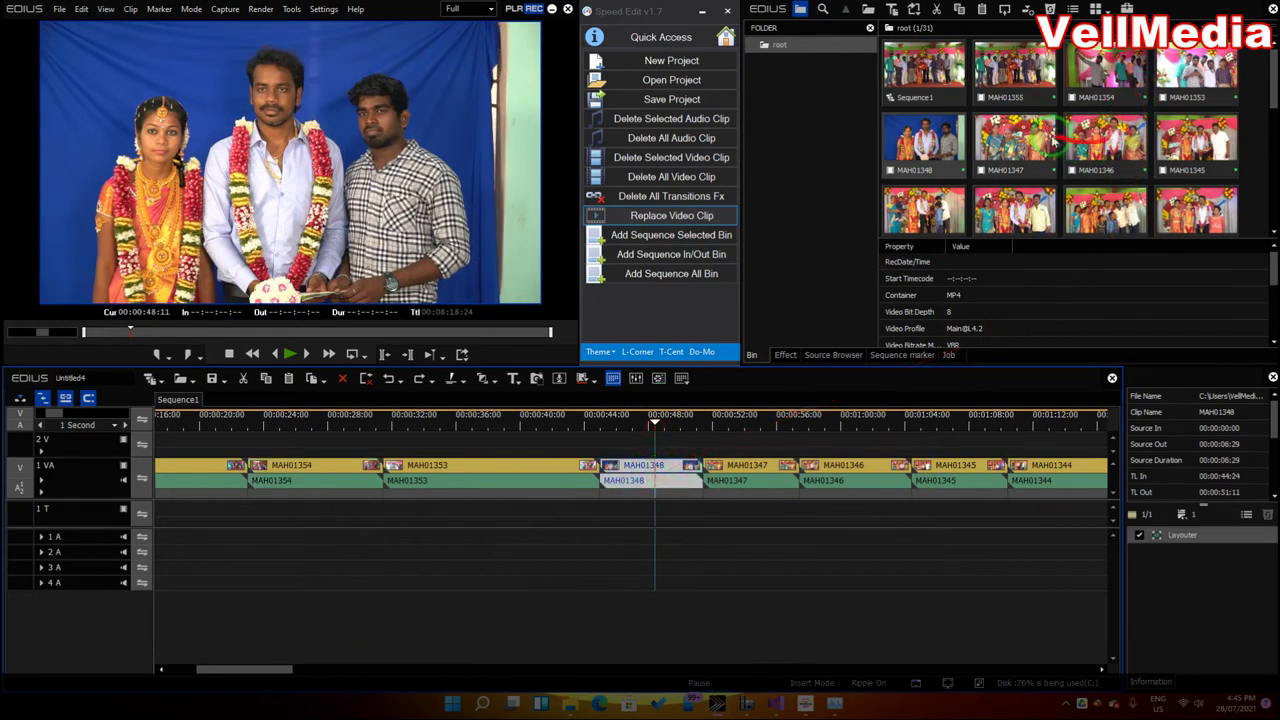
pyautogui.scroll(-5, 1065, 160)
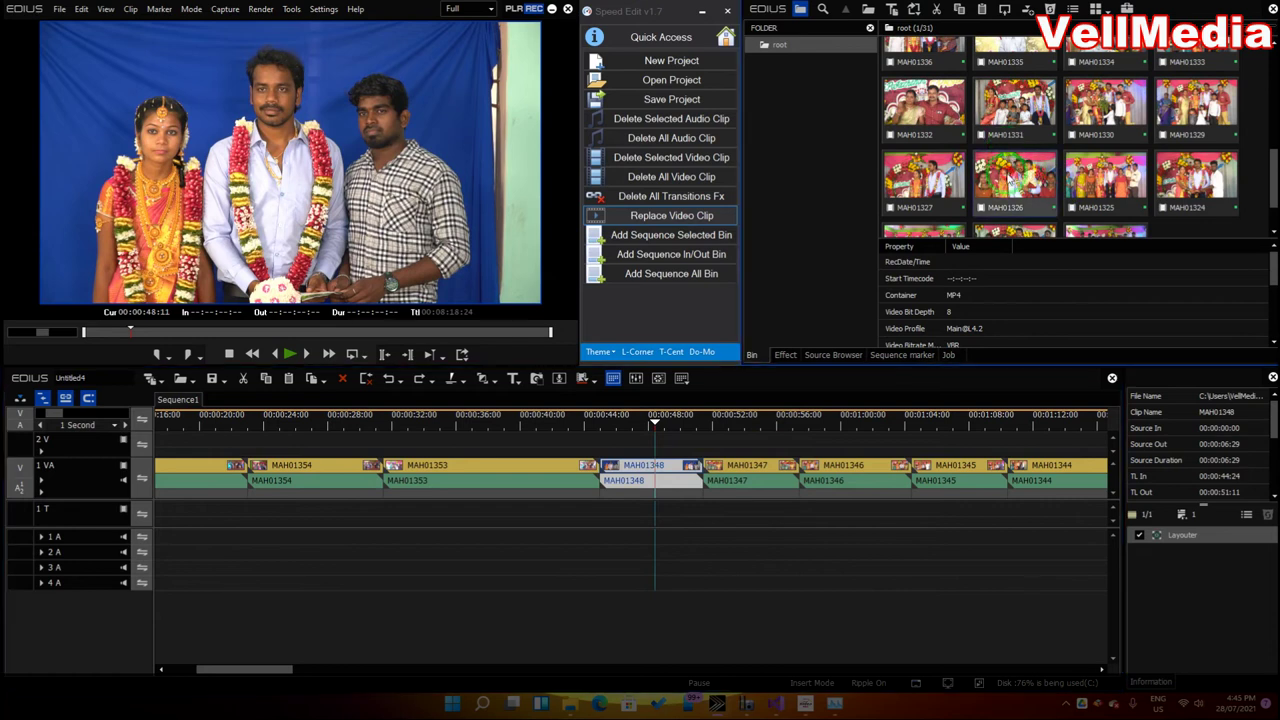
pyautogui.click(671, 215)
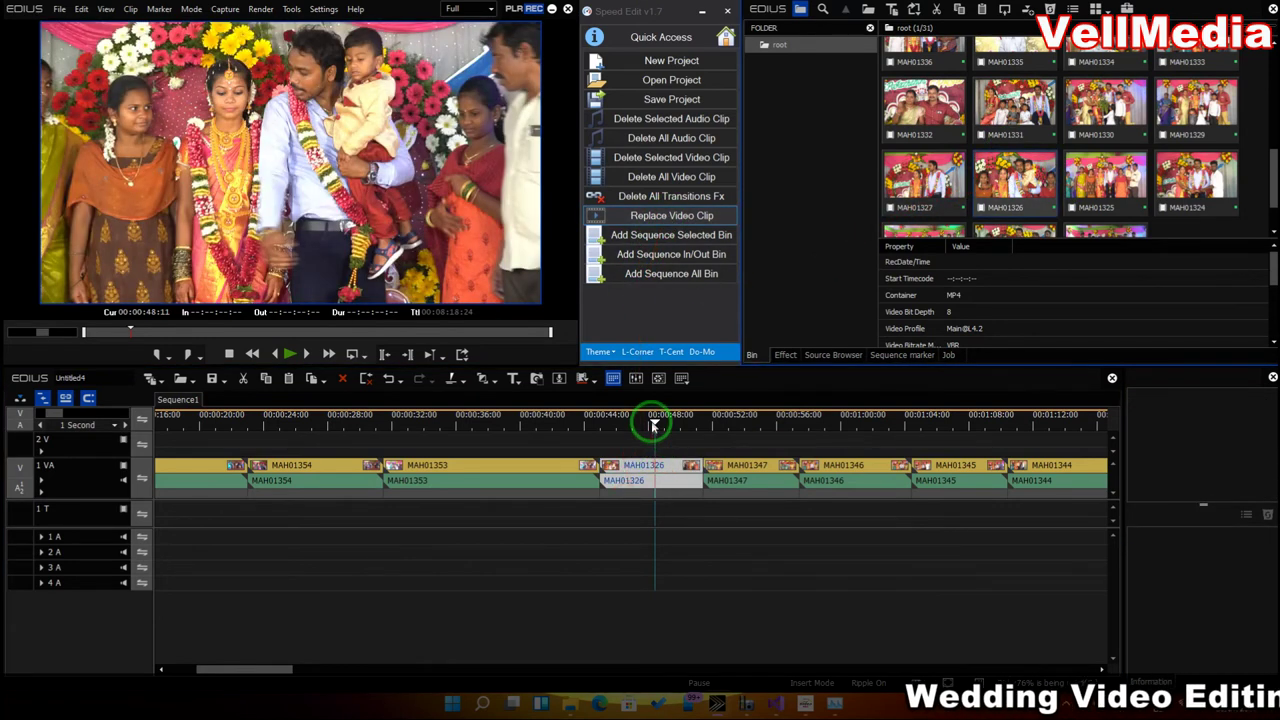
pyautogui.moveTo(654, 424); pyautogui.dragTo(641, 432)
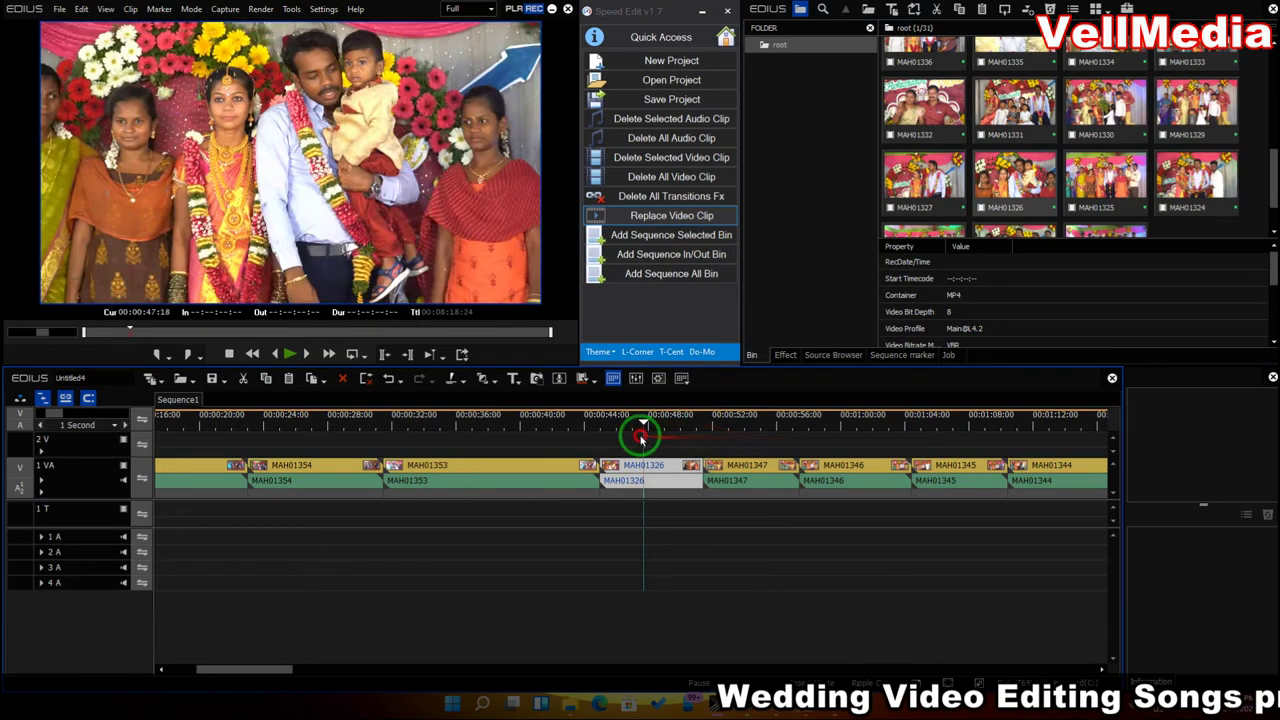
pyautogui.hotkey('ctrl', 'z')
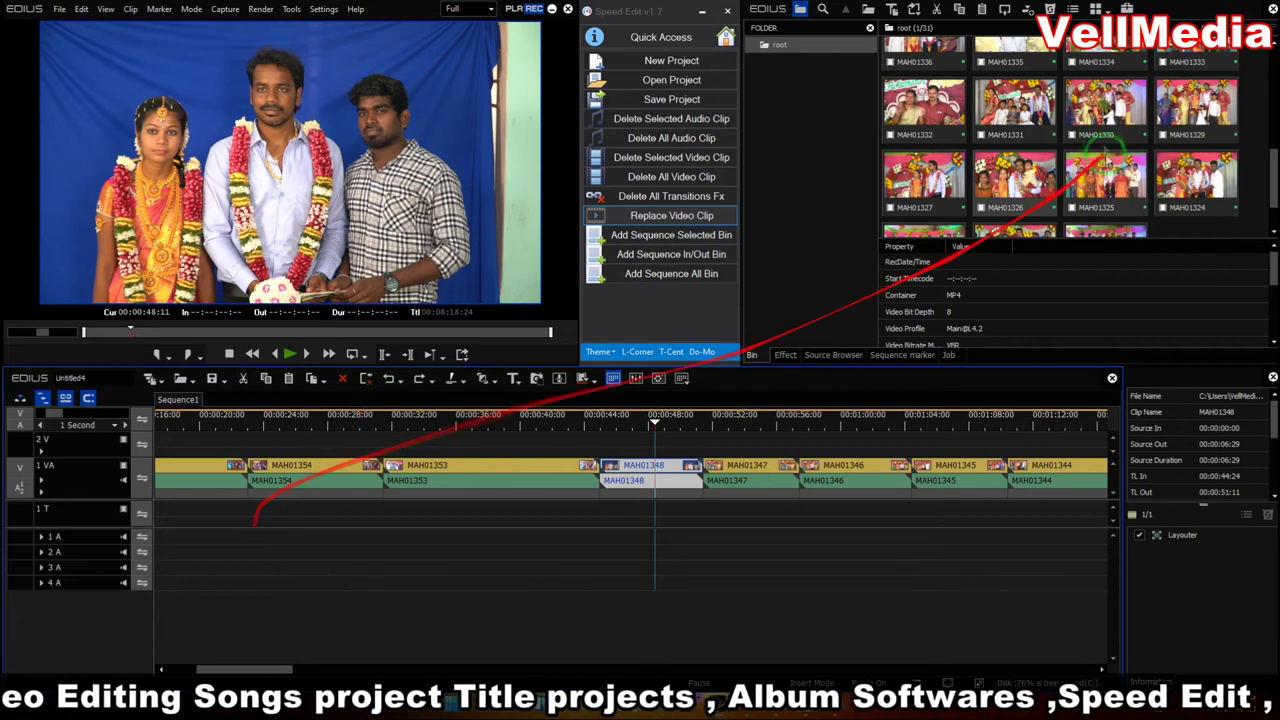
# Step: Create a New folder under root and save clips MAH01354–MAH01348 into it as Sequence1 - (1)
pyautogui.scroll(-2, 958, 88)
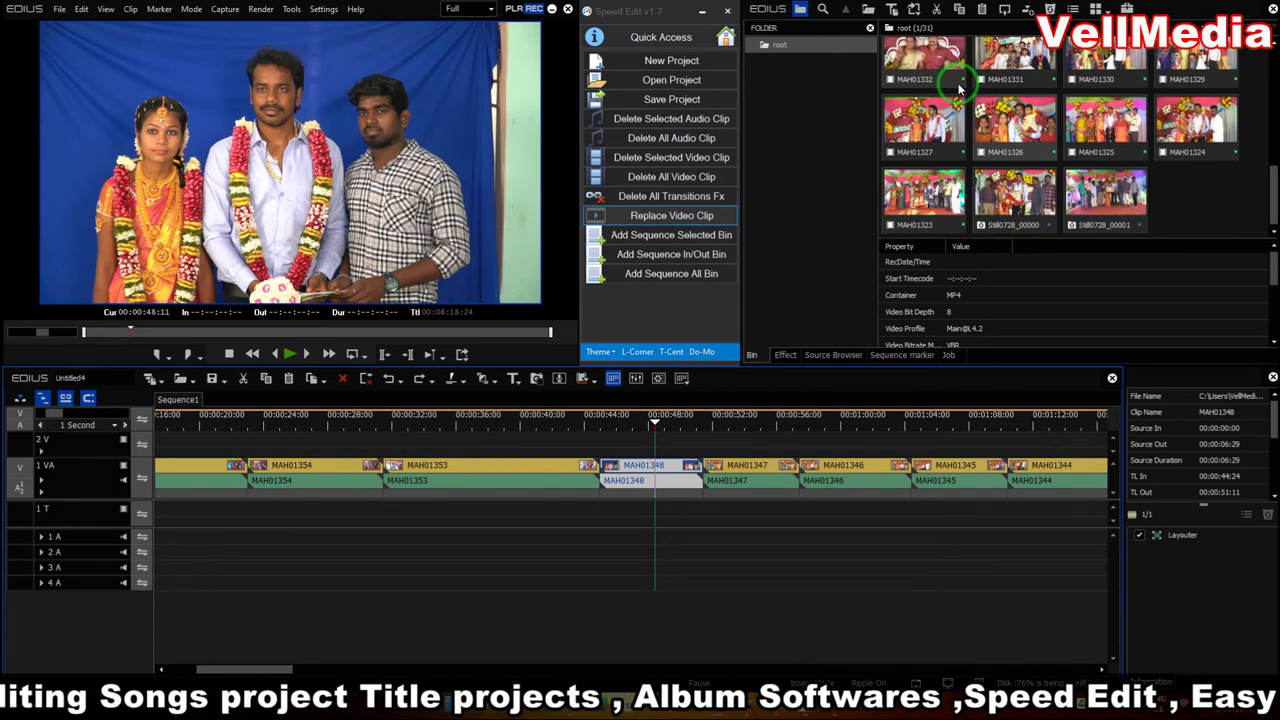
pyautogui.rightClick(810, 45)
pyautogui.click(830, 50)
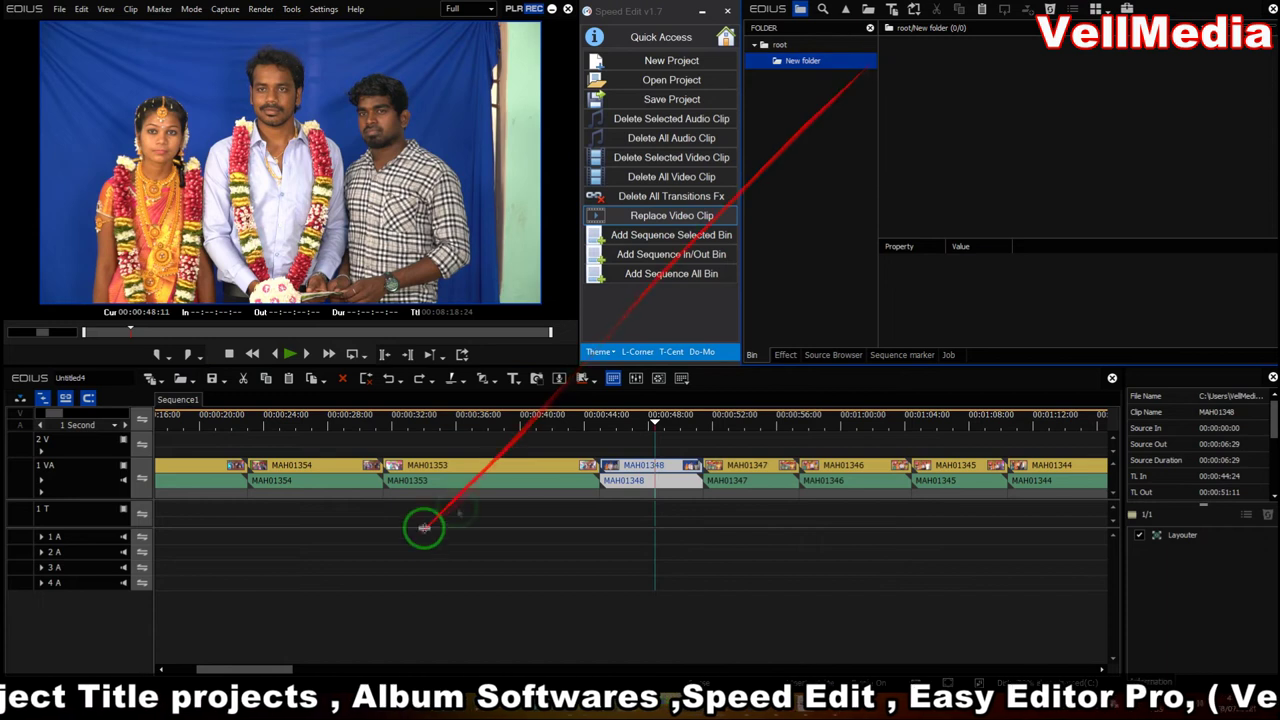
pyautogui.click(329, 466)
pyautogui.keyDown('shift'); pyautogui.click(651, 484); pyautogui.keyUp('shift')
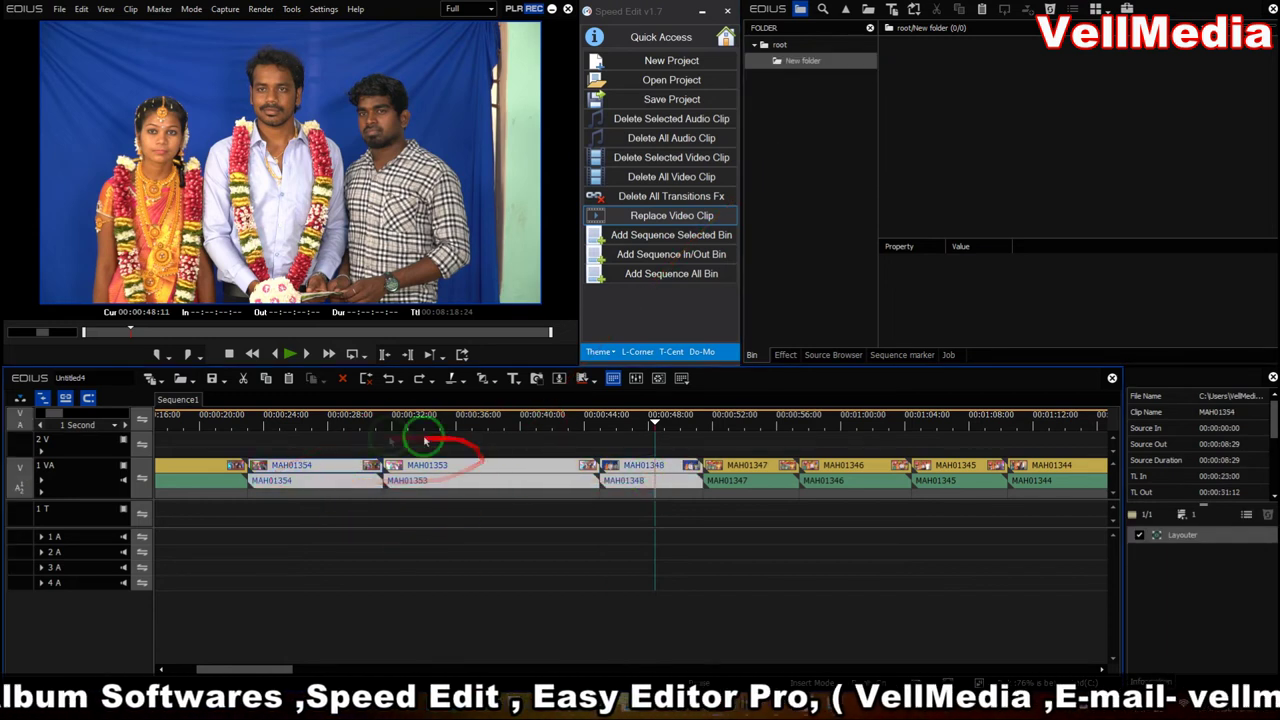
pyautogui.moveTo(341, 465); pyautogui.dragTo(958, 116)
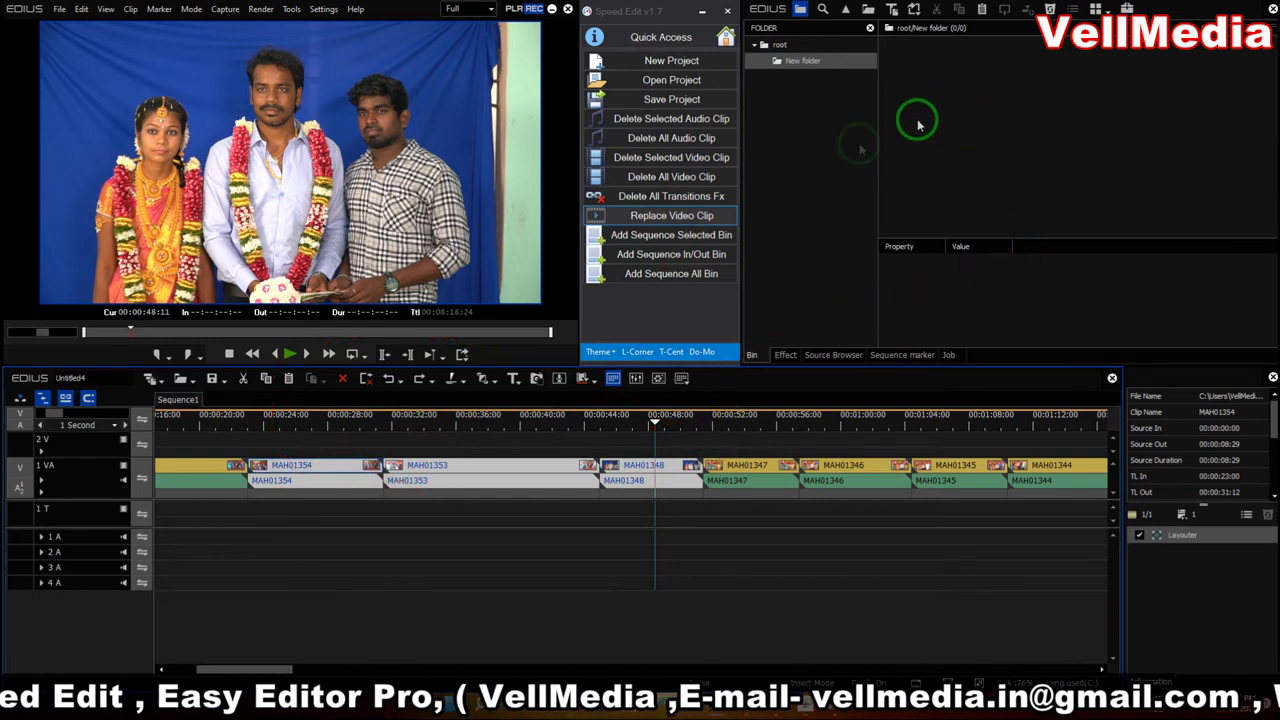
pyautogui.click(648, 235)
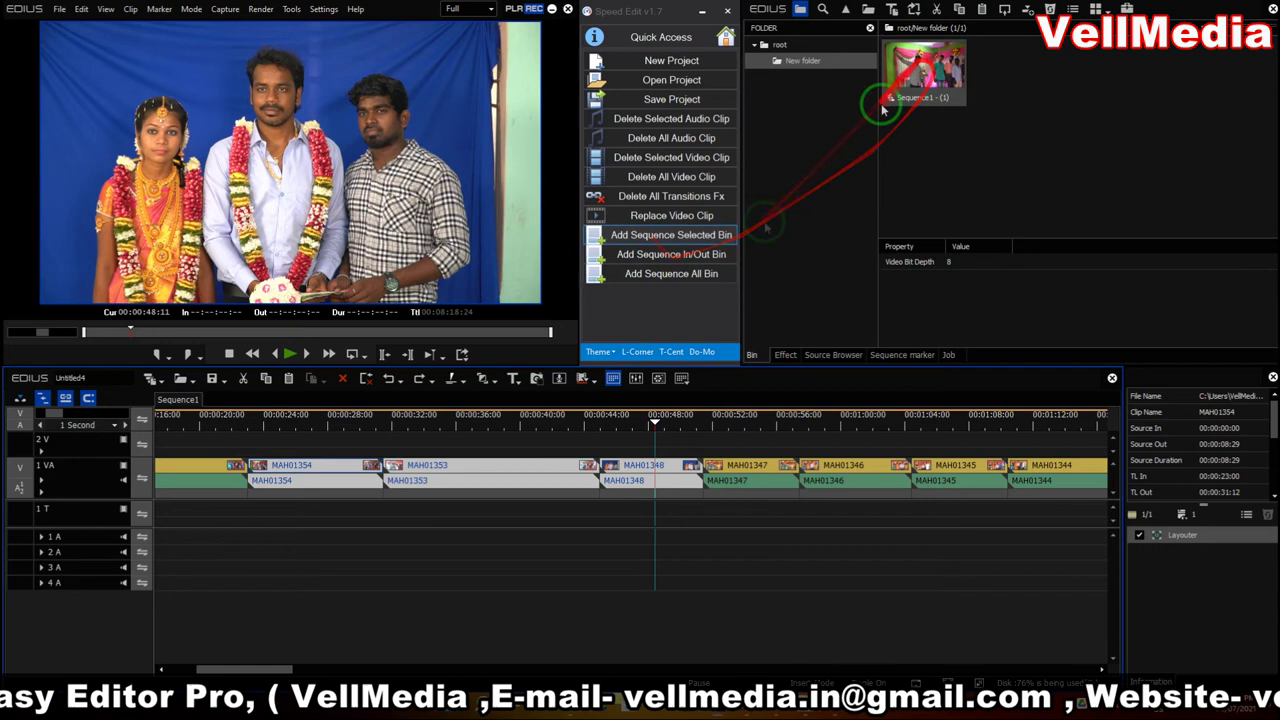
# Step: Create empty Sequence2, test-place and delete the Sequence1 - (1) nest, then return to Sequence1
pyautogui.click(152, 380)
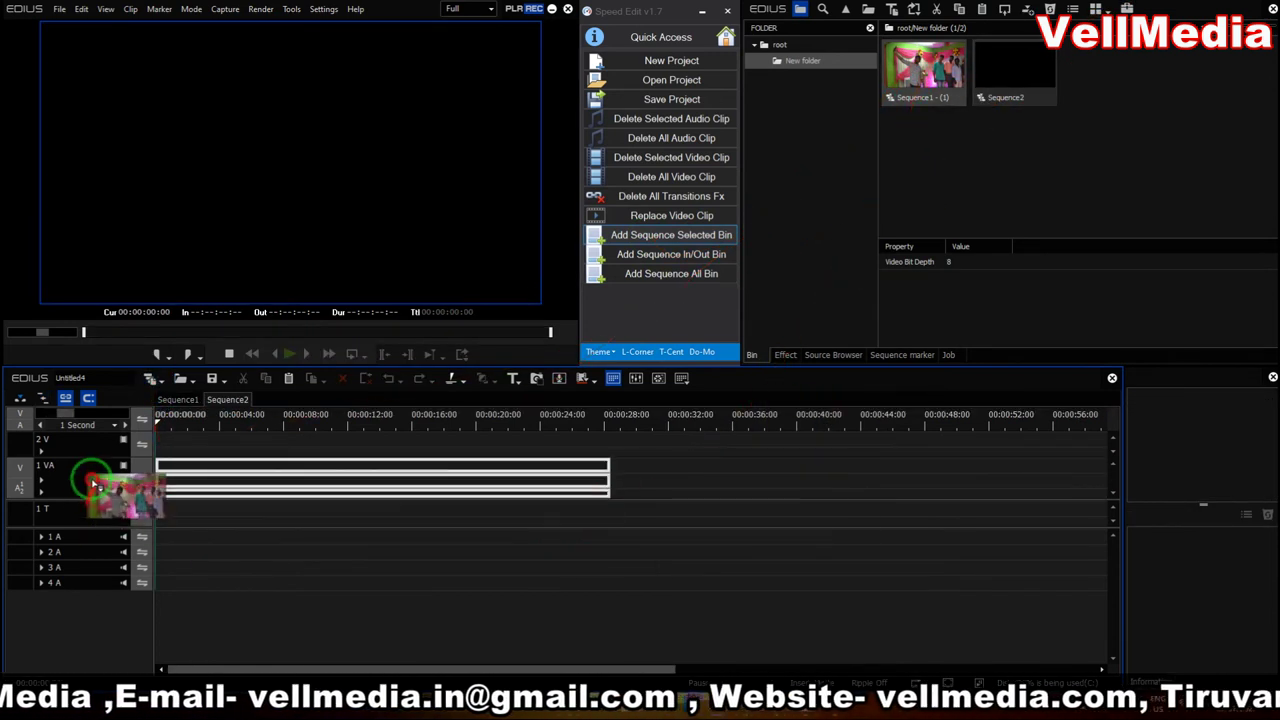
pyautogui.moveTo(928, 70); pyautogui.dragTo(160, 468)
pyautogui.moveTo(243, 420)
pyautogui.mouseDown()
pyautogui.moveTo(200, 425)
pyautogui.moveTo(500, 435)
pyautogui.mouseUp()
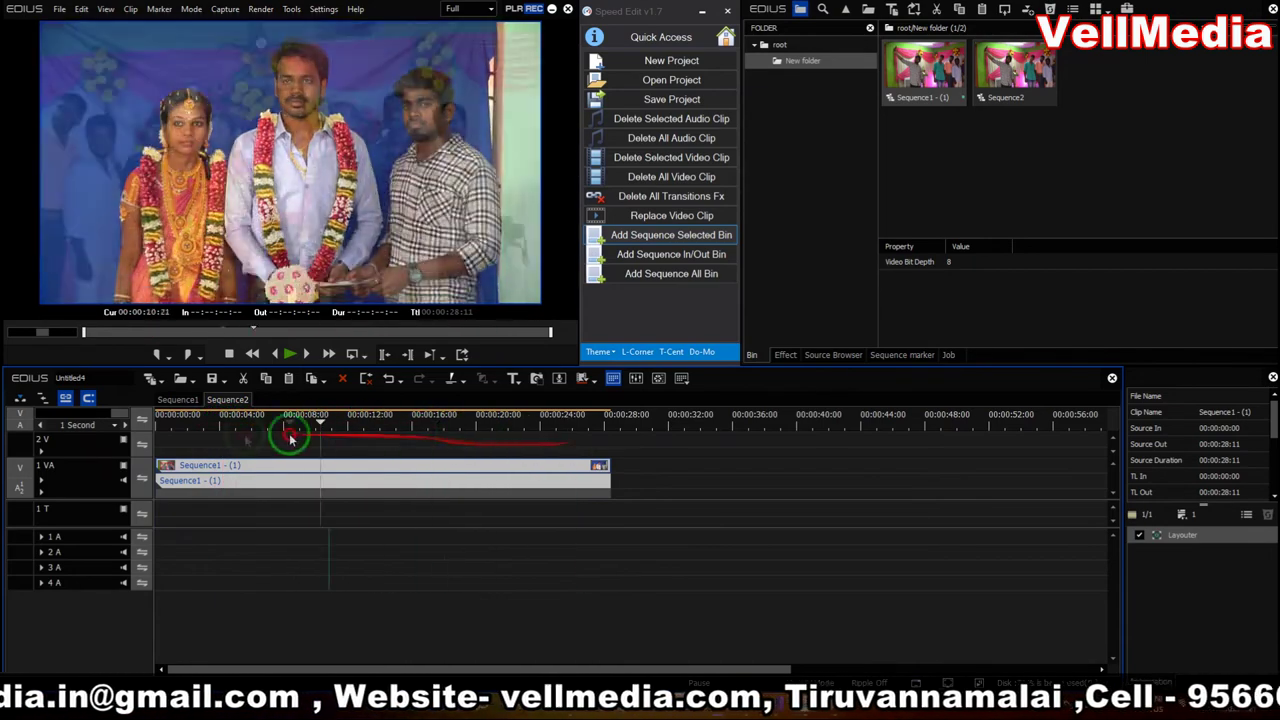
pyautogui.moveTo(500, 435); pyautogui.dragTo(160, 428)
pyautogui.click(474, 484)
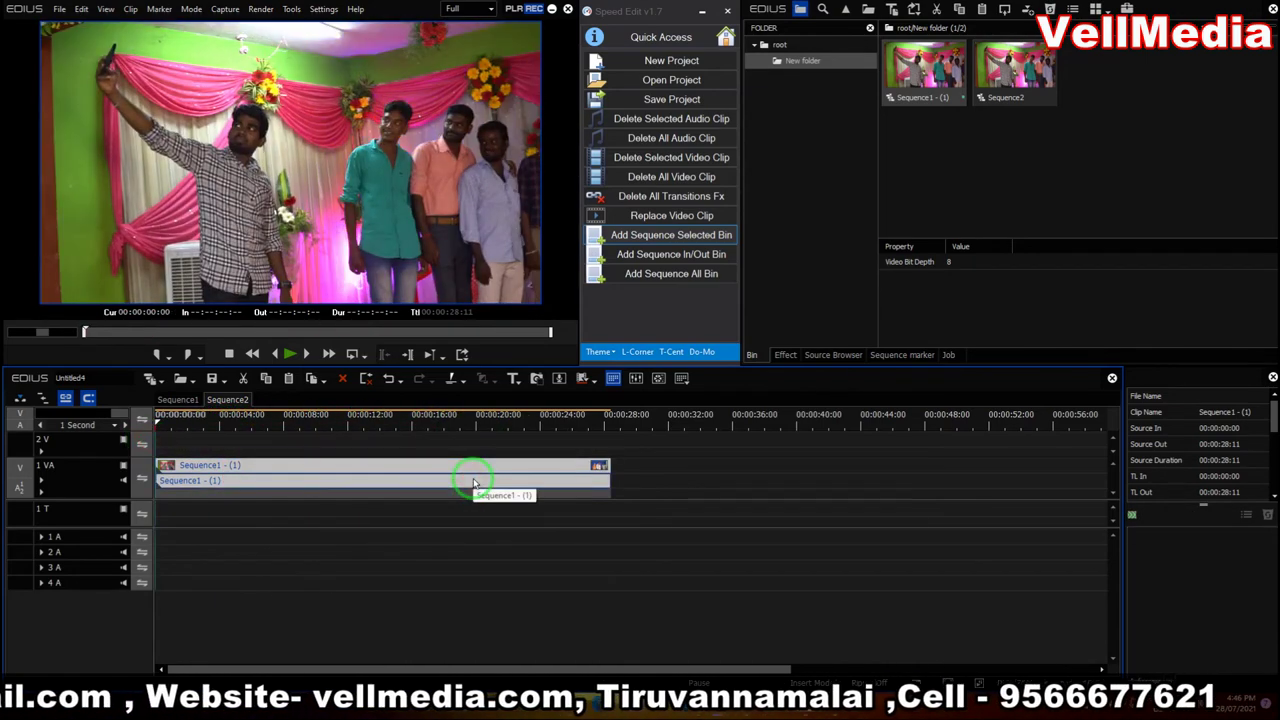
pyautogui.press('Delete')
pyautogui.click(176, 399)
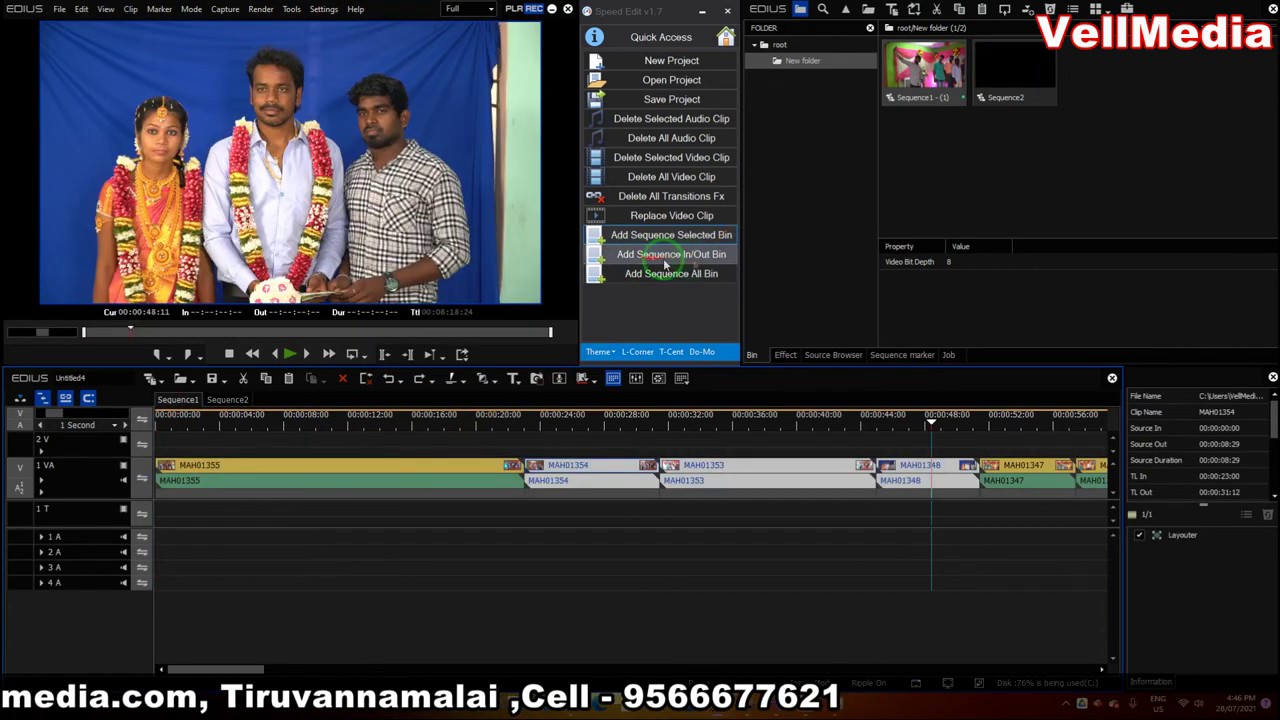
# Step: Mark In at 00:00:07:02 and Out at 00:00:36:04, then add that range to the bin
pyautogui.click(423, 591)
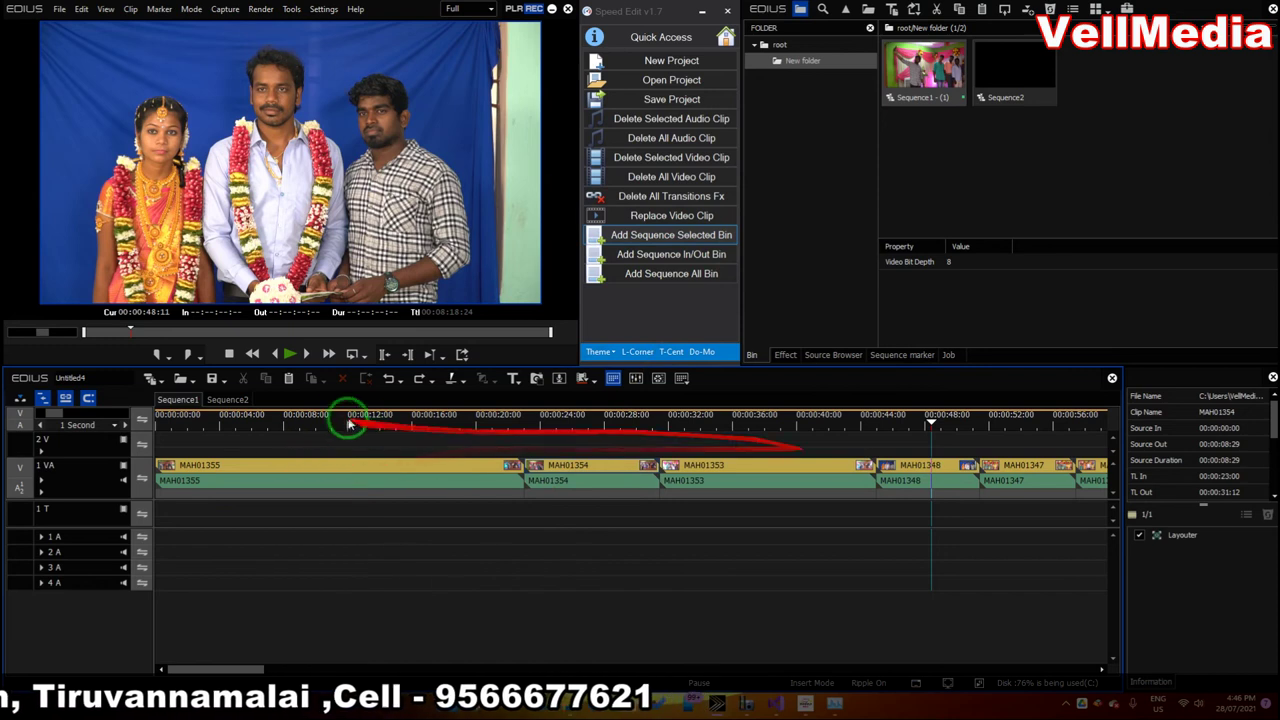
pyautogui.click(268, 425)
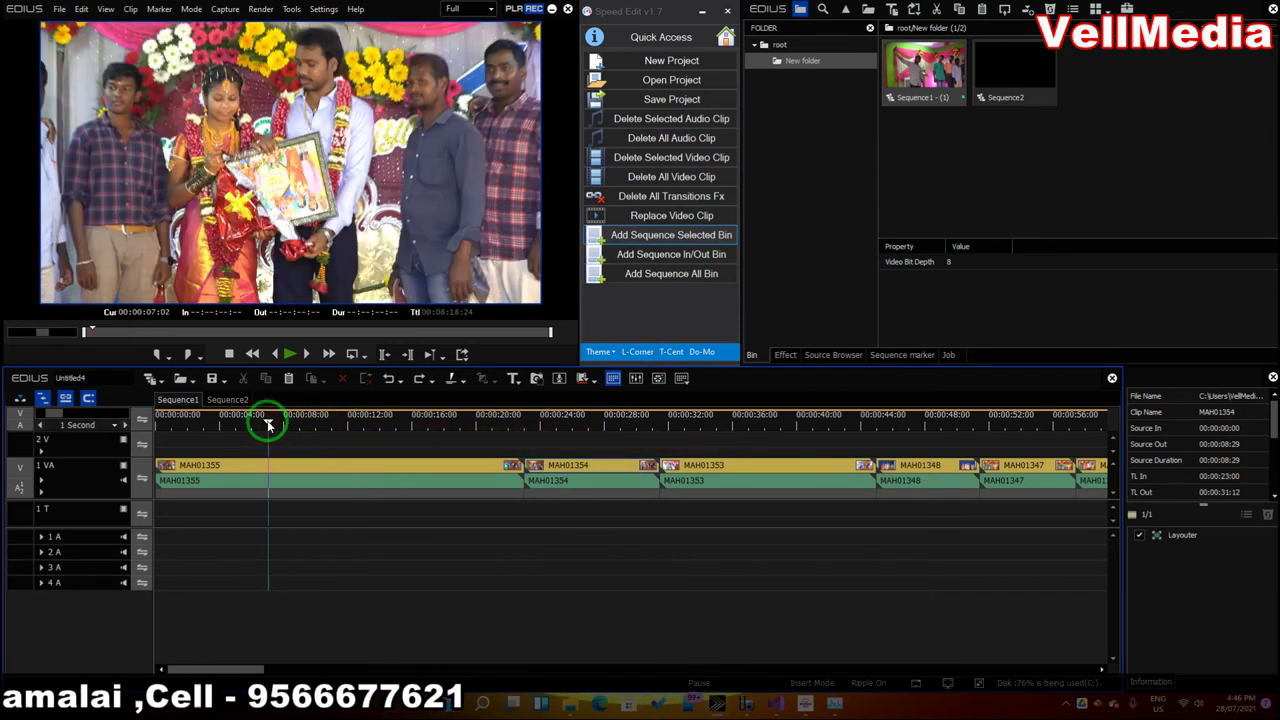
pyautogui.press('i')
pyautogui.click(735, 420)
pyautogui.press('o')
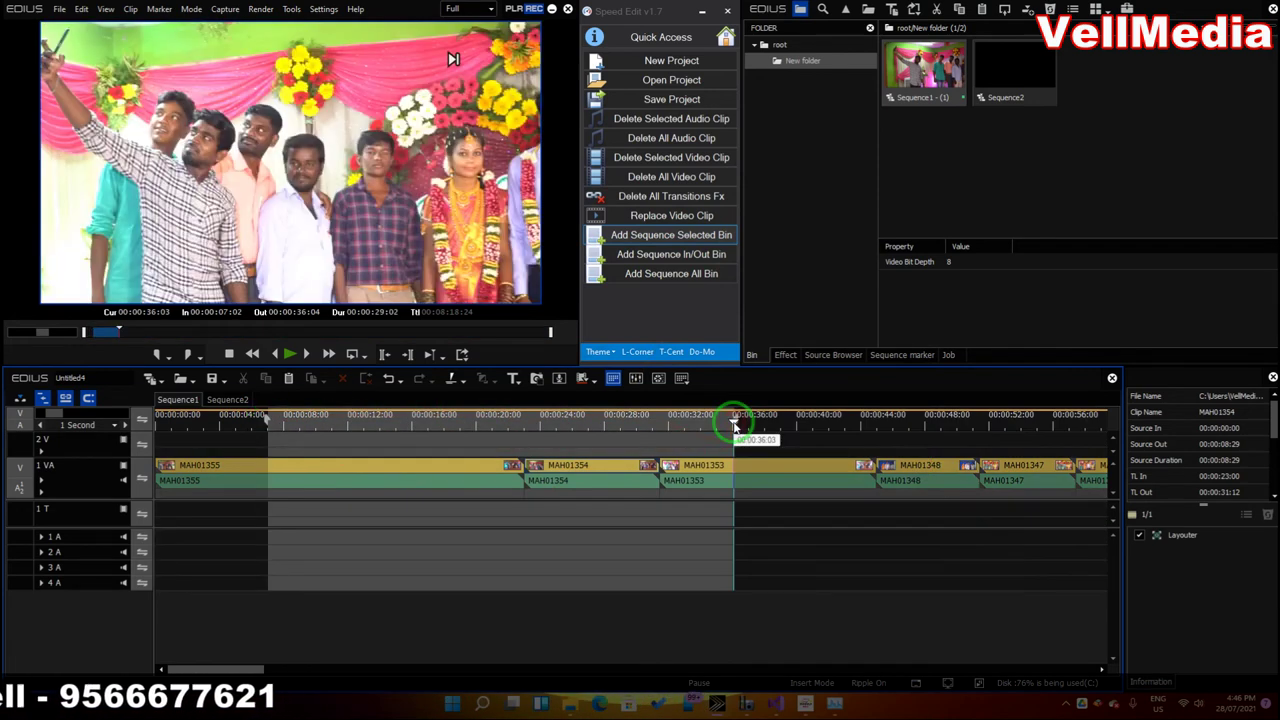
pyautogui.click(668, 260)
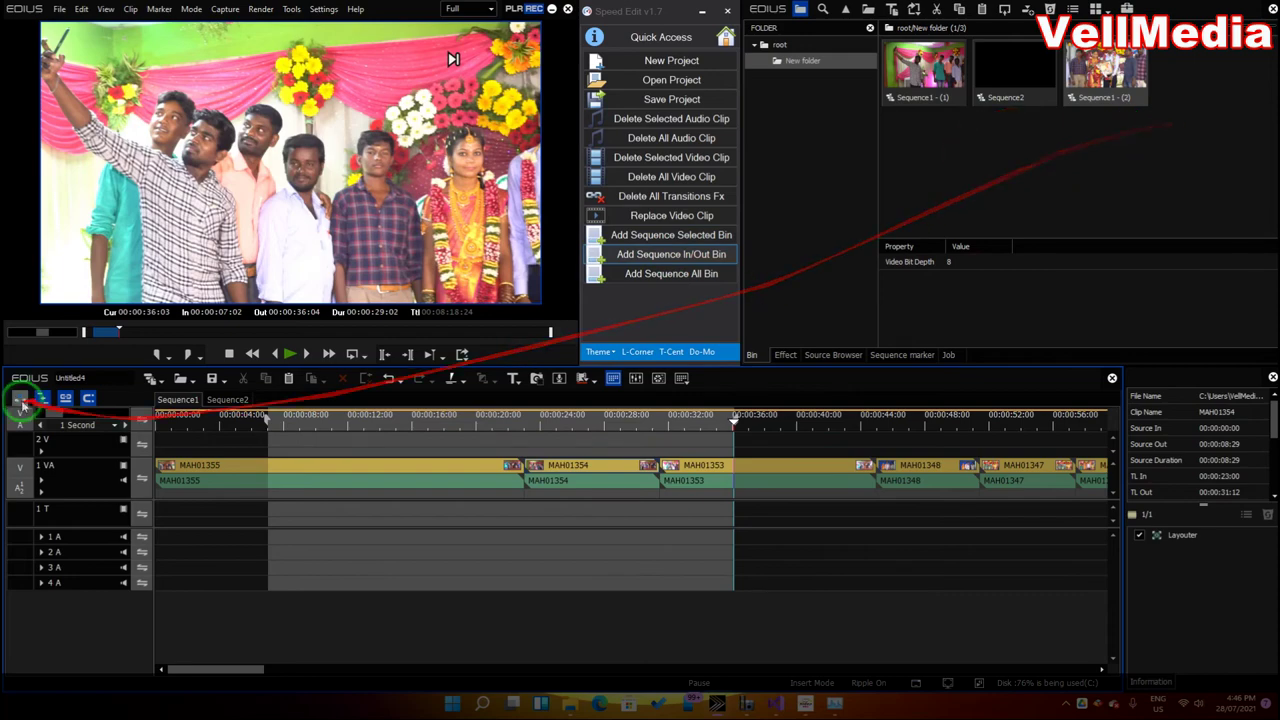
# Step: Place Sequence1 - (2) on Sequence2's 1 VA track, then clear Sequence1's Out point
pyautogui.click(228, 399)
pyautogui.moveTo(1105, 68)
pyautogui.mouseDown()
pyautogui.moveTo(125, 476)
pyautogui.moveTo(160, 476)
pyautogui.mouseUp()
pyautogui.moveTo(163, 425); pyautogui.dragTo(612, 462)
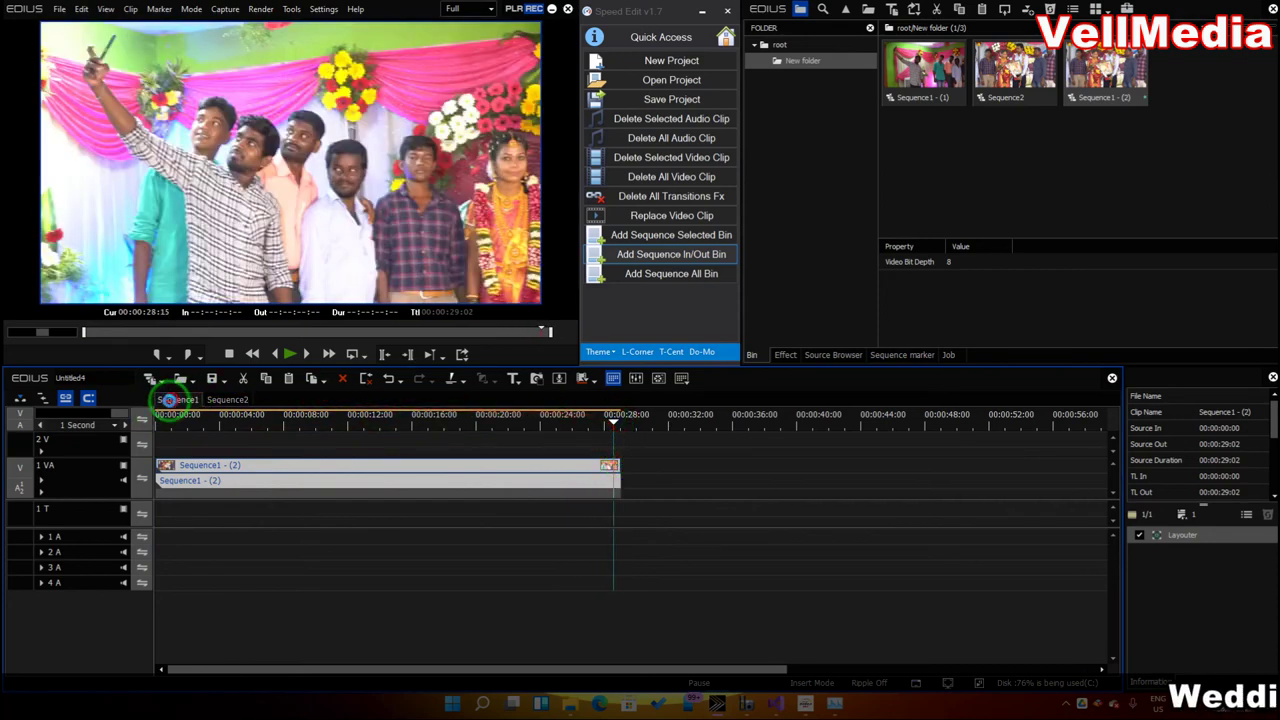
pyautogui.click(170, 400)
pyautogui.click(653, 462)
pyautogui.moveTo(700, 420); pyautogui.dragTo(732, 420)
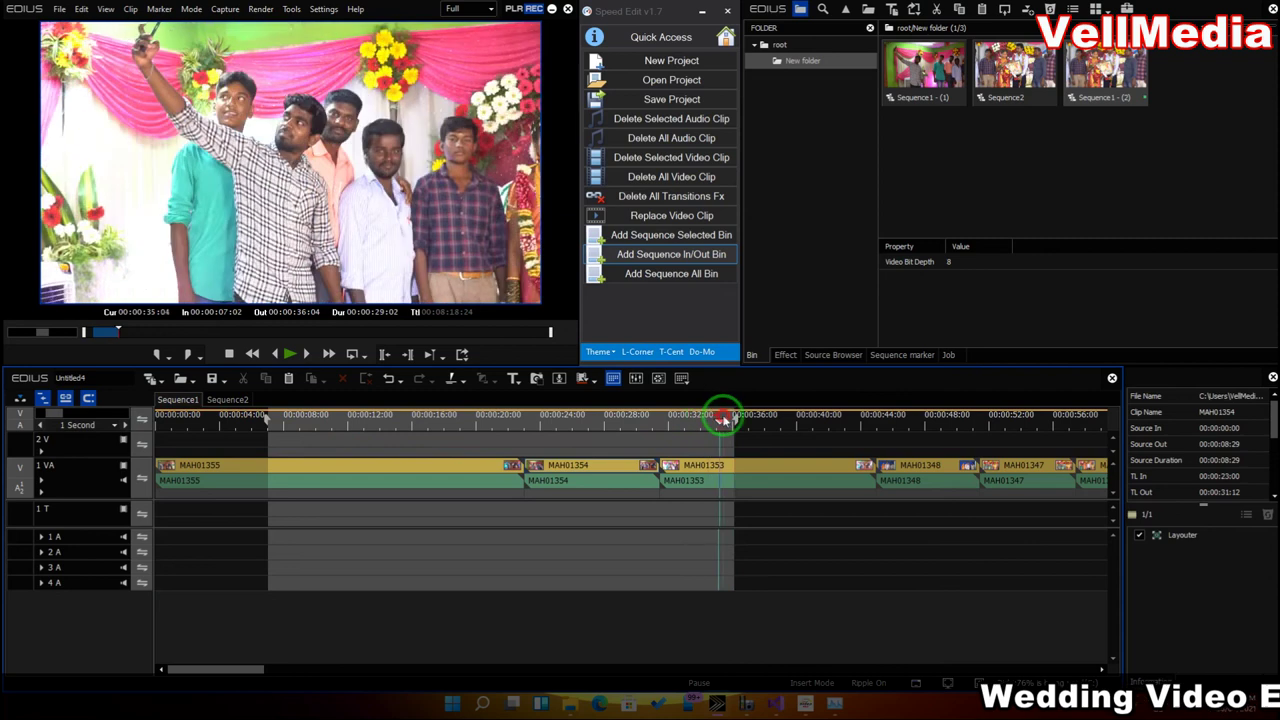
pyautogui.click(760, 537)
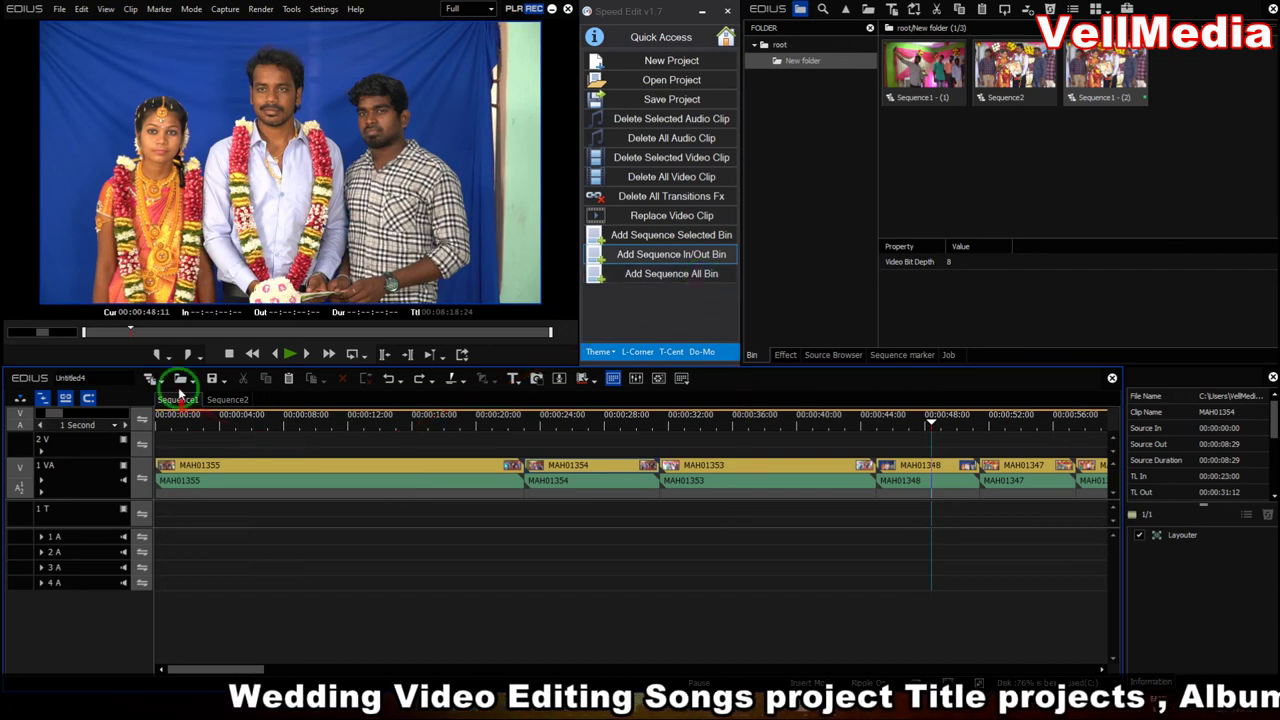
# Step: Add the whole Sequence1 to the bin and drop the new clip onto Sequence2's timeline
pyautogui.moveTo(193, 402); pyautogui.dragTo(957, 146)
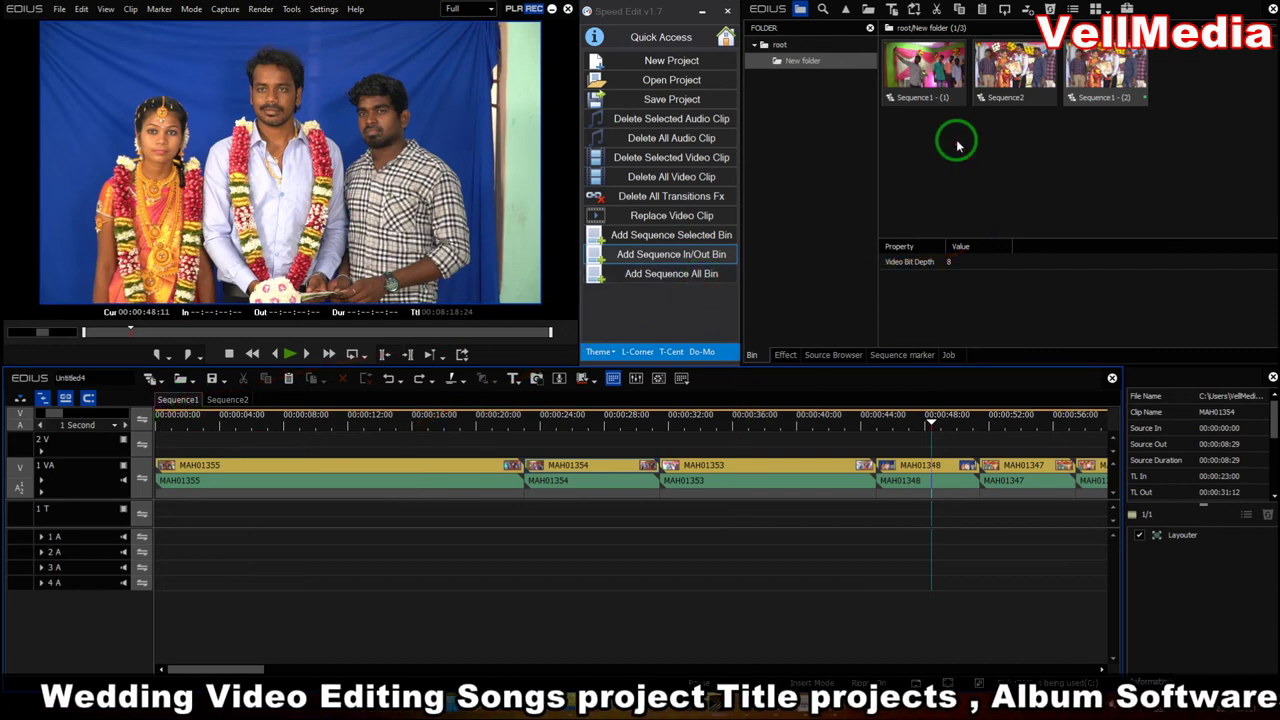
pyautogui.click(686, 274)
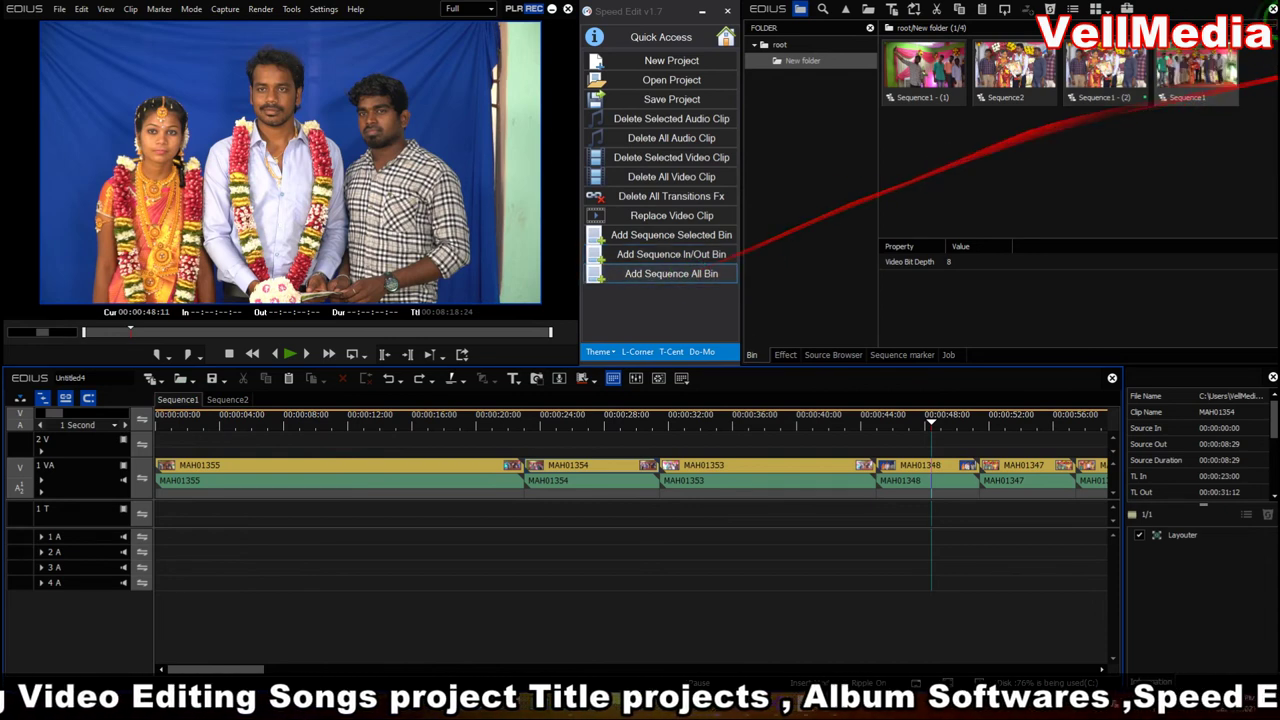
pyautogui.click(235, 401)
pyautogui.moveTo(1190, 65)
pyautogui.mouseDown()
pyautogui.moveTo(635, 437)
pyautogui.moveTo(636, 466)
pyautogui.mouseUp()
# Step: Undo the Sequence2 edits so only Sequence1 - (2) remains, then go back to Speed Edit home
pyautogui.press('Delete')
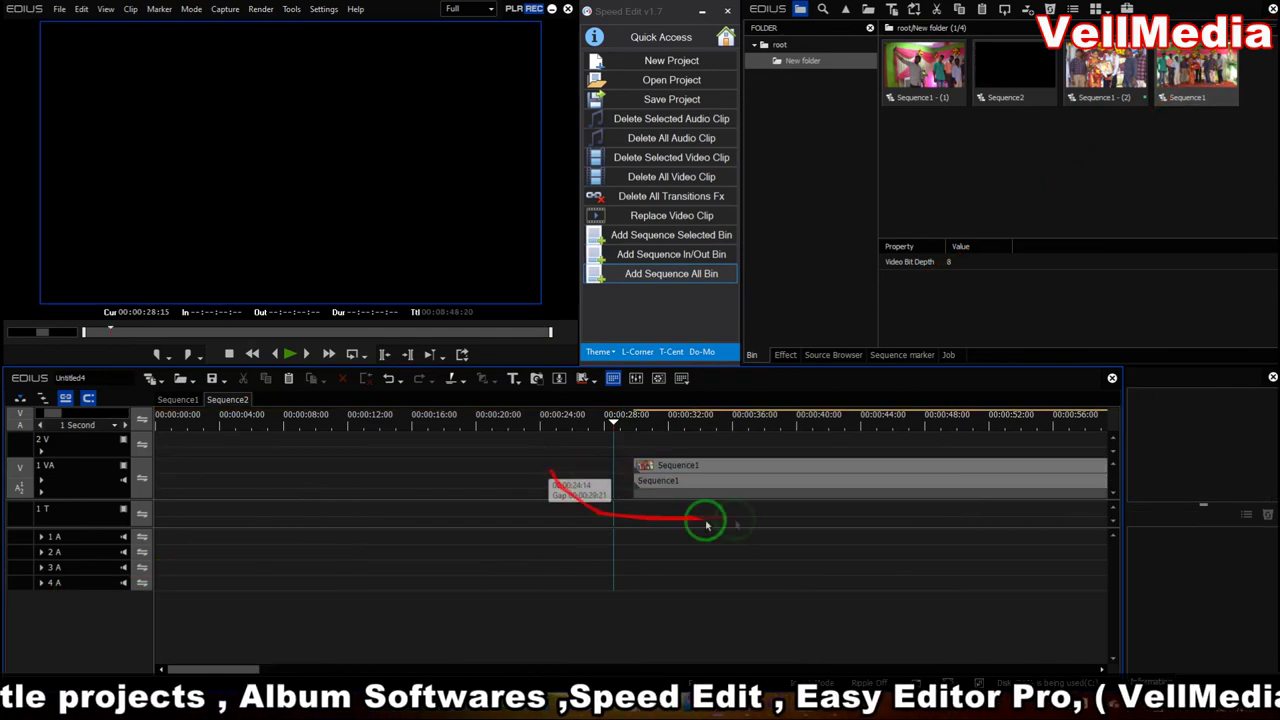
pyautogui.moveTo(300, 429); pyautogui.dragTo(1031, 479)
pyautogui.hotkey('ctrl', 'z')
pyautogui.hotkey('ctrl', 'z')
pyautogui.hotkey('ctrl', 'z')
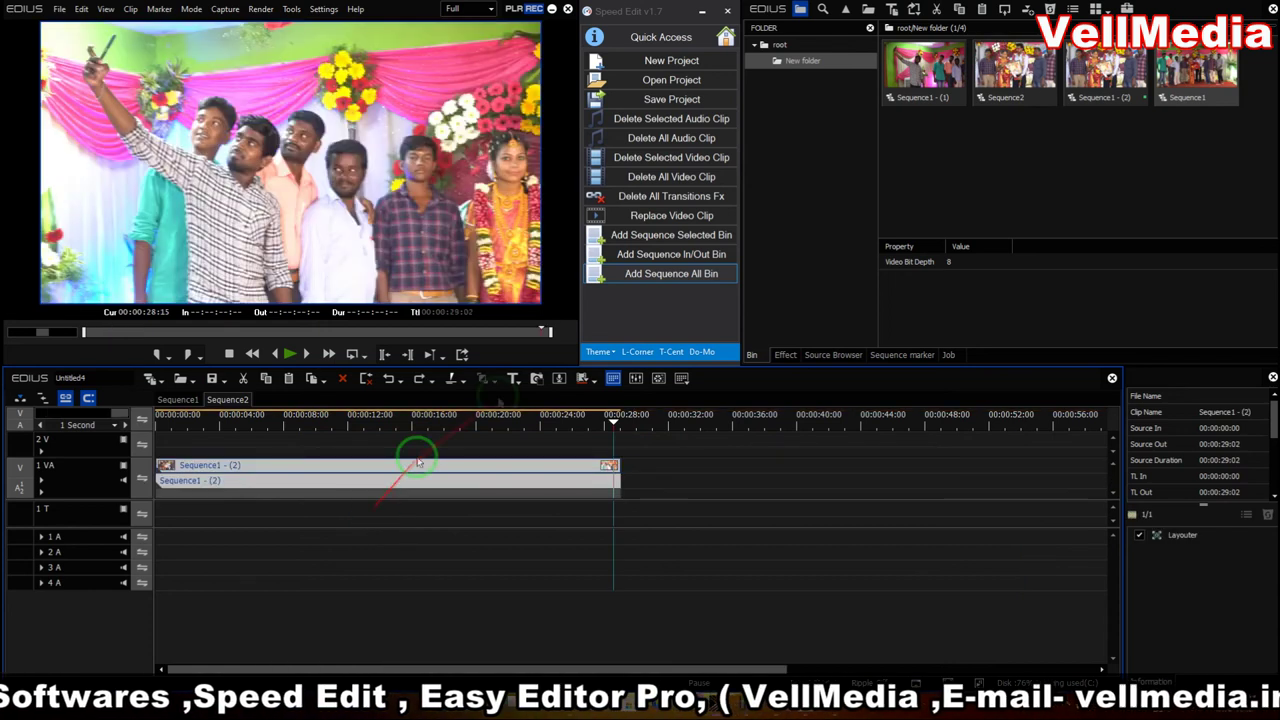
pyautogui.click(729, 37)
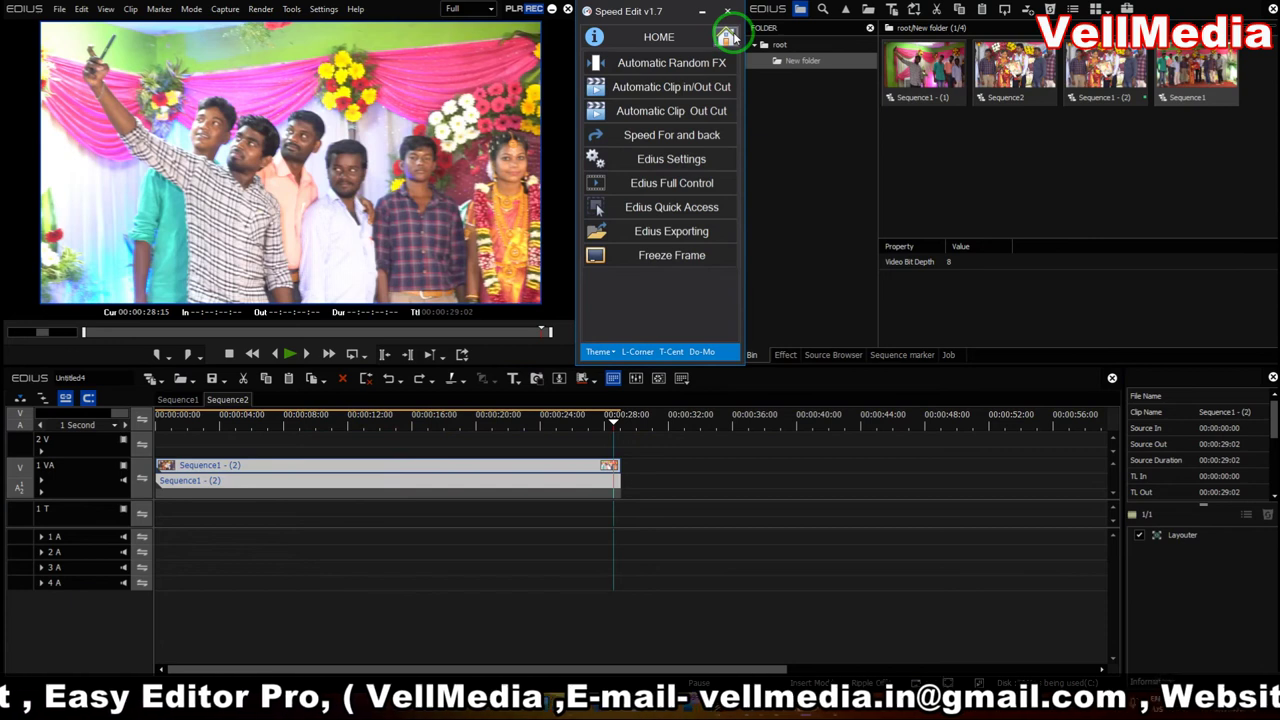
# Step: Open Speed Edit's Quick Exporting tools and try the export settings and H.264/AVC options
pyautogui.click(683, 232)
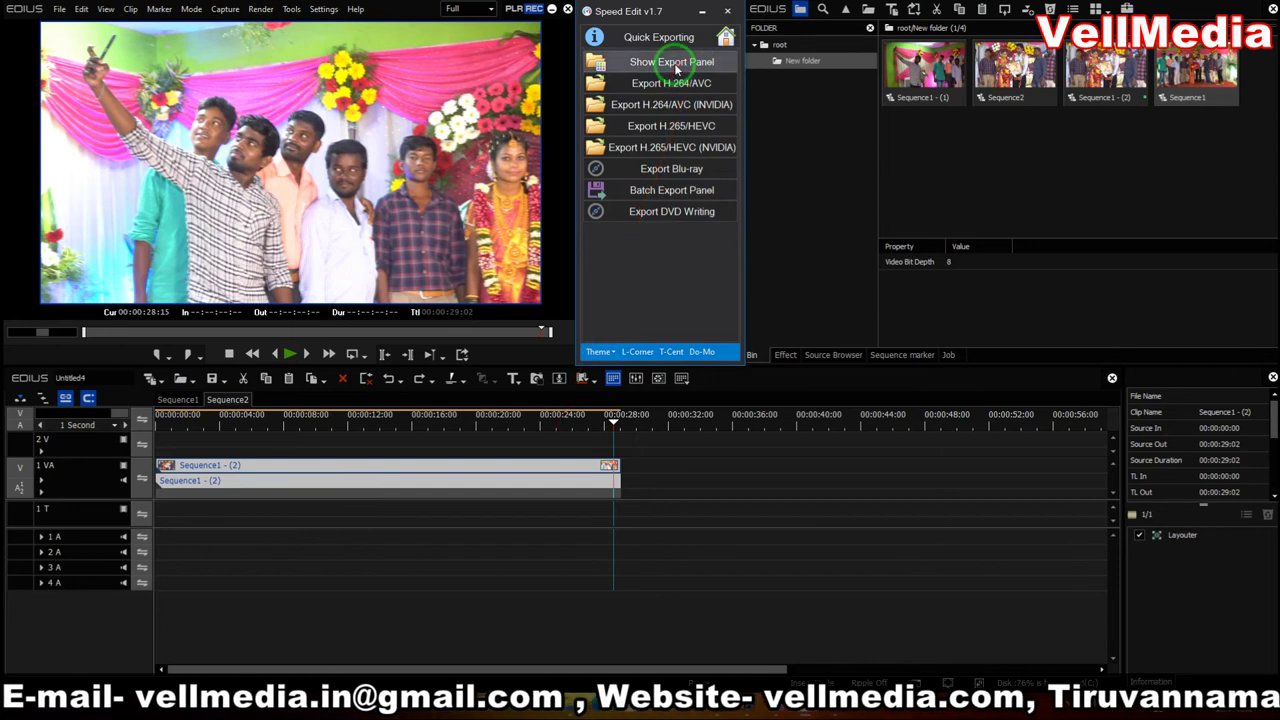
pyautogui.click(676, 66)
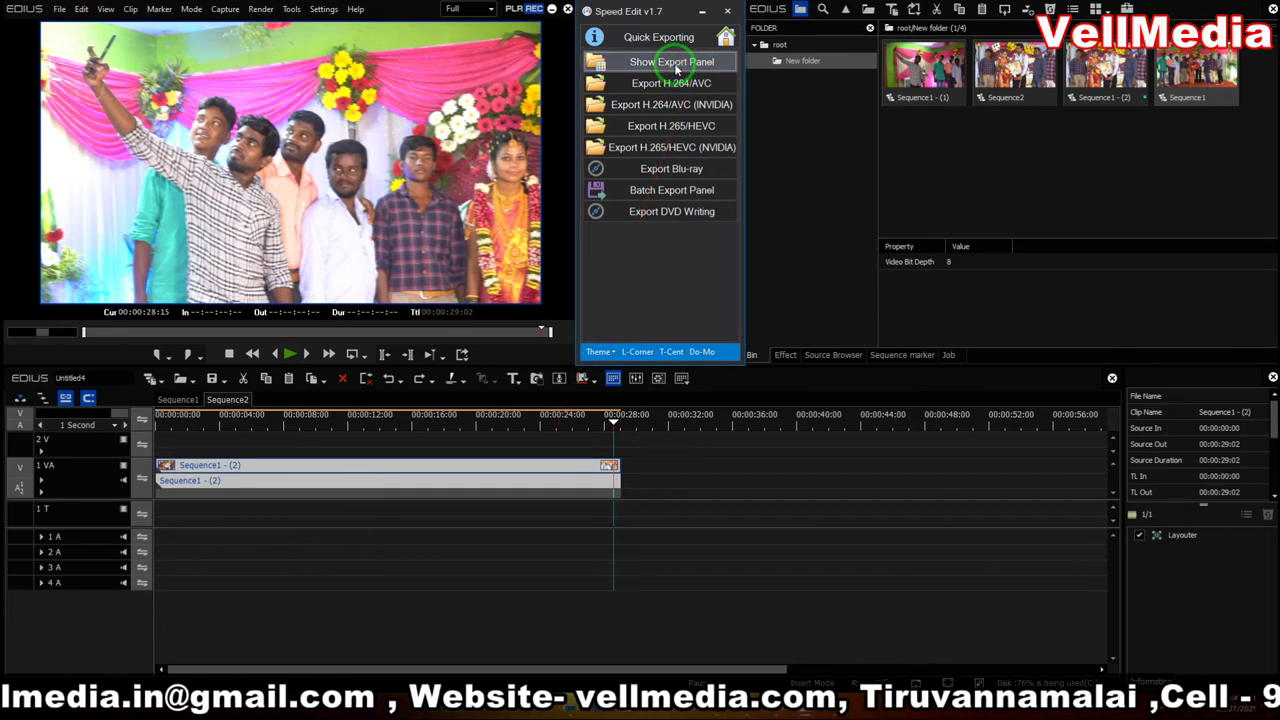
pyautogui.click(673, 60)
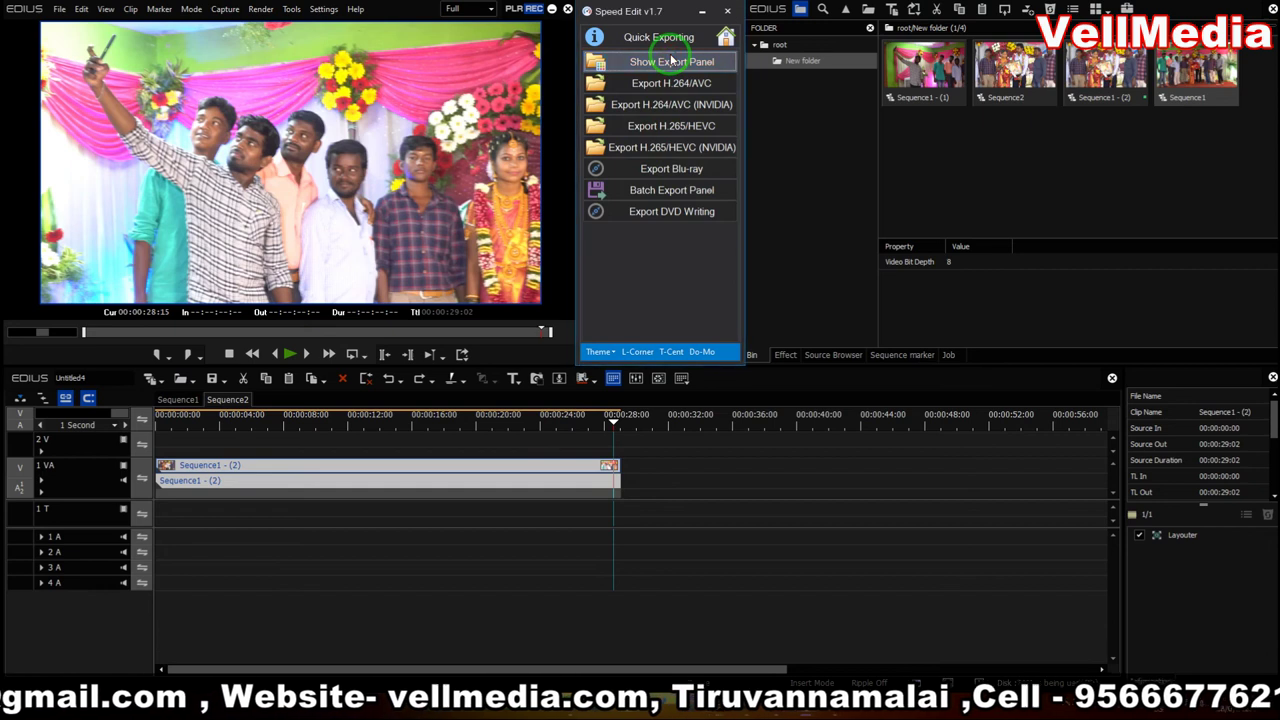
pyautogui.click(665, 88)
pyautogui.click(665, 90)
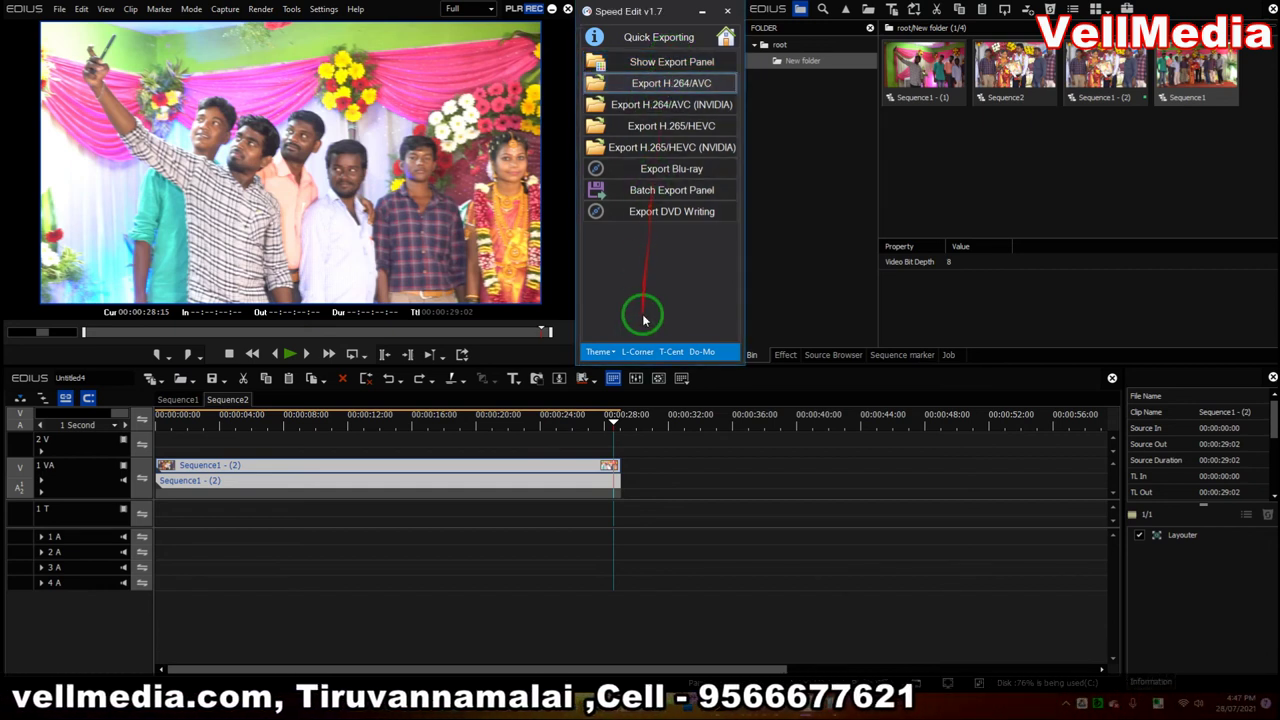
pyautogui.click(660, 64)
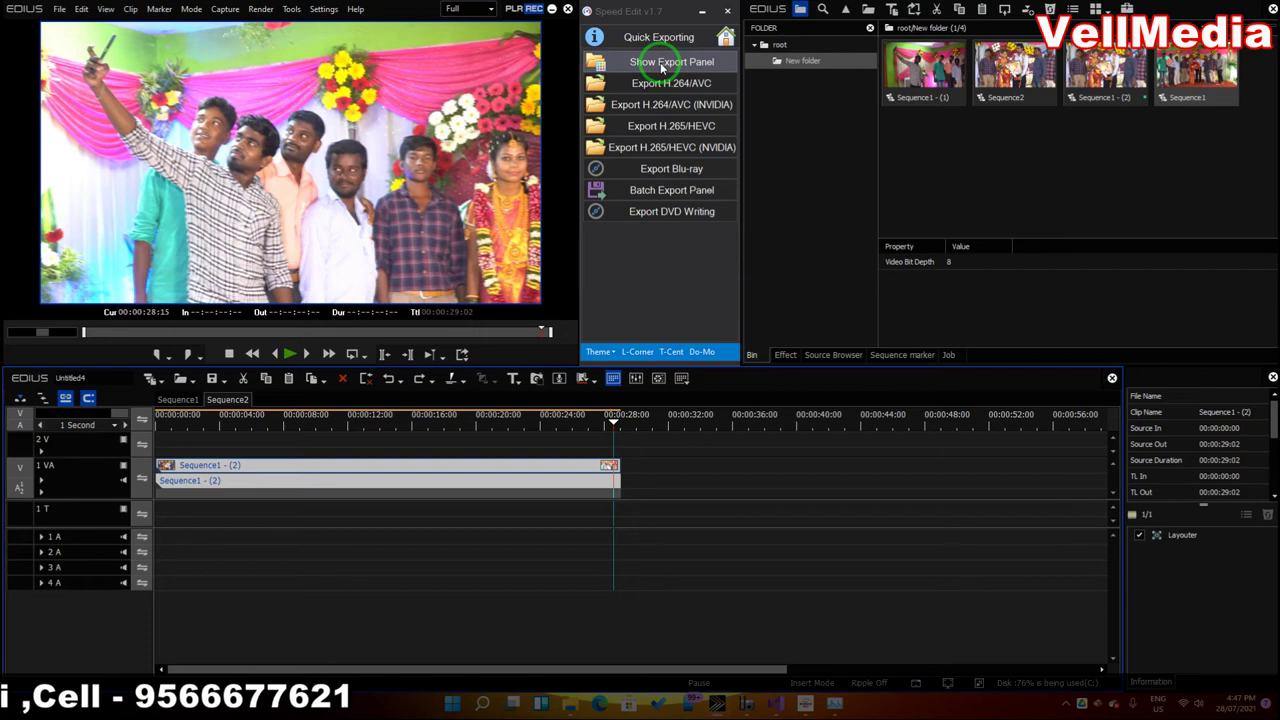
# Step: Exit Keyman Desktop from its tray icon, then open the full export settings window
pyautogui.rightClick(1100, 705)
pyautogui.click(980, 662)
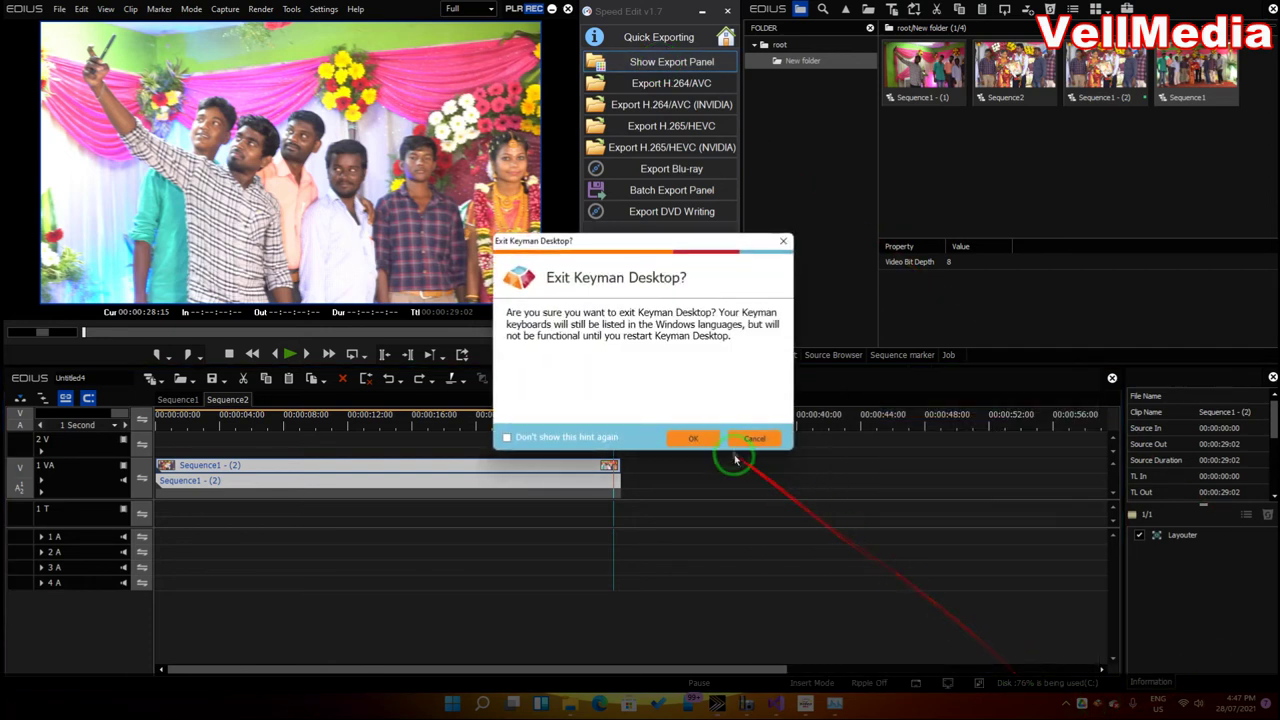
pyautogui.click(709, 441)
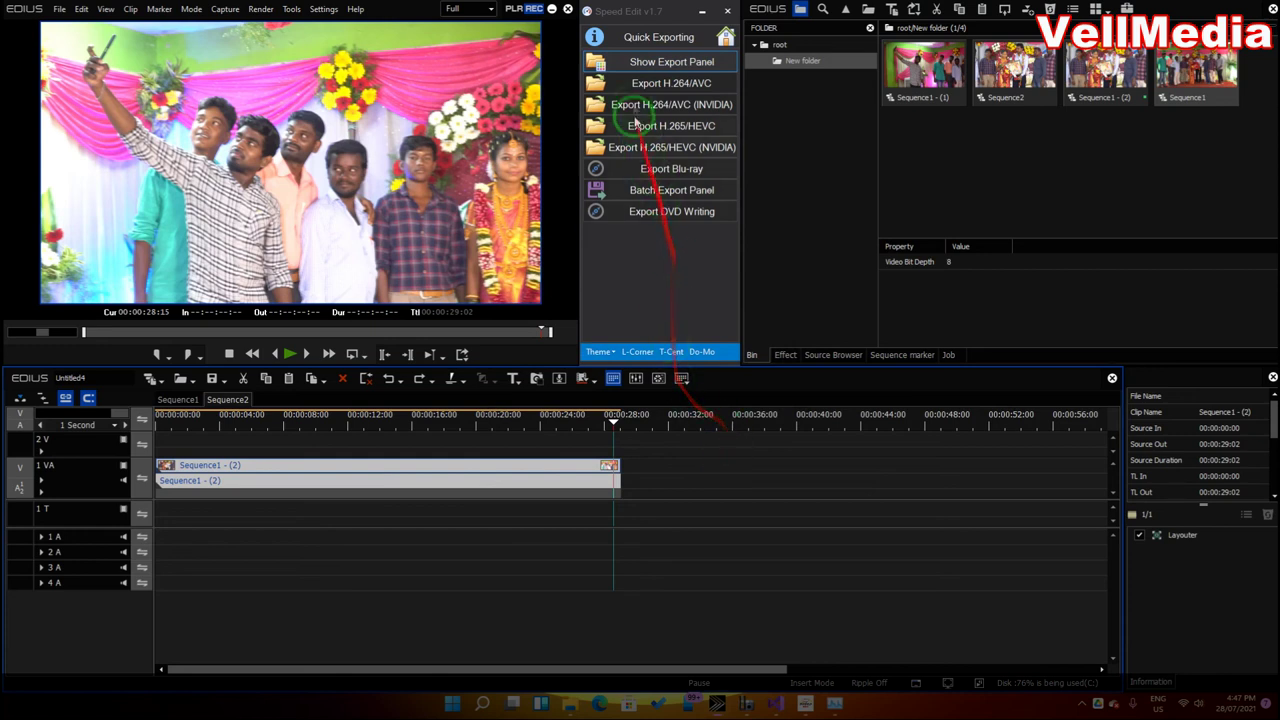
pyautogui.click(644, 70)
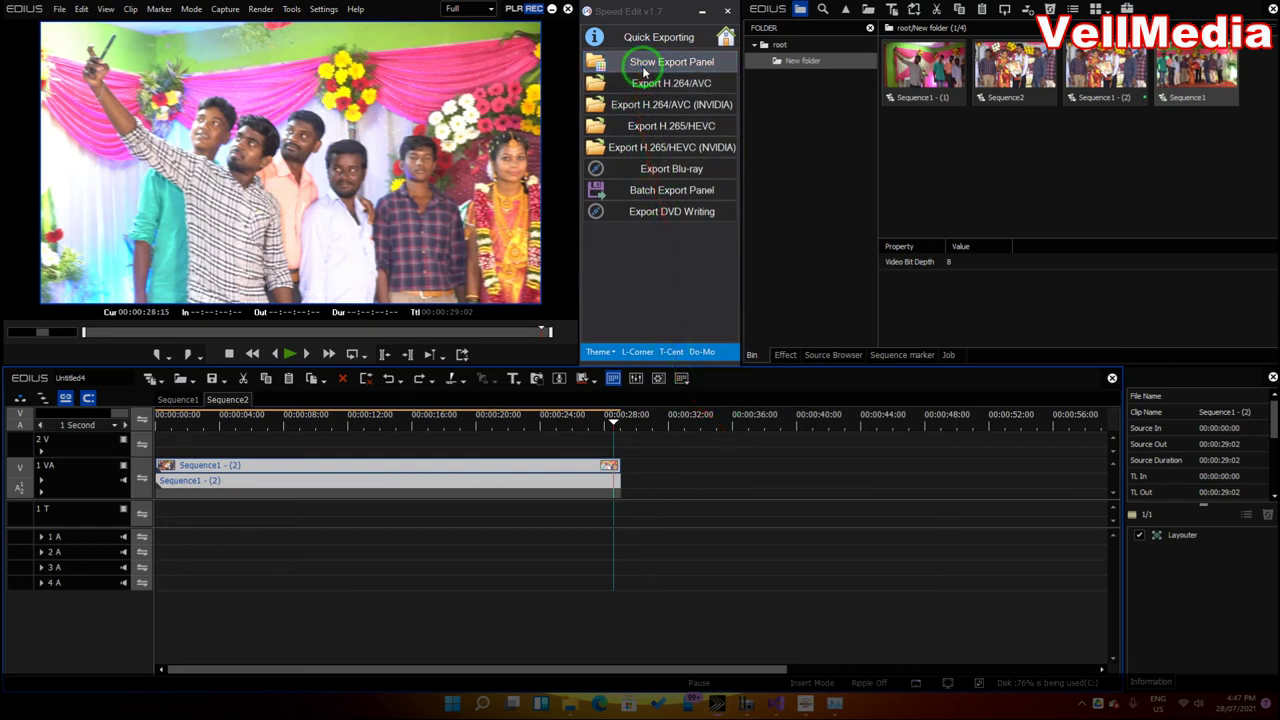
pyautogui.click(631, 87)
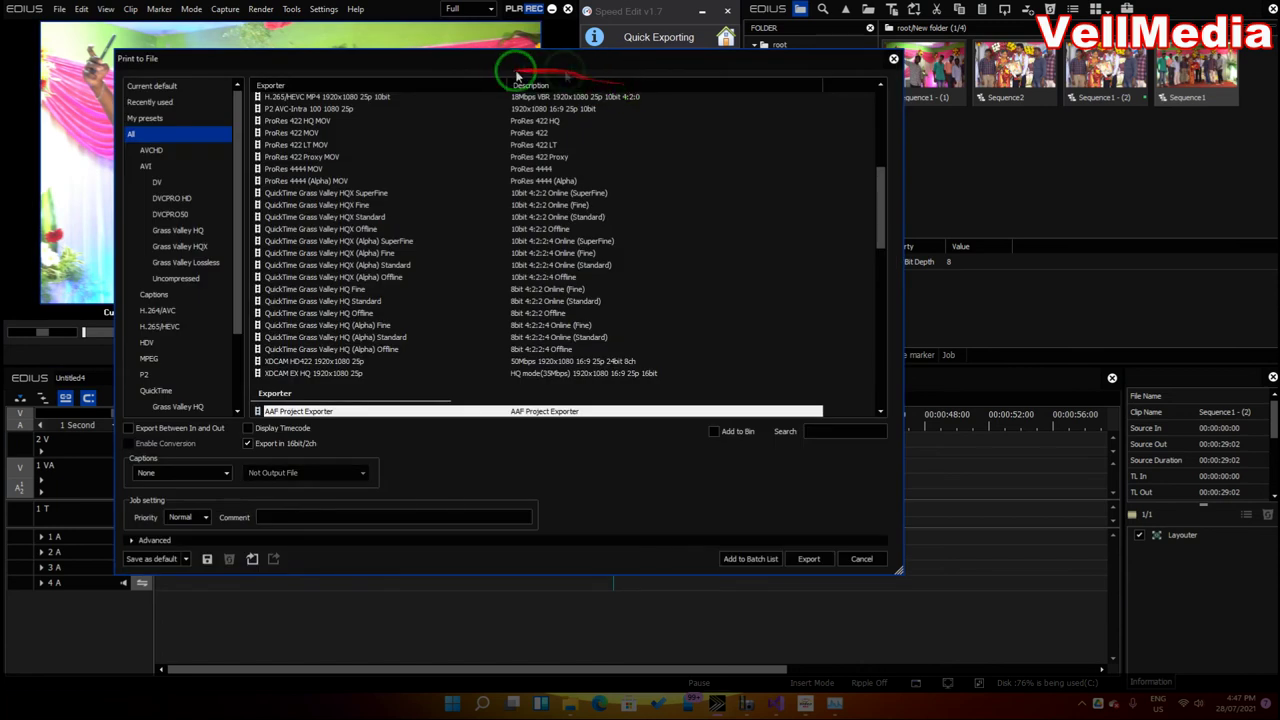
pyautogui.click(893, 58)
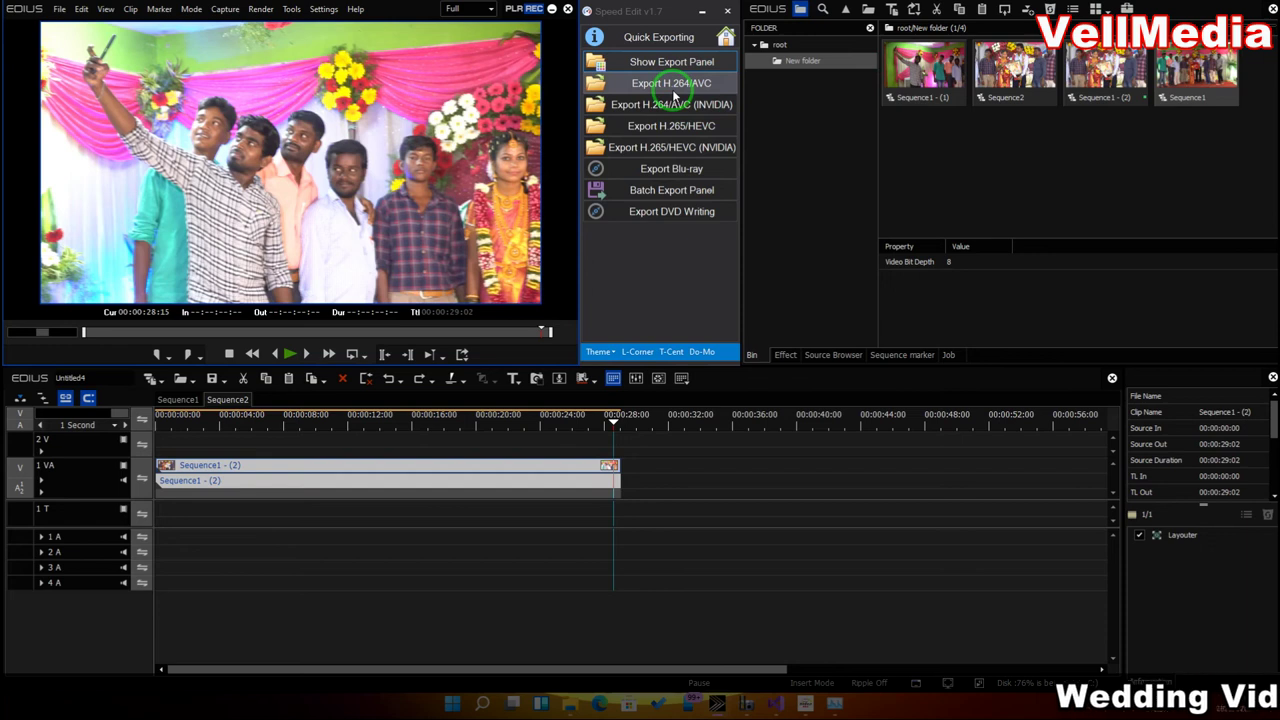
pyautogui.click(673, 91)
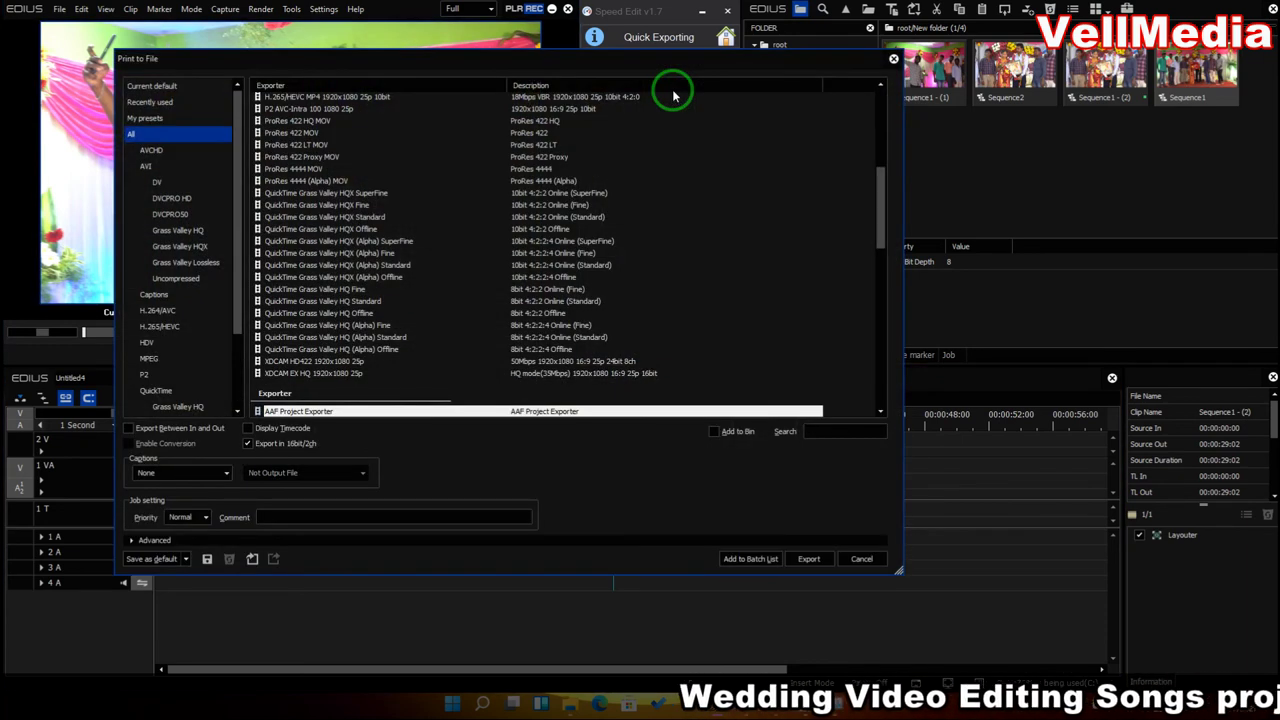
pyautogui.scroll(-7, 408, 243)
pyautogui.scroll(-7, 523, 337)
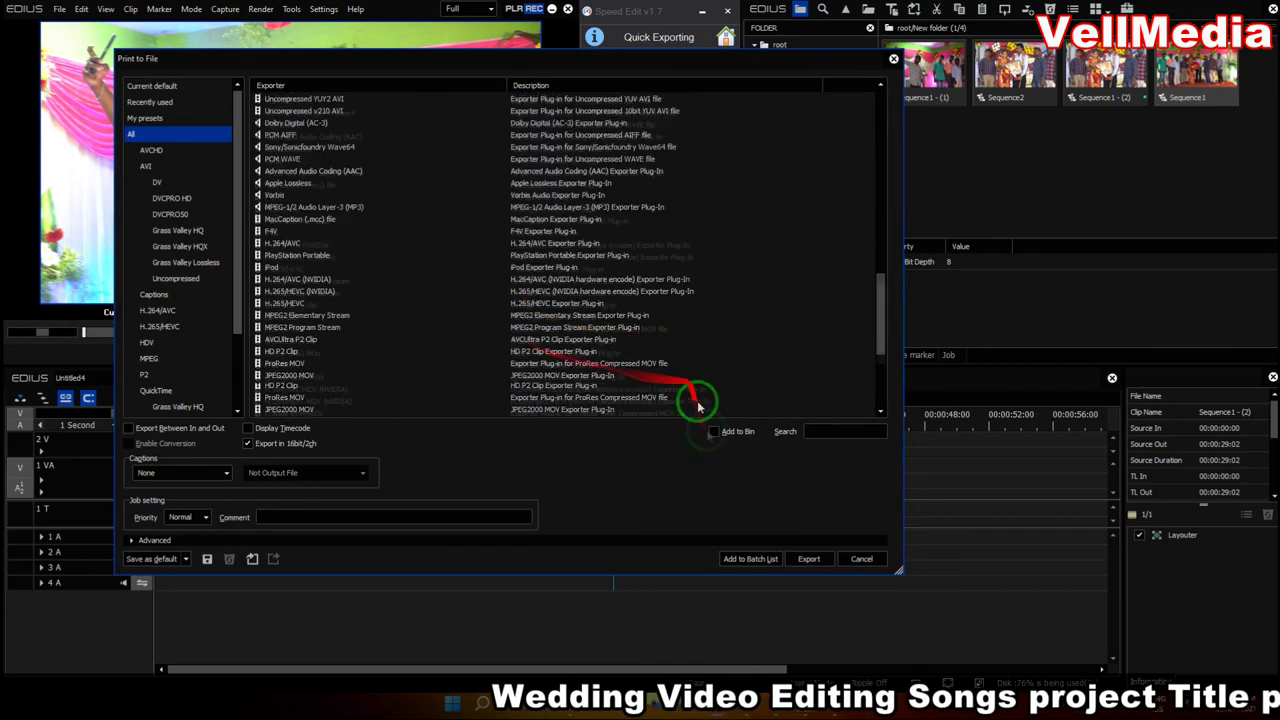
pyautogui.click(872, 558)
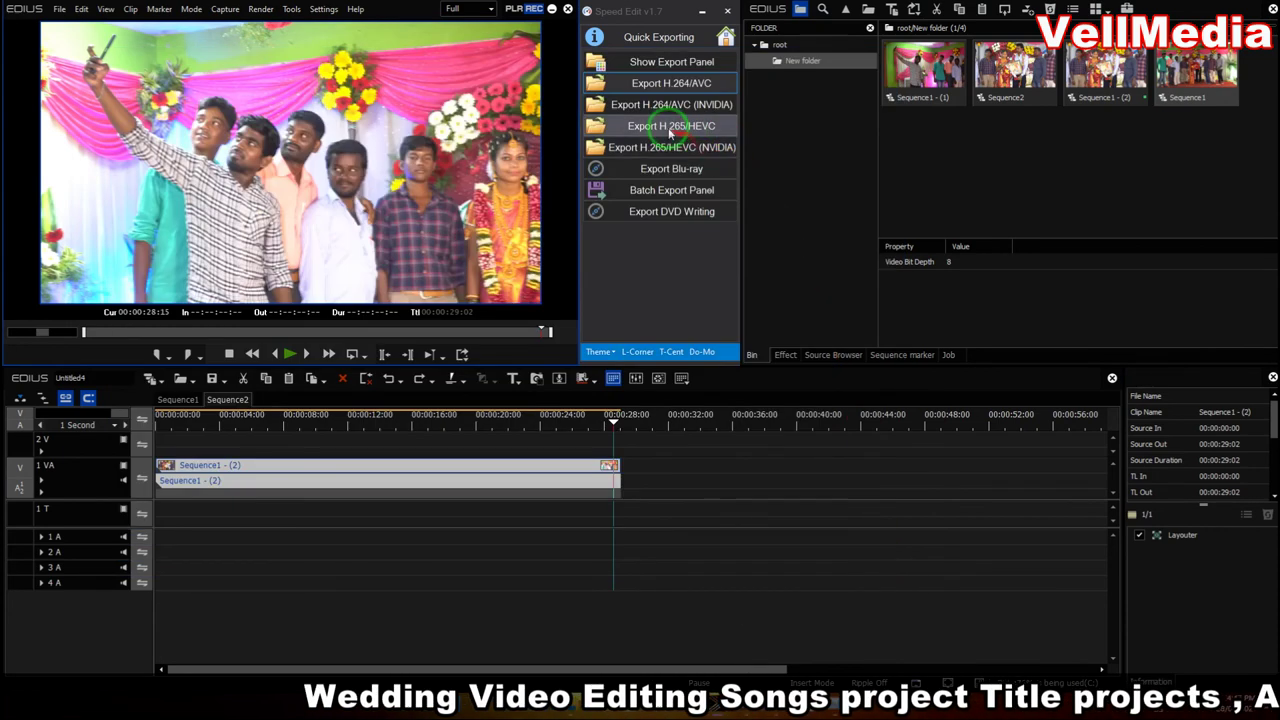
pyautogui.click(671, 115)
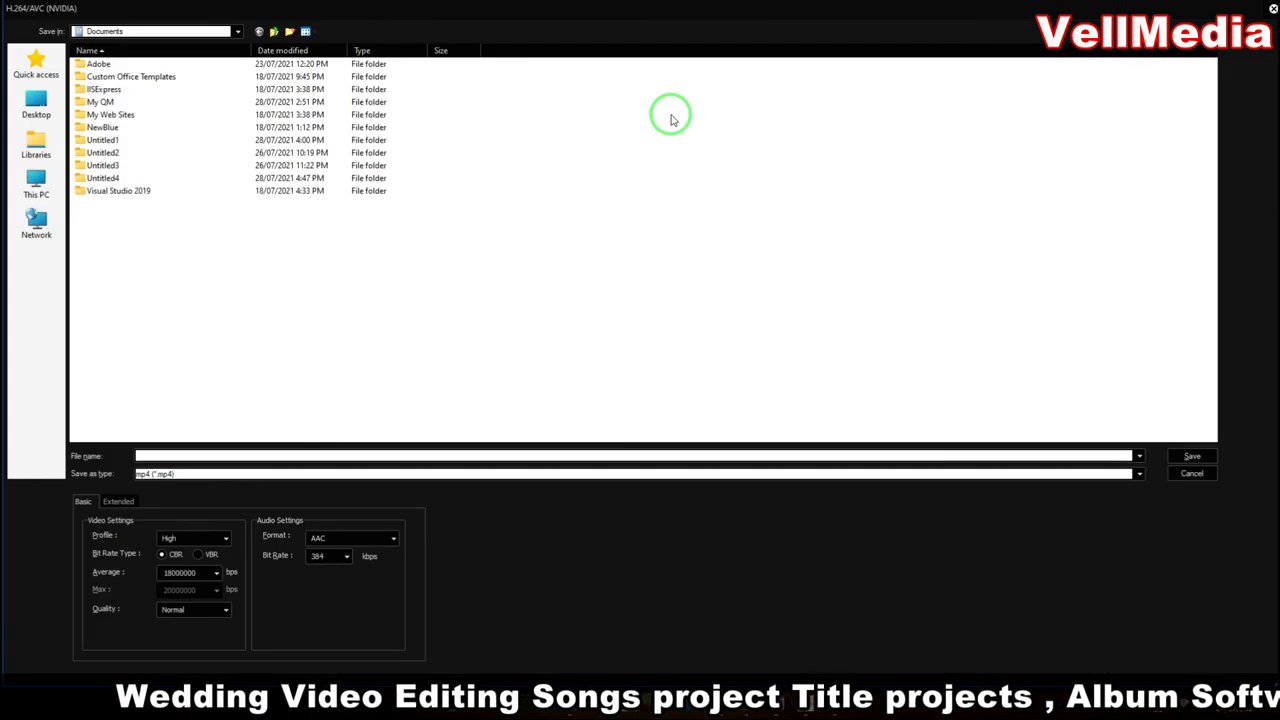
pyautogui.click(1192, 473)
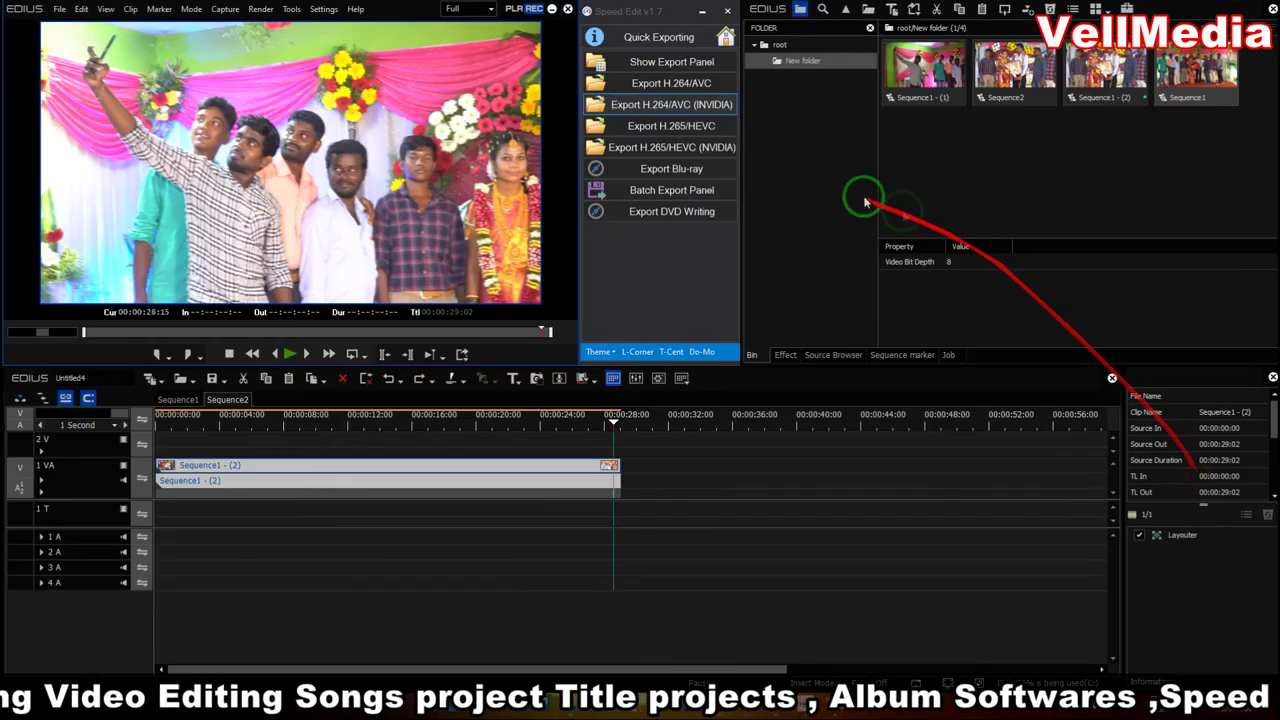
pyautogui.click(680, 147)
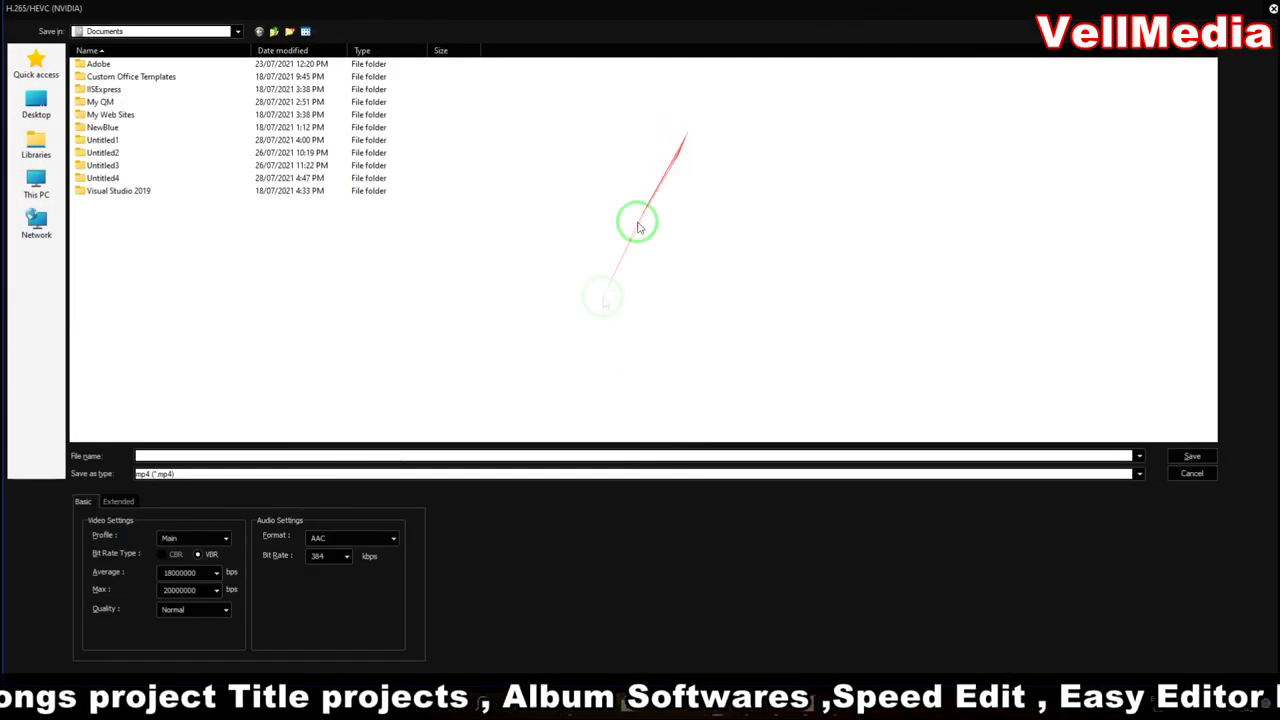
pyautogui.click(1192, 473)
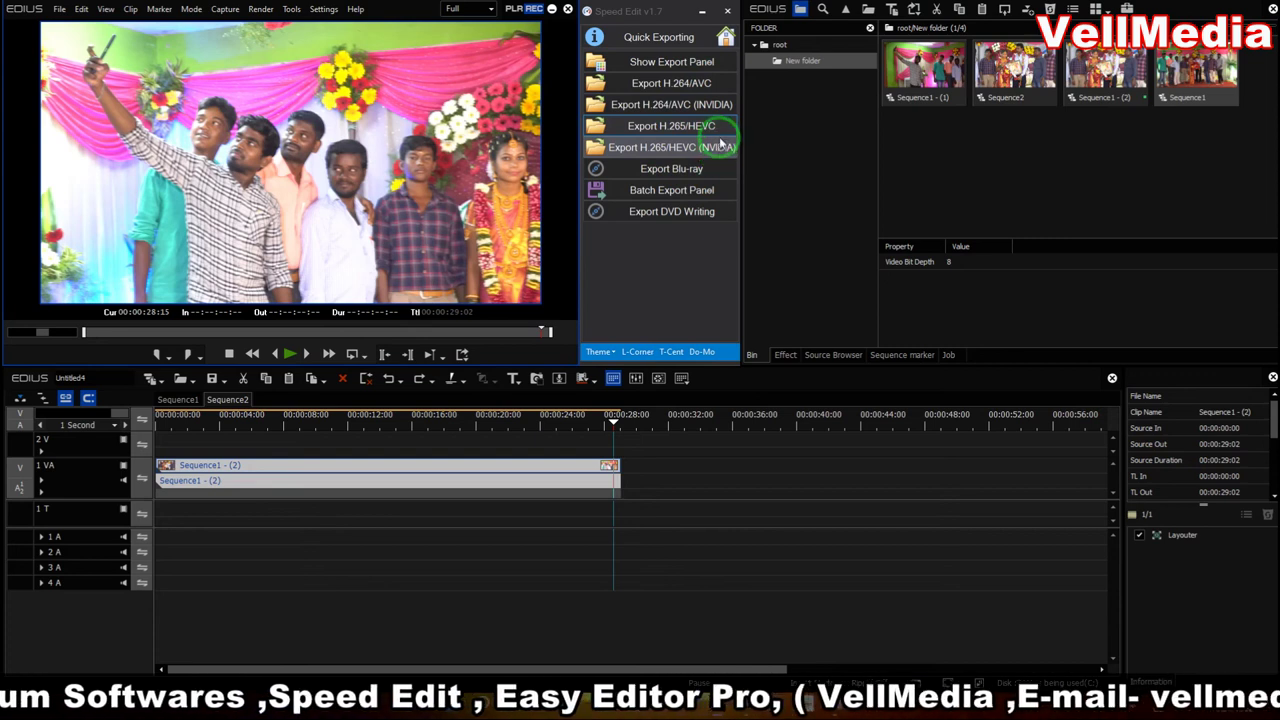
pyautogui.click(710, 130)
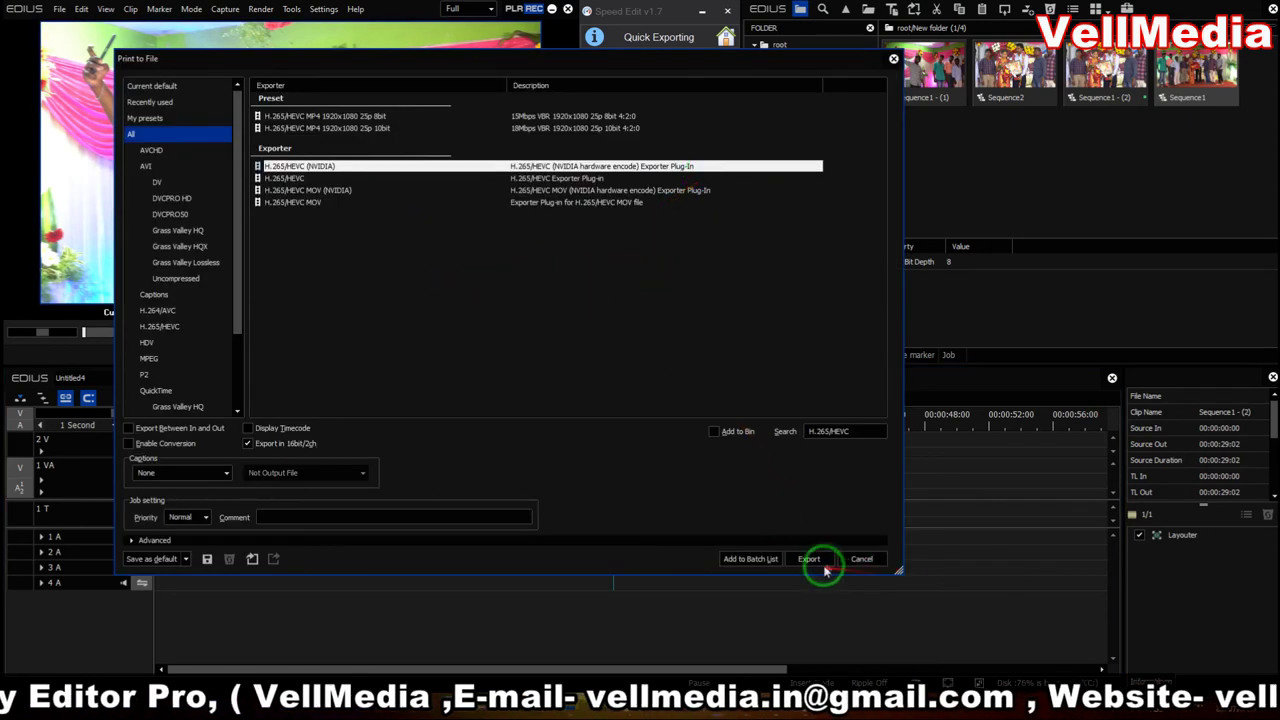
pyautogui.click(825, 567)
pyautogui.click(712, 192)
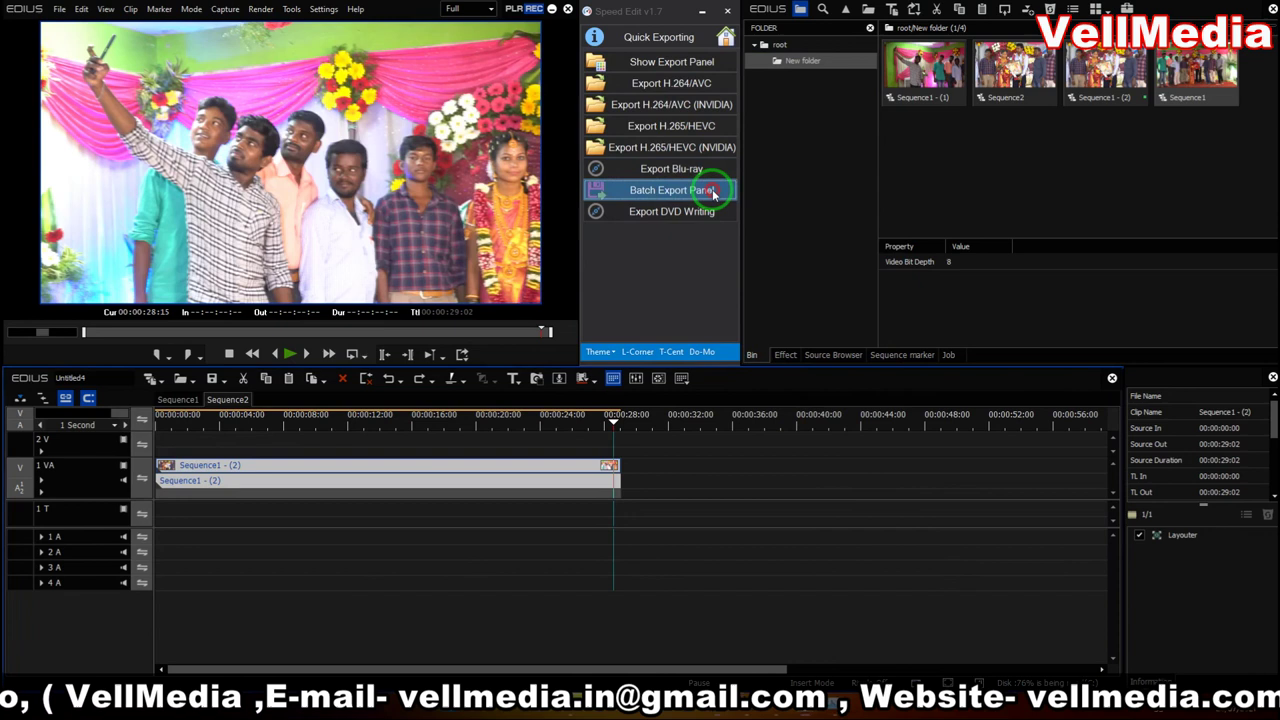
# Step: Leave the DVD Burn to disc window, confirm returning to the editor, and show Speed Edit's HOME tools
pyautogui.click(699, 292)
pyautogui.click(675, 215)
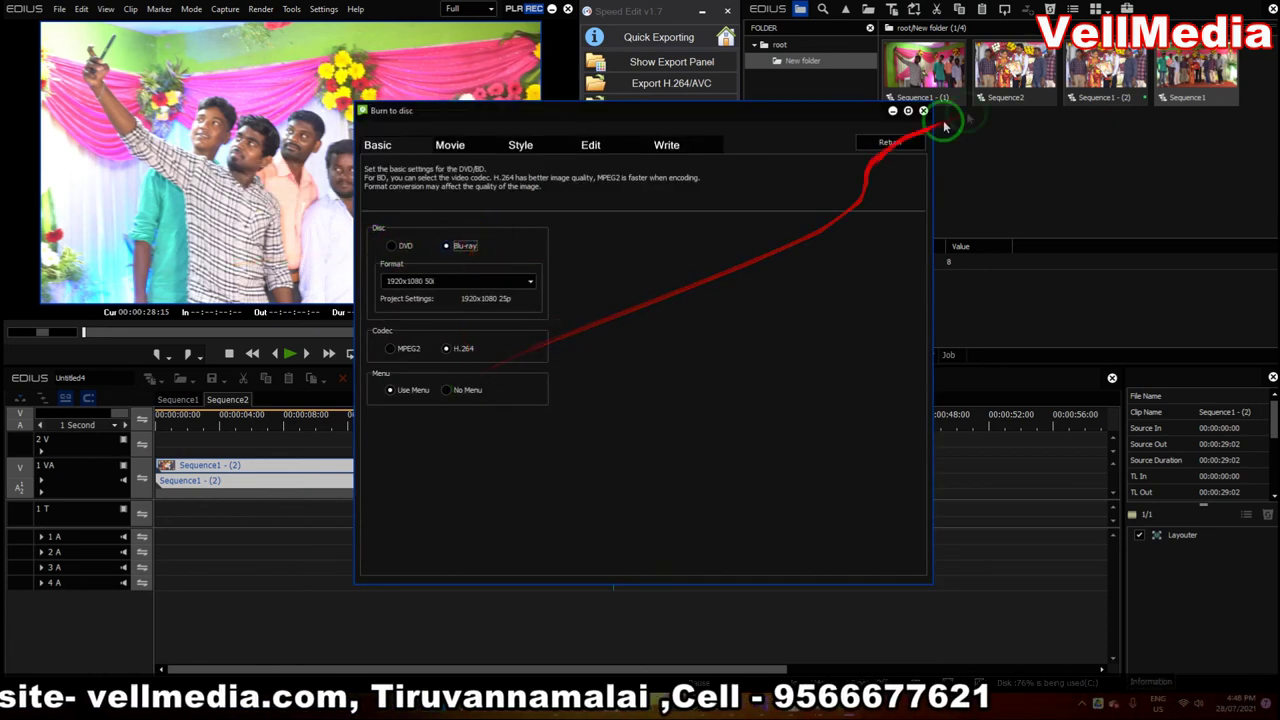
pyautogui.click(885, 142)
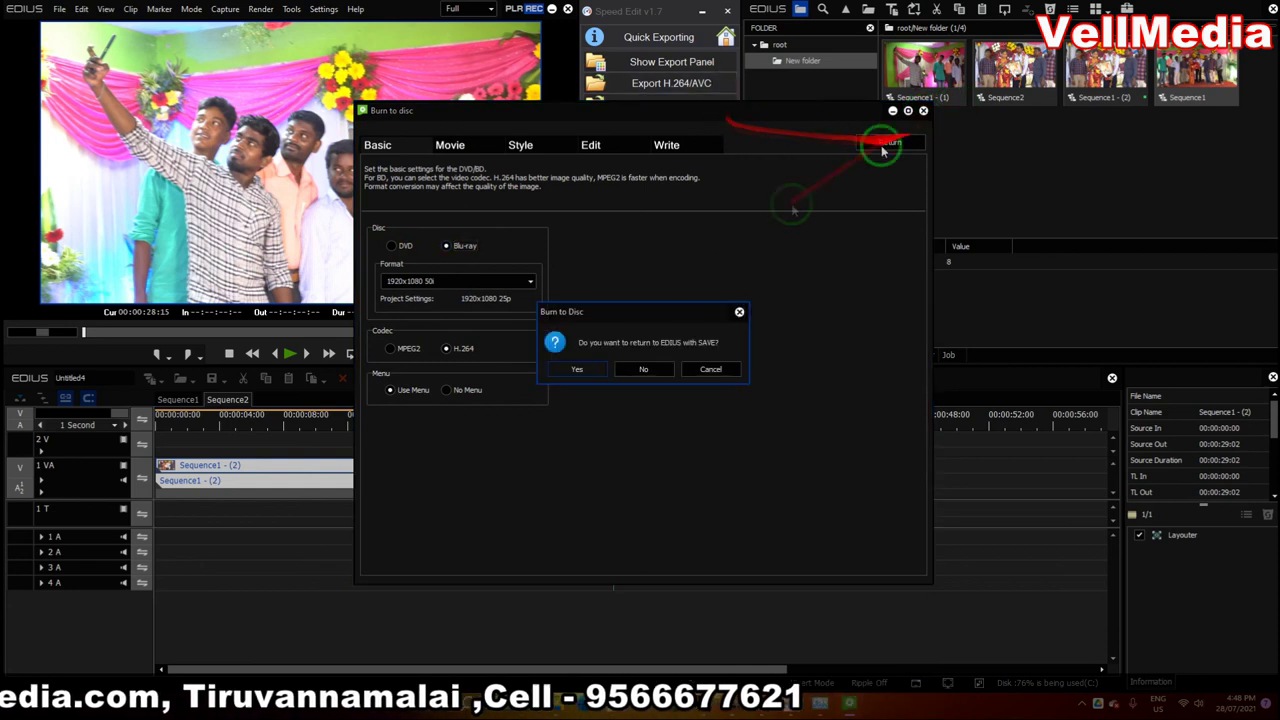
pyautogui.click(646, 368)
pyautogui.click(726, 38)
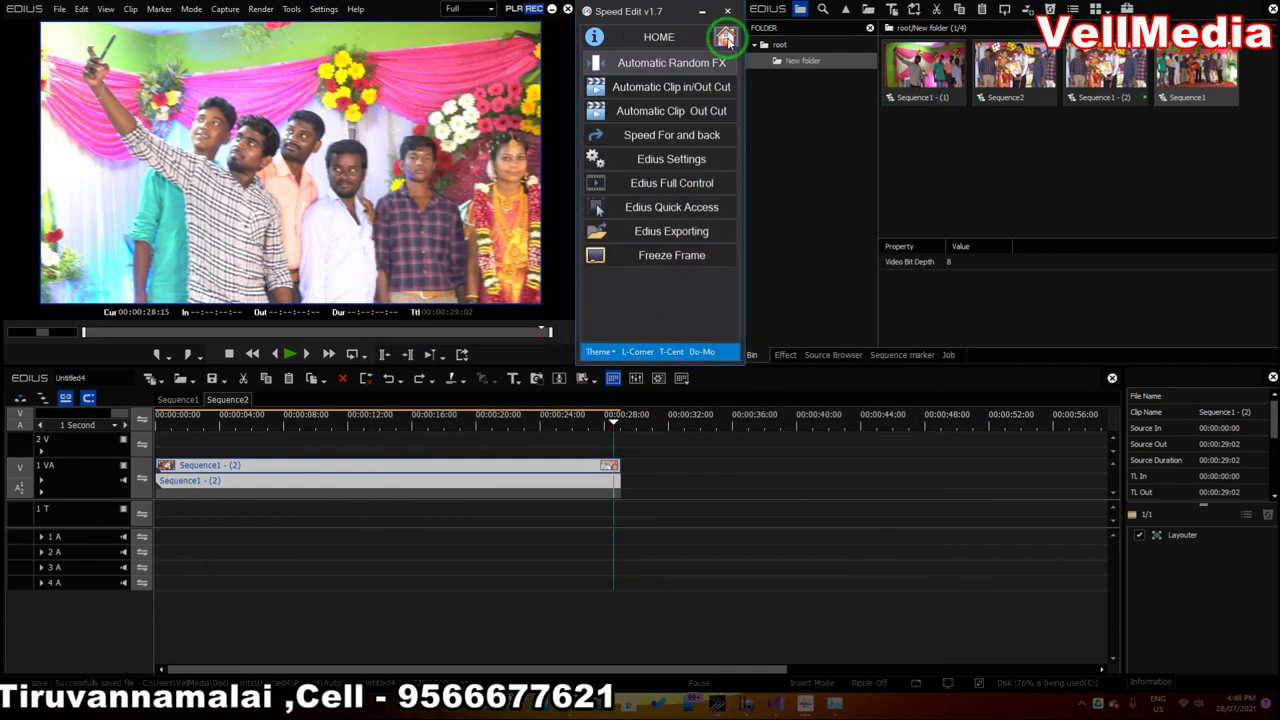
pyautogui.click(662, 264)
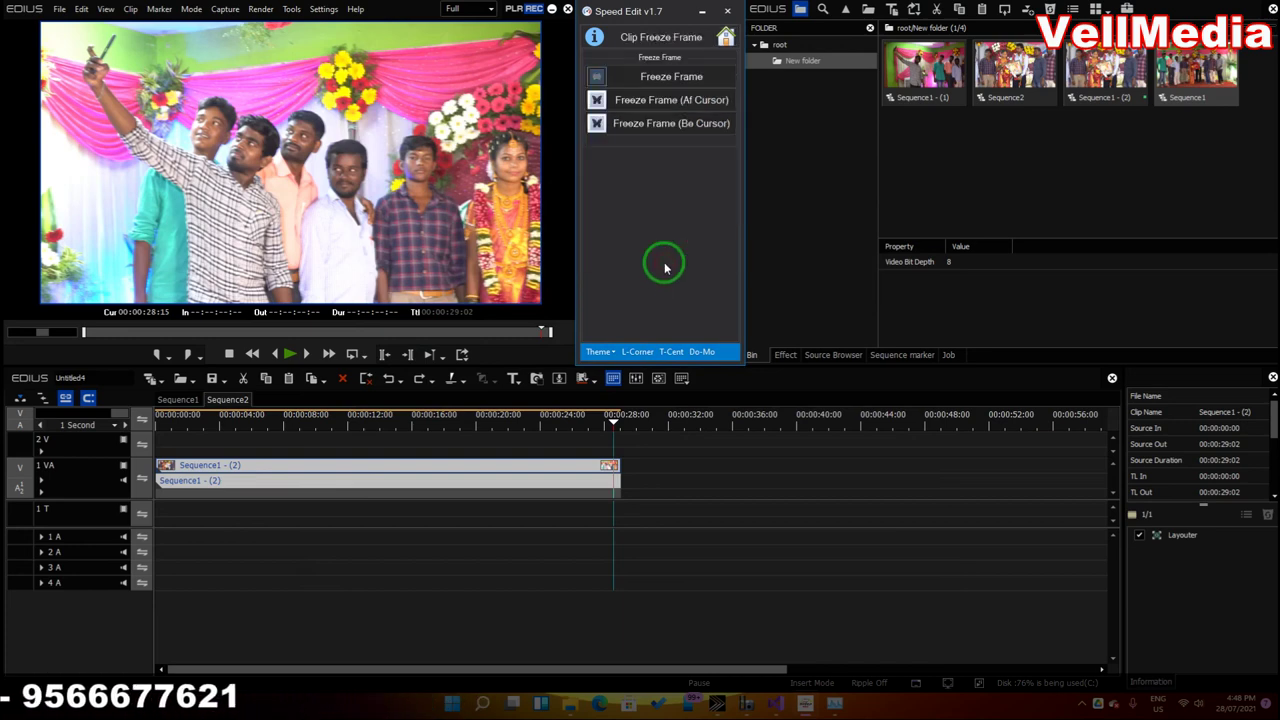
pyautogui.moveTo(252, 423); pyautogui.dragTo(319, 425)
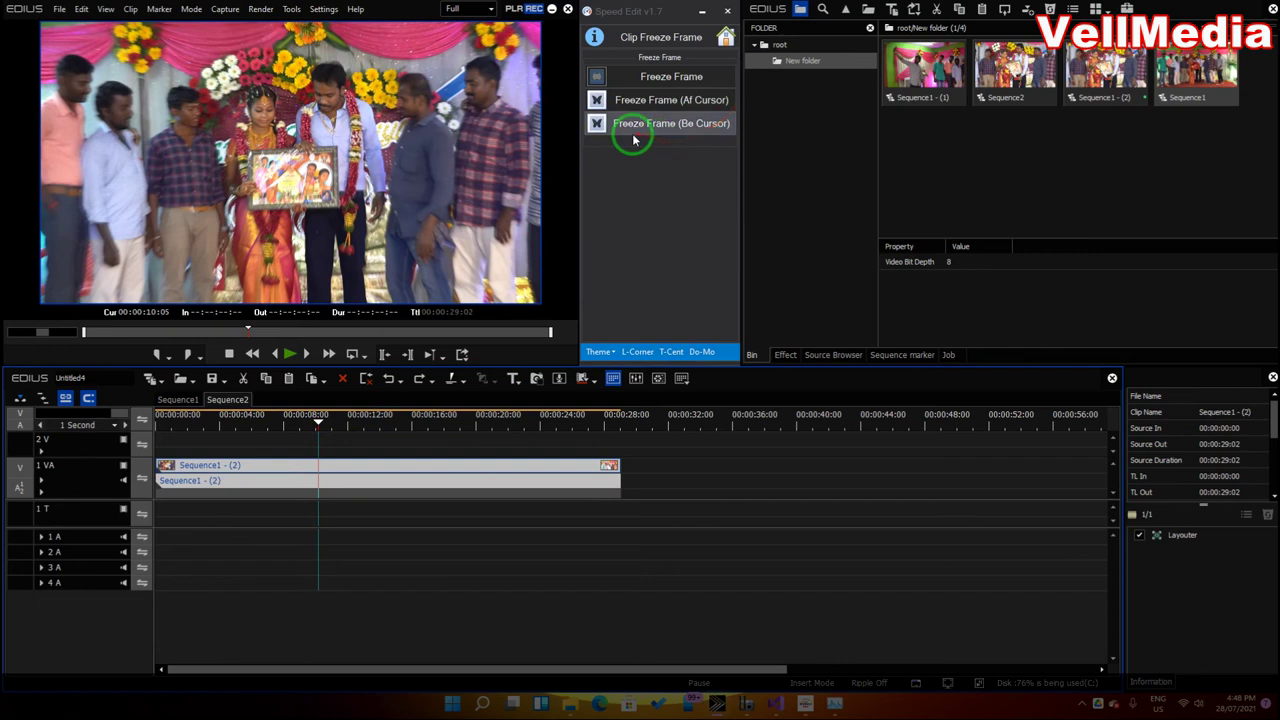
pyautogui.moveTo(318, 423); pyautogui.dragTo(347, 427)
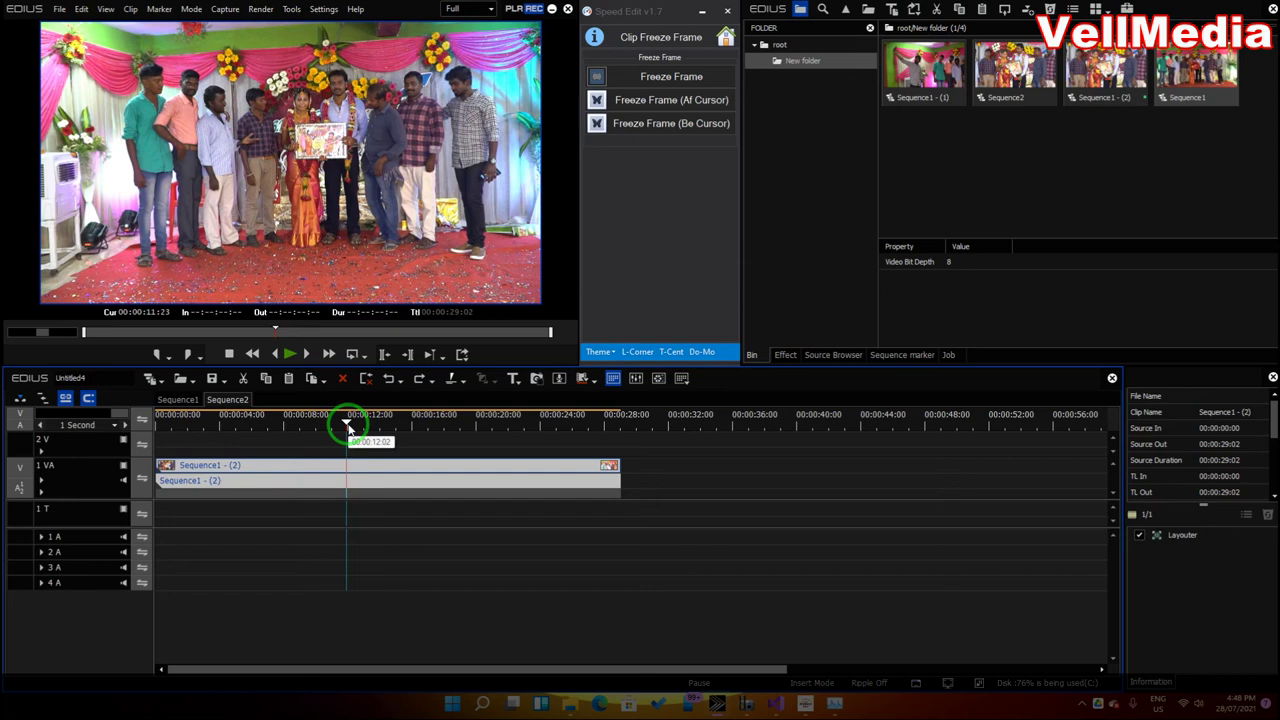
pyautogui.click(349, 424)
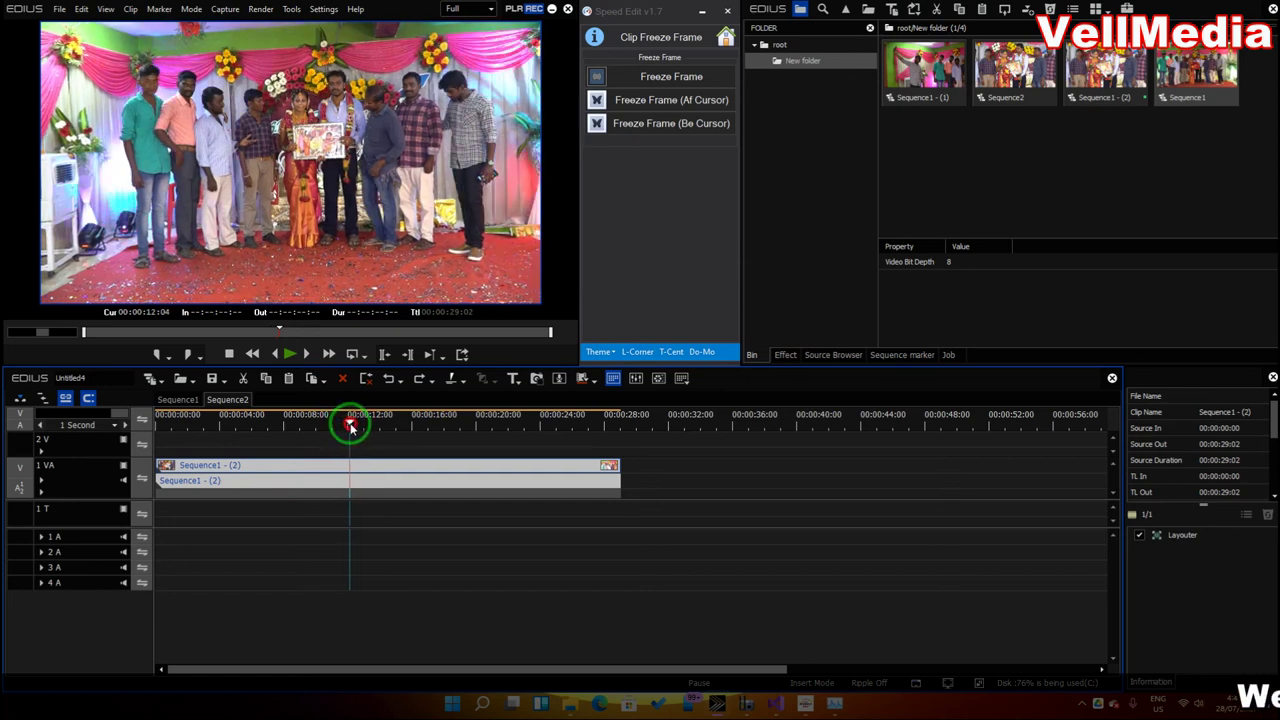
pyautogui.click(228, 480)
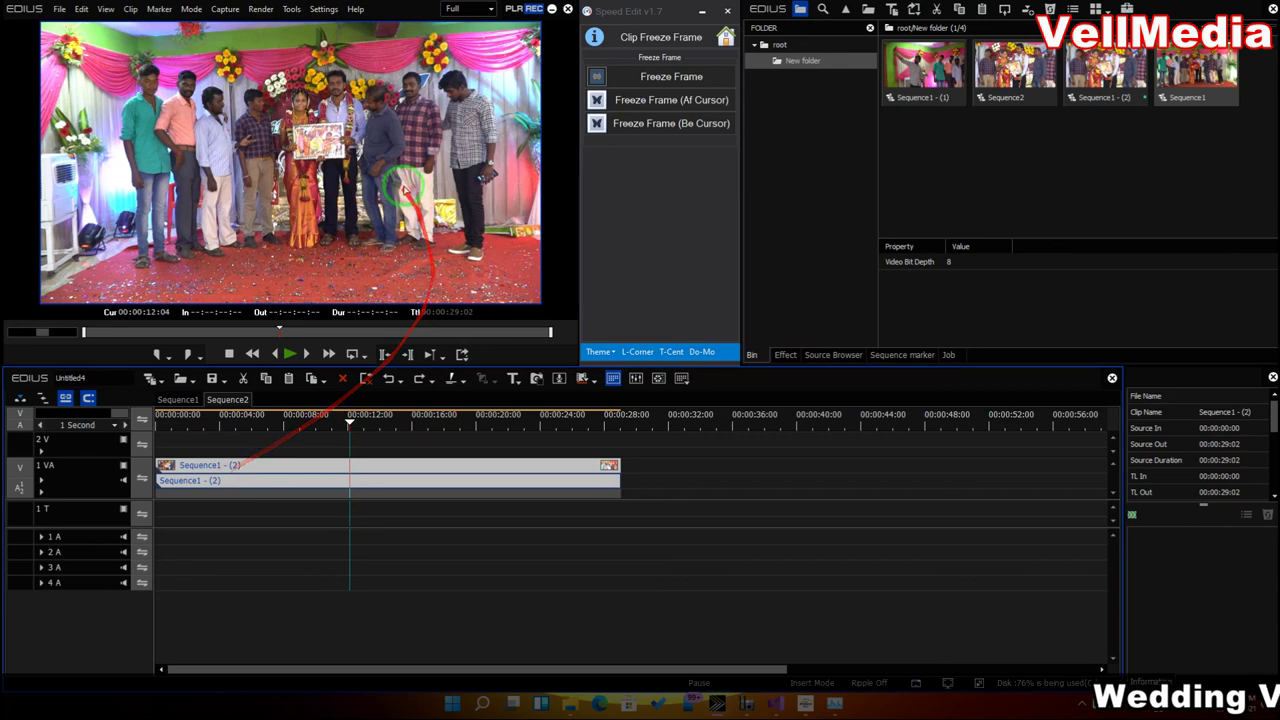
pyautogui.click(649, 103)
pyautogui.moveTo(263, 435); pyautogui.dragTo(128, 427)
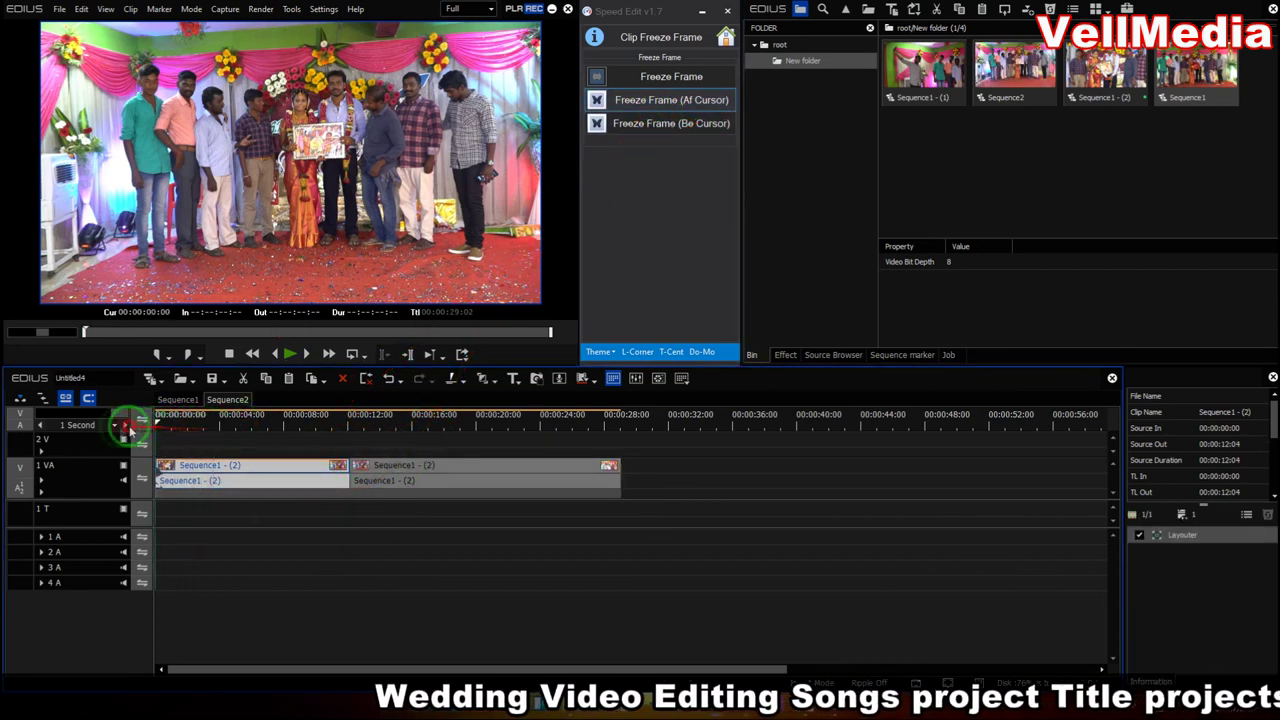
pyautogui.click(290, 355)
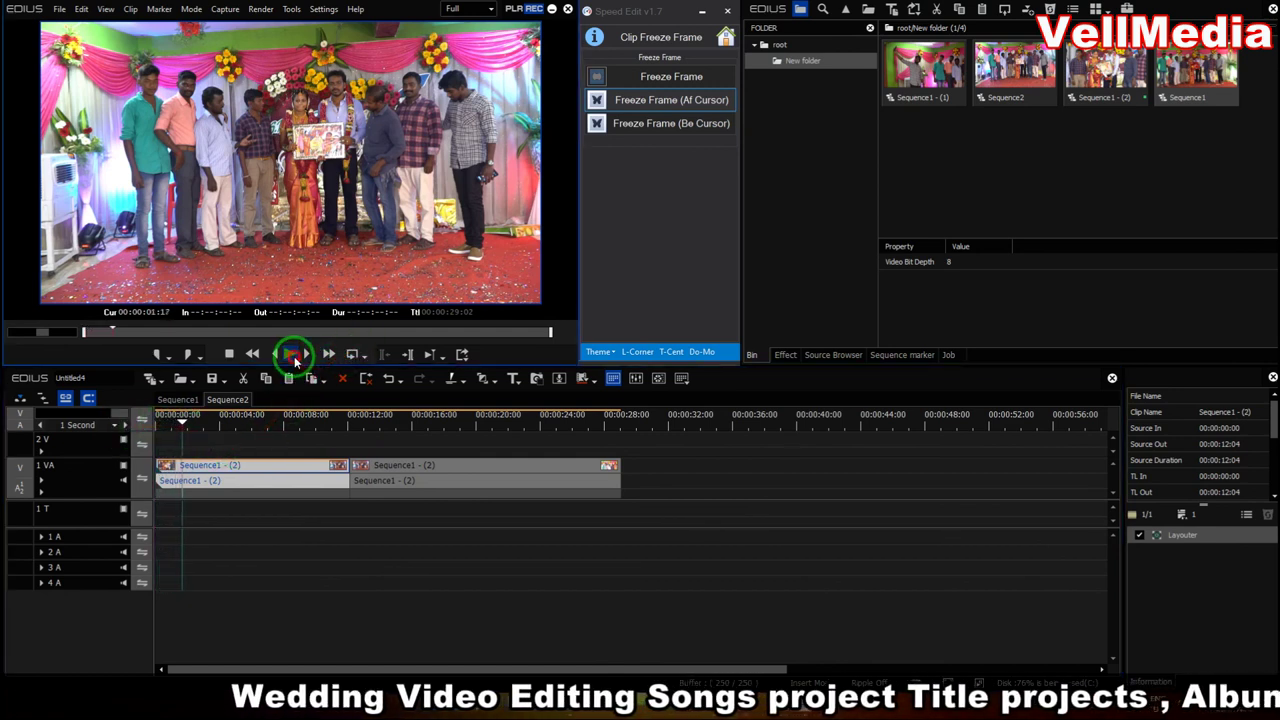
pyautogui.moveTo(170, 423)
pyautogui.mouseDown()
pyautogui.moveTo(330, 425)
pyautogui.moveTo(327, 453)
pyautogui.mouseUp()
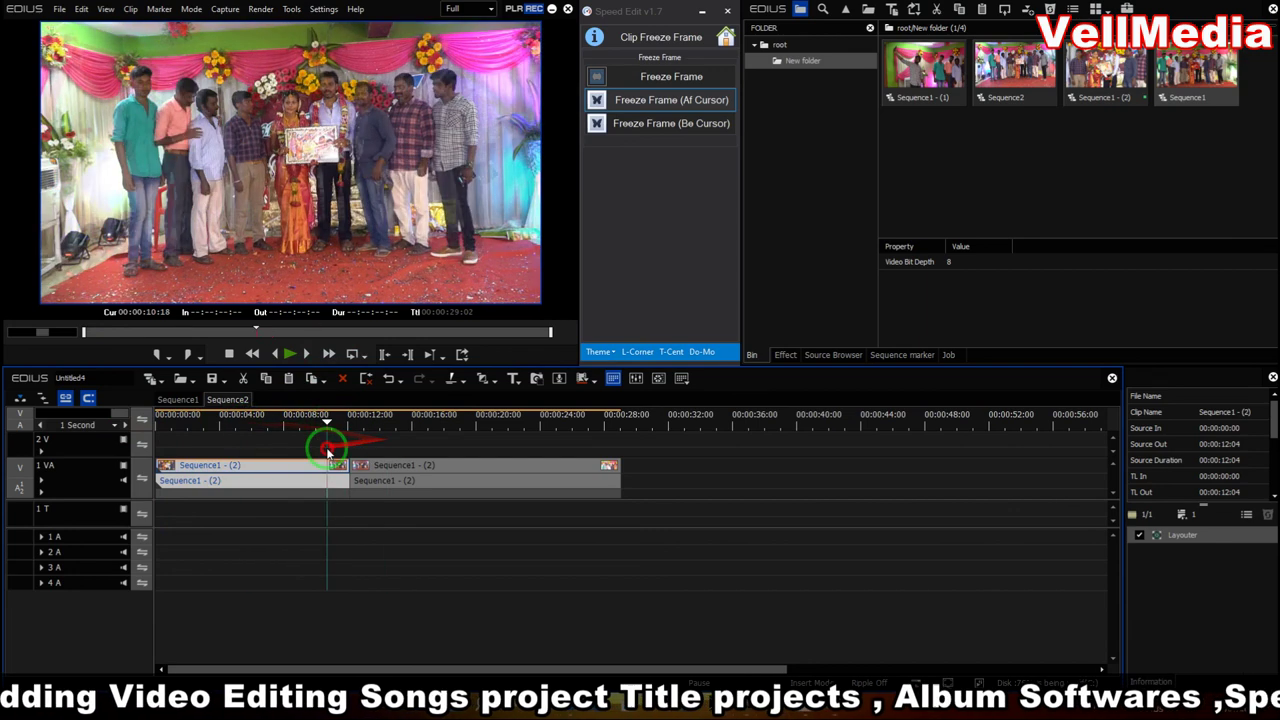
pyautogui.hotkey('ctrl', 'z')
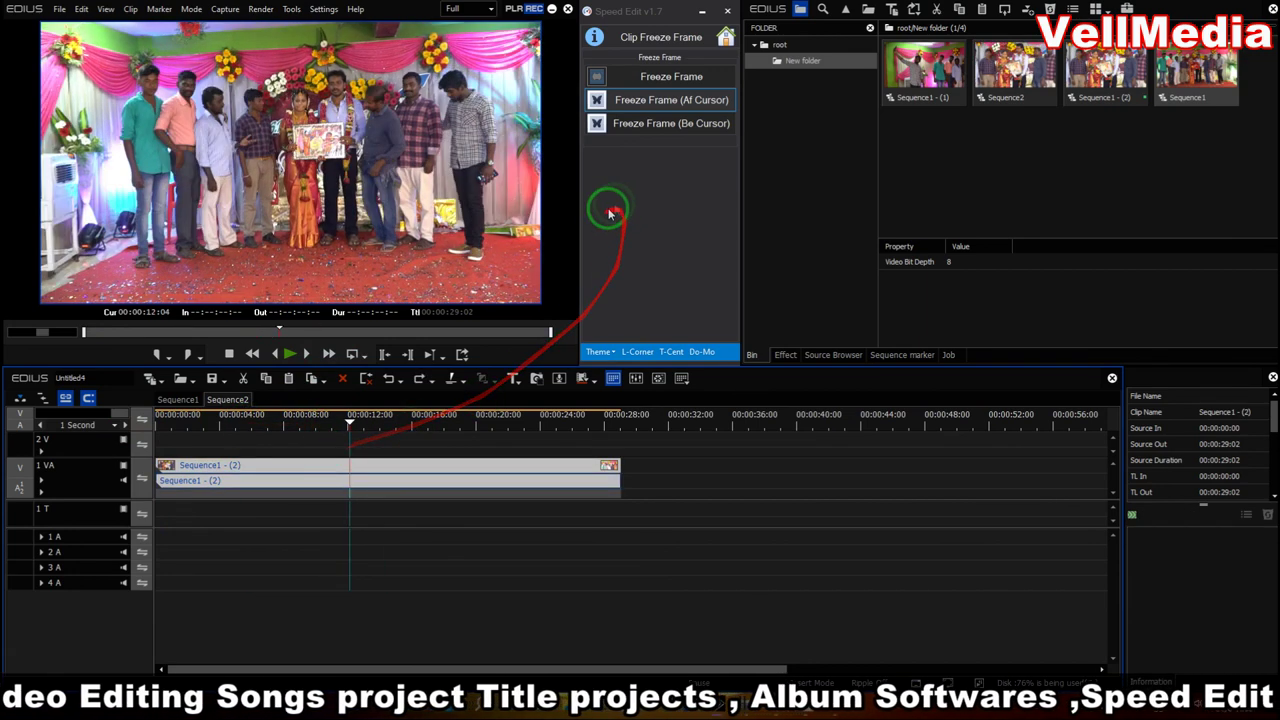
pyautogui.click(703, 125)
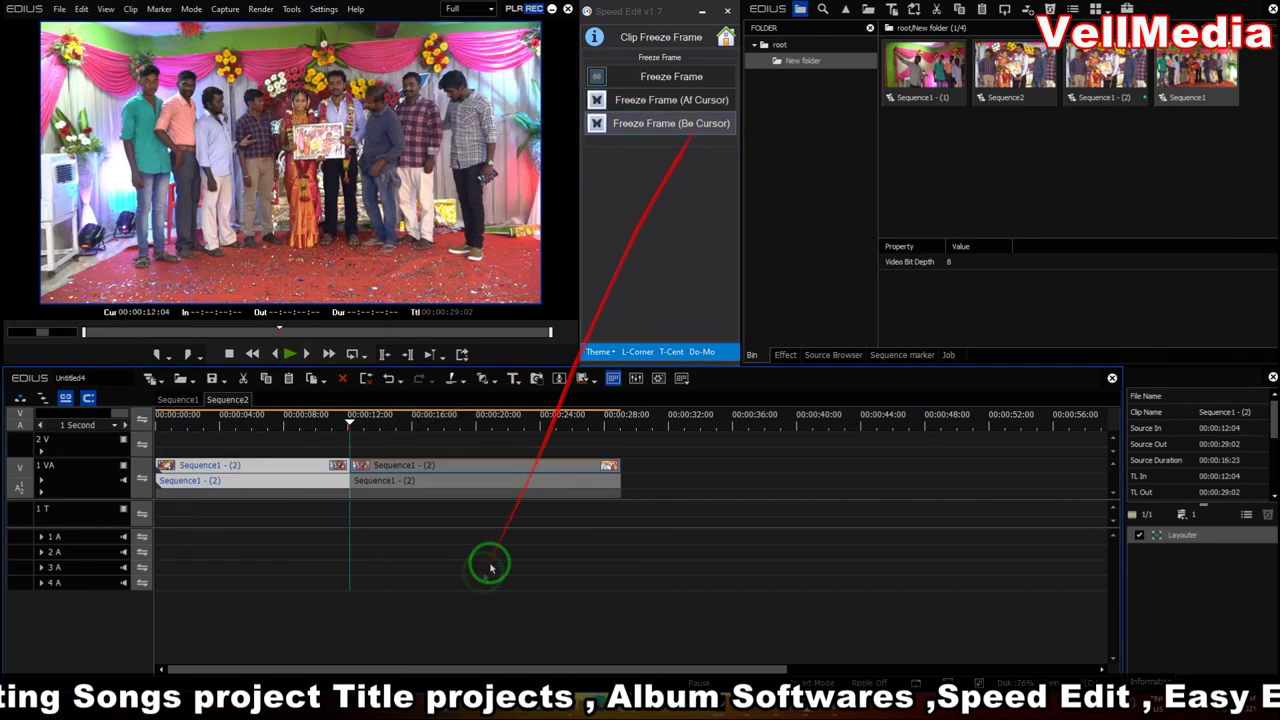
pyautogui.click(405, 428)
pyautogui.moveTo(405, 428); pyautogui.dragTo(460, 428)
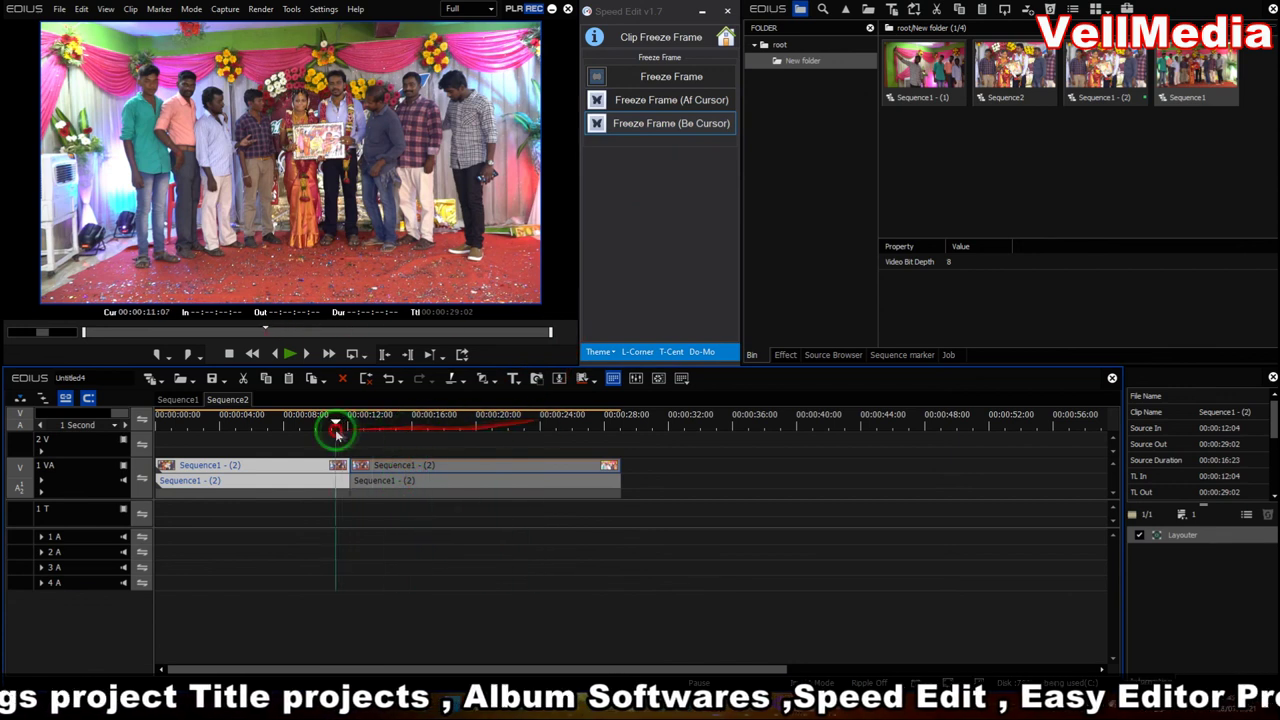
pyautogui.click(420, 480)
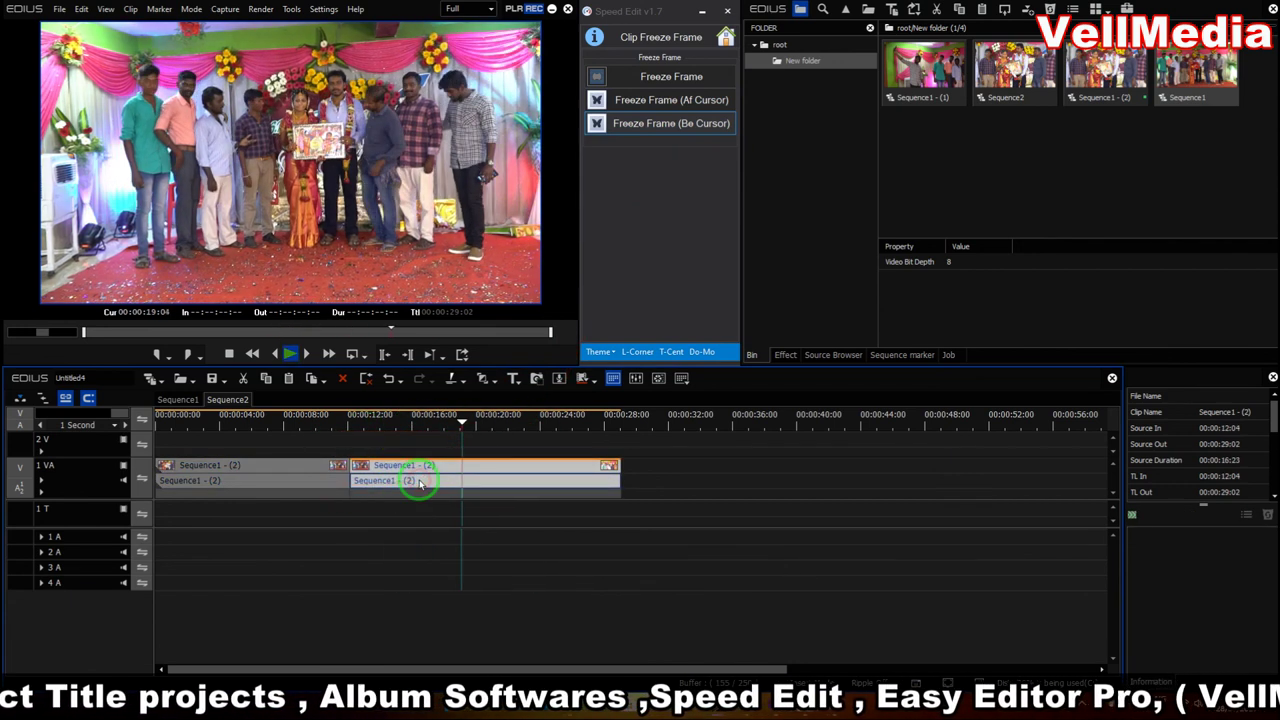
pyautogui.press('space')
pyautogui.hotkey('ctrl', 'z')
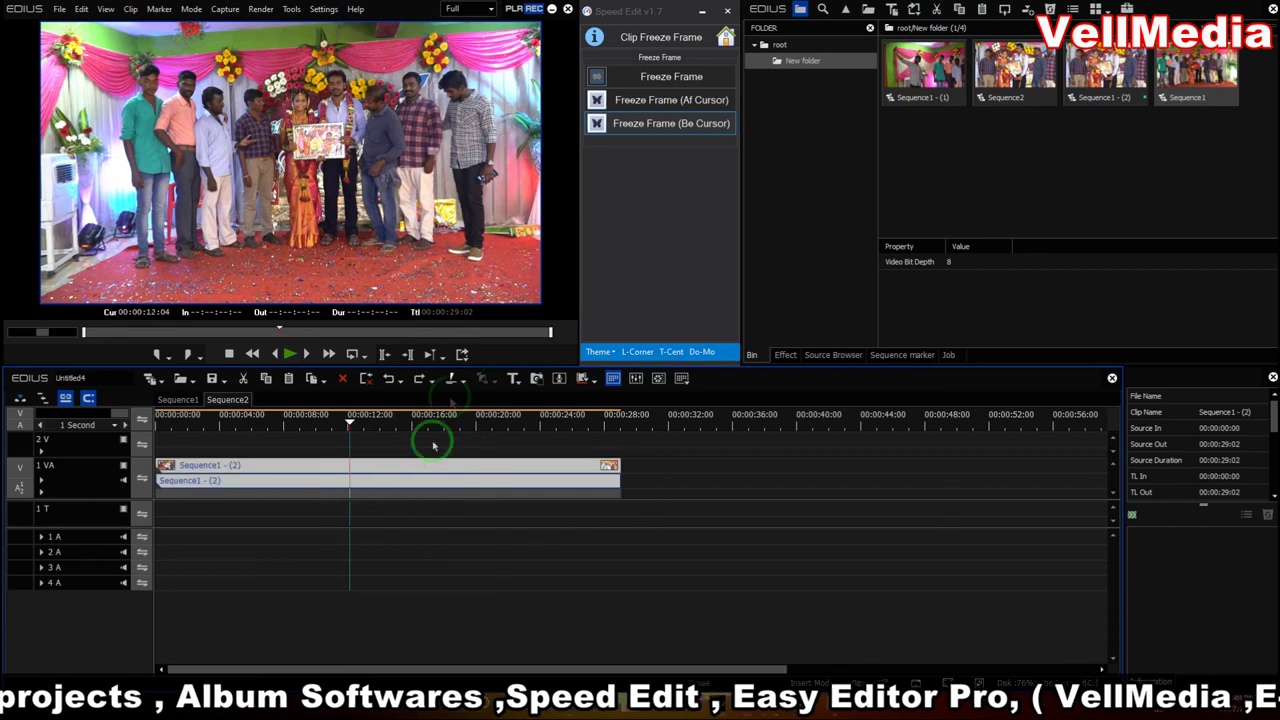
pyautogui.click(725, 37)
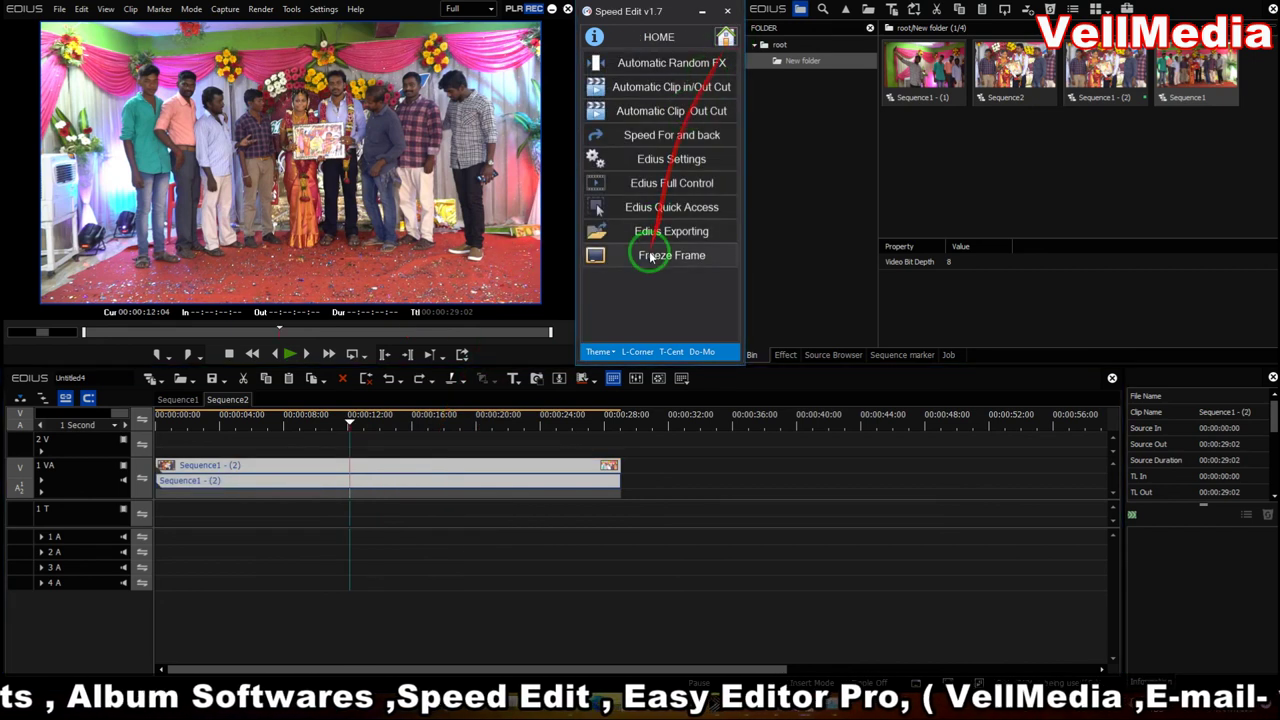
# Step: Apply the Xmas (Blue) theme skin to the Speed Edit panel
pyautogui.click(610, 353)
pyautogui.scroll(-2, 614, 290)
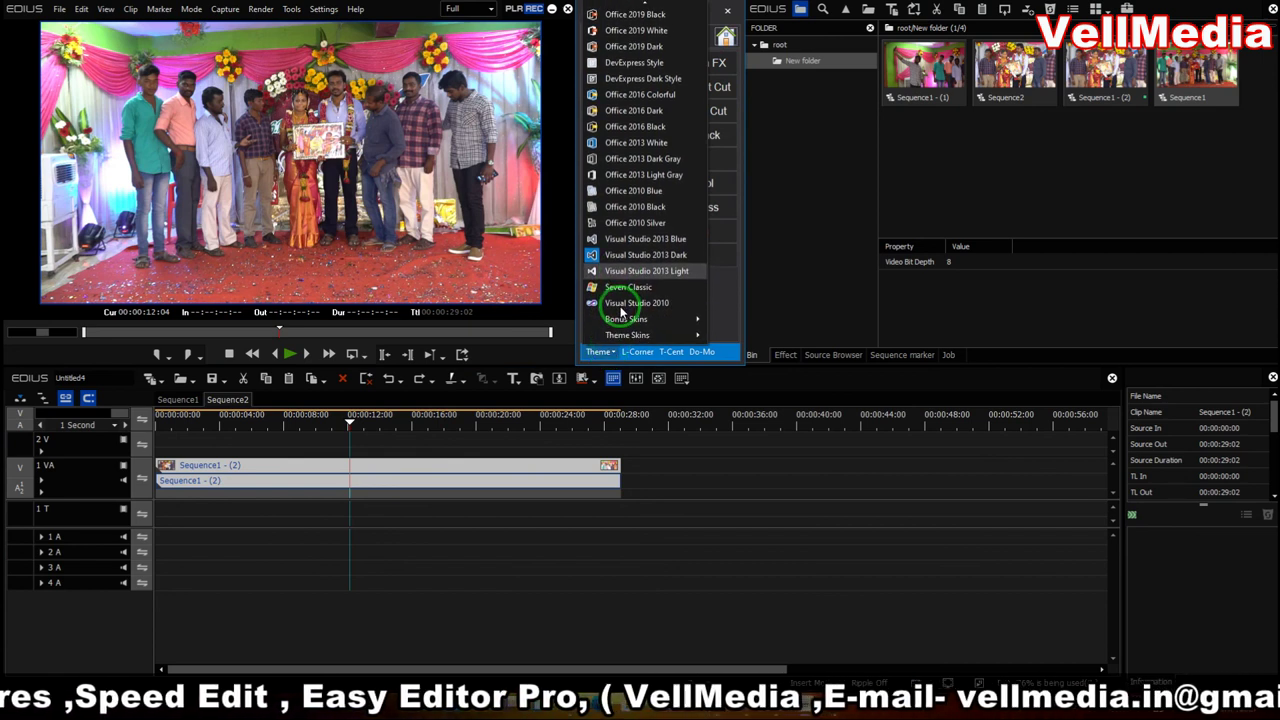
pyautogui.scroll(2, 644, 230)
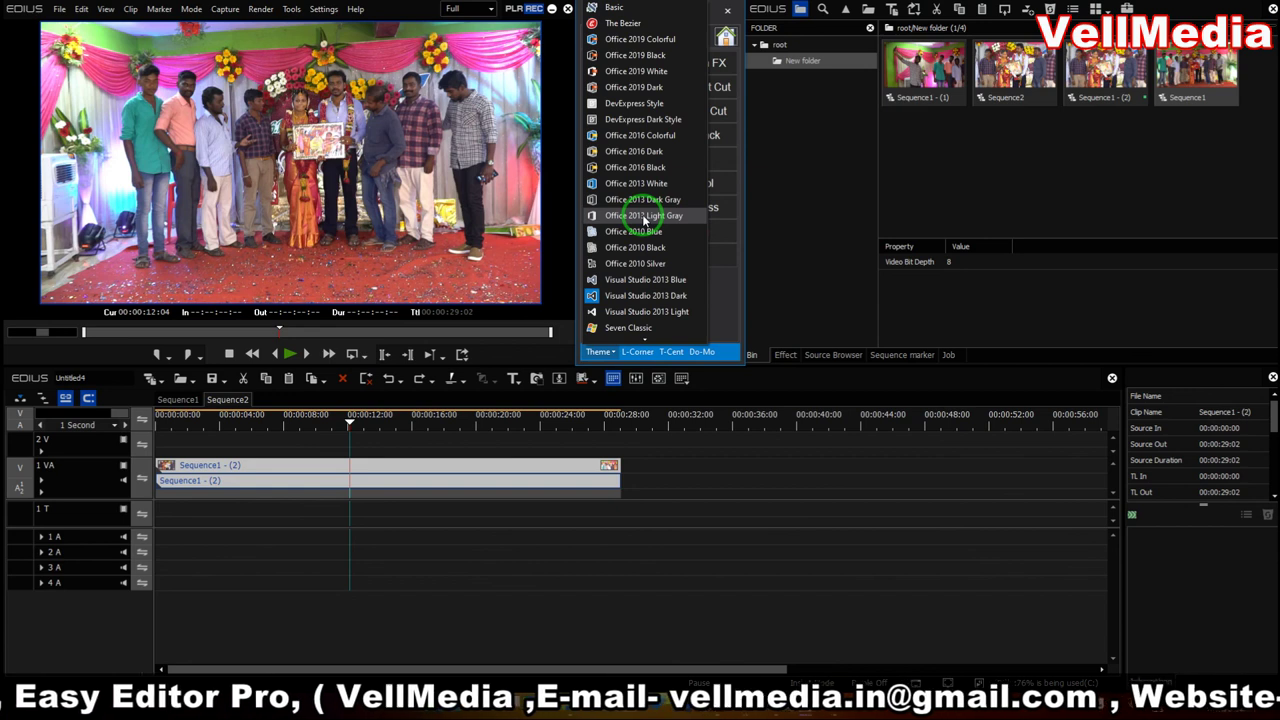
pyautogui.scroll(-2, 644, 220)
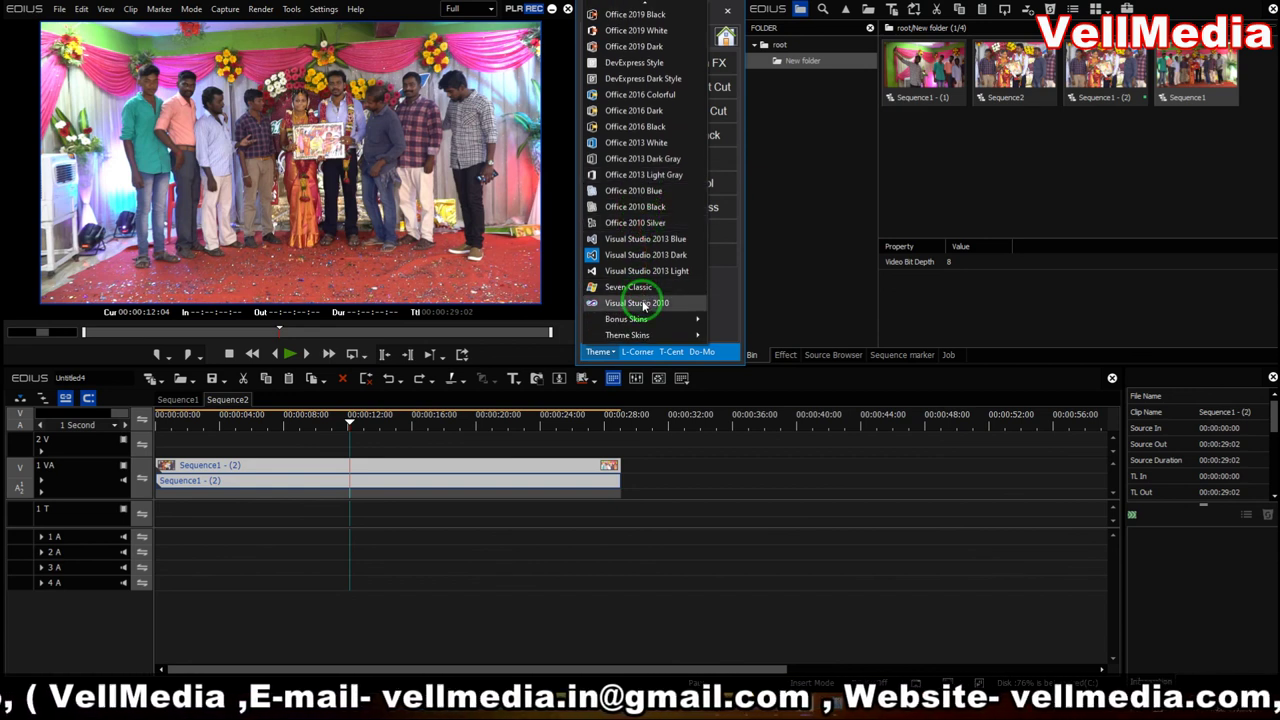
pyautogui.moveTo(629, 336)
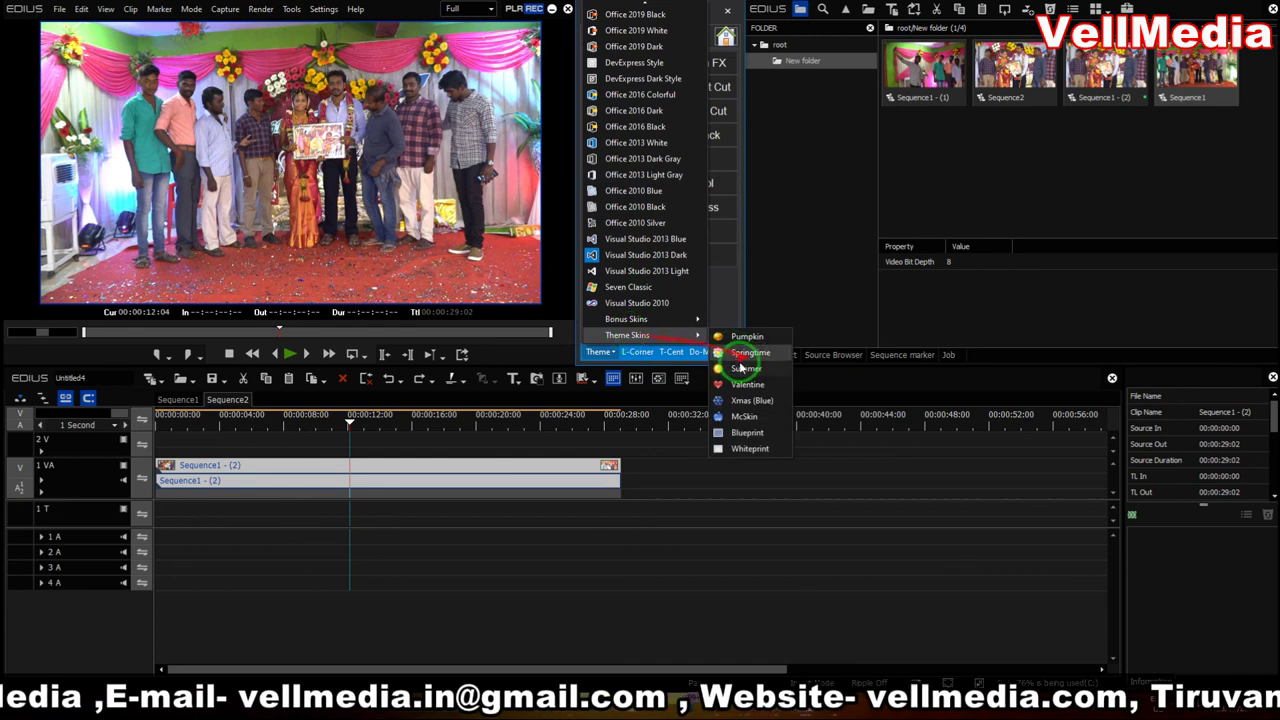
pyautogui.click(735, 400)
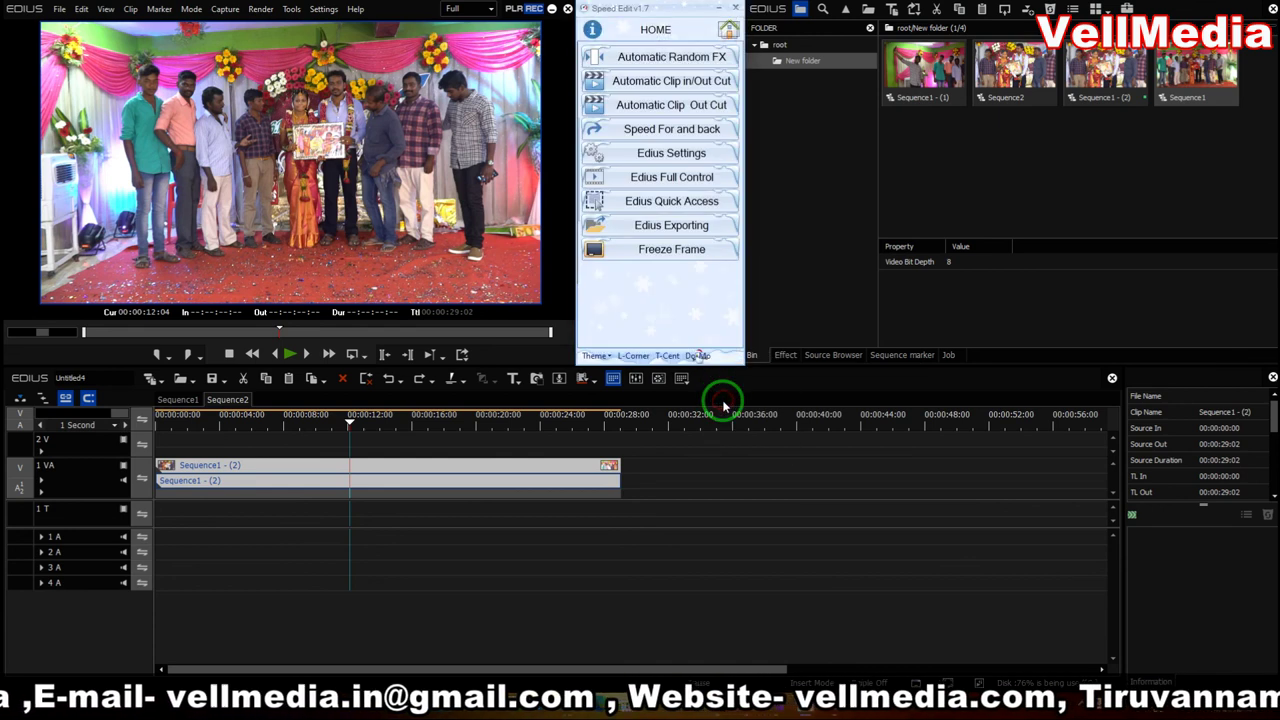
# Step: Switch the Speed Edit panel to the Bonus Skins Darkroom theme
pyautogui.click(596, 356)
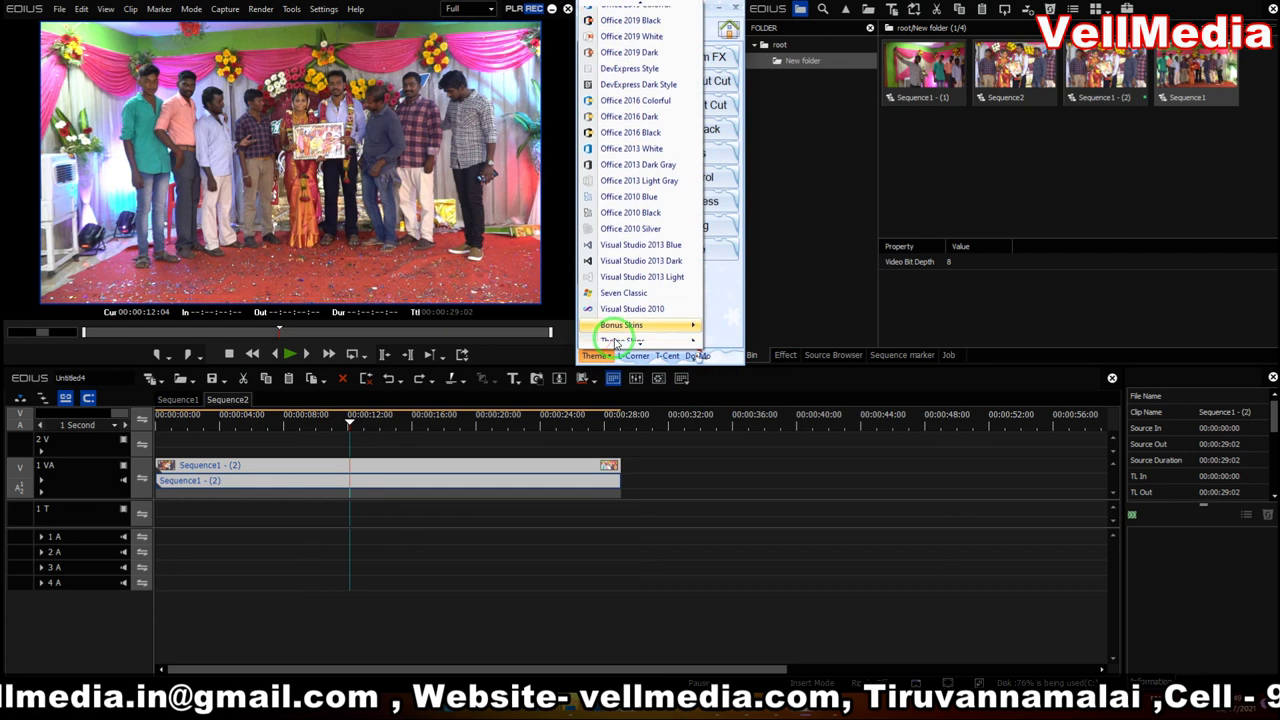
pyautogui.moveTo(640, 324)
pyautogui.click(727, 357)
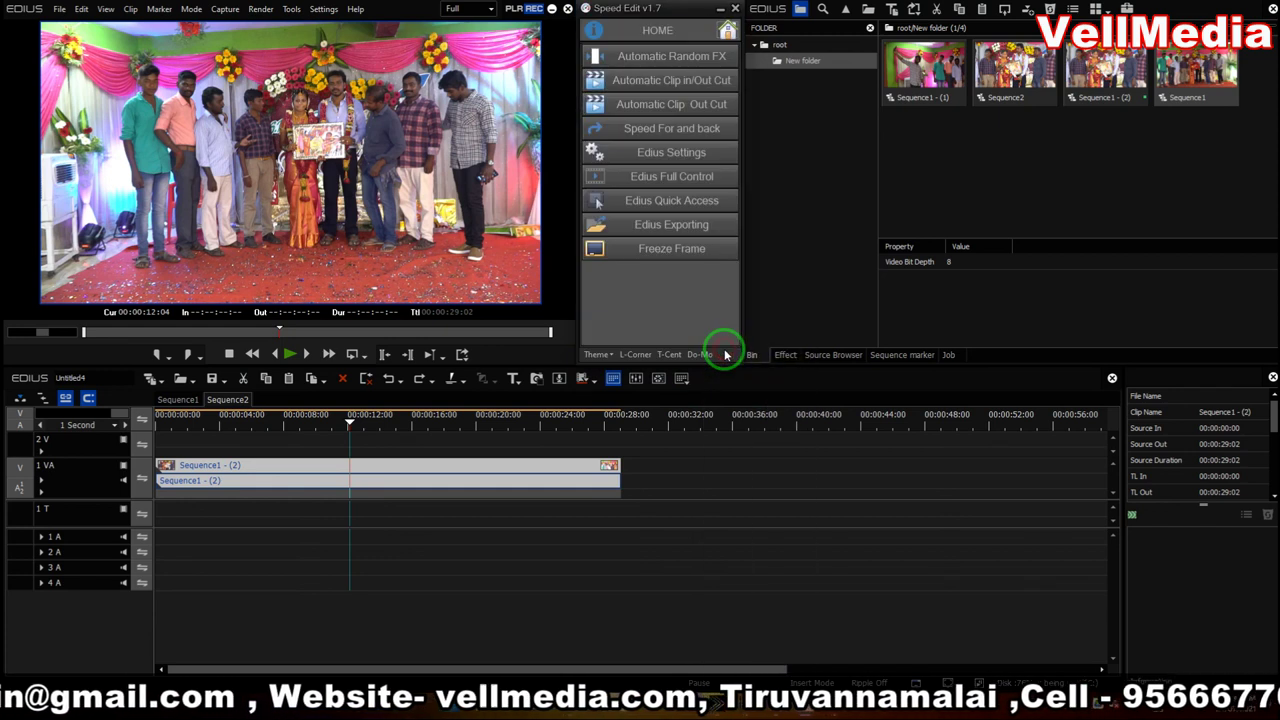